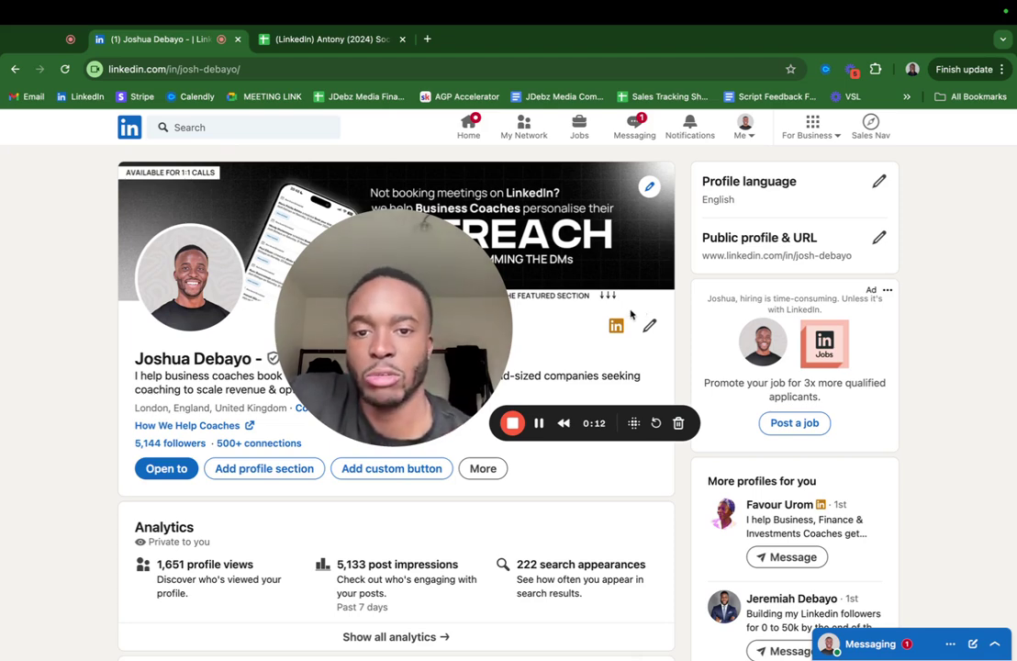
- Go to the LinkedIn home feed, expand the messaging inbox and filter it to unread conversations
{"action": "left_click_drag", "start_coordinate": [391, 345], "coordinate": [817, 316]}
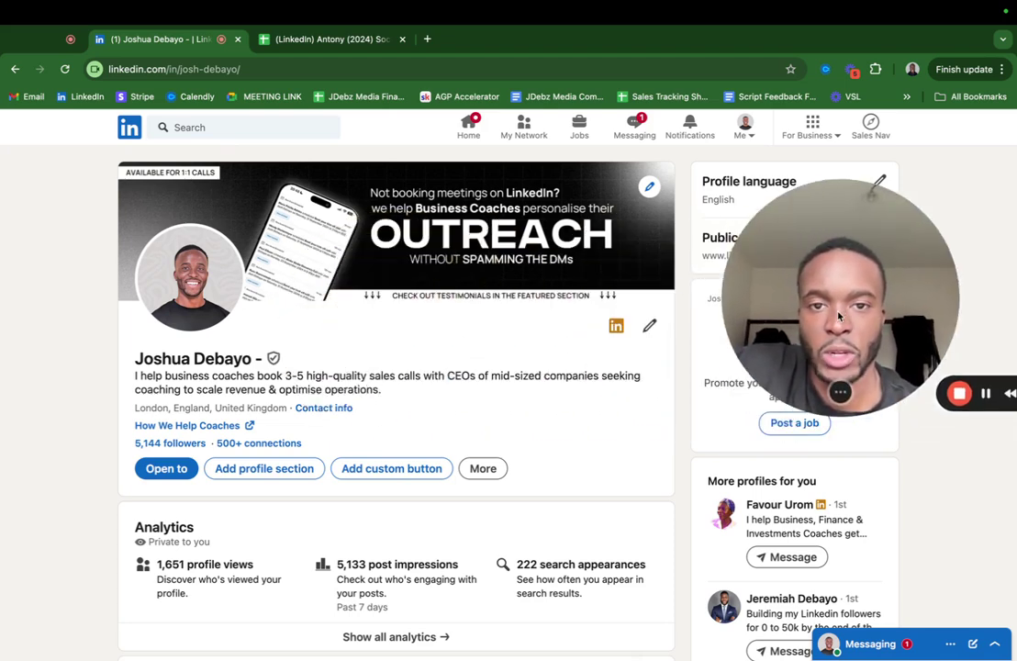
{"action": "left_click", "coordinate": [130, 127]}
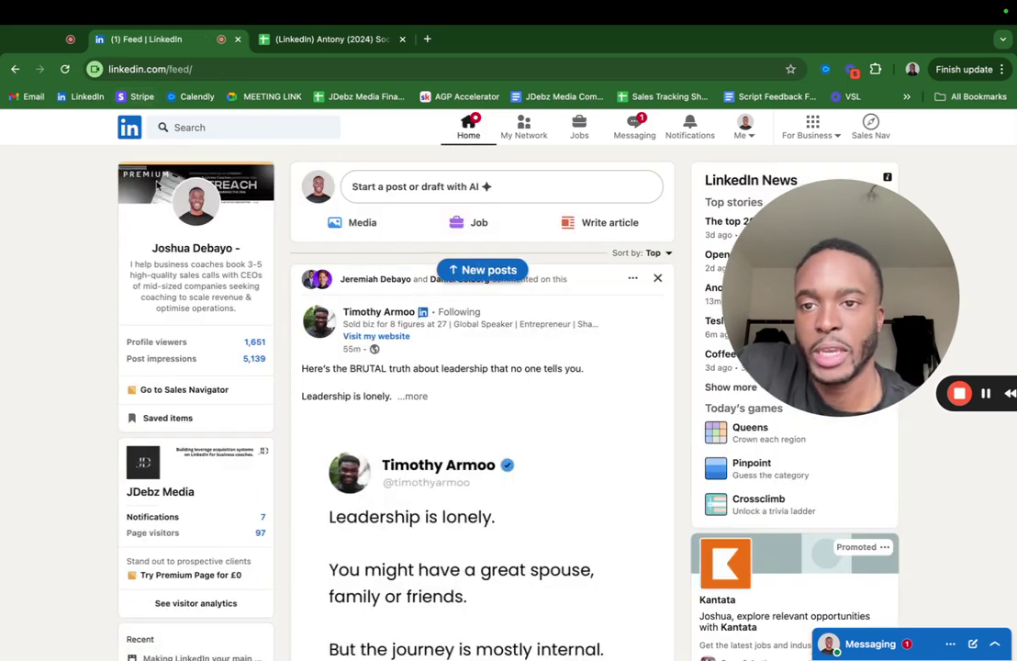
{"action": "scroll", "coordinate": [622, 311], "scroll_direction": "down", "scroll_amount": 1}
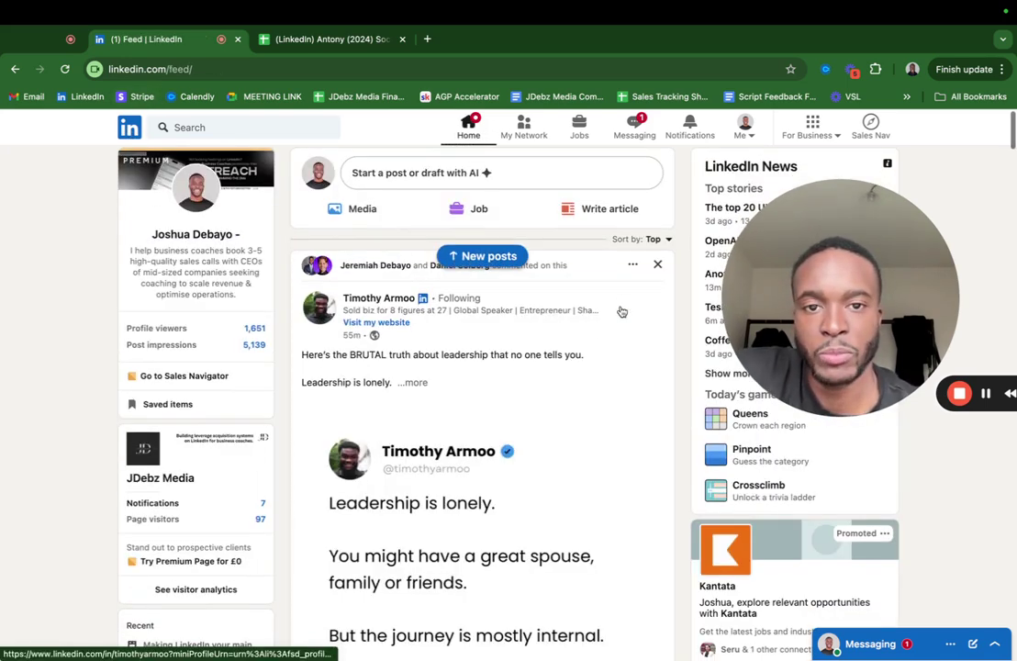
{"action": "left_click_drag", "start_coordinate": [835, 349], "coordinate": [521, 401]}
{"action": "left_click", "coordinate": [925, 643]}
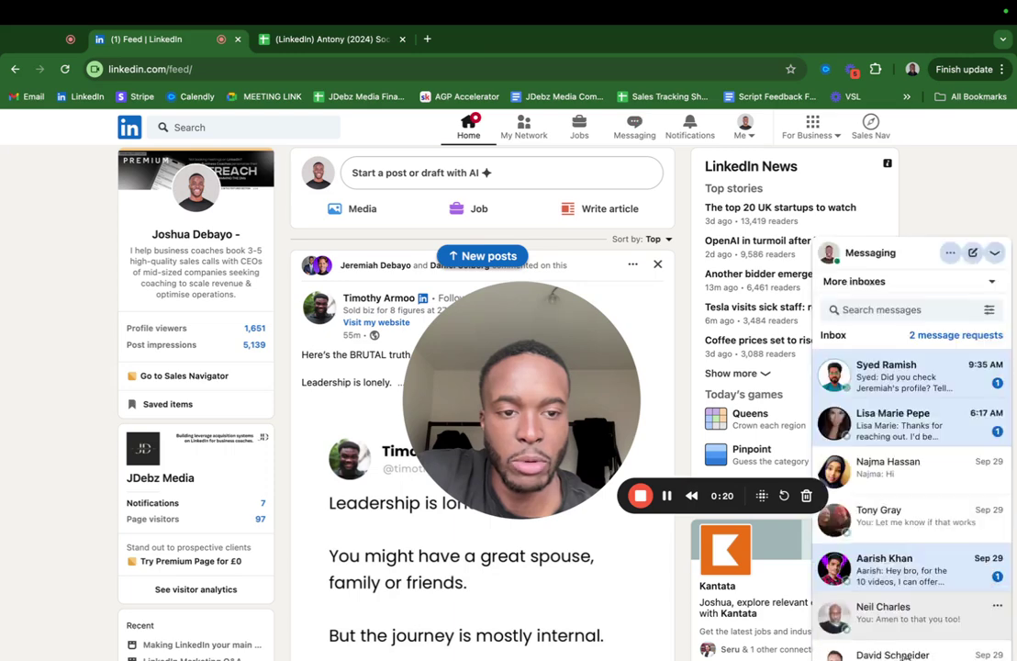
{"action": "left_click", "coordinate": [988, 251]}
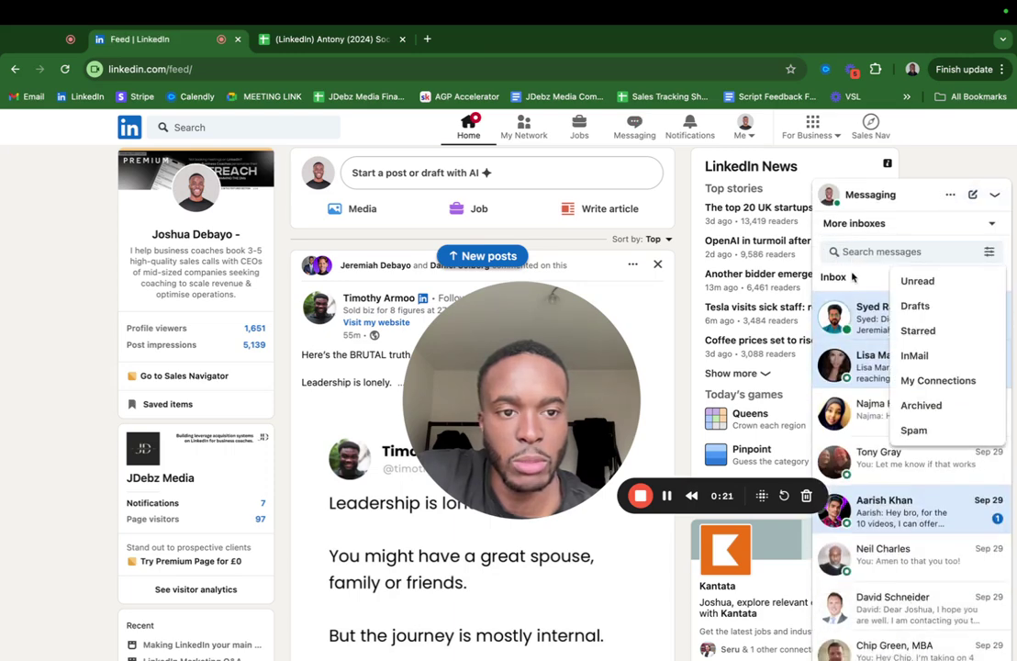
{"action": "left_click", "coordinate": [914, 281]}
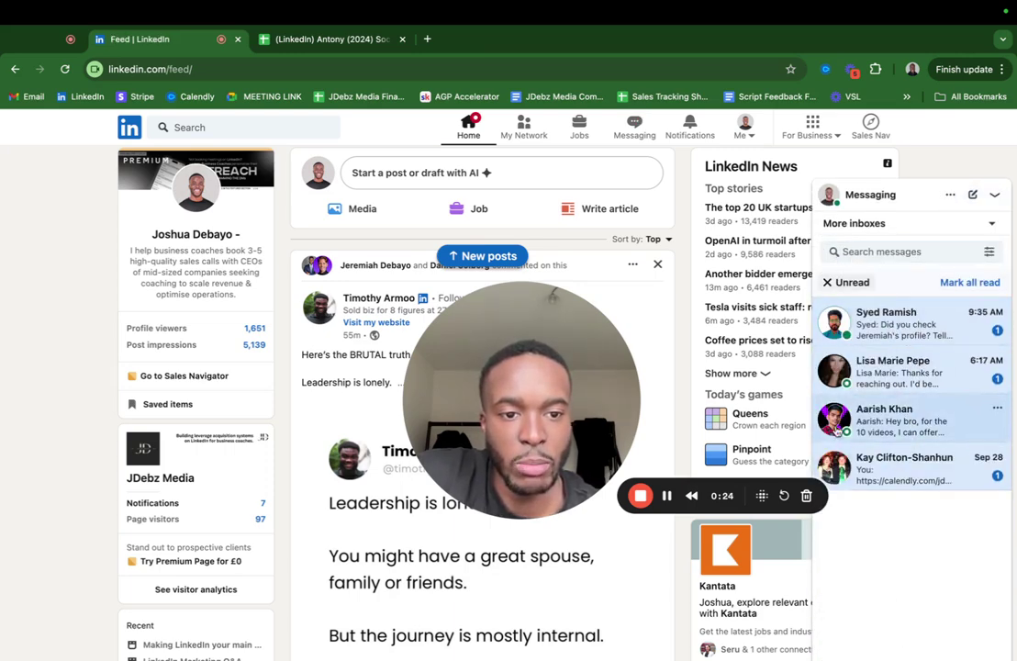
{"action": "left_click_drag", "start_coordinate": [642, 410], "coordinate": [371, 463]}
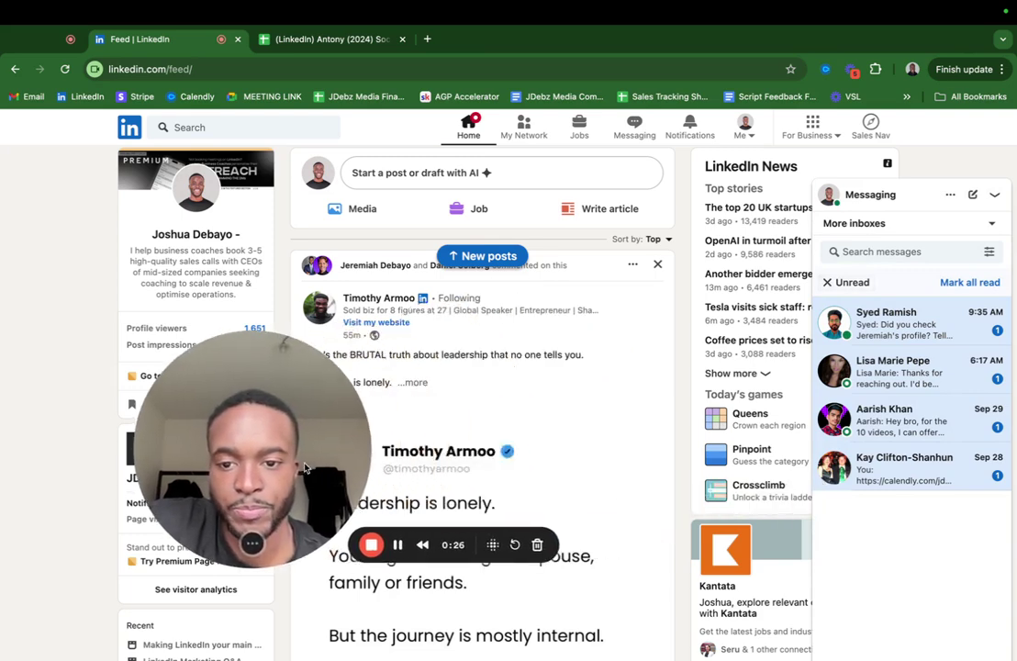
- In the Sep 28 unread chat, send "Hey [first name], just wanted to check in if you managed to book, have a great week ahead!" and close it
{"action": "left_click", "coordinate": [888, 482]}
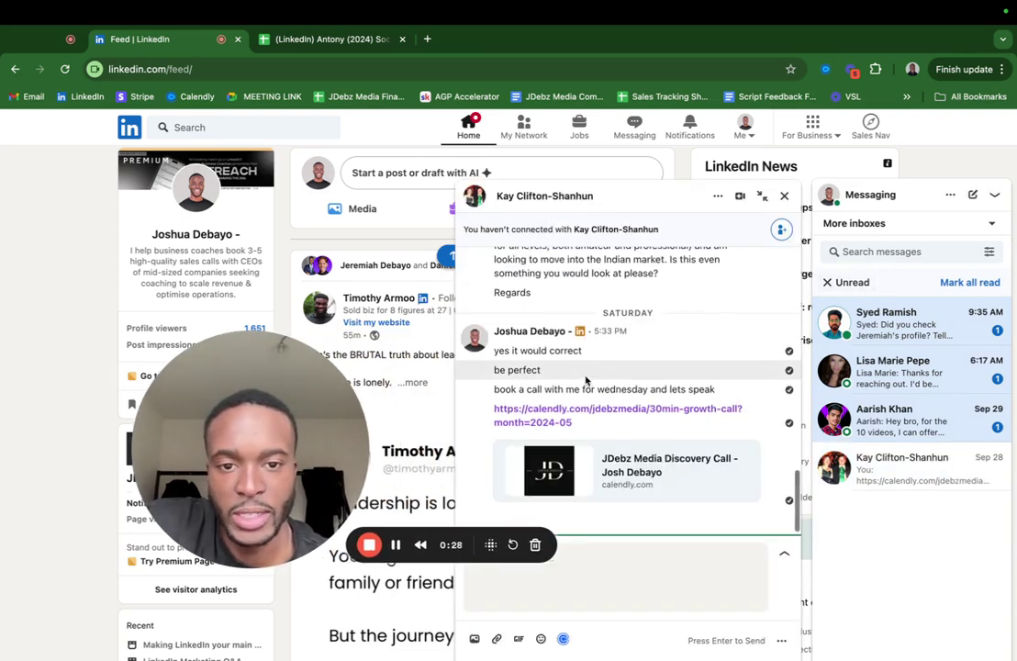
{"action": "scroll", "coordinate": [578, 381], "scroll_direction": "up", "scroll_amount": 1}
{"action": "left_click_drag", "start_coordinate": [255, 500], "coordinate": [142, 500]}
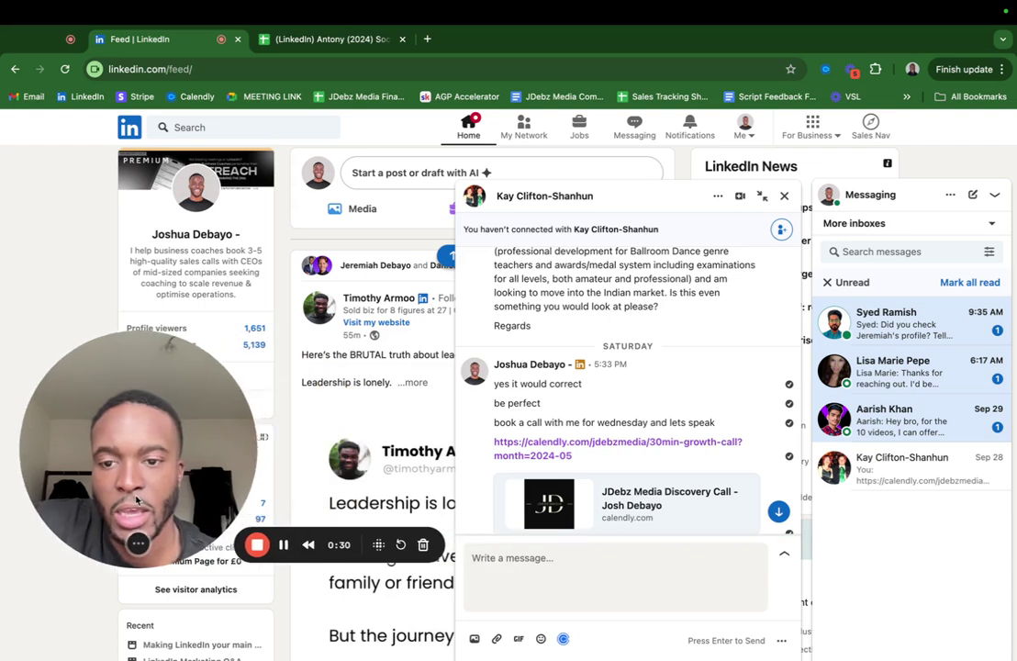
{"action": "scroll", "coordinate": [587, 431], "scroll_direction": "down", "scroll_amount": 1}
{"action": "left_click", "coordinate": [580, 547]}
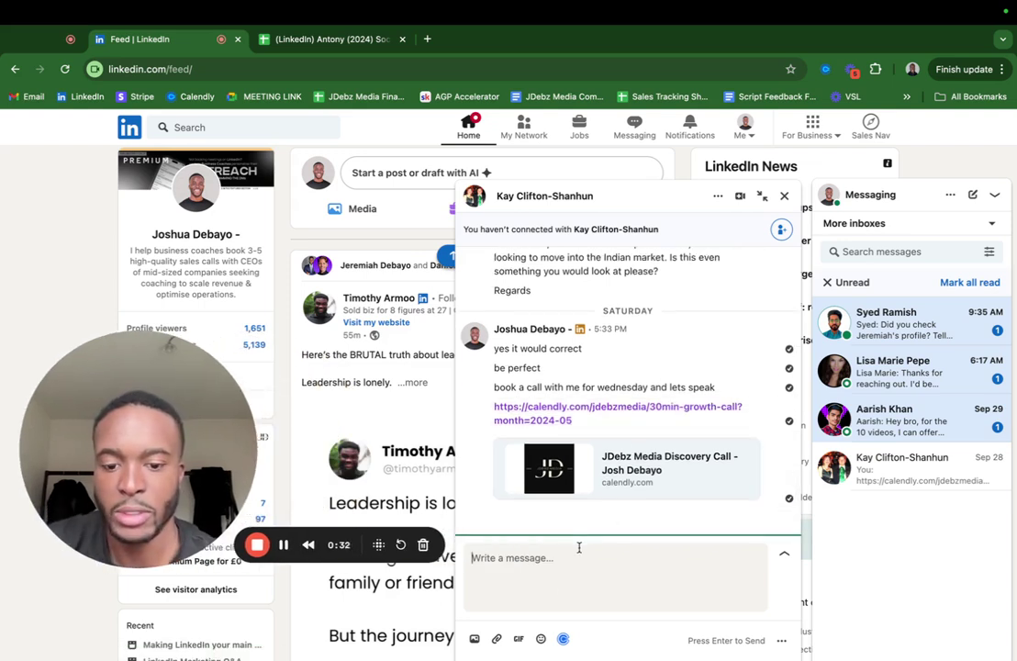
{"action": "type", "text": "Hewy"}
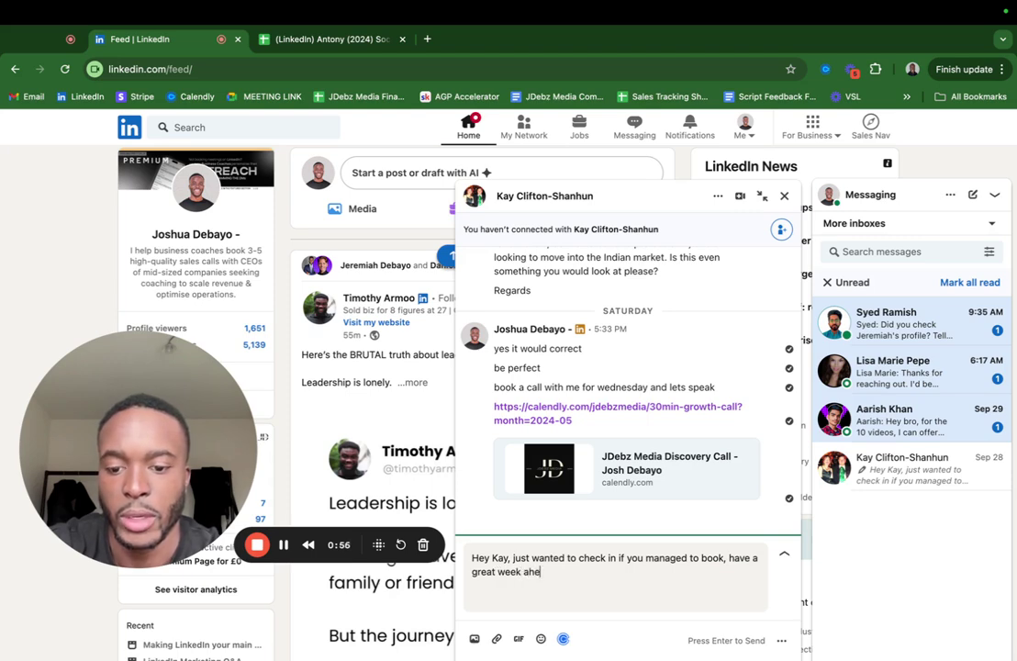
{"action": "key", "text": "Return"}
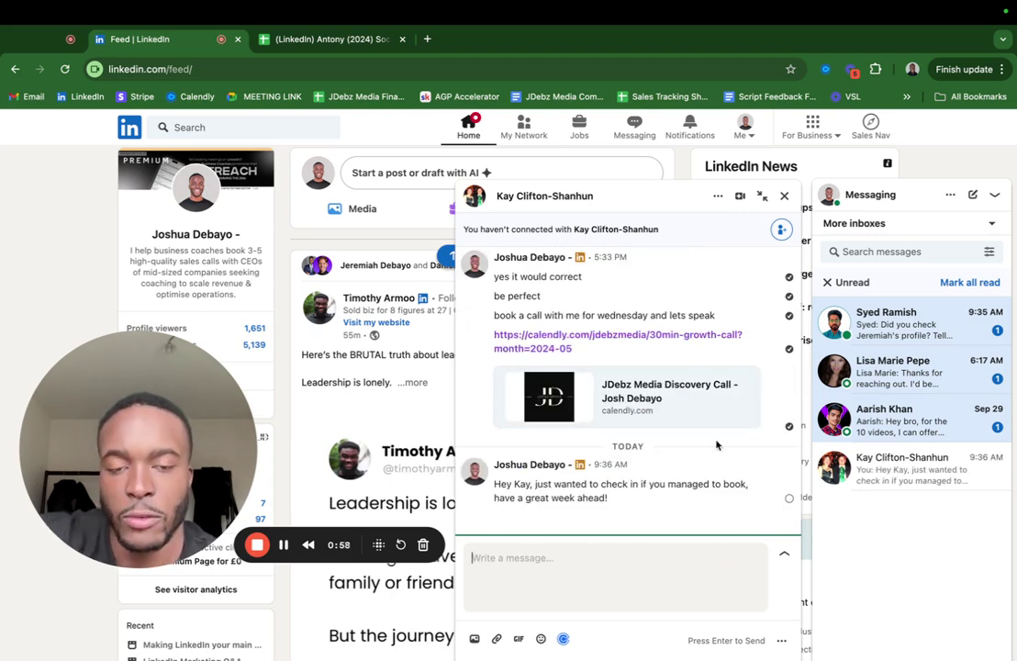
{"action": "left_click", "coordinate": [783, 195]}
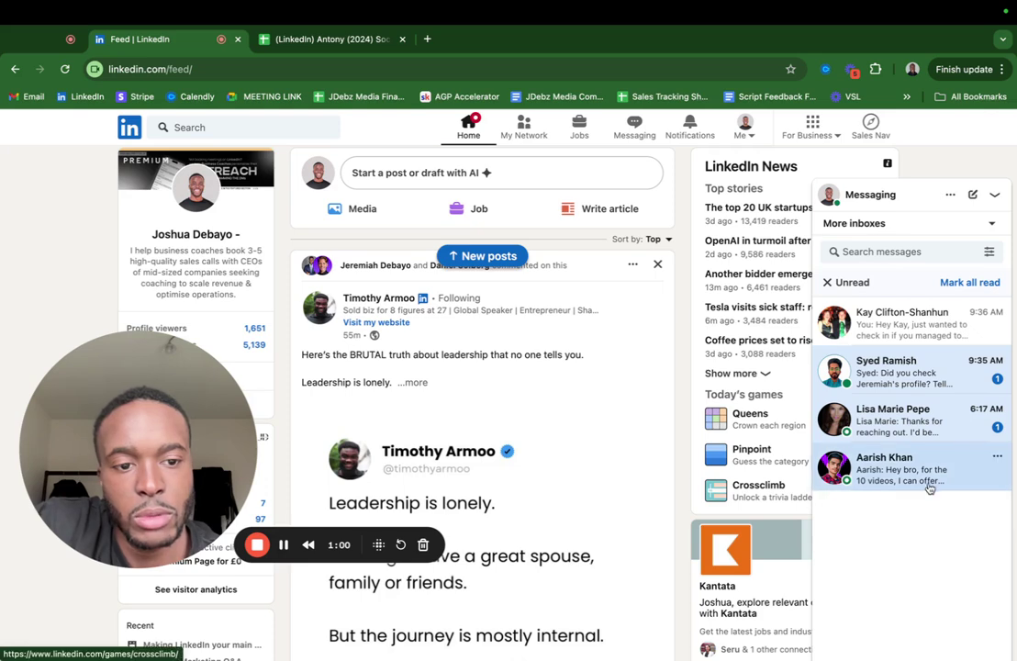
- Open the unread reply from 6:17 AM, clear the unread filter, and look through the older conversations before collapsing the inbox
{"action": "left_click", "coordinate": [908, 419]}
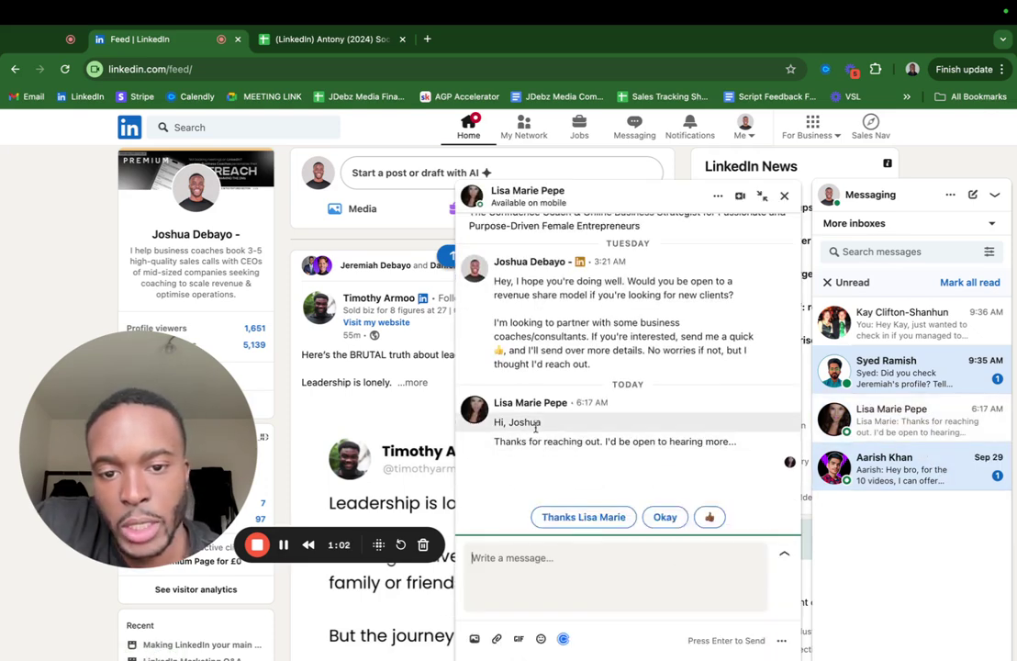
{"action": "mouse_move", "coordinate": [643, 436]}
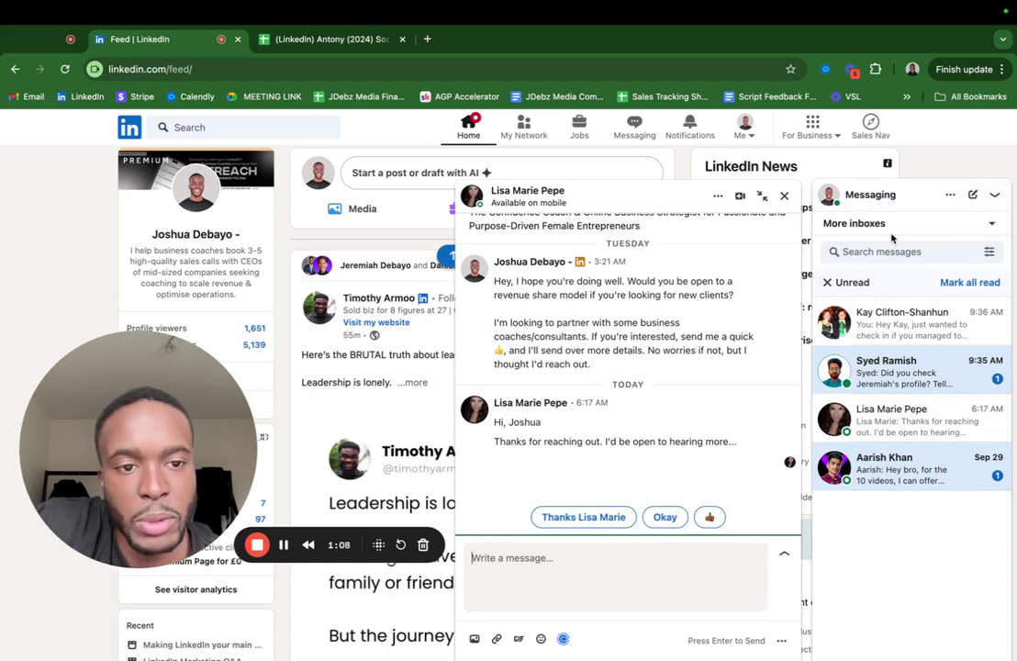
{"action": "left_click", "coordinate": [846, 284]}
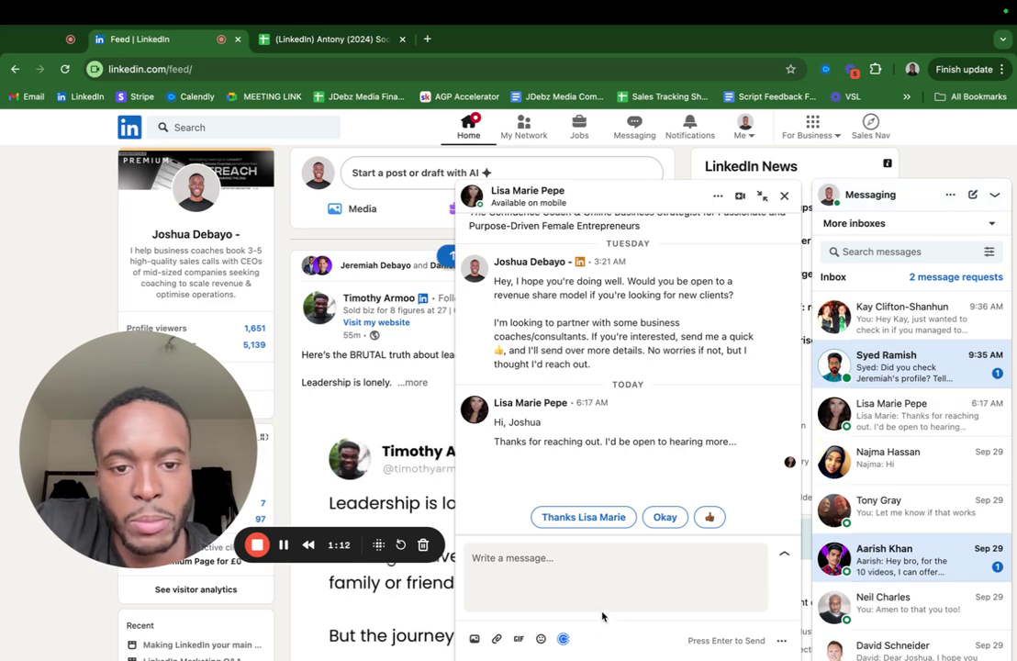
{"action": "scroll", "coordinate": [909, 527], "scroll_direction": "down", "scroll_amount": 15}
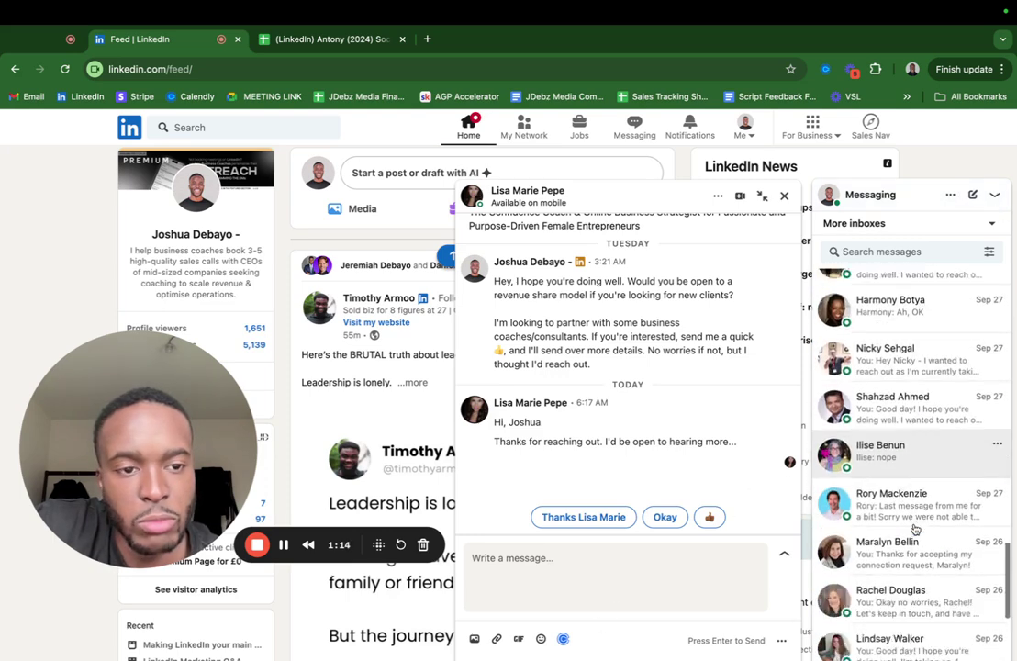
{"action": "scroll", "coordinate": [914, 529], "scroll_direction": "down", "scroll_amount": 5}
{"action": "left_click", "coordinate": [993, 195]}
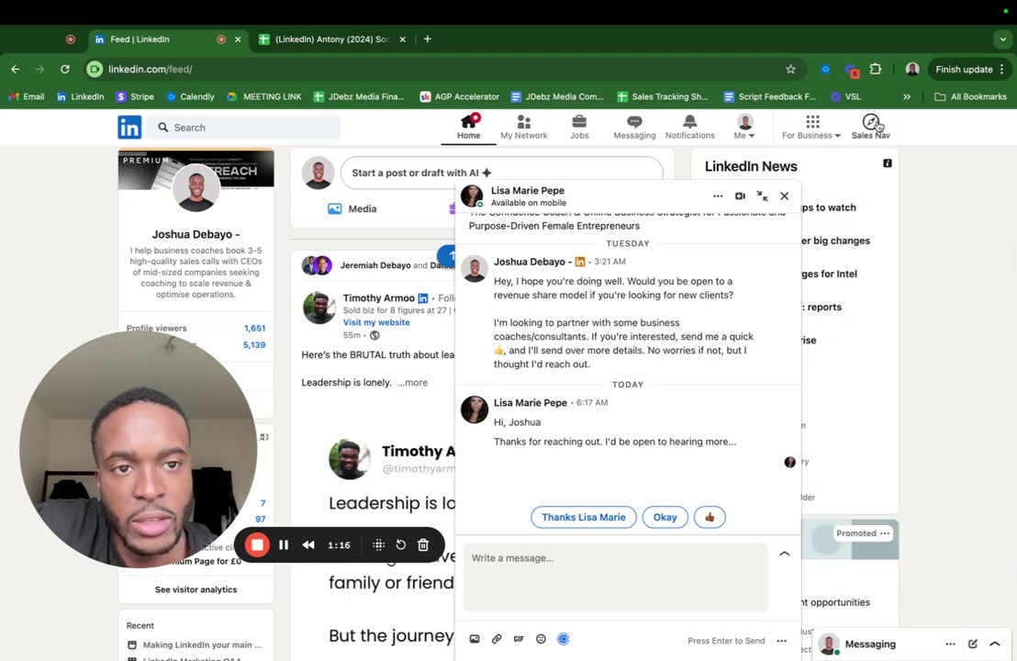
- Open the Sales Navigator inbox and mark its newest conversation, from 6:50 AM, as unread
{"action": "left_click", "coordinate": [872, 126]}
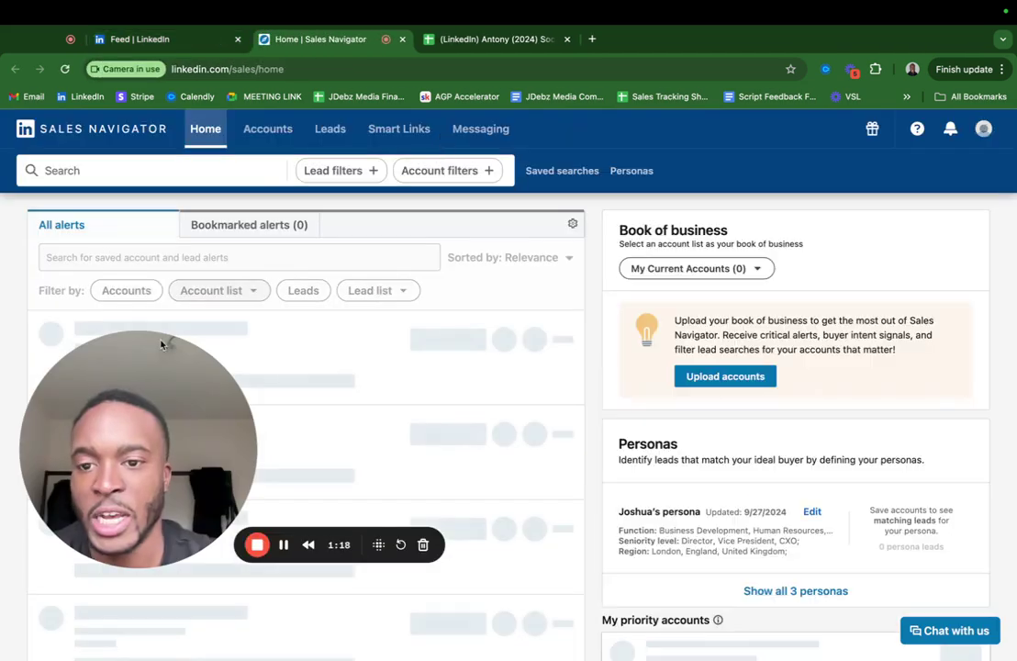
{"action": "left_click", "coordinate": [485, 129]}
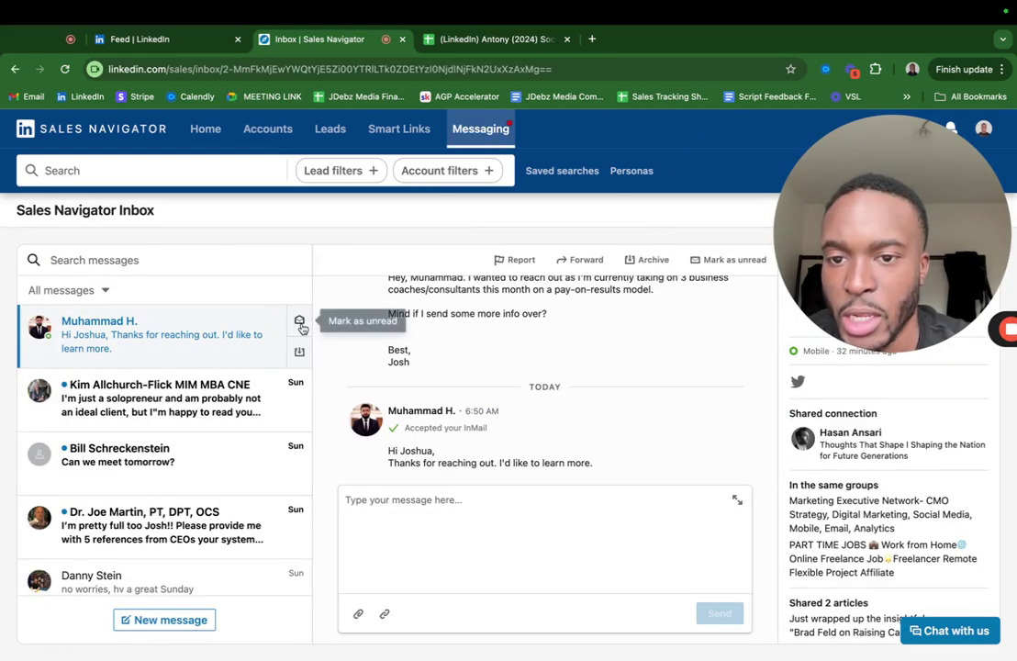
{"action": "left_click", "coordinate": [300, 322]}
{"action": "scroll", "coordinate": [303, 358], "scroll_direction": "down", "scroll_amount": 2}
{"action": "scroll", "coordinate": [272, 400], "scroll_direction": "up", "scroll_amount": 2}
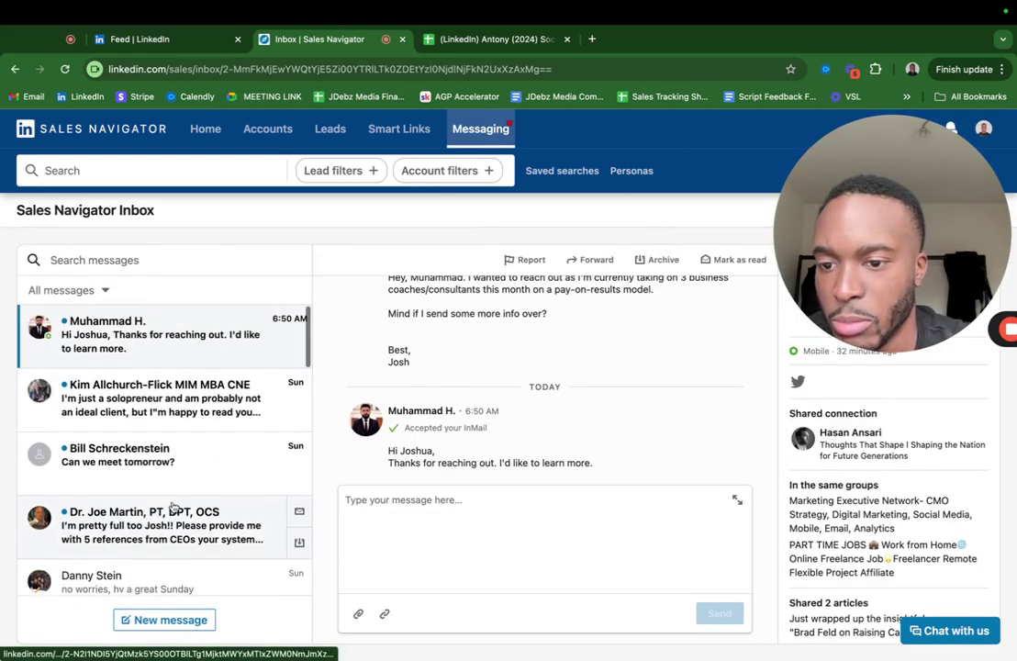
- Open the Sunday conversation containing the sent "I'll be glad to share more info with you" pitch and copy that message's full text
{"action": "scroll", "coordinate": [170, 500], "scroll_direction": "down", "scroll_amount": 4}
{"action": "left_click", "coordinate": [162, 482]}
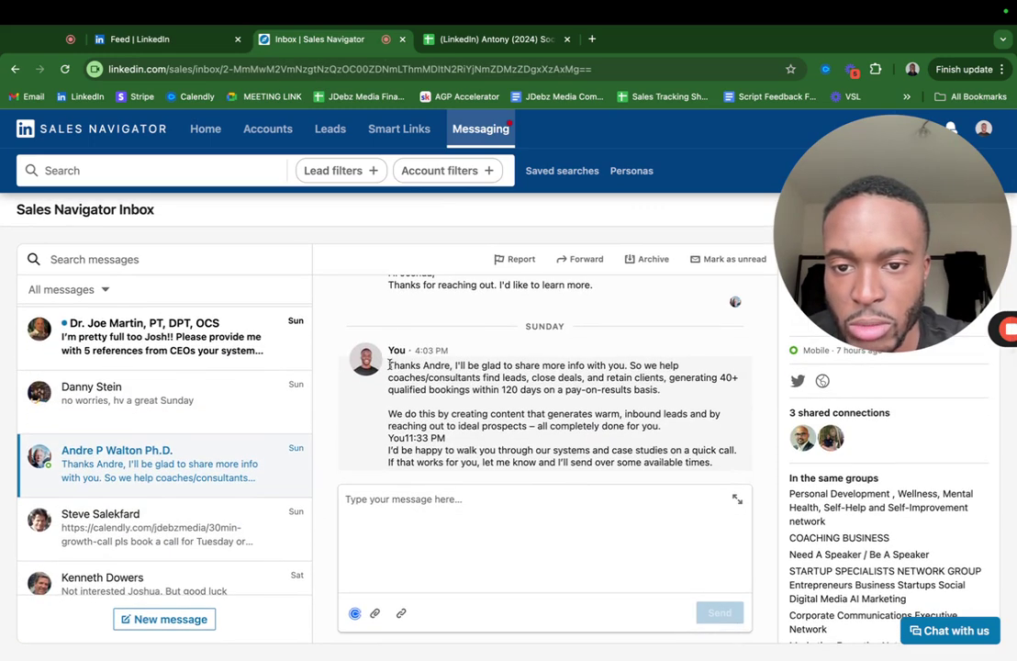
{"action": "left_click_drag", "start_coordinate": [389, 365], "coordinate": [714, 462]}
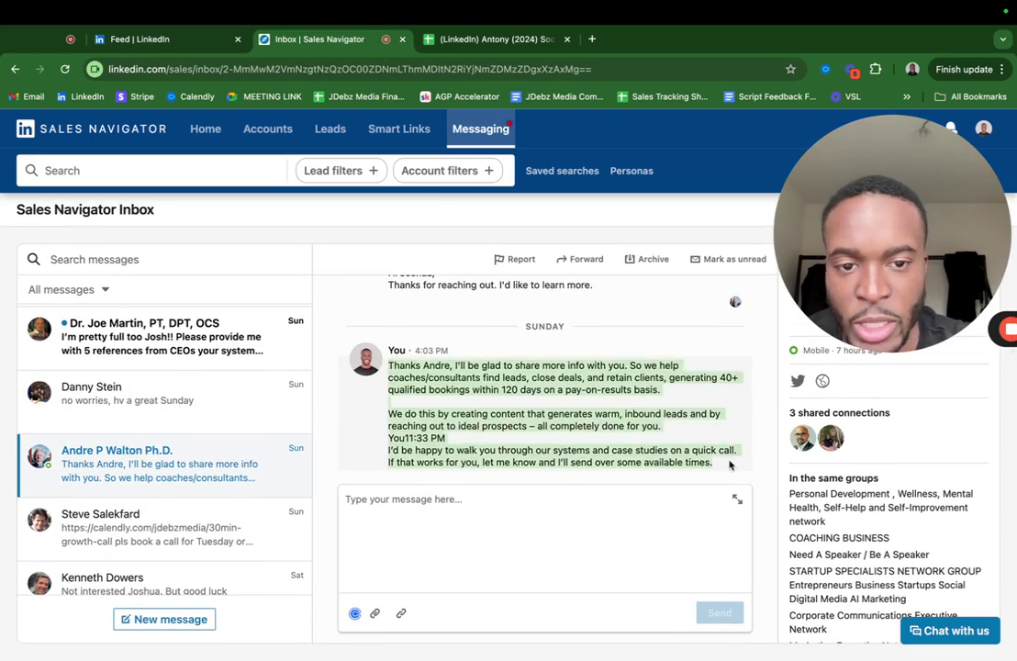
{"action": "right_click", "coordinate": [583, 385]}
{"action": "left_click", "coordinate": [601, 415]}
{"action": "left_click", "coordinate": [386, 244]}
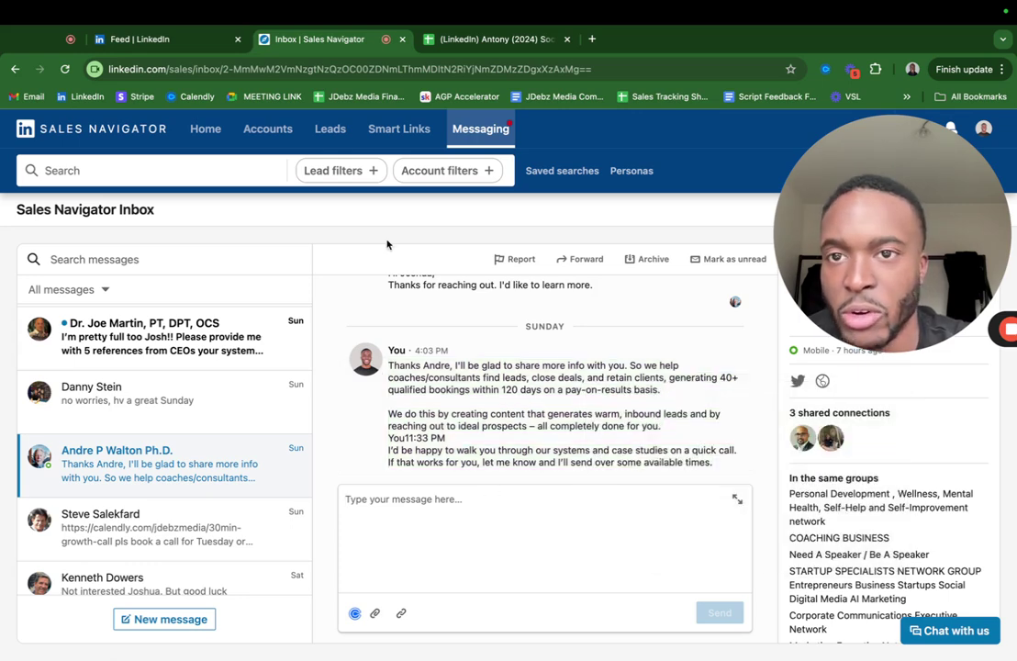
- Return to the LinkedIn feed and paste the copied pitch as a draft reply in the open chat
{"action": "left_click", "coordinate": [156, 38]}
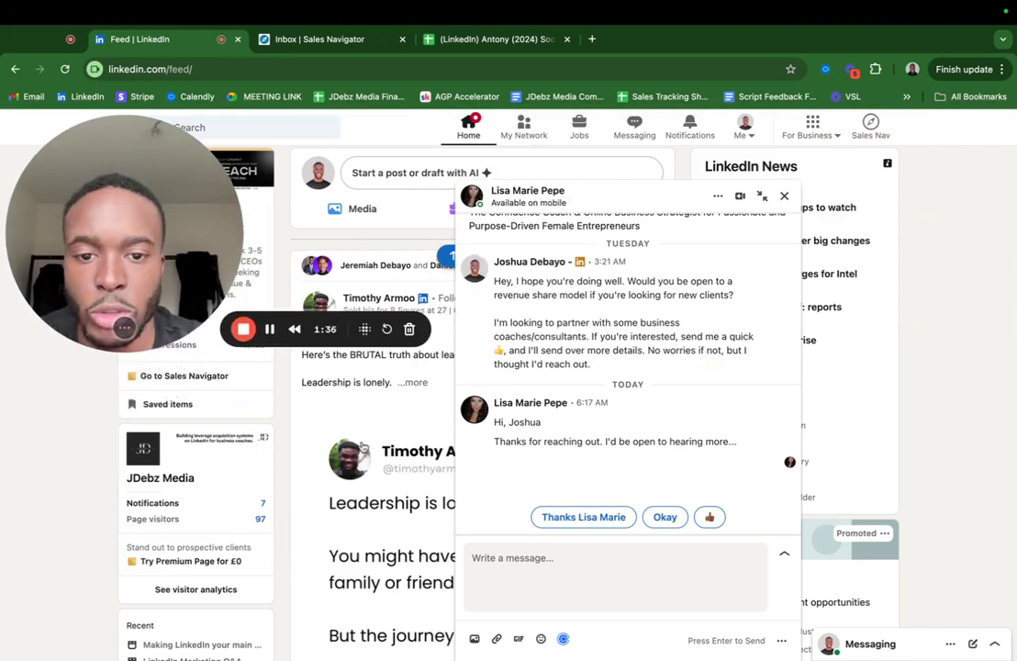
{"action": "scroll", "coordinate": [528, 438], "scroll_direction": "up", "scroll_amount": 3}
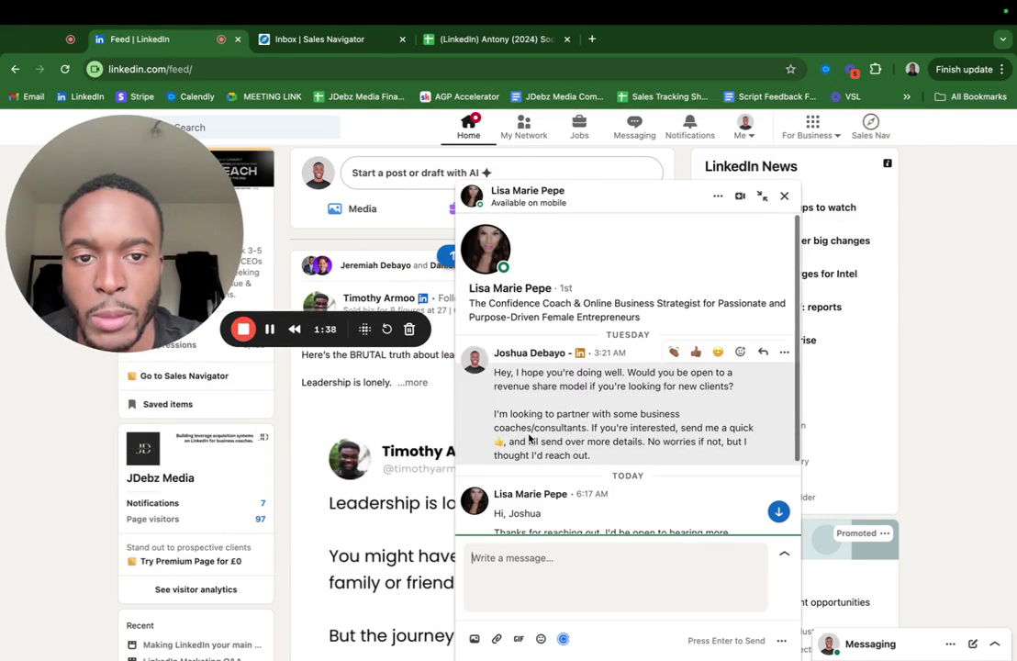
{"action": "scroll", "coordinate": [529, 438], "scroll_direction": "down", "scroll_amount": 2}
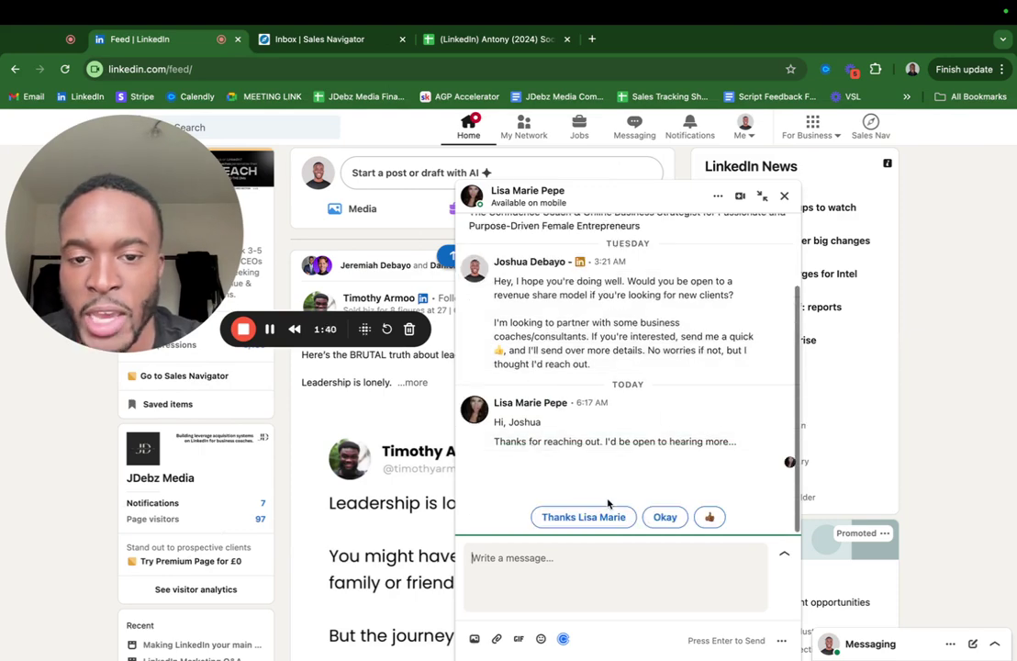
{"action": "left_click", "coordinate": [503, 558]}
{"action": "key", "text": "super+v"}
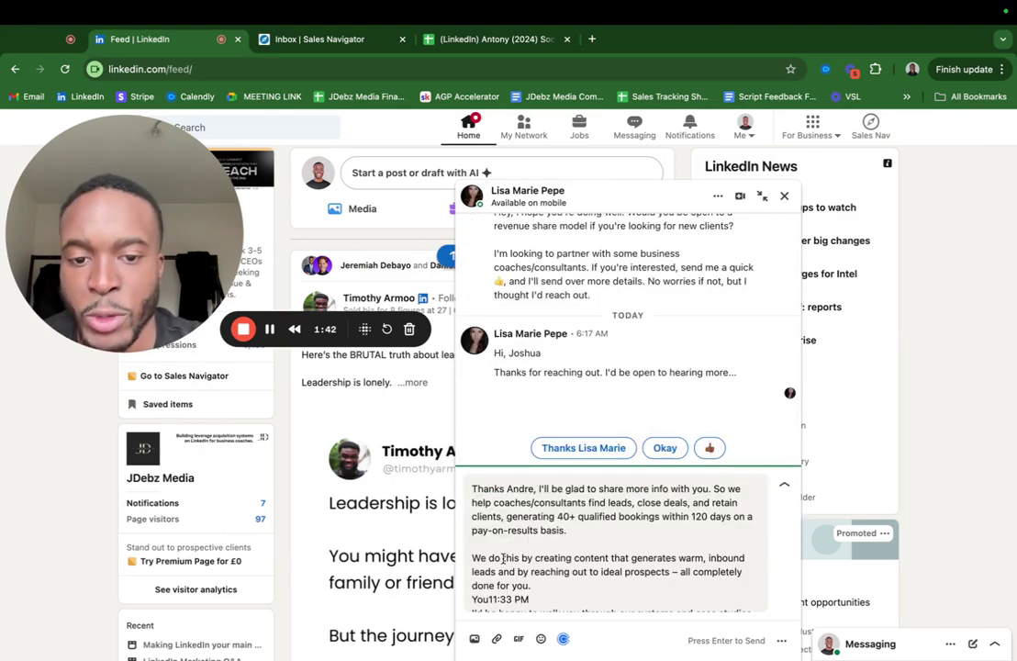
- Replace "coaches/consultants" with "business coaches" in the draft reply's first paragraph
{"action": "left_click_drag", "start_coordinate": [587, 501], "coordinate": [501, 496]}
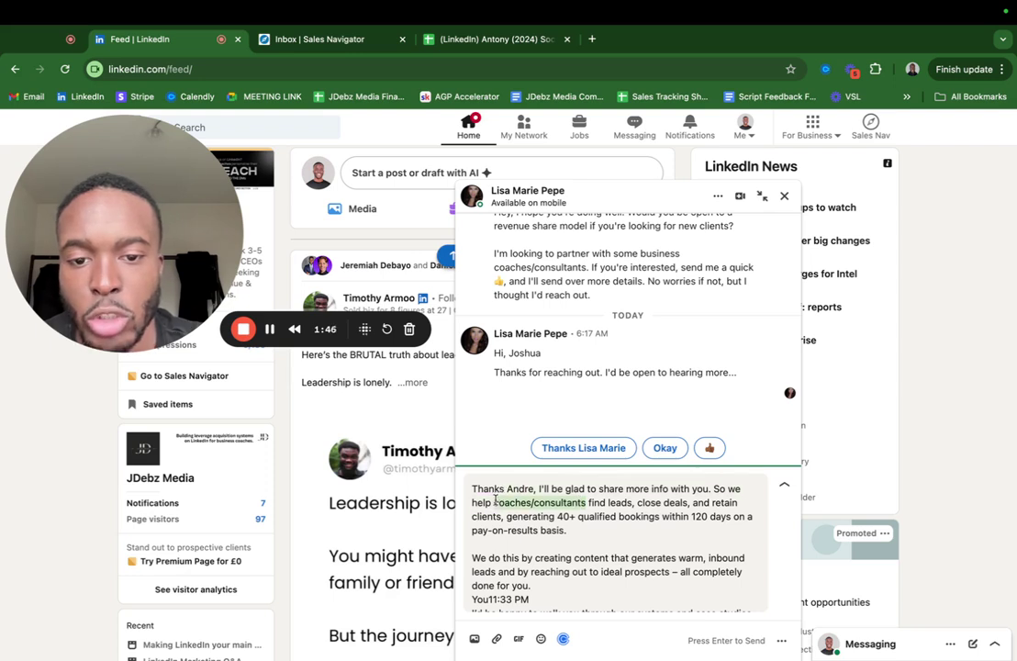
{"action": "key", "text": "BackSpace"}
{"action": "type", "text": "business coacvh"}
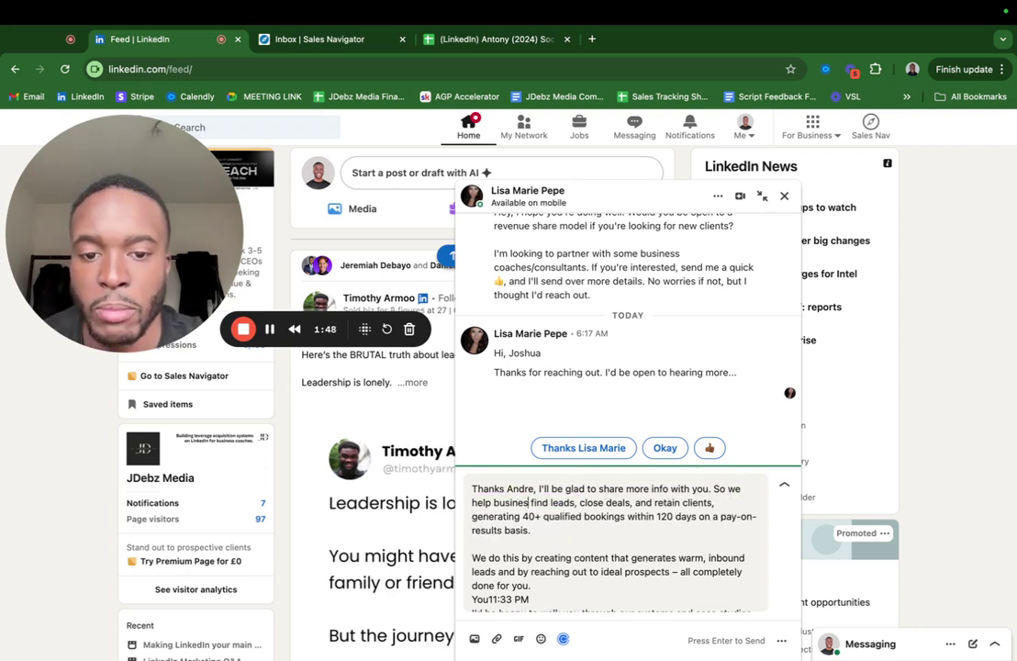
{"action": "key", "text": "BackSpace"}
{"action": "key", "text": "BackSpace"}
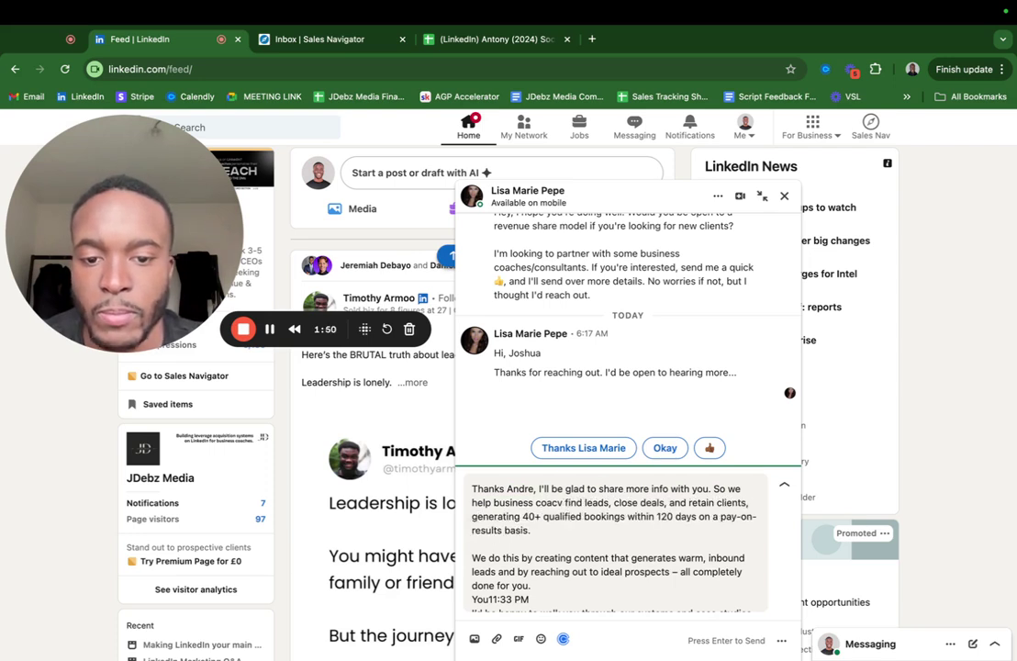
{"action": "type", "text": "hes"}
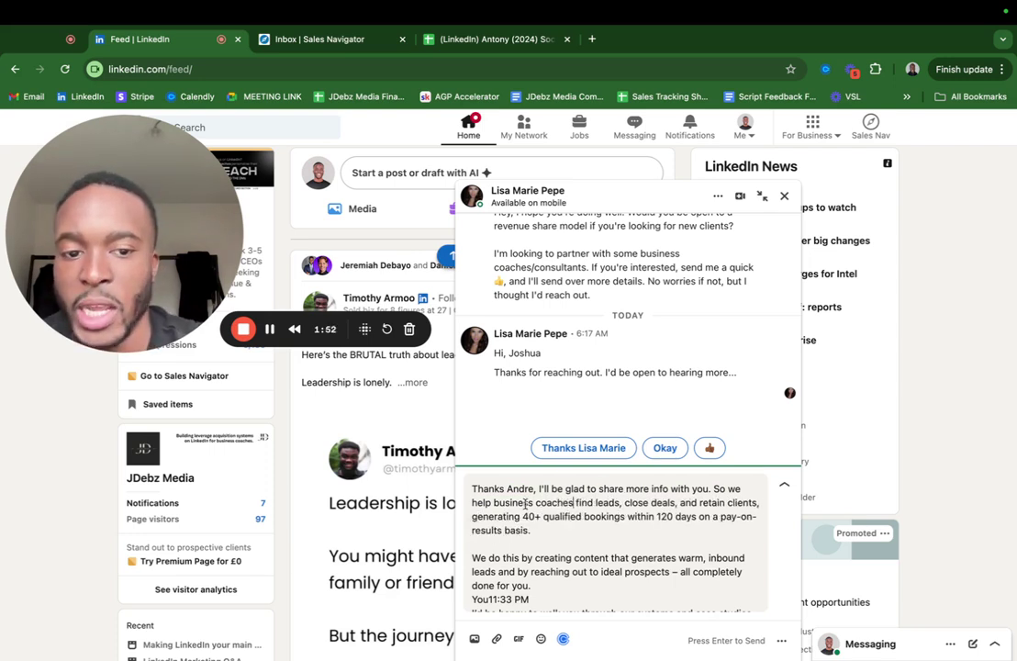
- Delete the stray "You11:33 PM" text above the draft's closing paragraph
{"action": "scroll", "coordinate": [549, 545], "scroll_direction": "down", "scroll_amount": 1}
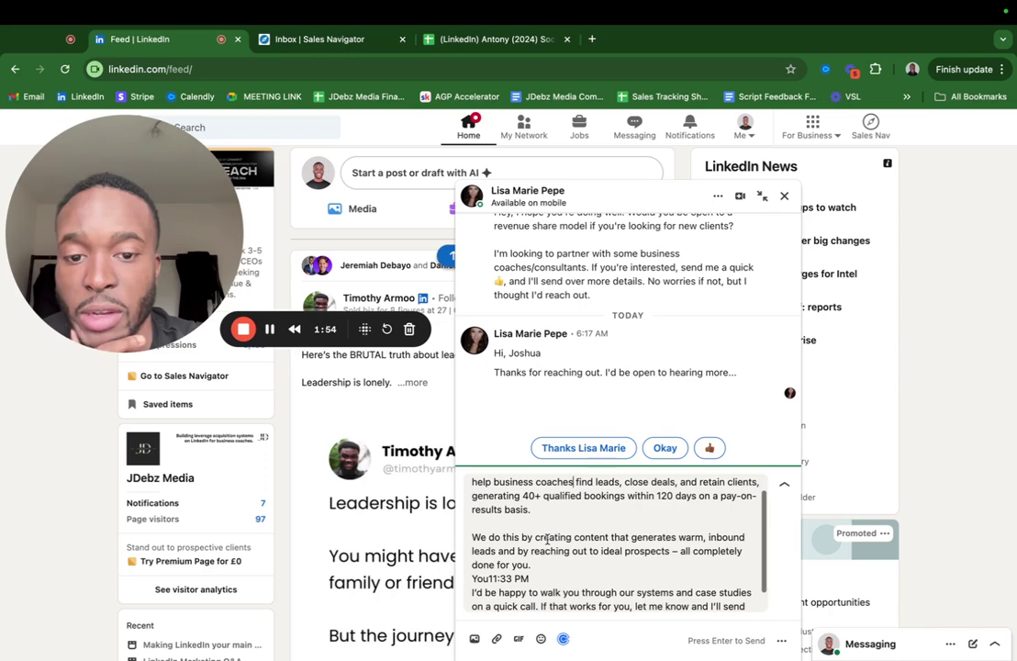
{"action": "scroll", "coordinate": [547, 539], "scroll_direction": "down", "scroll_amount": 2}
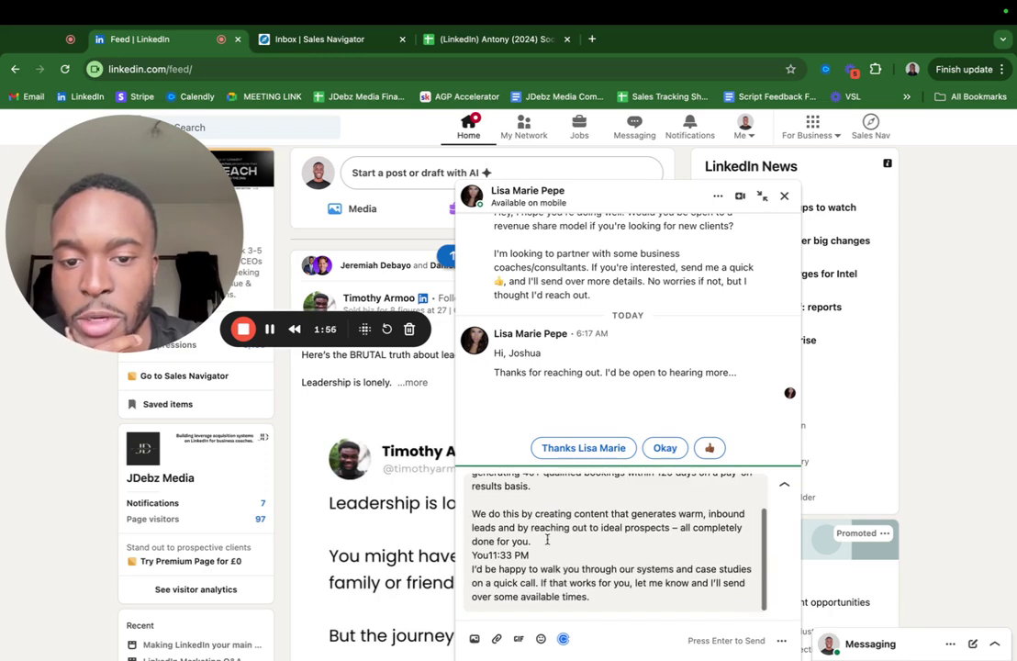
{"action": "left_click_drag", "start_coordinate": [530, 556], "coordinate": [479, 554]}
{"action": "key", "text": "BackSpace"}
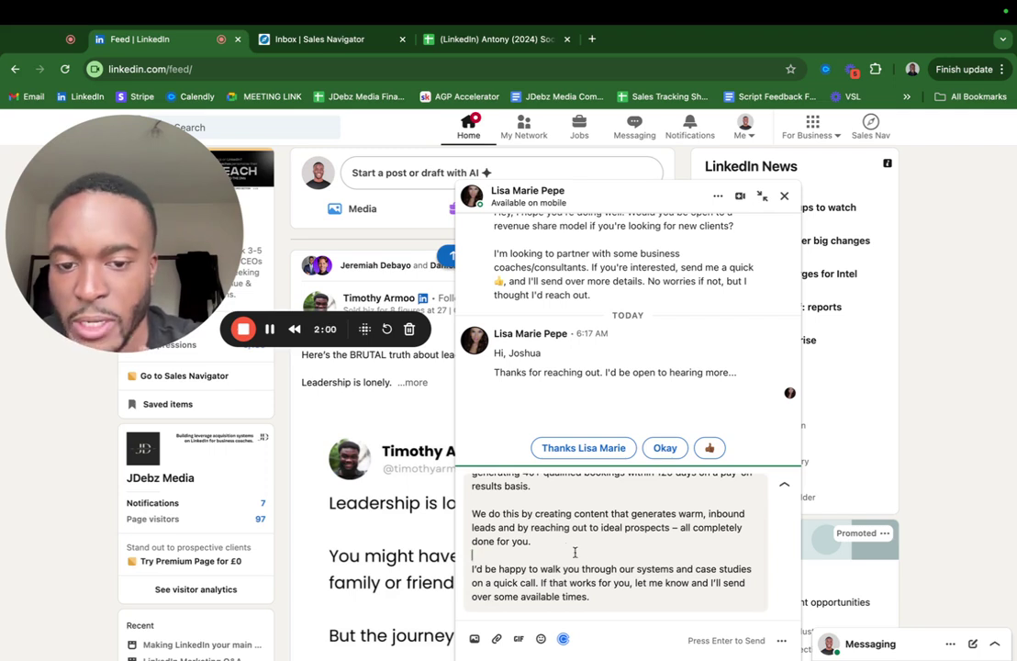
- Replace the first name in the draft reply's greeting with the recipient's first name
{"action": "scroll", "coordinate": [574, 551], "scroll_direction": "up", "scroll_amount": 2}
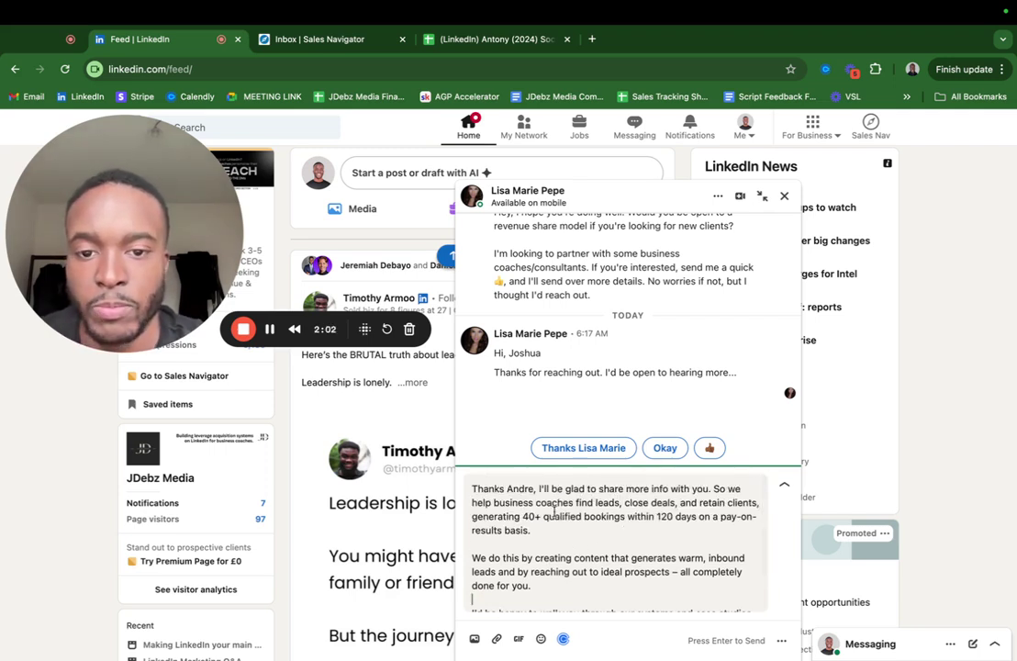
{"action": "left_click", "coordinate": [534, 488]}
{"action": "key", "text": "BackSpace"}
{"action": "key", "text": "BackSpace"}
{"action": "key", "text": "BackSpace"}
{"action": "key", "text": "BackSpace"}
{"action": "key", "text": "BackSpace"}
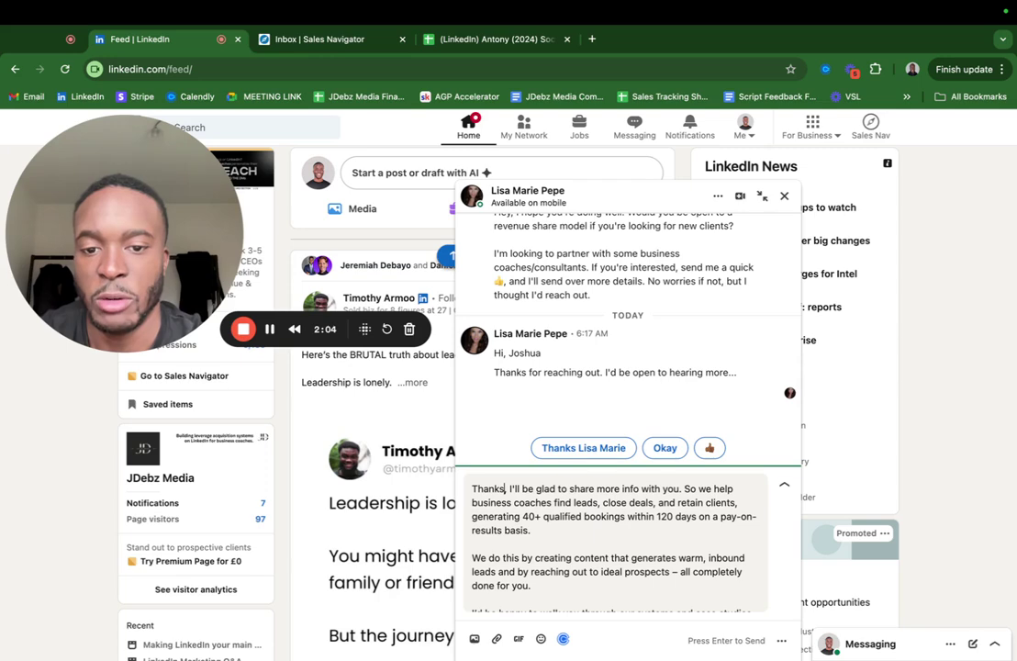
{"action": "type", "text": "Lisa"}
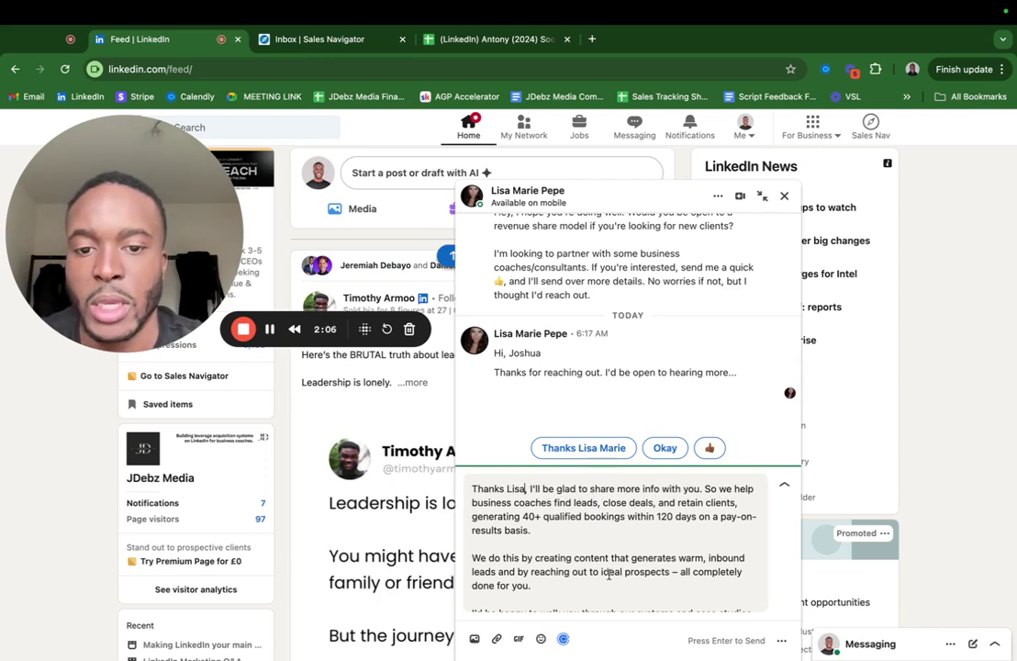
- Review the draft reply through to its closing paragraph and send it to the interested lead
{"action": "key", "text": "Down"}
{"action": "key", "text": "Down"}
{"action": "key", "text": "Down"}
{"action": "key", "text": "Down"}
{"action": "key", "text": "Down"}
{"action": "key", "text": "Down"}
{"action": "key", "text": "Down"}
{"action": "scroll", "coordinate": [623, 592], "scroll_direction": "down", "scroll_amount": 2}
{"action": "key", "text": "Return"}
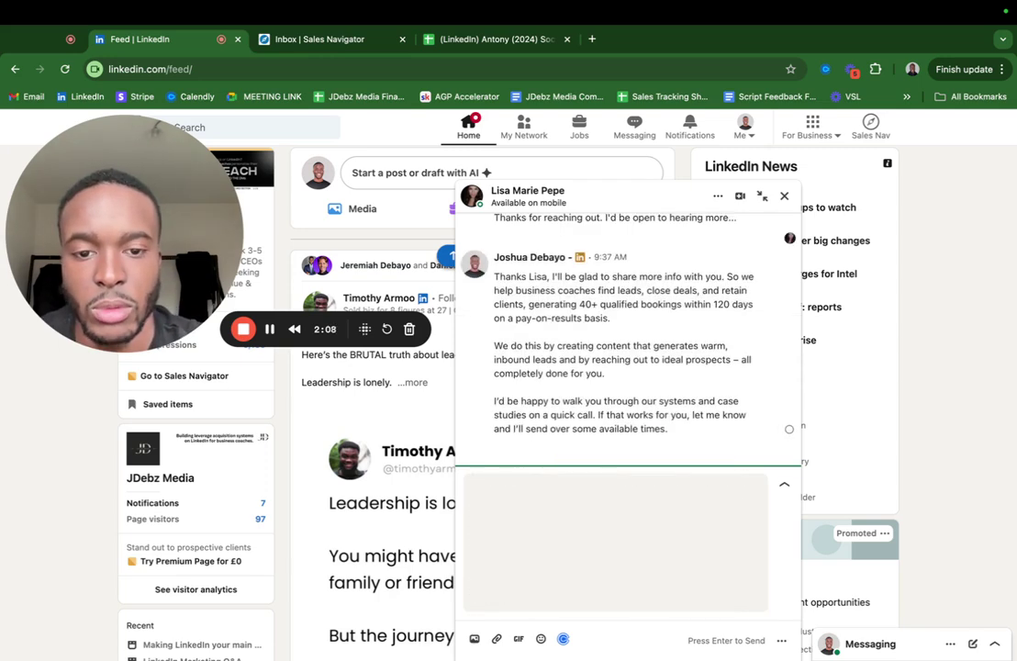
{"action": "left_click_drag", "start_coordinate": [671, 500], "coordinate": [714, 501]}
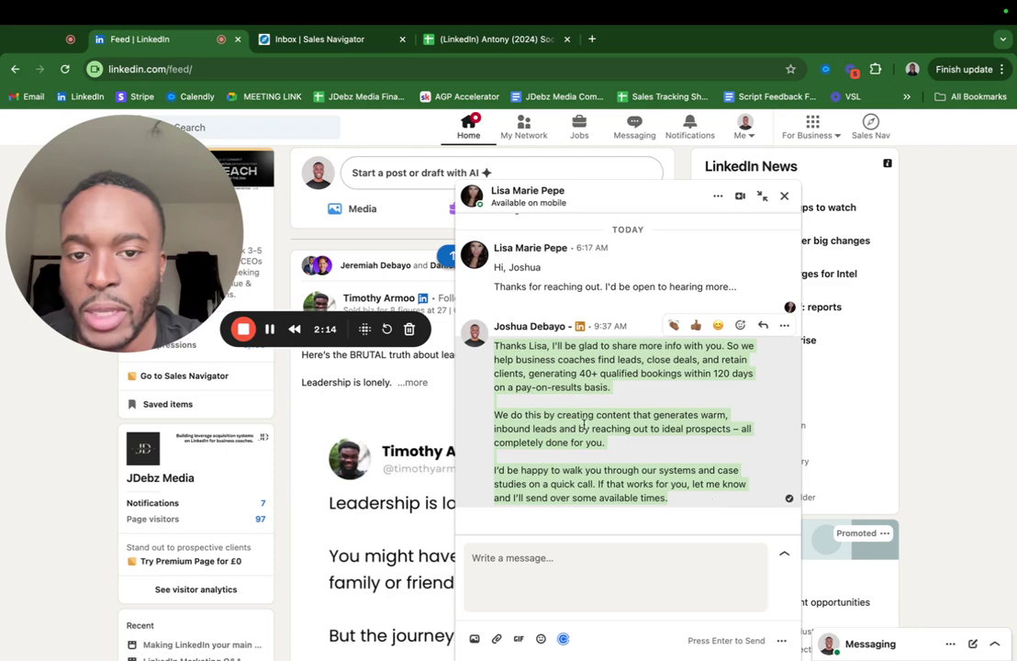
{"action": "left_click", "coordinate": [715, 501]}
{"action": "left_click_drag", "start_coordinate": [94, 146], "coordinate": [94, 340]}
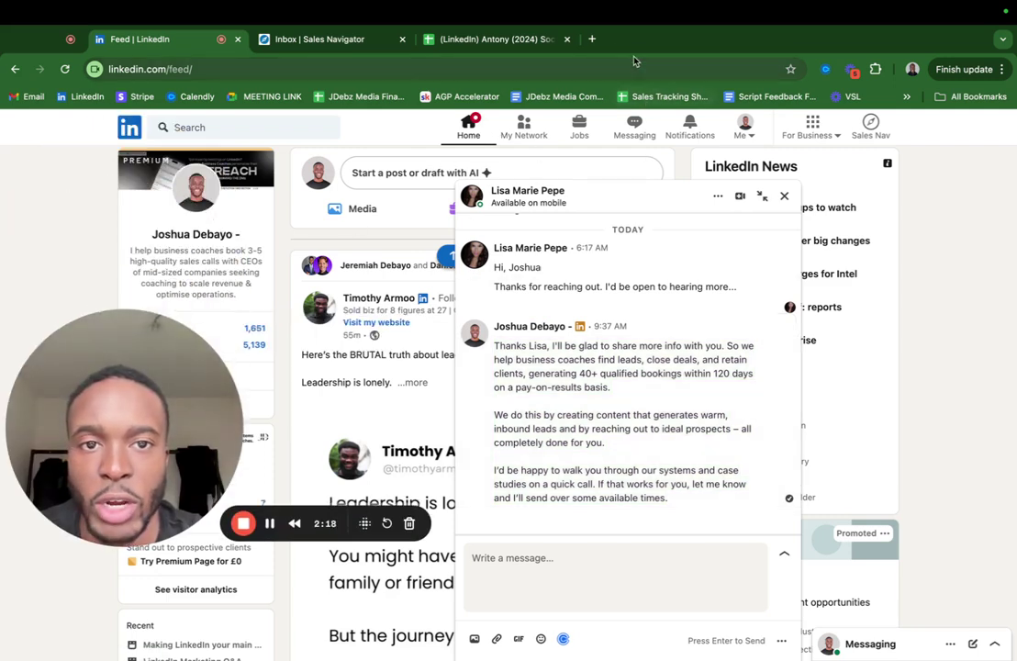
- Close the lead's chat on the LinkedIn feed and switch to the Social Outbound Prospects spreadsheet
{"action": "left_click", "coordinate": [514, 41]}
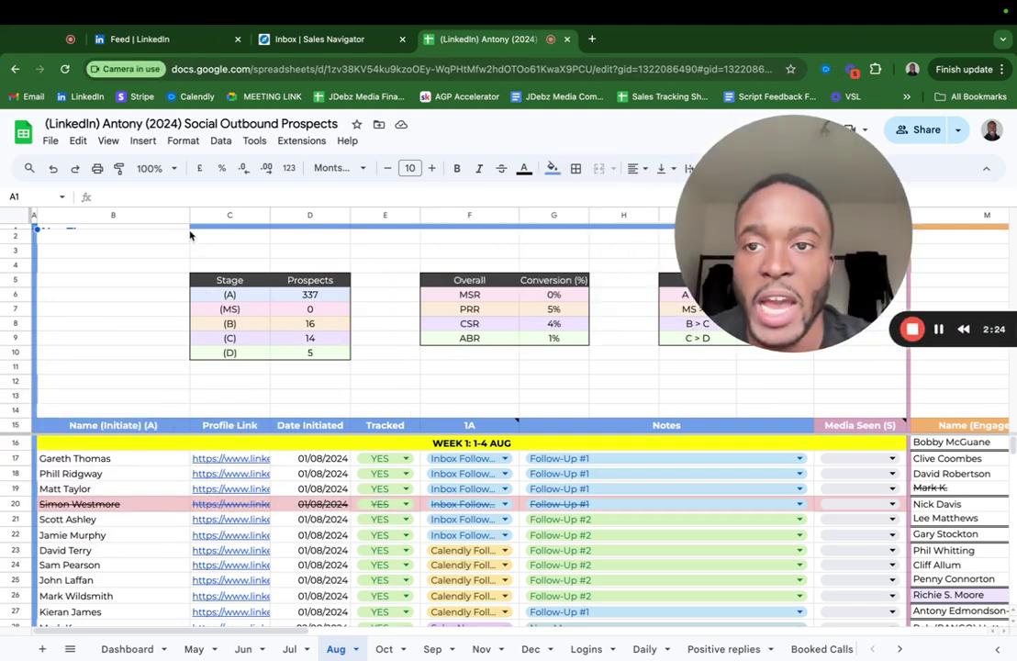
{"action": "left_click", "coordinate": [173, 43]}
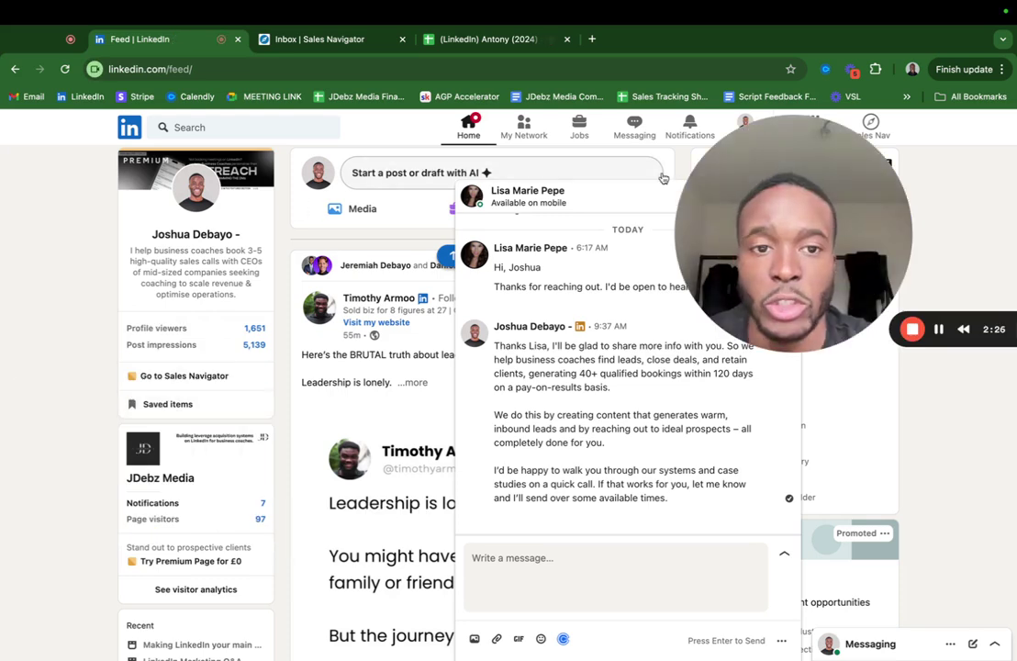
{"action": "left_click", "coordinate": [784, 198]}
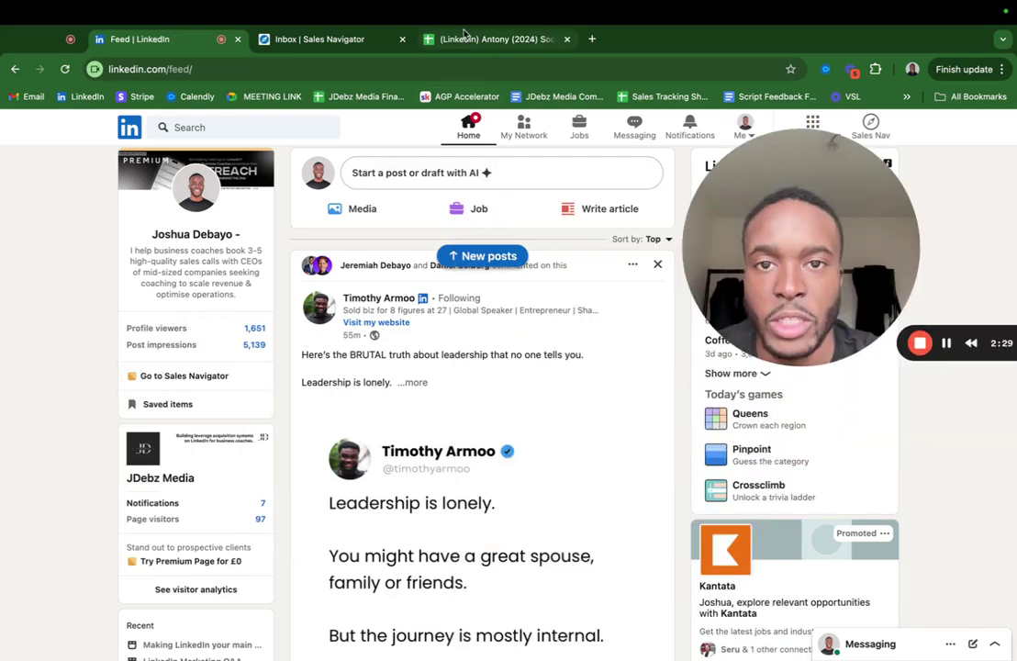
{"action": "left_click", "coordinate": [465, 37]}
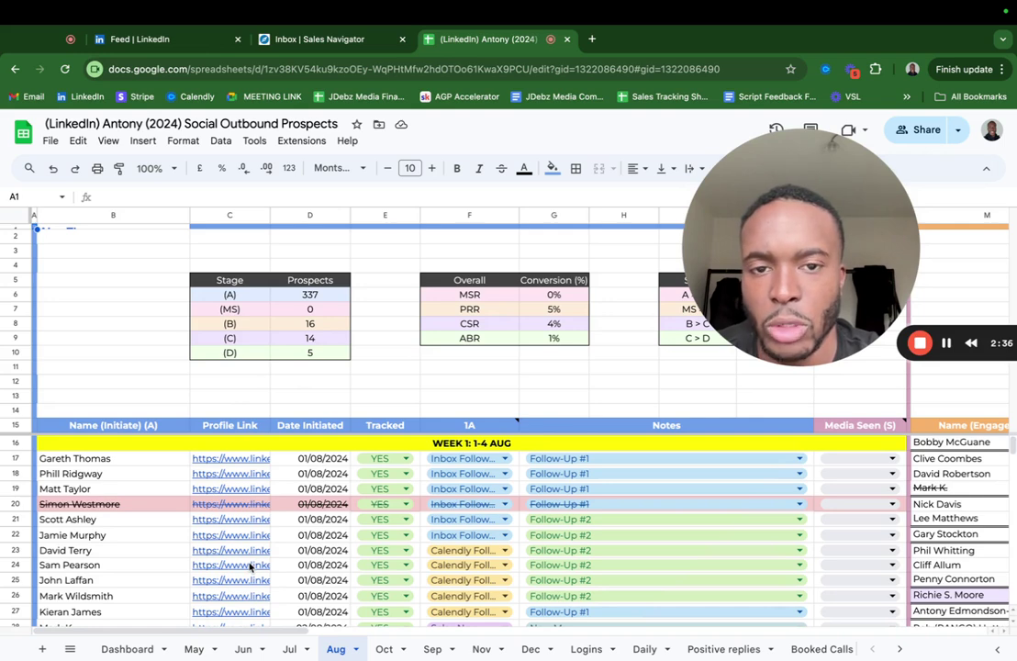
{"action": "mouse_move", "coordinate": [789, 341]}
{"action": "left_click_drag", "start_coordinate": [789, 341], "coordinate": [229, 243]}
{"action": "left_click_drag", "start_coordinate": [232, 202], "coordinate": [126, 202]}
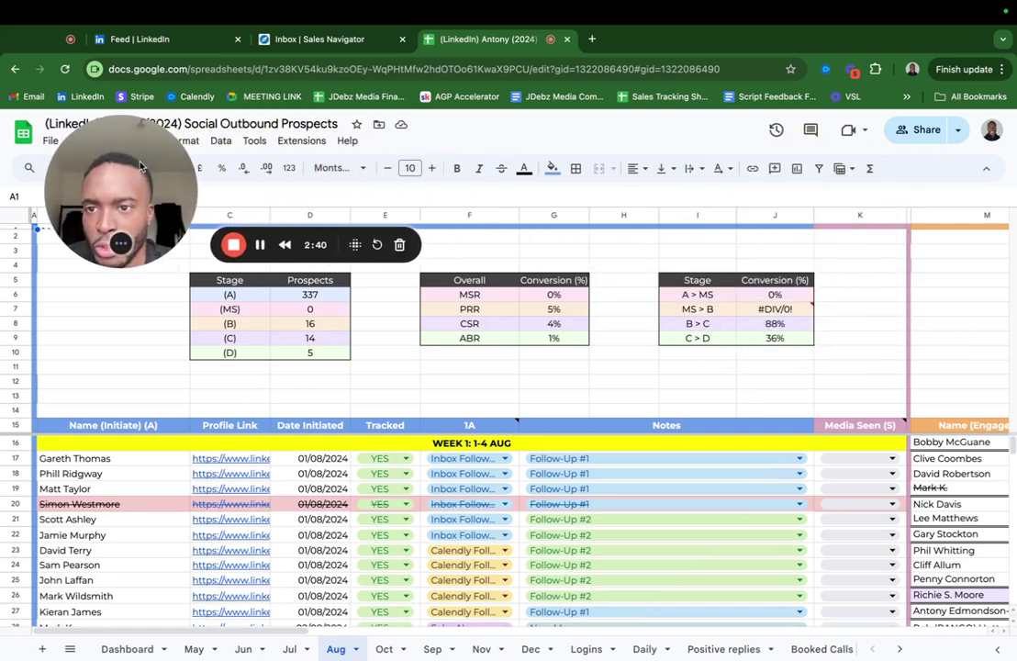
- Examine the Aug sheet's prospect rows, including the name, profile link and initiation date recorded in row 17
{"action": "scroll", "coordinate": [234, 463], "scroll_direction": "down", "scroll_amount": 10}
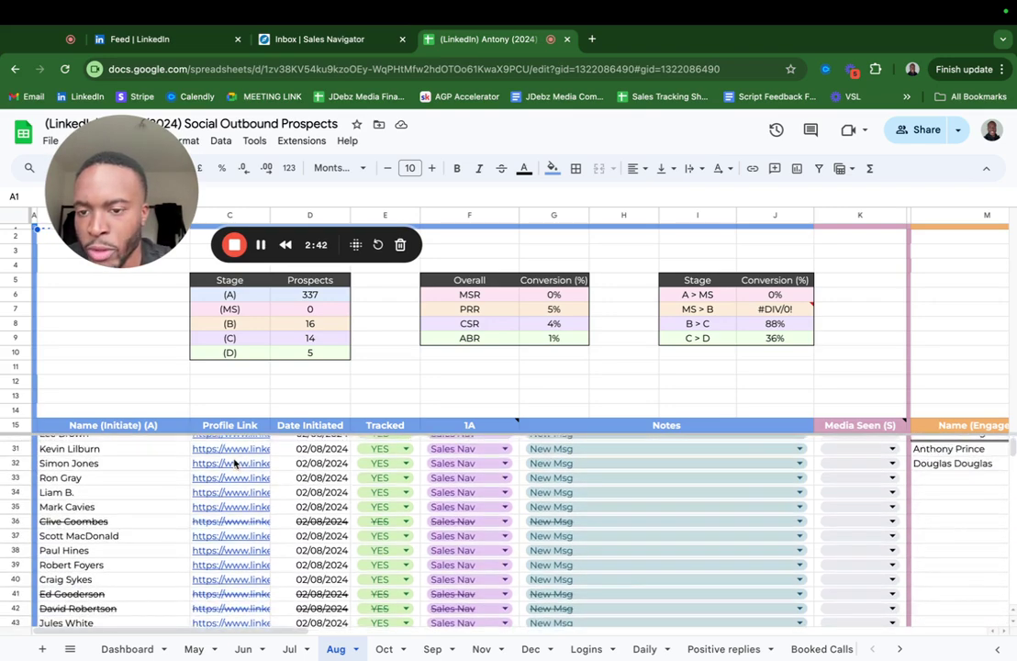
{"action": "scroll", "coordinate": [234, 464], "scroll_direction": "down", "scroll_amount": 6}
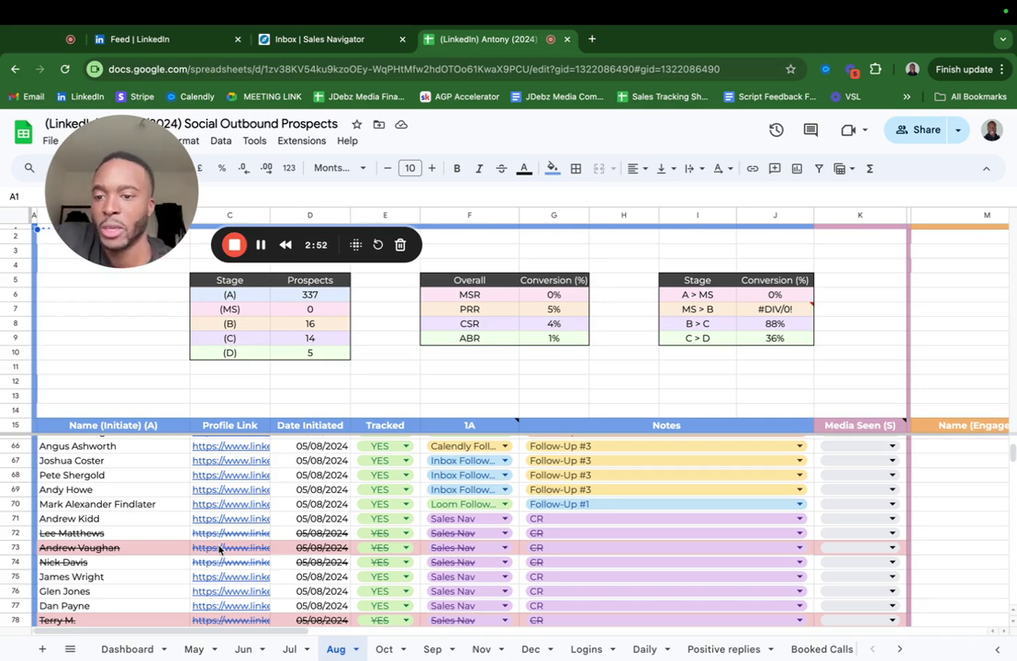
{"action": "scroll", "coordinate": [196, 547], "scroll_direction": "up", "scroll_amount": 15}
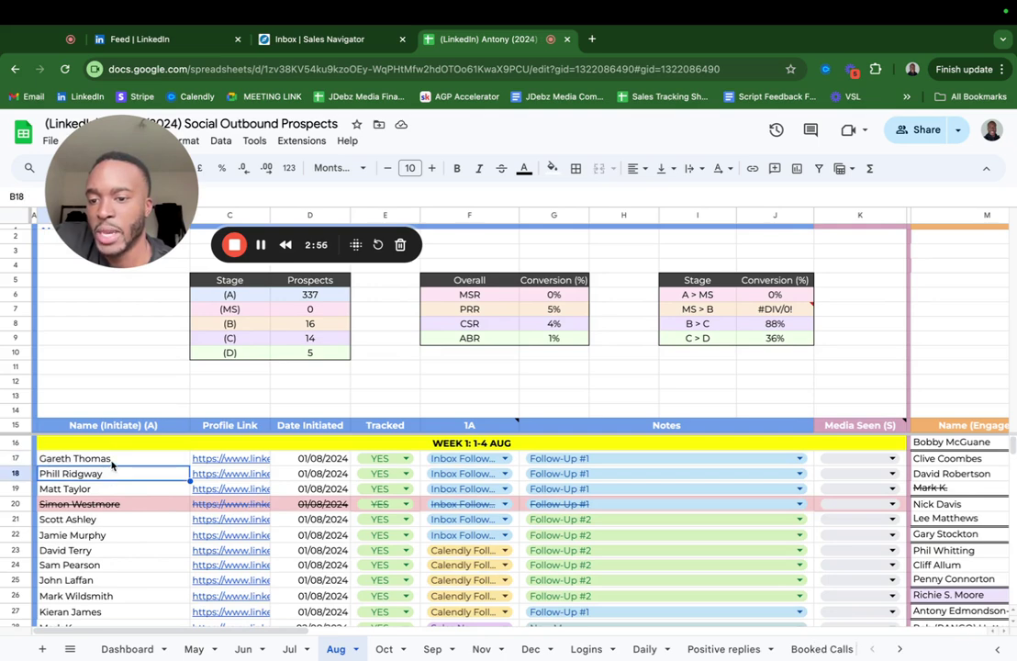
{"action": "left_click", "coordinate": [183, 459]}
{"action": "left_click", "coordinate": [230, 460]}
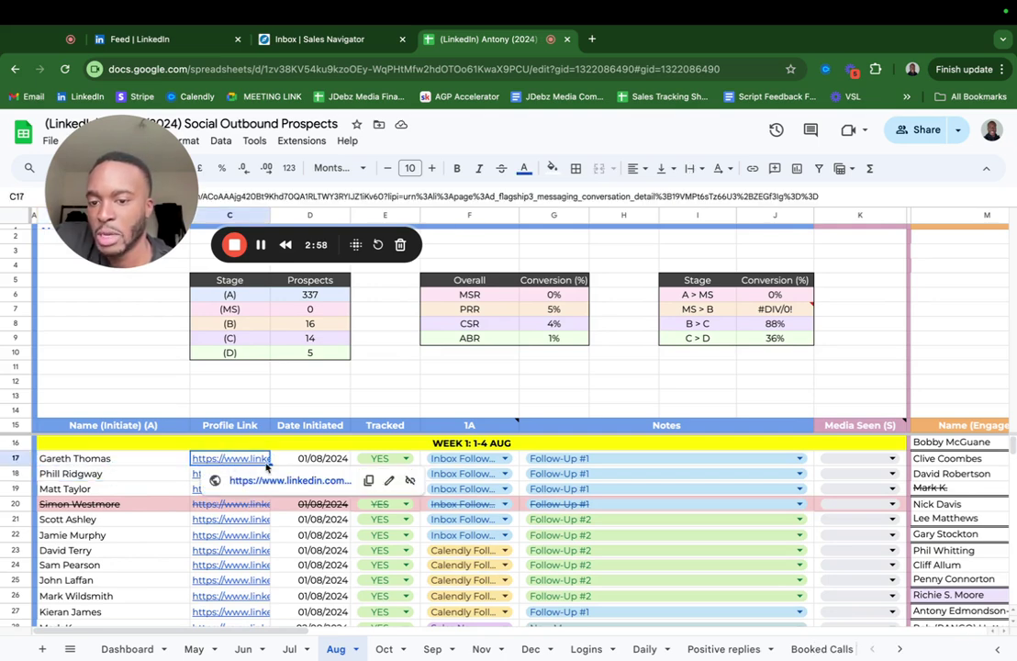
{"action": "left_click", "coordinate": [317, 460]}
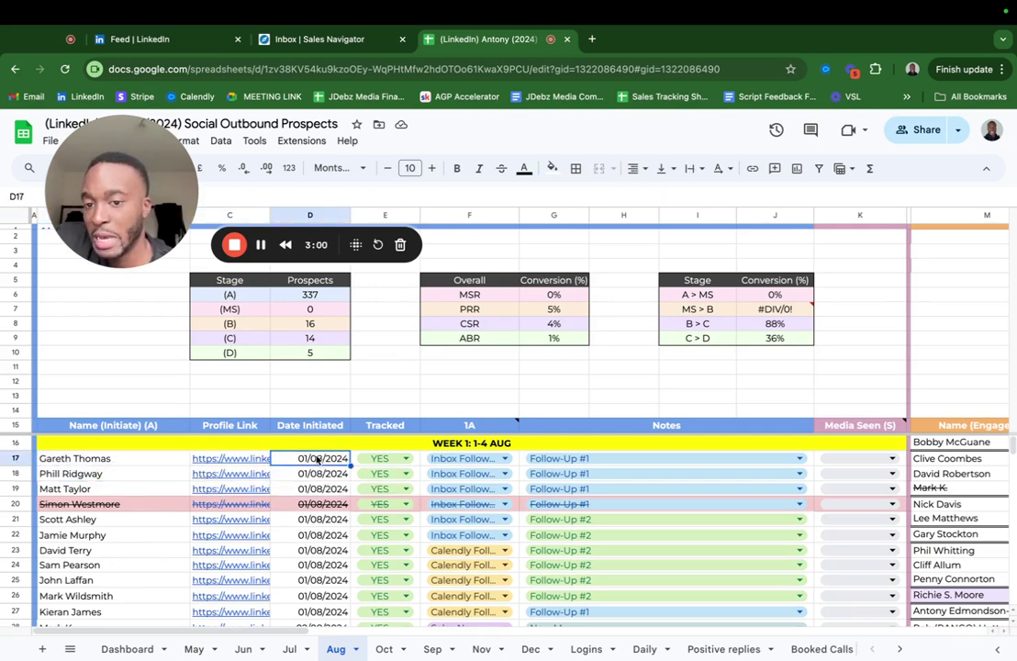
- Clear the Tracked cell in row 17 to check the stage (A) prospect count, and set it back to YES
{"action": "double_click", "coordinate": [379, 458]}
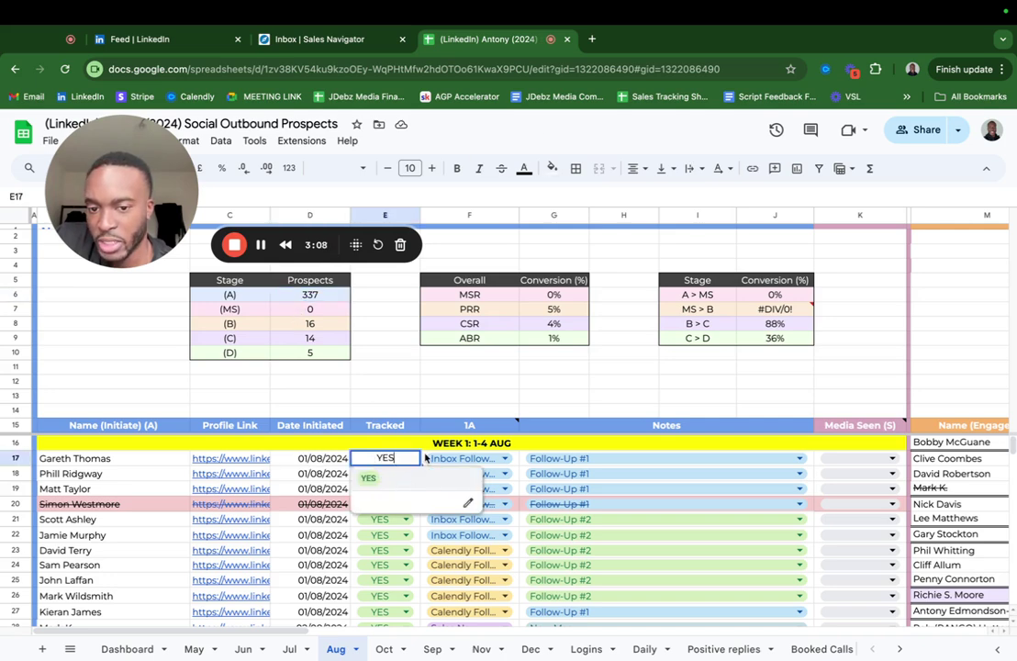
{"action": "key", "text": "Escape"}
{"action": "key", "text": "Delete"}
{"action": "left_click", "coordinate": [385, 354]}
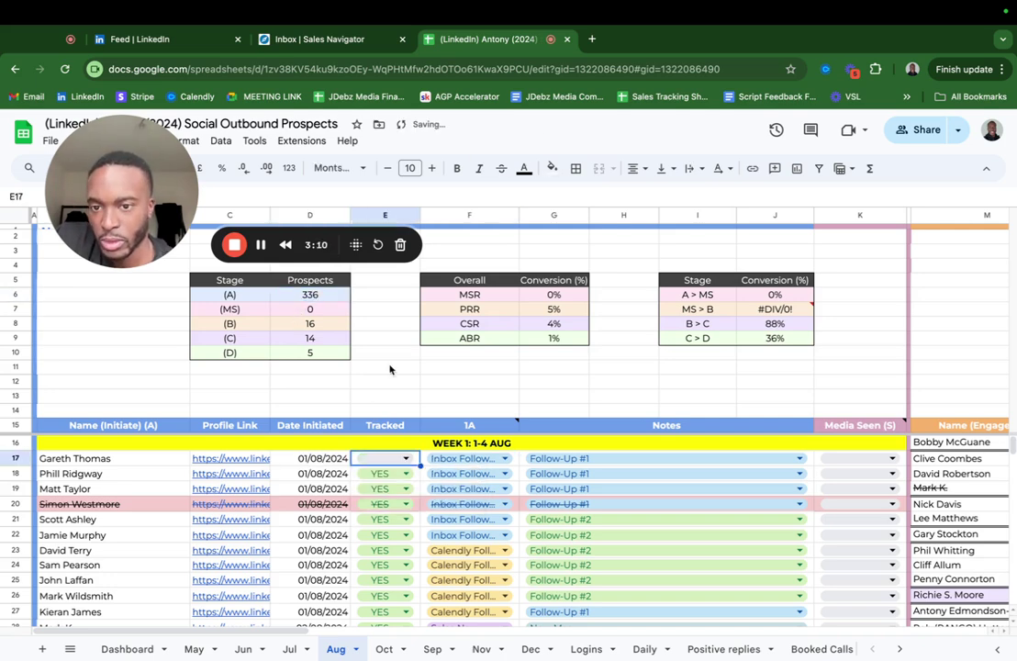
{"action": "left_click", "coordinate": [305, 298]}
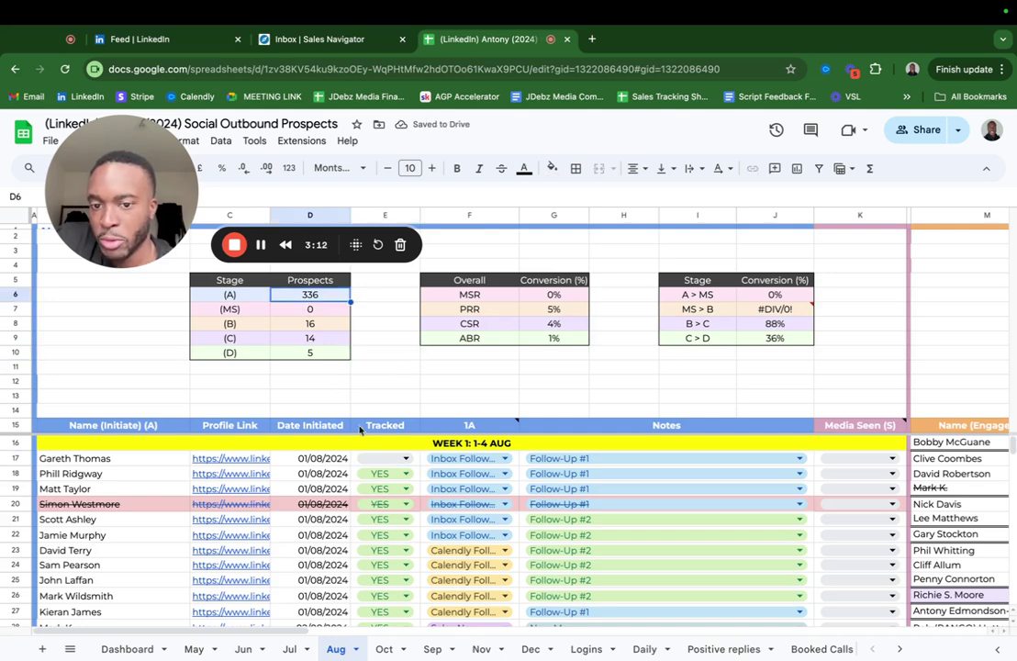
{"action": "left_click", "coordinate": [383, 459]}
{"action": "left_click", "coordinate": [370, 478]}
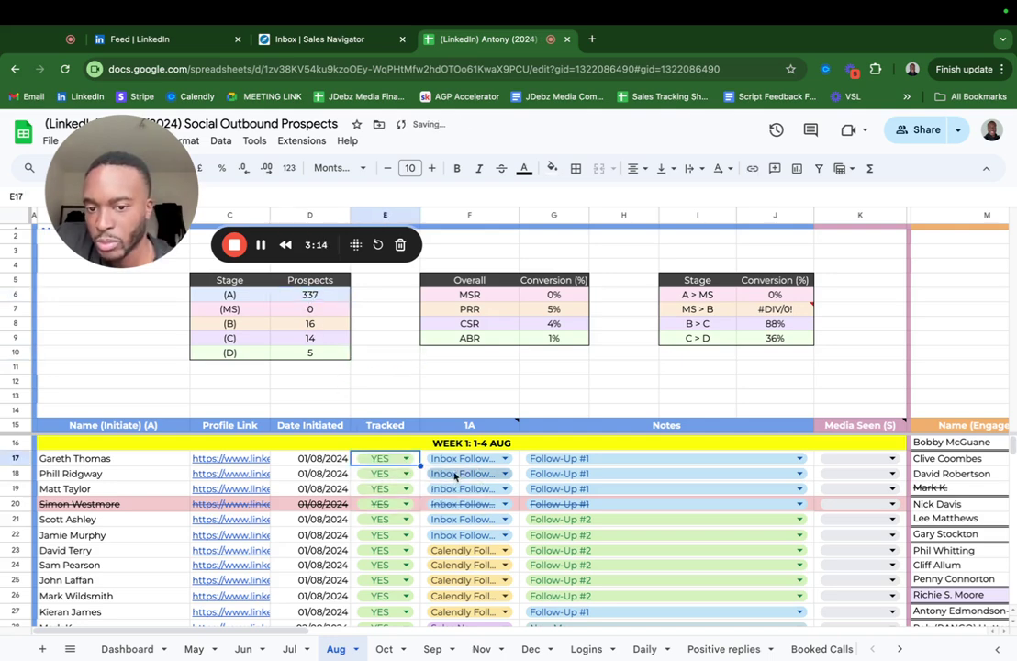
- Check the available 1A outreach options for the prospect in row 17 without changing the selection
{"action": "left_click", "coordinate": [458, 460]}
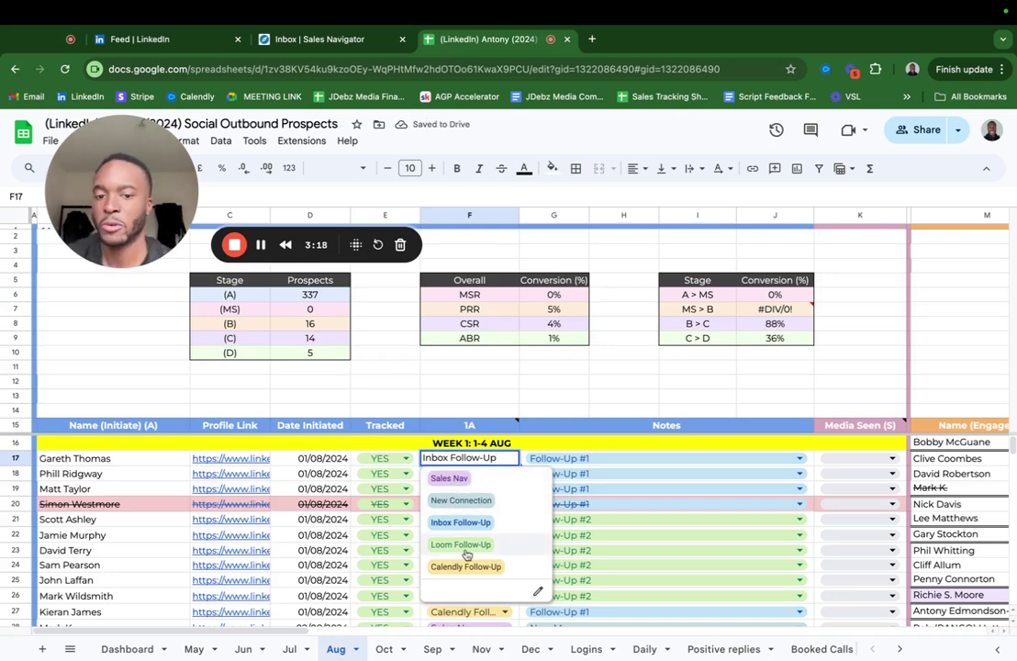
{"action": "left_click", "coordinate": [503, 367]}
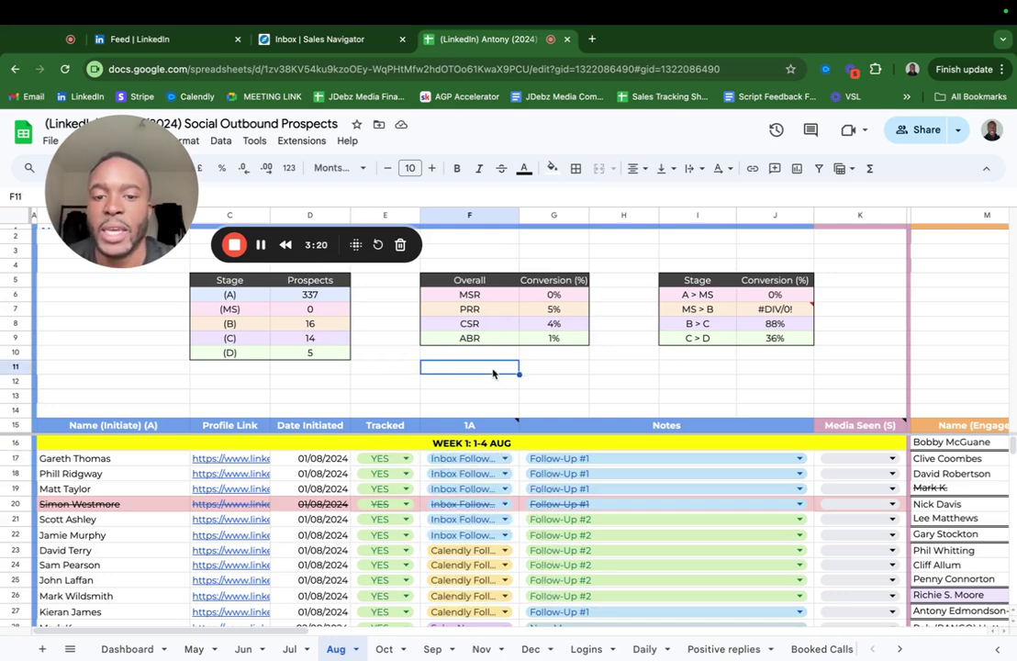
- Set Media Seen (S) to YES for the prospect in row 17
{"action": "scroll", "coordinate": [584, 462], "scroll_direction": "right", "scroll_amount": 3}
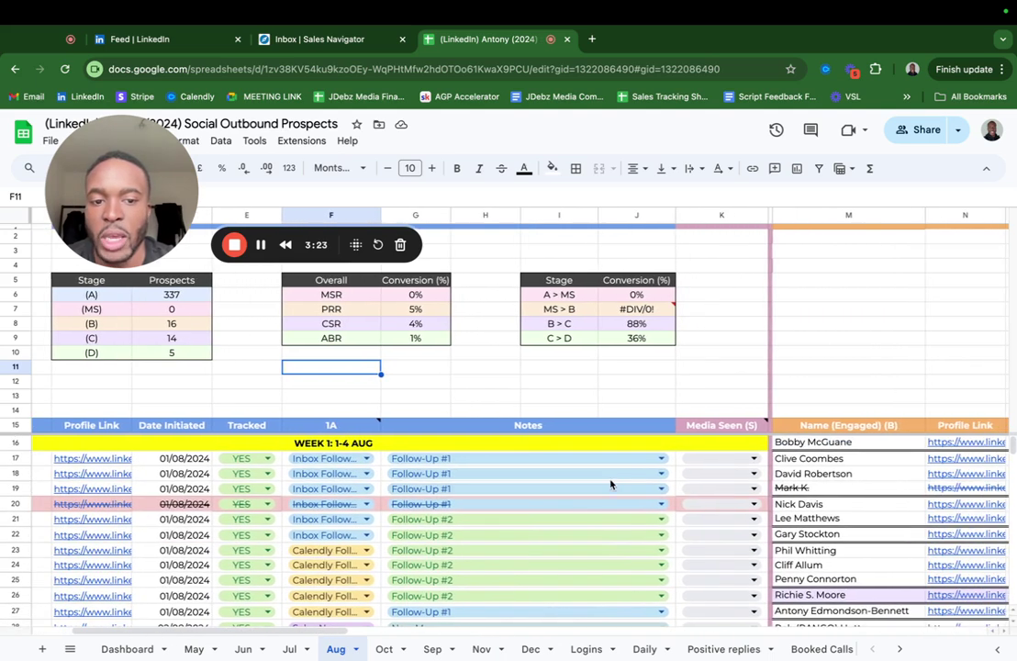
{"action": "double_click", "coordinate": [721, 459]}
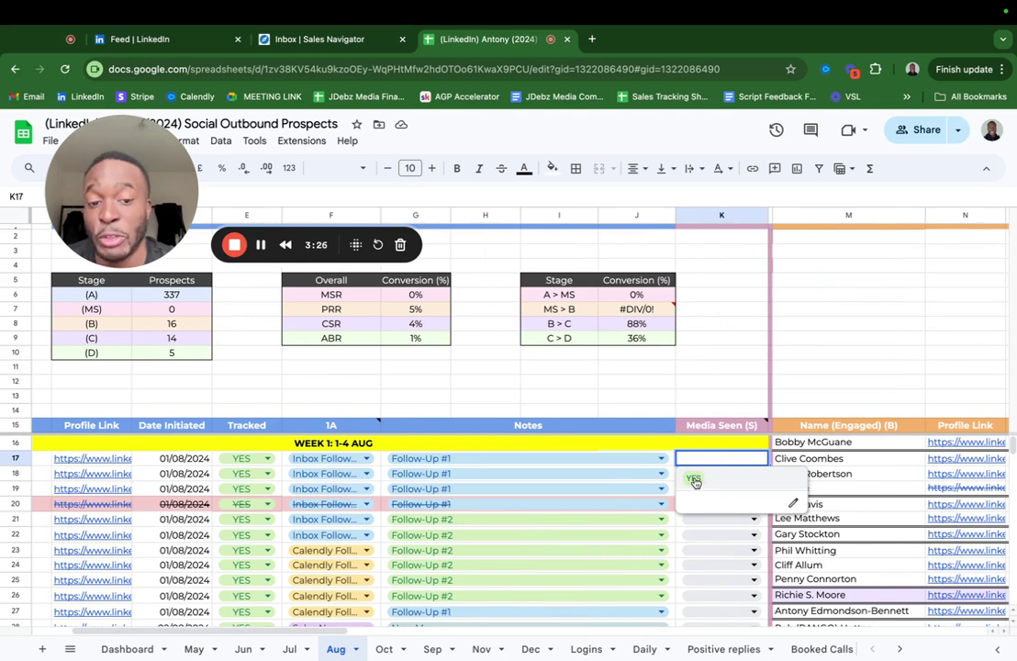
{"action": "left_click", "coordinate": [694, 480]}
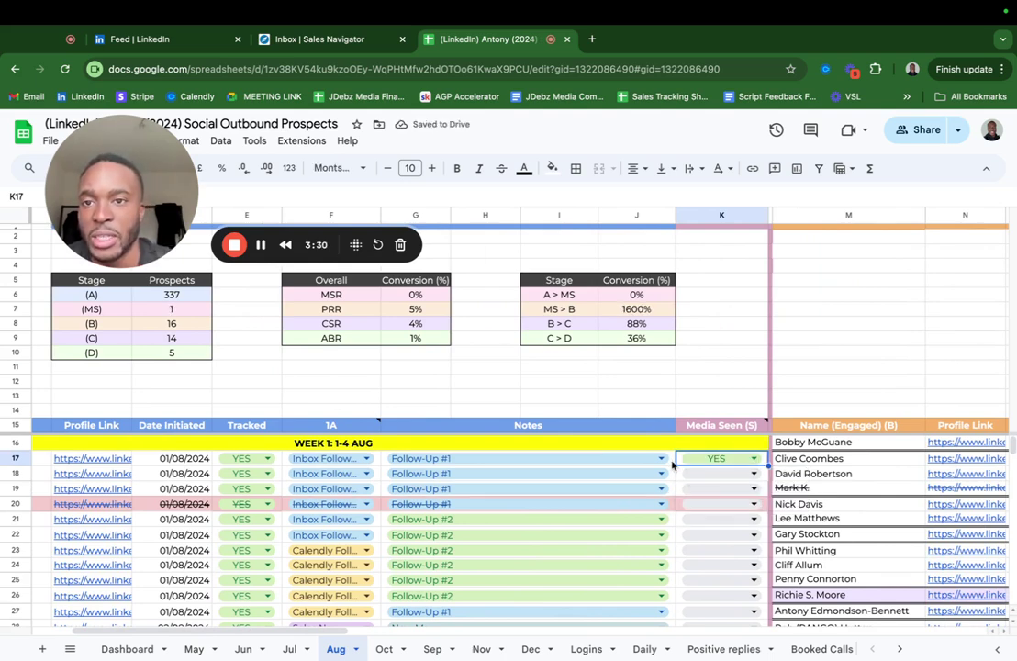
- Return to the LinkedIn feed and open the Sep 29 conversation ending with "Let me know if that works"
{"action": "left_click", "coordinate": [183, 43]}
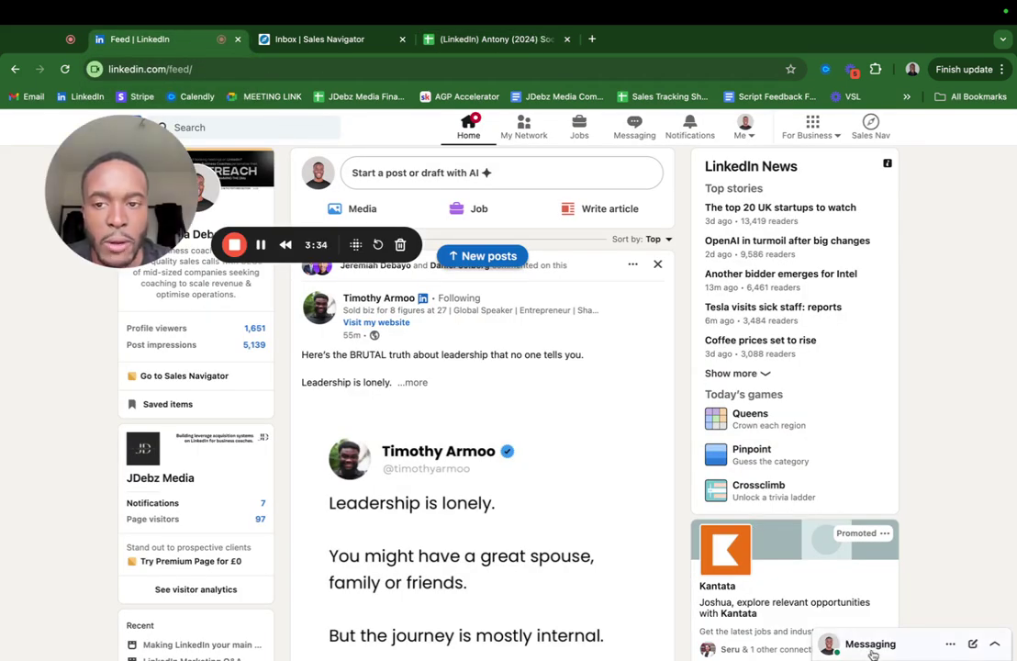
{"action": "left_click", "coordinate": [870, 645]}
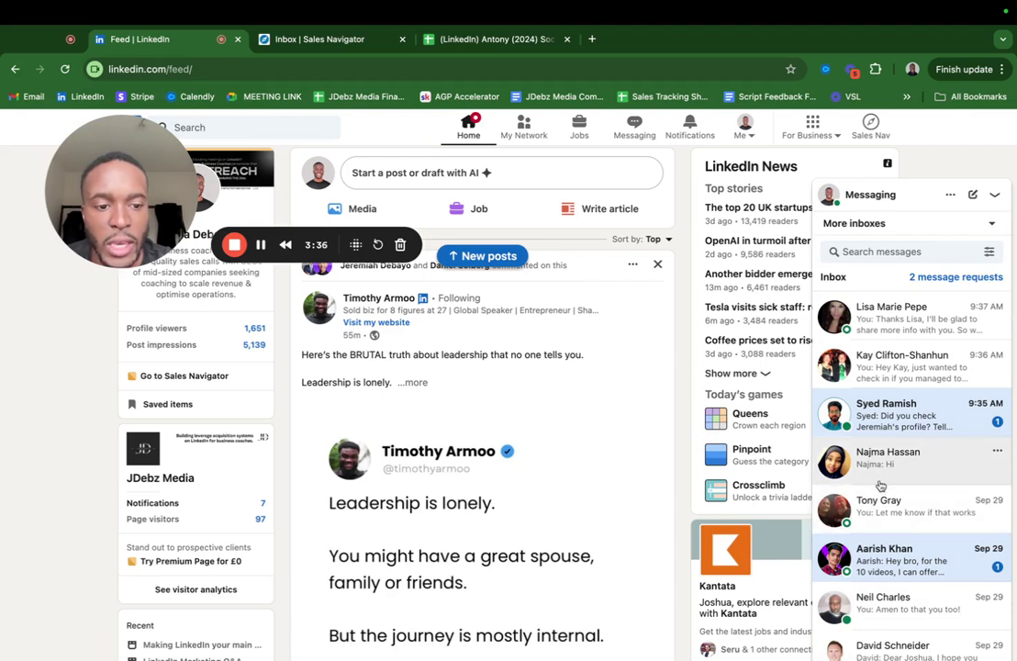
{"action": "scroll", "coordinate": [880, 490], "scroll_direction": "down", "scroll_amount": 3}
{"action": "left_click", "coordinate": [899, 381]}
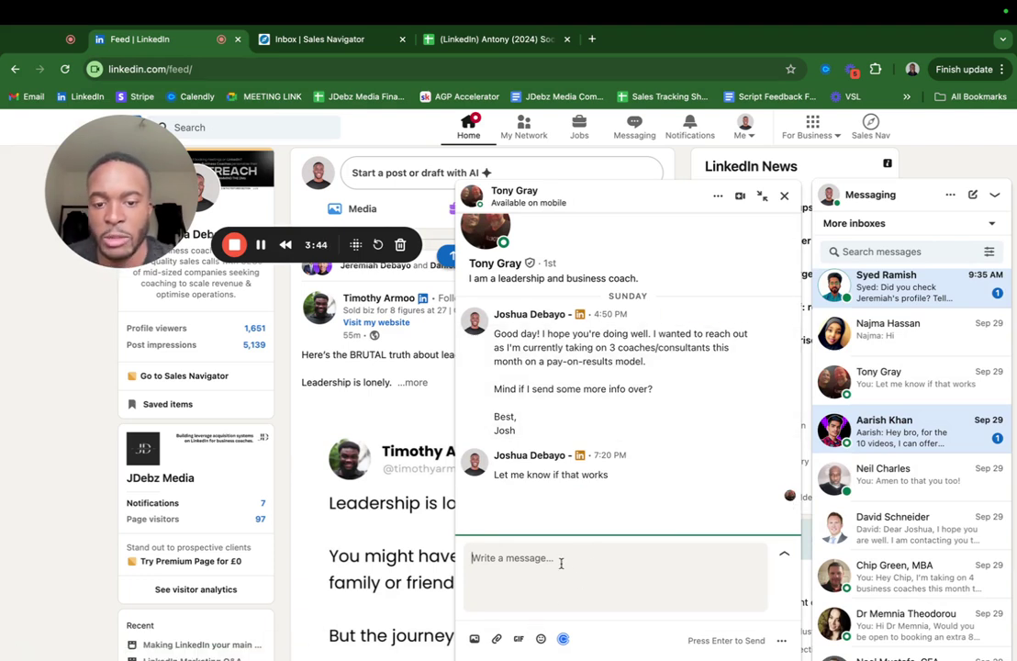
- Send a follow-up greeting the prospect by first name and asking "did my message come through on Sunday?", and close the chat and messaging list
{"action": "type", "text": "H"}
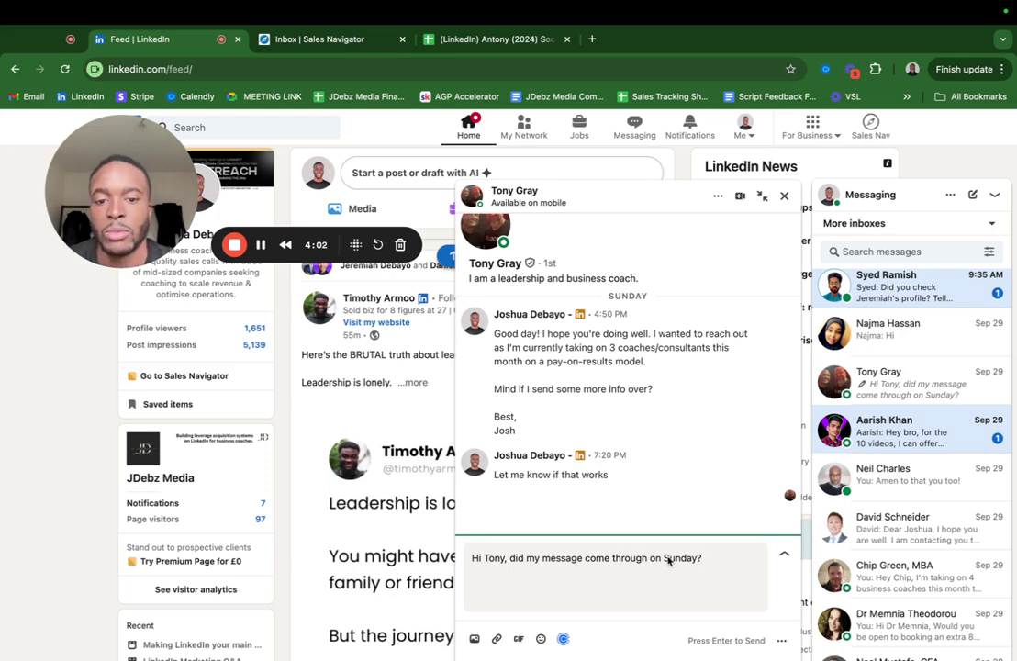
{"action": "key", "text": "Return"}
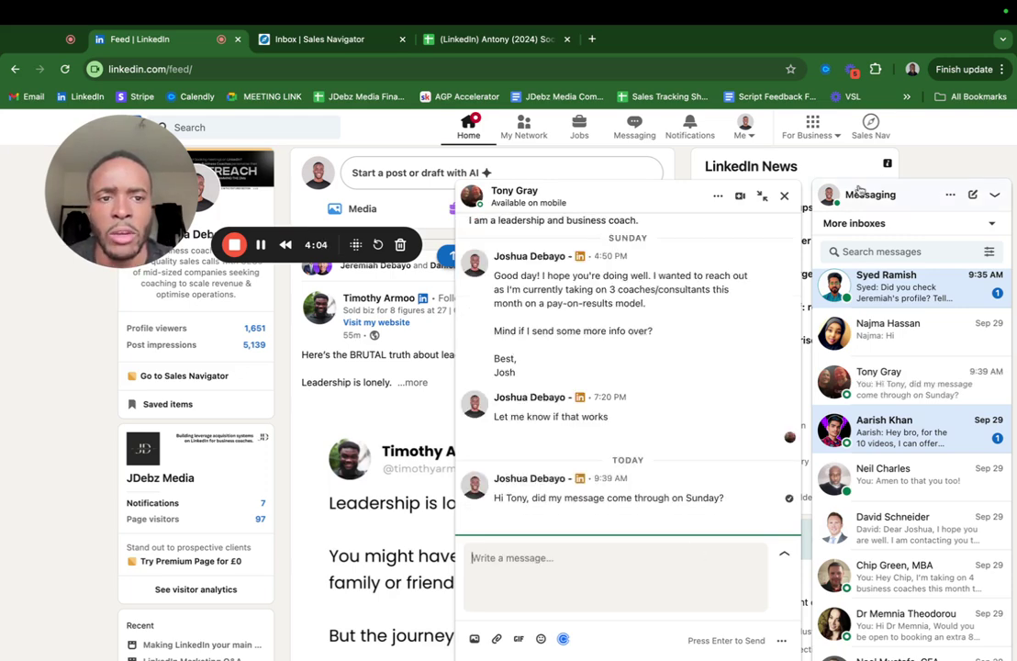
{"action": "left_click", "coordinate": [783, 195]}
{"action": "left_click", "coordinate": [994, 195]}
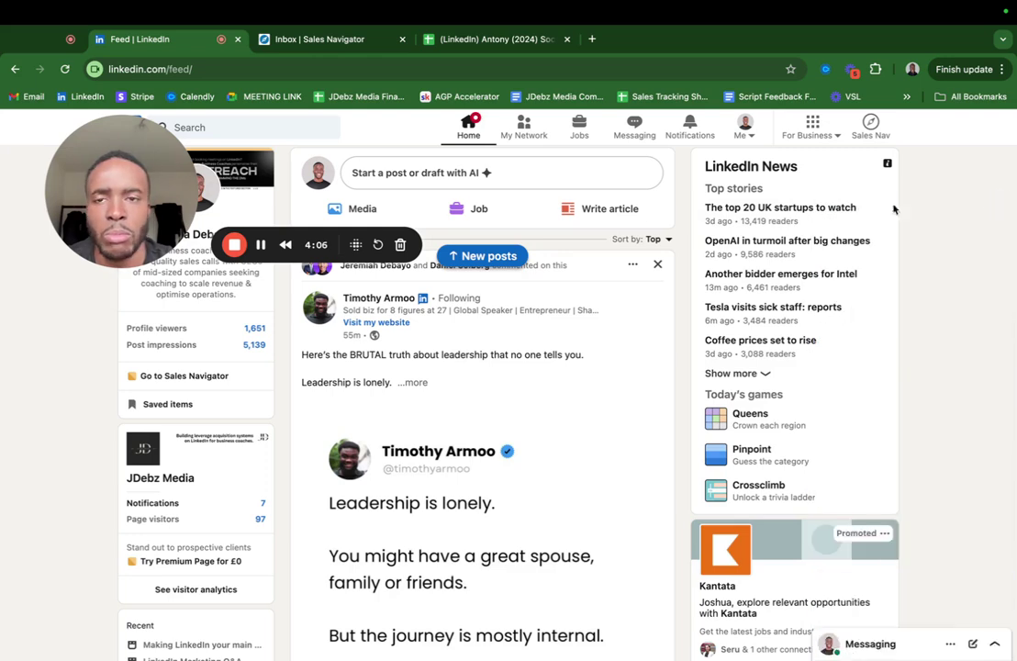
- Switch back to the Aug sheet of the Social Outbound Prospects spreadsheet
{"action": "left_click_drag", "start_coordinate": [173, 217], "coordinate": [143, 588]}
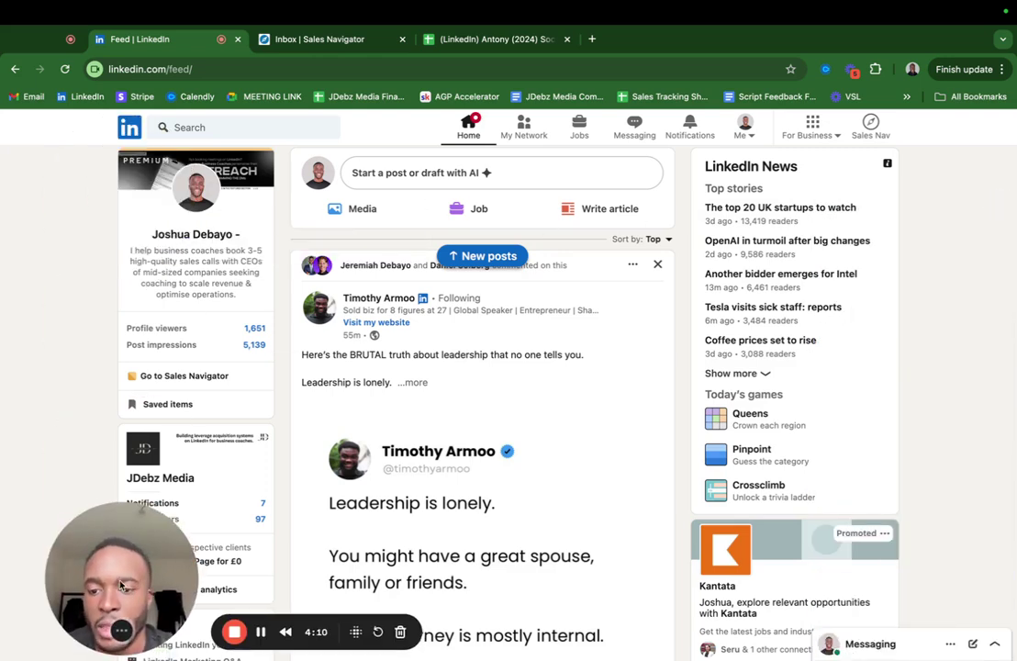
{"action": "left_click_drag", "start_coordinate": [142, 588], "coordinate": [123, 522]}
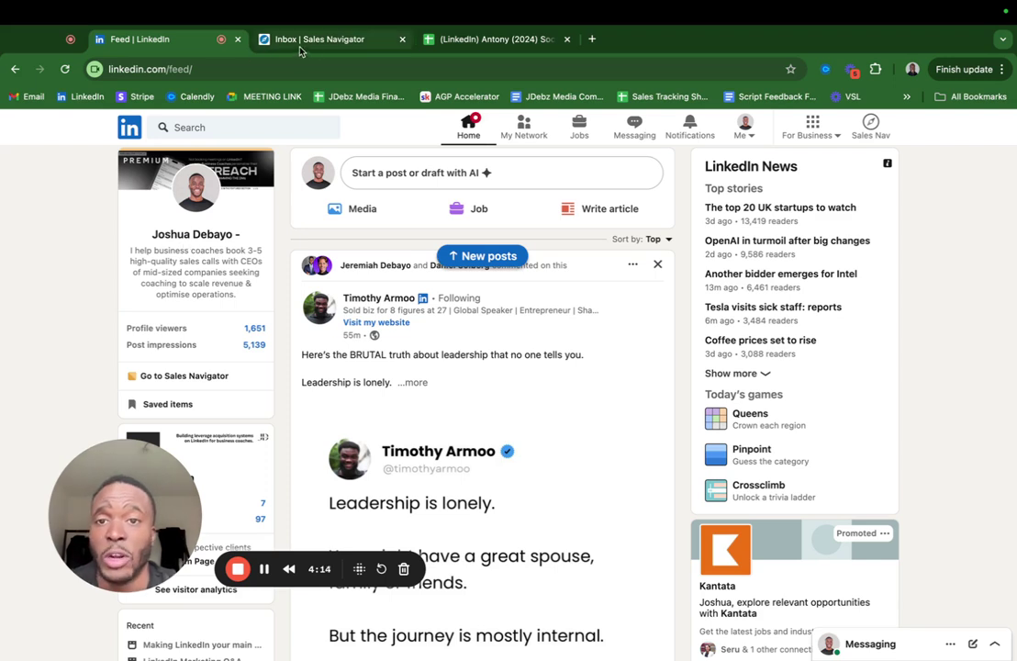
{"action": "left_click", "coordinate": [457, 41]}
{"action": "left_click_drag", "start_coordinate": [135, 503], "coordinate": [750, 156]}
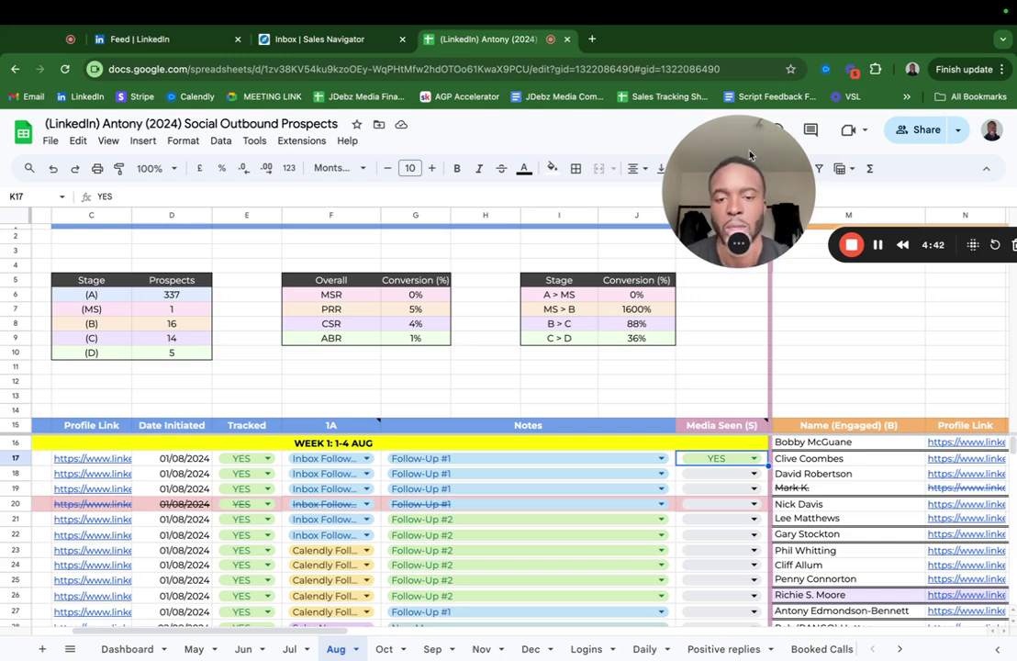
{"action": "left_click_drag", "start_coordinate": [748, 154], "coordinate": [635, 154]}
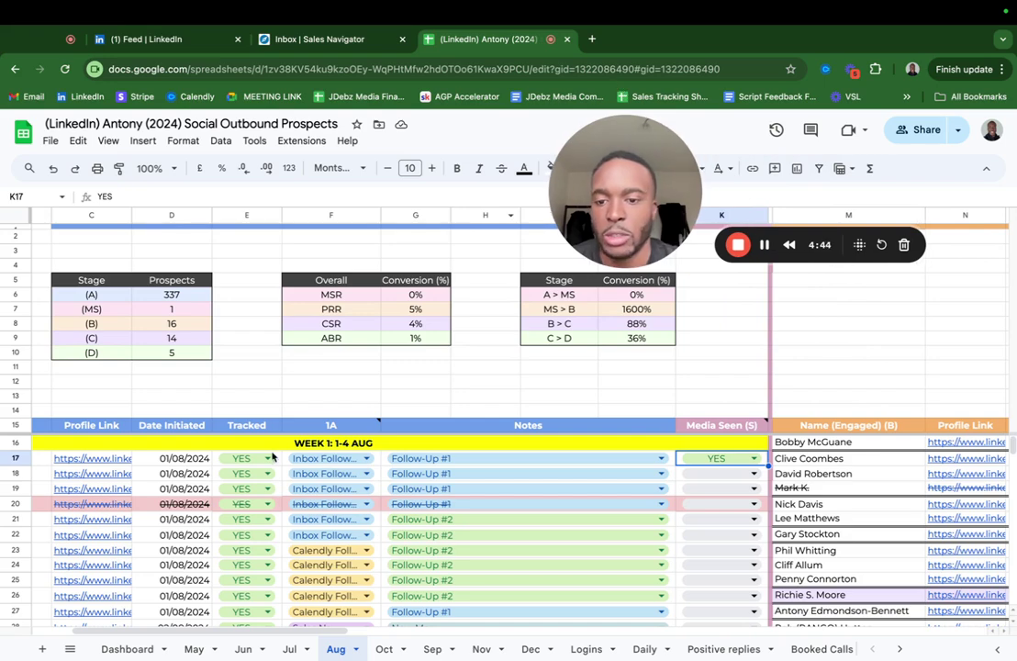
- Examine the Name (Initiate) (A) section of the Aug sheet, including the profile links, dates and tracking fields for the Week 1 prospects
{"action": "scroll", "coordinate": [275, 470], "scroll_direction": "right", "scroll_amount": 3}
{"action": "scroll", "coordinate": [279, 473], "scroll_direction": "left", "scroll_amount": 5}
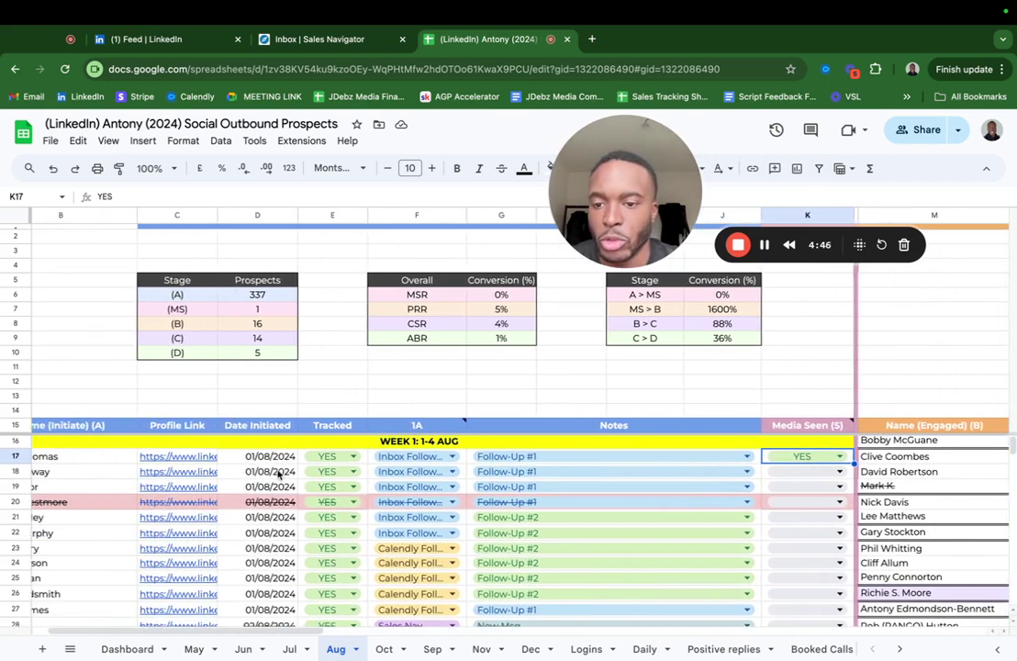
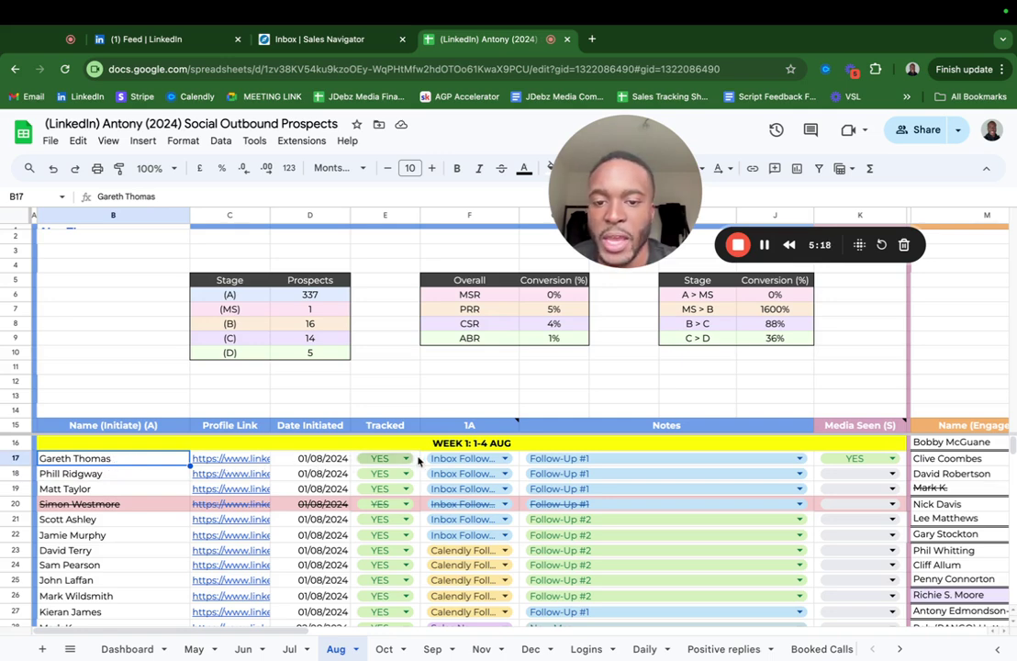
{"action": "left_click_drag", "start_coordinate": [230, 425], "coordinate": [224, 597]}
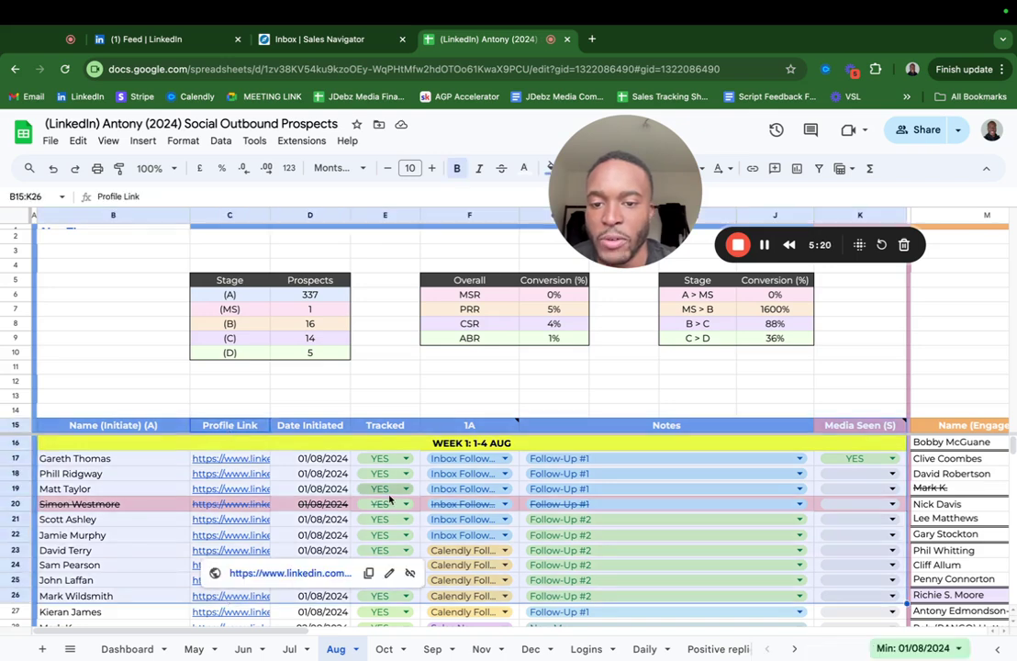
{"action": "left_click", "coordinate": [386, 503]}
{"action": "left_click", "coordinate": [307, 487]}
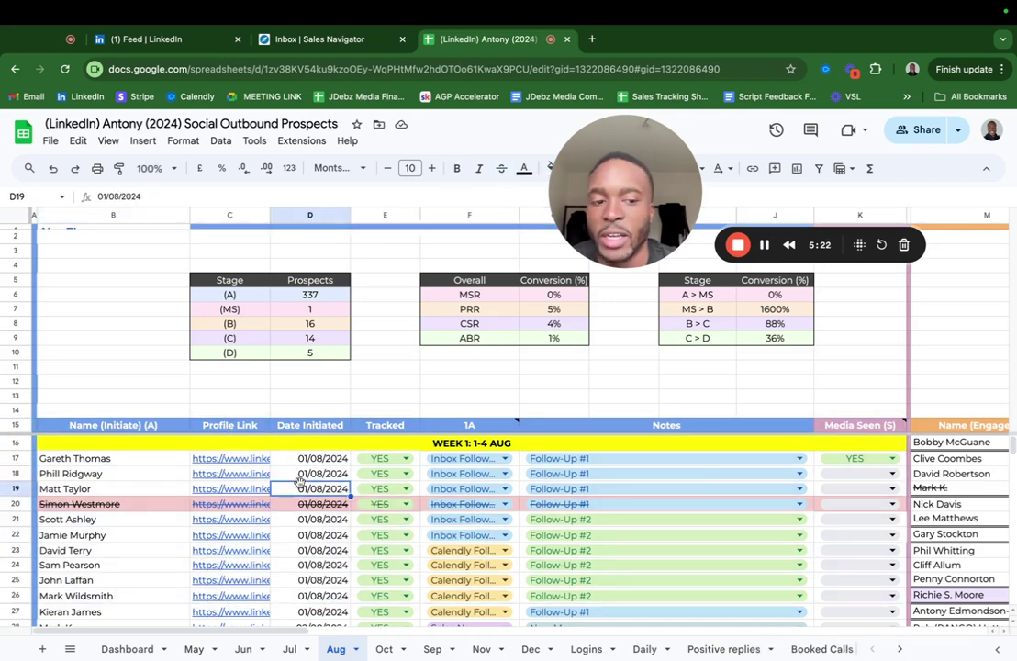
- Compare the Name (Engaged) (B) section with the initiated prospects, checking the names and sent dates in its first rows
{"action": "scroll", "coordinate": [304, 484], "scroll_direction": "right", "scroll_amount": 5}
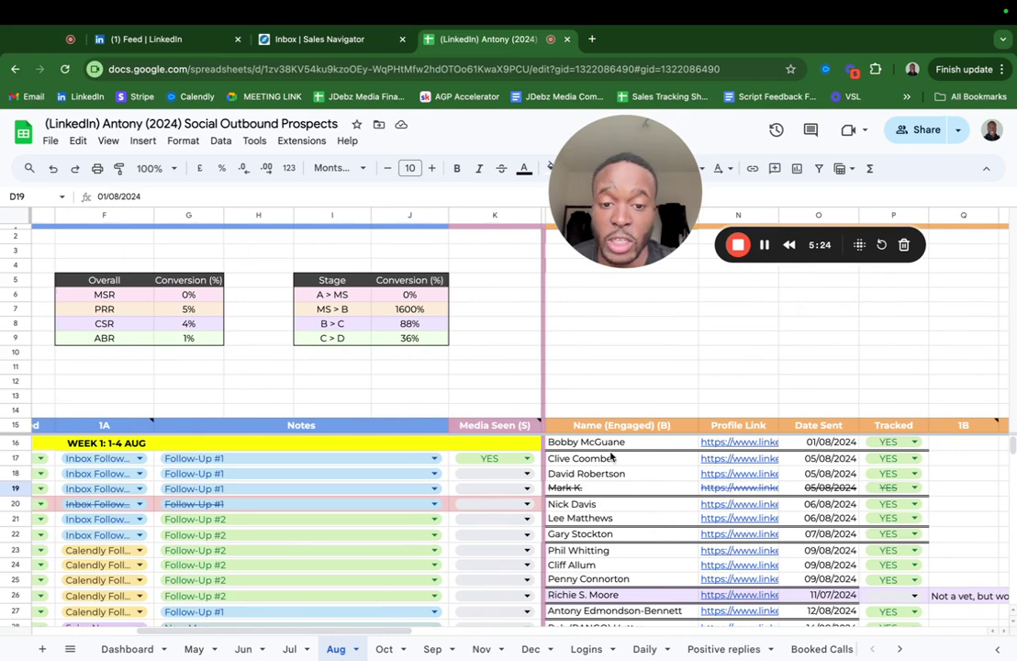
{"action": "left_click", "coordinate": [687, 460]}
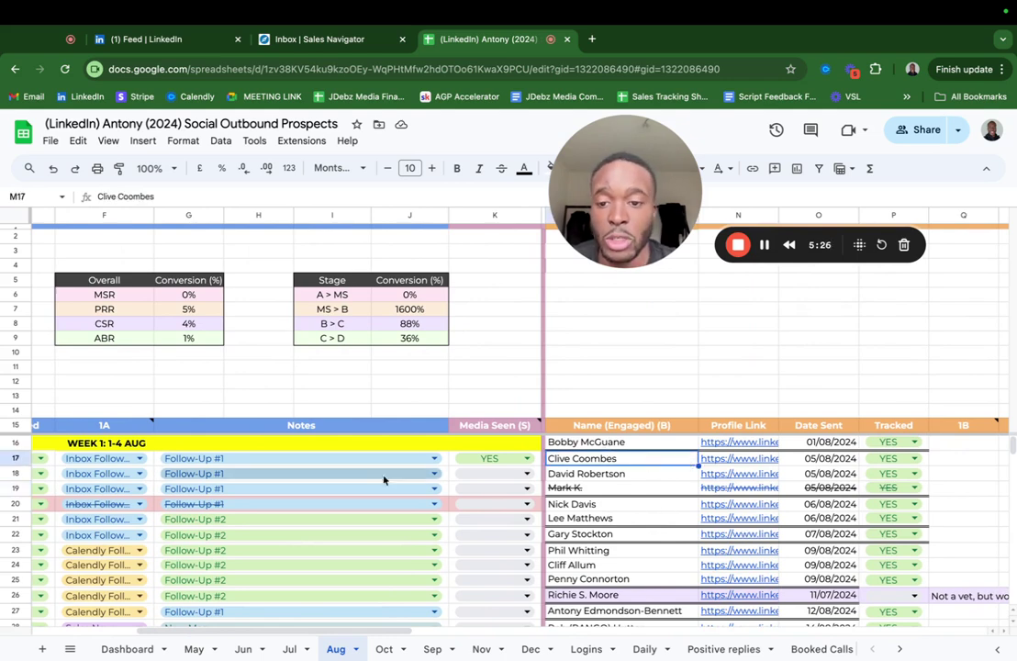
{"action": "scroll", "coordinate": [384, 479], "scroll_direction": "left", "scroll_amount": 5}
{"action": "scroll", "coordinate": [328, 496], "scroll_direction": "right", "scroll_amount": 5}
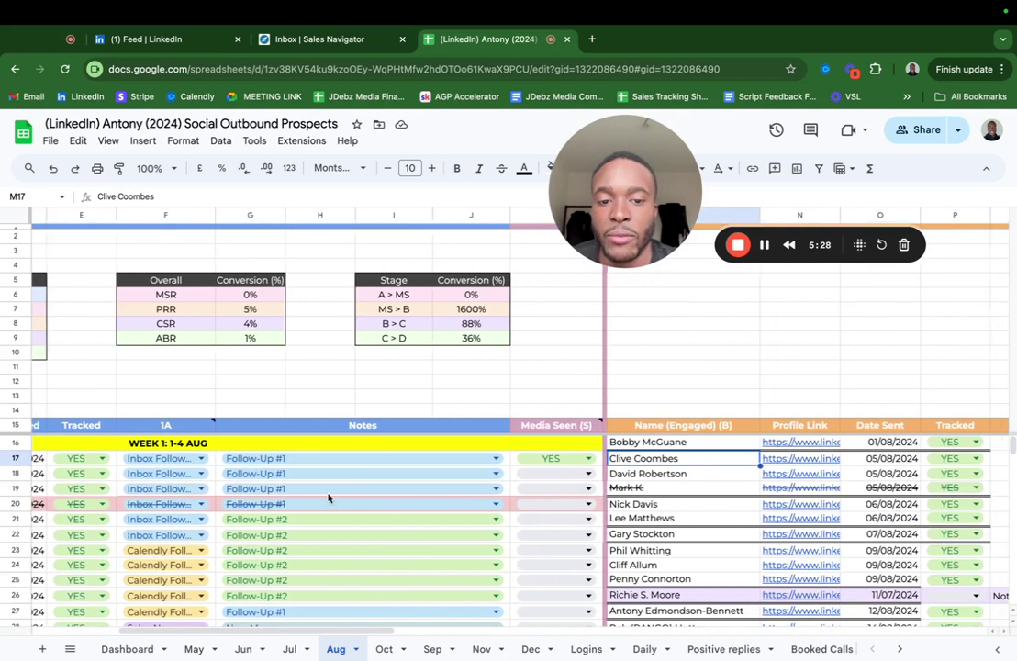
{"action": "scroll", "coordinate": [660, 450], "scroll_direction": "right", "scroll_amount": 2}
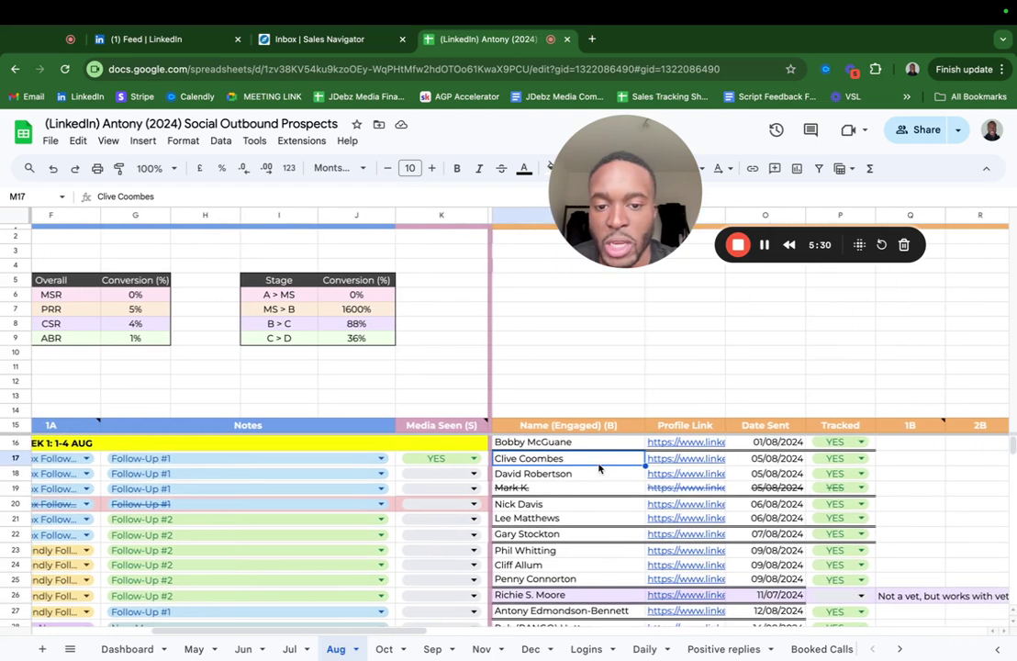
{"action": "left_click_drag", "start_coordinate": [601, 442], "coordinate": [772, 459]}
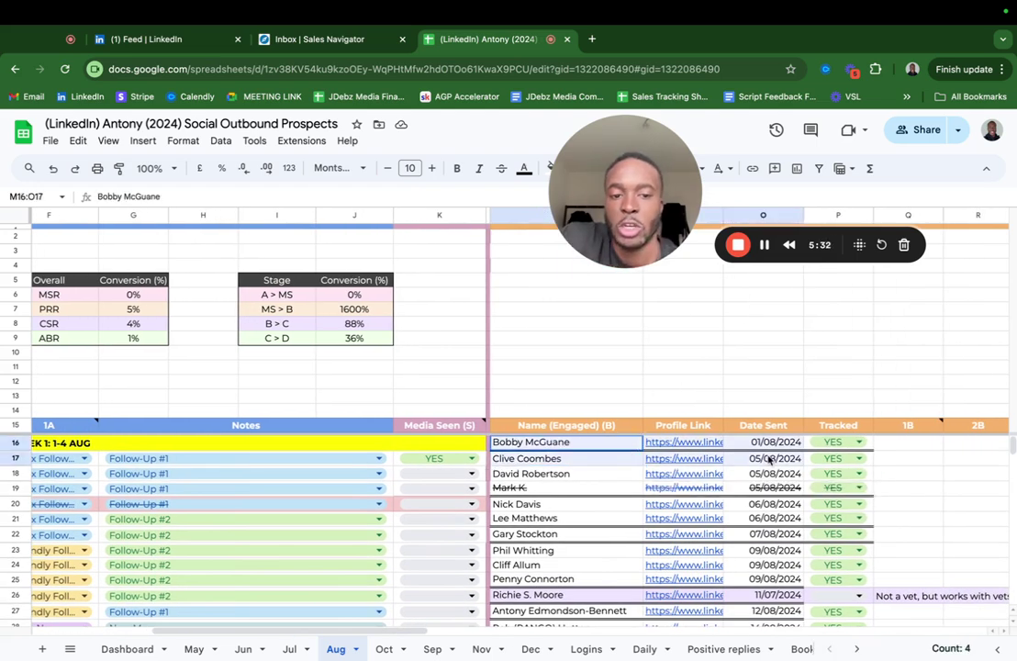
{"action": "left_click", "coordinate": [543, 473]}
{"action": "scroll", "coordinate": [538, 487], "scroll_direction": "right", "scroll_amount": 1}
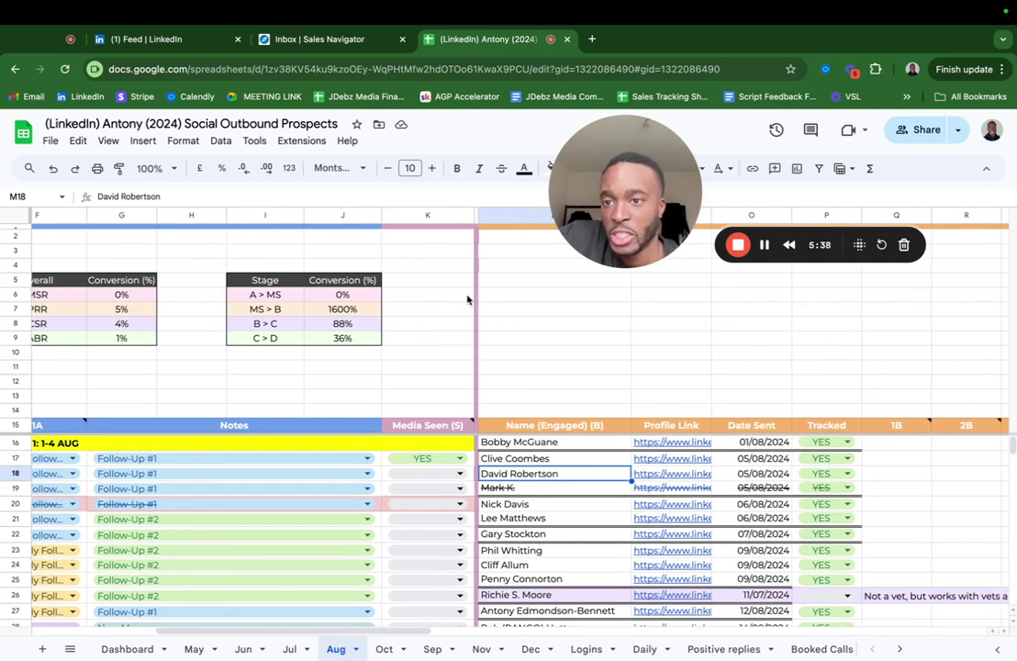
{"action": "scroll", "coordinate": [466, 299], "scroll_direction": "left", "scroll_amount": 6}
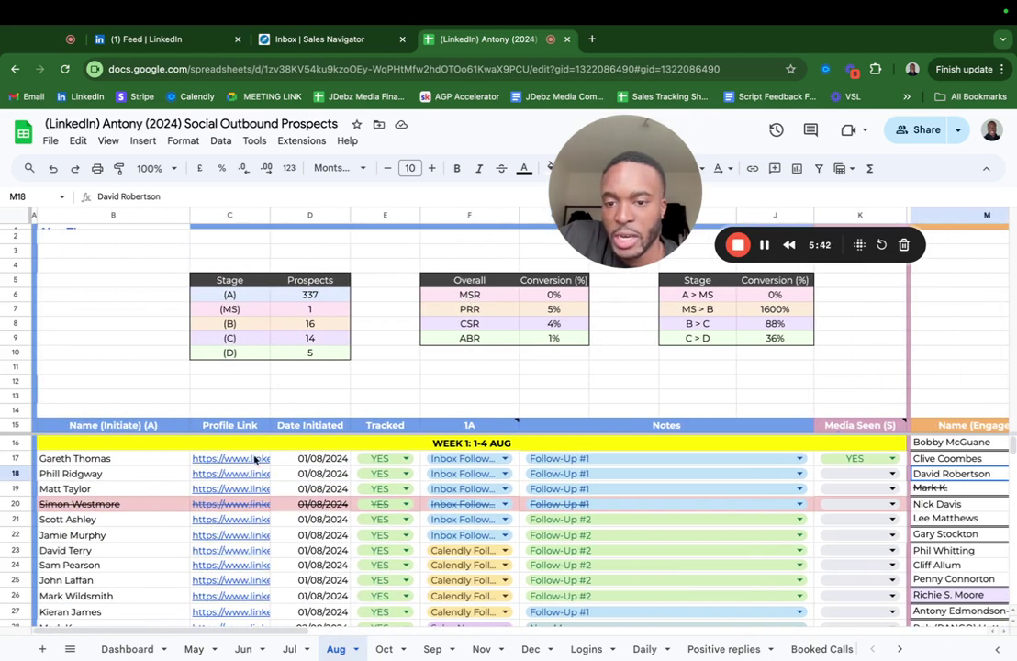
- Examine the Name (Engaged) (B) list through its last filled row, leaving the row 18 note as it is
{"action": "mouse_move", "coordinate": [255, 459]}
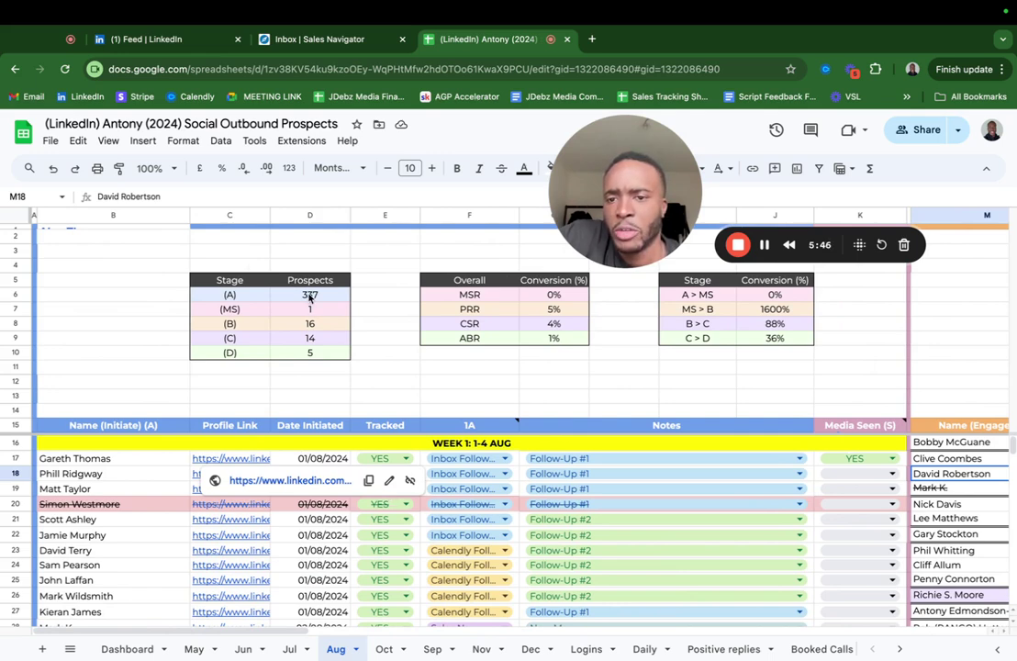
{"action": "left_click", "coordinate": [661, 473]}
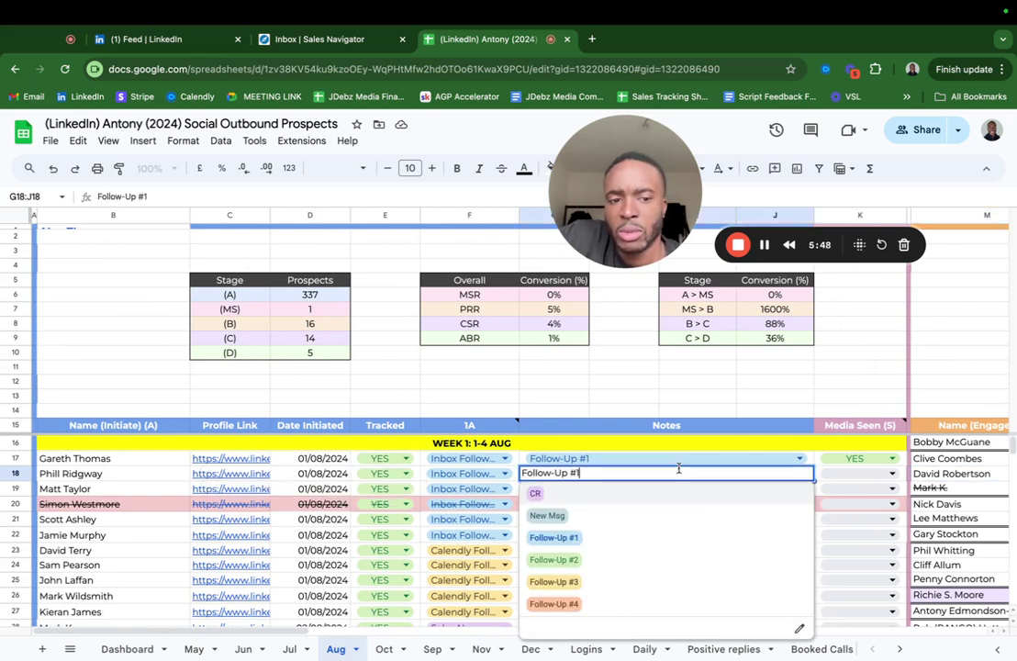
{"action": "left_click", "coordinate": [770, 393]}
{"action": "scroll", "coordinate": [752, 422], "scroll_direction": "right", "scroll_amount": 3}
{"action": "scroll", "coordinate": [731, 447], "scroll_direction": "down", "scroll_amount": 3}
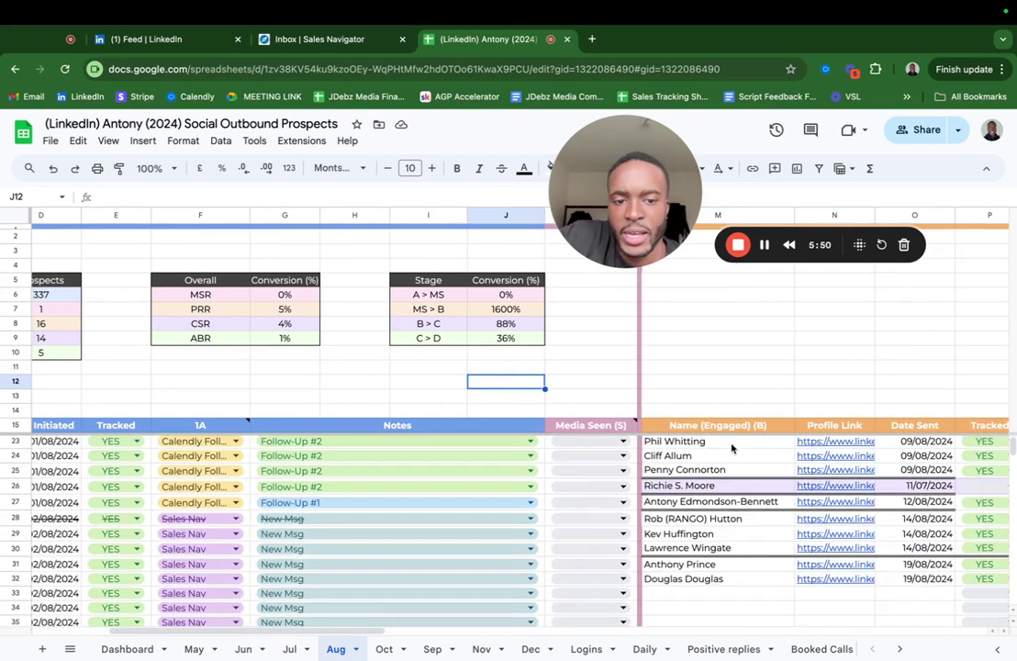
{"action": "scroll", "coordinate": [732, 459], "scroll_direction": "up", "scroll_amount": 3}
{"action": "left_click_drag", "start_coordinate": [730, 450], "coordinate": [726, 525]}
{"action": "left_click", "coordinate": [720, 547]}
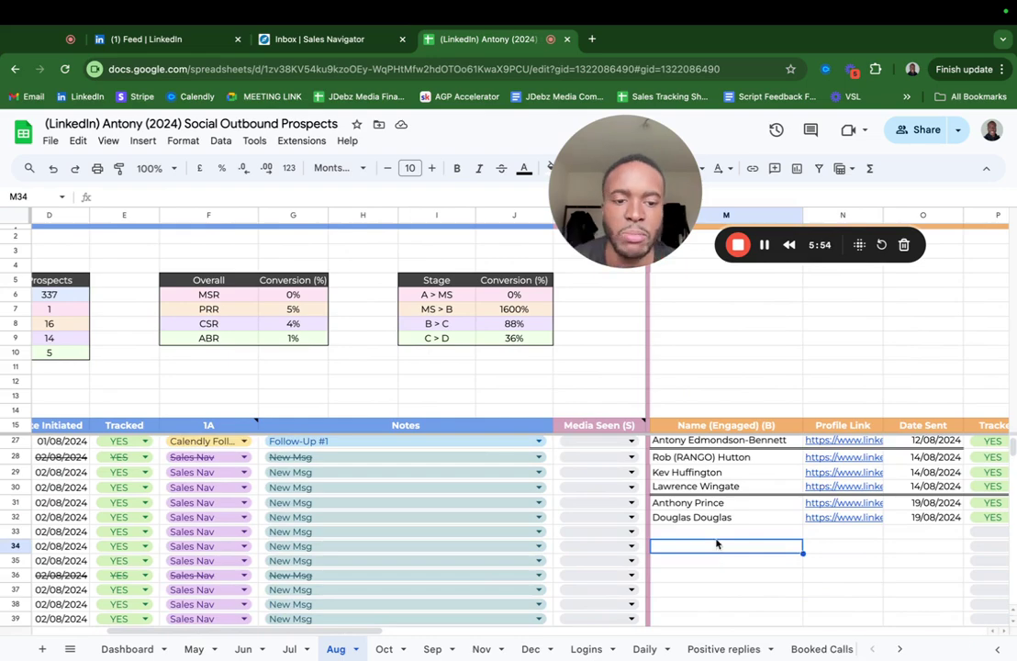
{"action": "scroll", "coordinate": [681, 471], "scroll_direction": "up", "scroll_amount": 5}
- Review the prospects listed in the Name (Calendly'd) (C) and Name (Booked) (D) sections of the Aug sheet
{"action": "scroll", "coordinate": [681, 472], "scroll_direction": "right", "scroll_amount": 10}
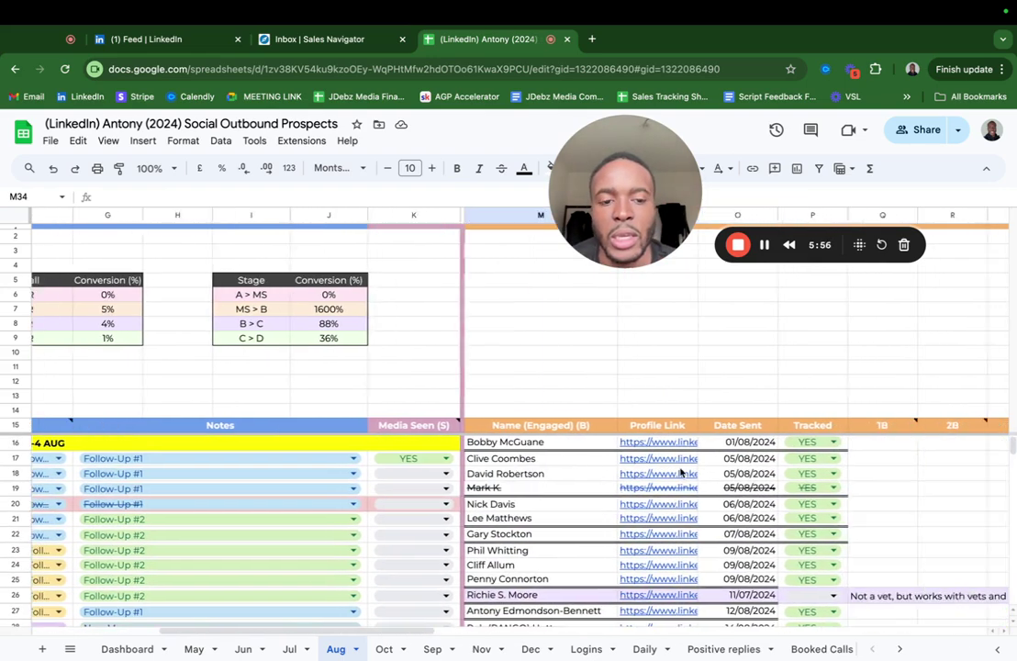
{"action": "scroll", "coordinate": [681, 471], "scroll_direction": "right", "scroll_amount": 1}
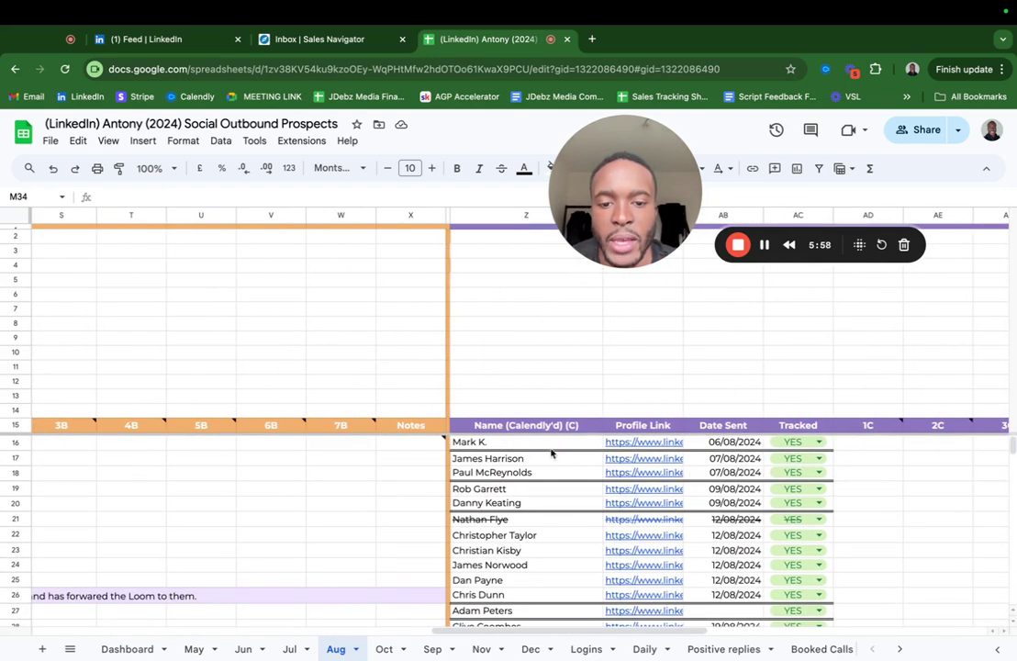
{"action": "left_click_drag", "start_coordinate": [552, 453], "coordinate": [540, 551]}
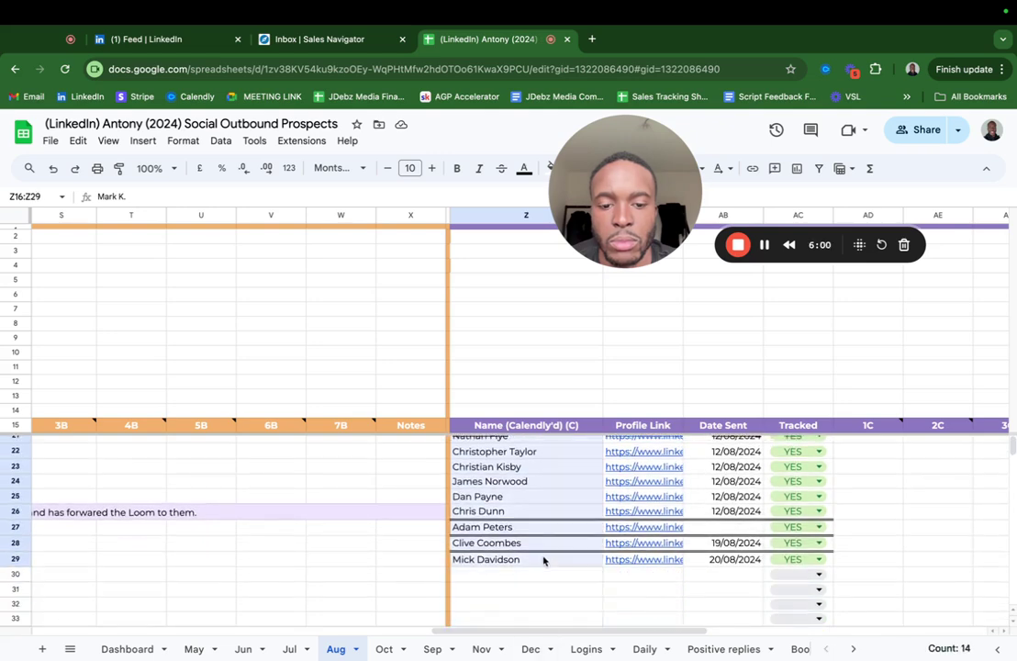
{"action": "left_click", "coordinate": [532, 561]}
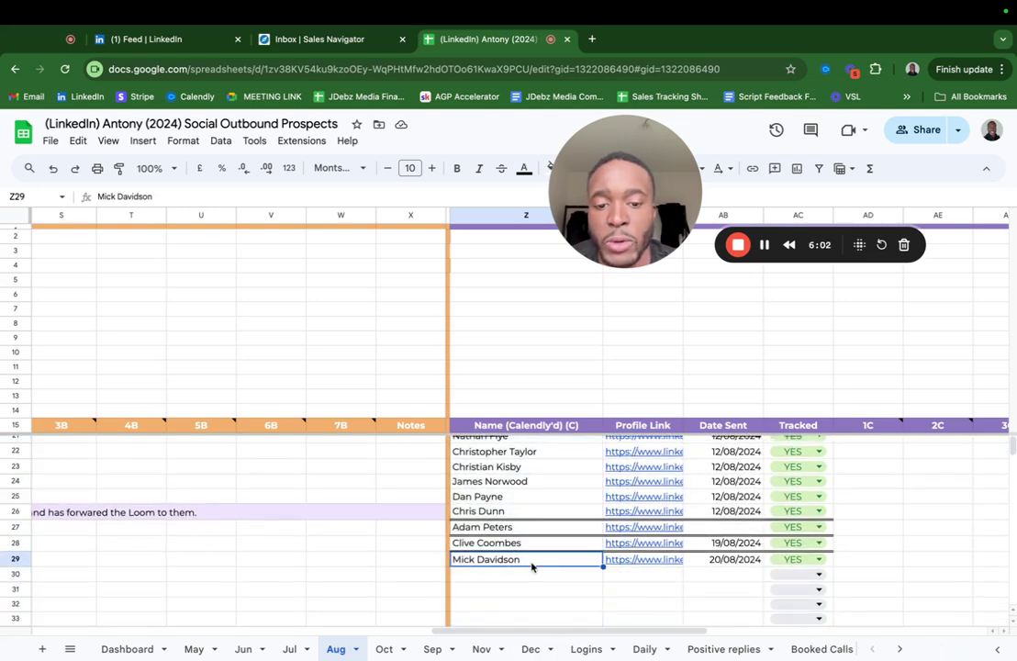
{"action": "scroll", "coordinate": [530, 566], "scroll_direction": "up", "scroll_amount": 2}
{"action": "scroll", "coordinate": [514, 574], "scroll_direction": "right", "scroll_amount": 5}
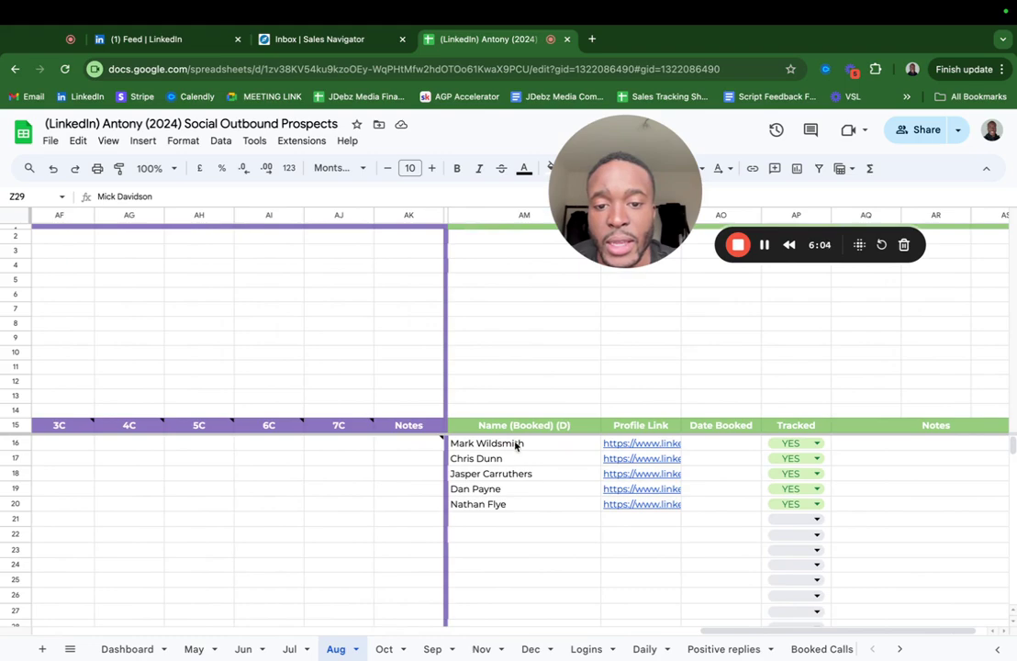
{"action": "left_click_drag", "start_coordinate": [516, 445], "coordinate": [515, 508]}
{"action": "left_click", "coordinate": [391, 545]}
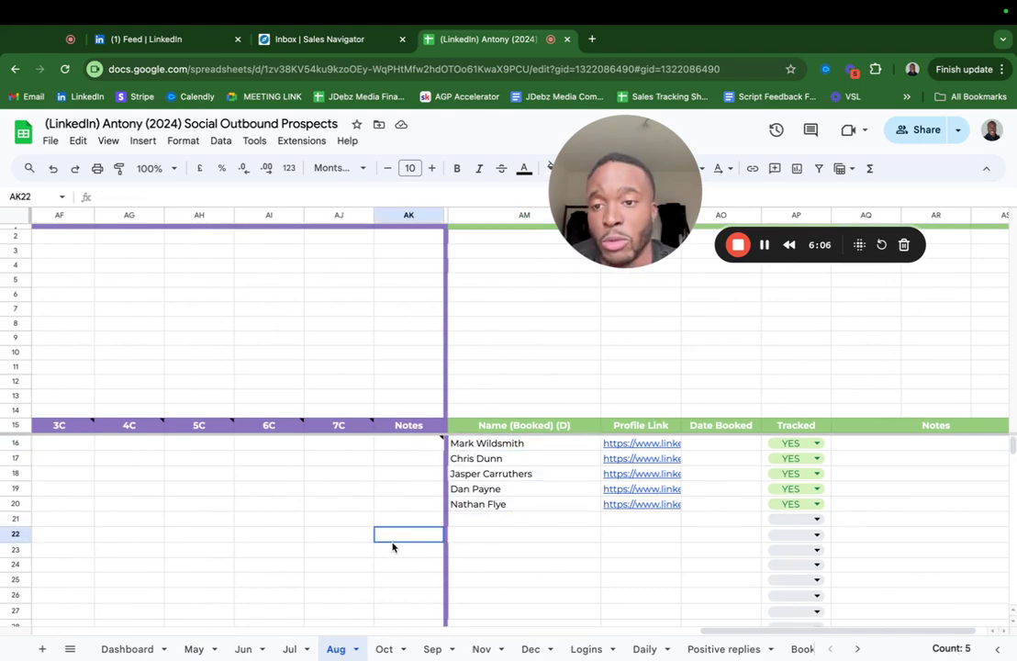
- Inspect the formula behind the stage (A) prospect count and look across the Calendly'd, Engaged and Initiate sections
{"action": "scroll", "coordinate": [392, 548], "scroll_direction": "left", "scroll_amount": 10}
{"action": "scroll", "coordinate": [392, 546], "scroll_direction": "left", "scroll_amount": 2}
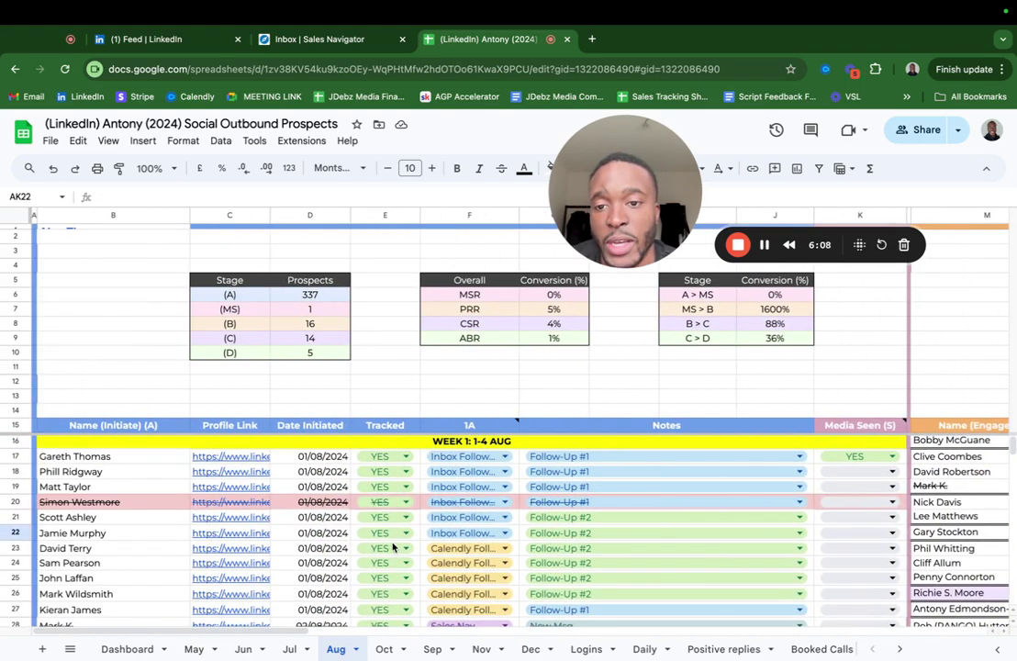
{"action": "left_click", "coordinate": [315, 297]}
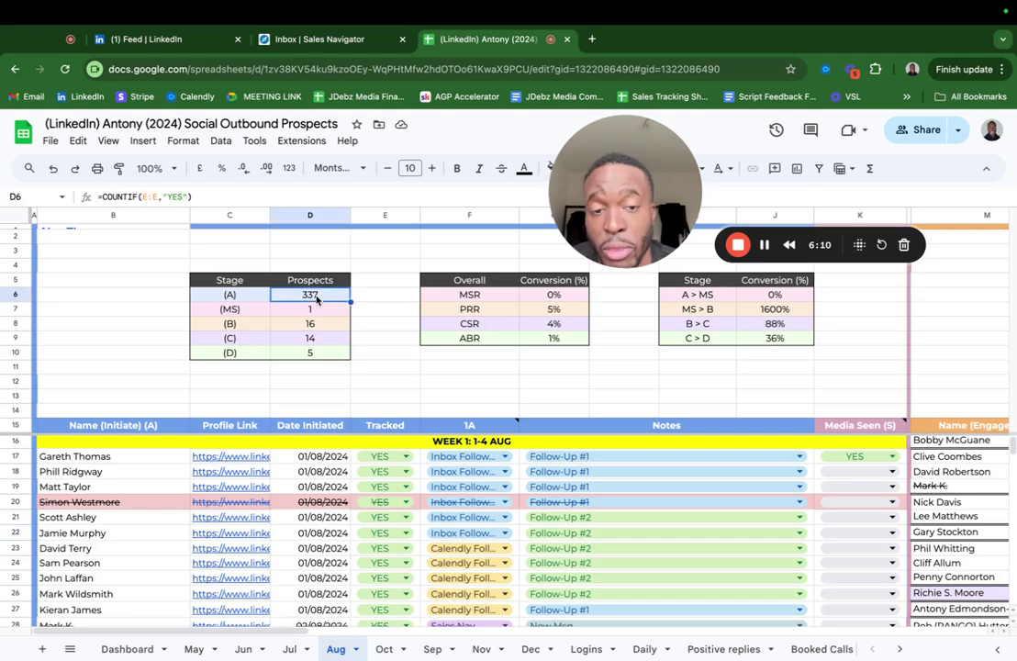
{"action": "scroll", "coordinate": [459, 562], "scroll_direction": "right", "scroll_amount": 12}
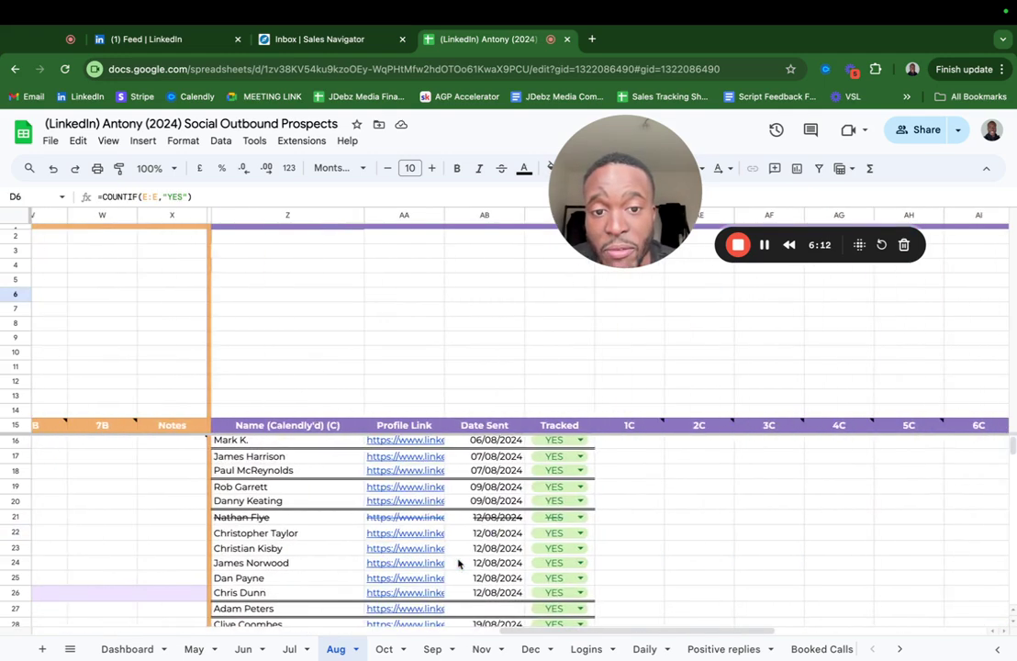
{"action": "scroll", "coordinate": [485, 506], "scroll_direction": "left", "scroll_amount": 10}
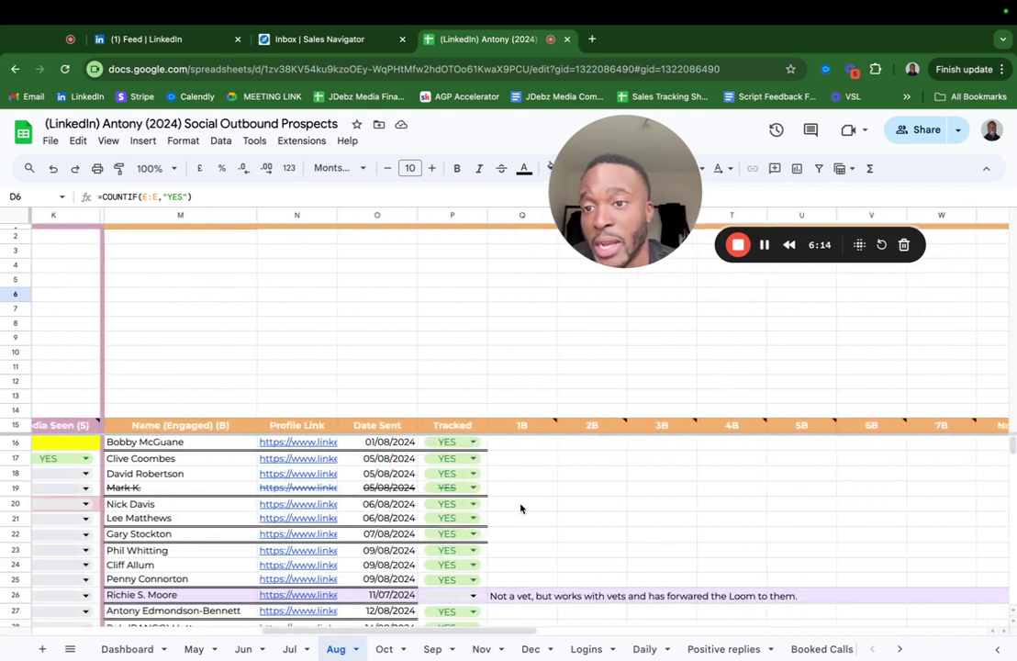
{"action": "scroll", "coordinate": [522, 508], "scroll_direction": "left", "scroll_amount": 6}
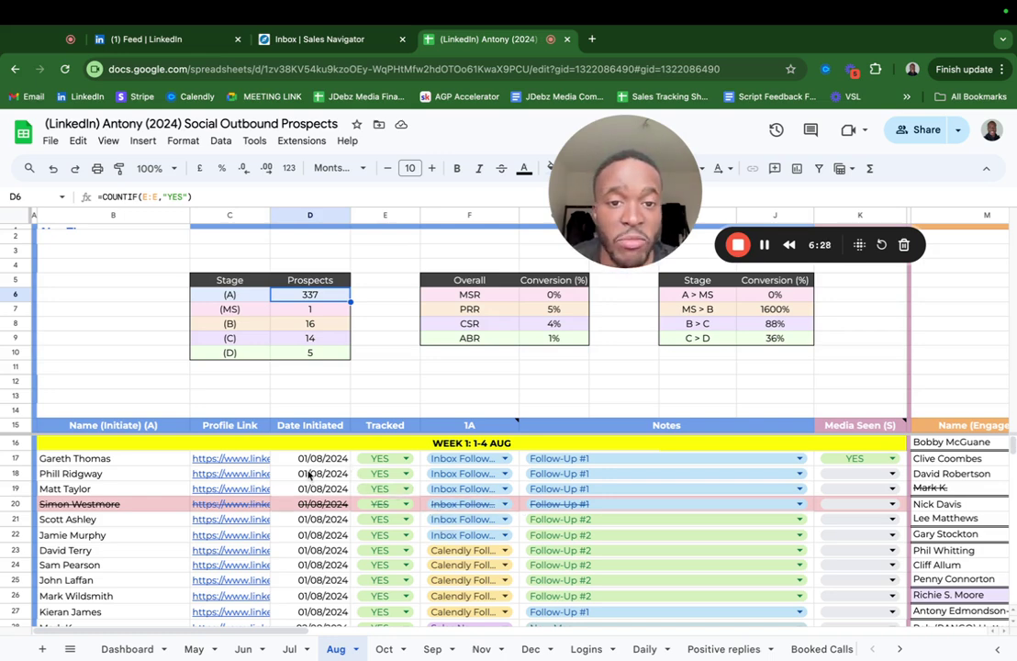
{"action": "mouse_move", "coordinate": [257, 505]}
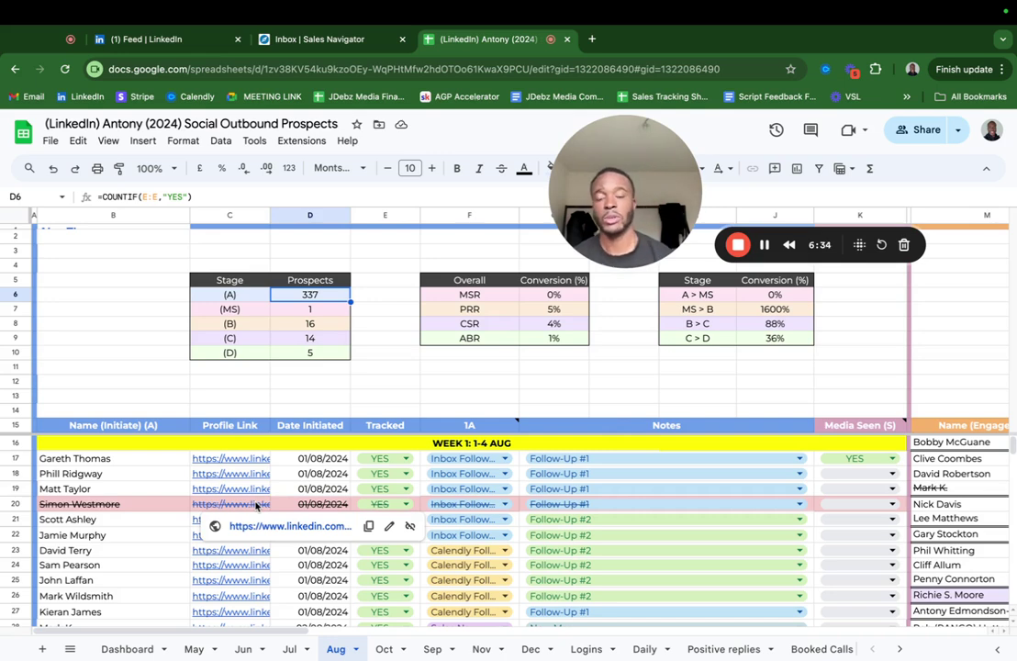
- Switch to the LinkedIn feed and check the messaging inbox for unread conversations, clearing the Unread filter and closing the list
{"action": "left_click", "coordinate": [133, 40]}
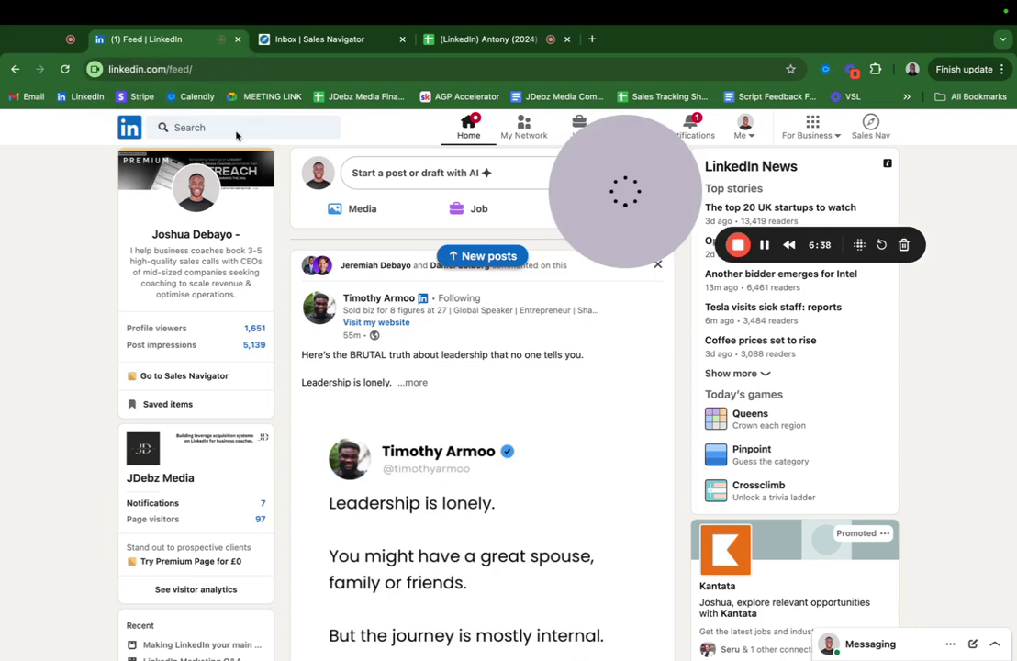
{"action": "left_click_drag", "start_coordinate": [602, 197], "coordinate": [116, 527]}
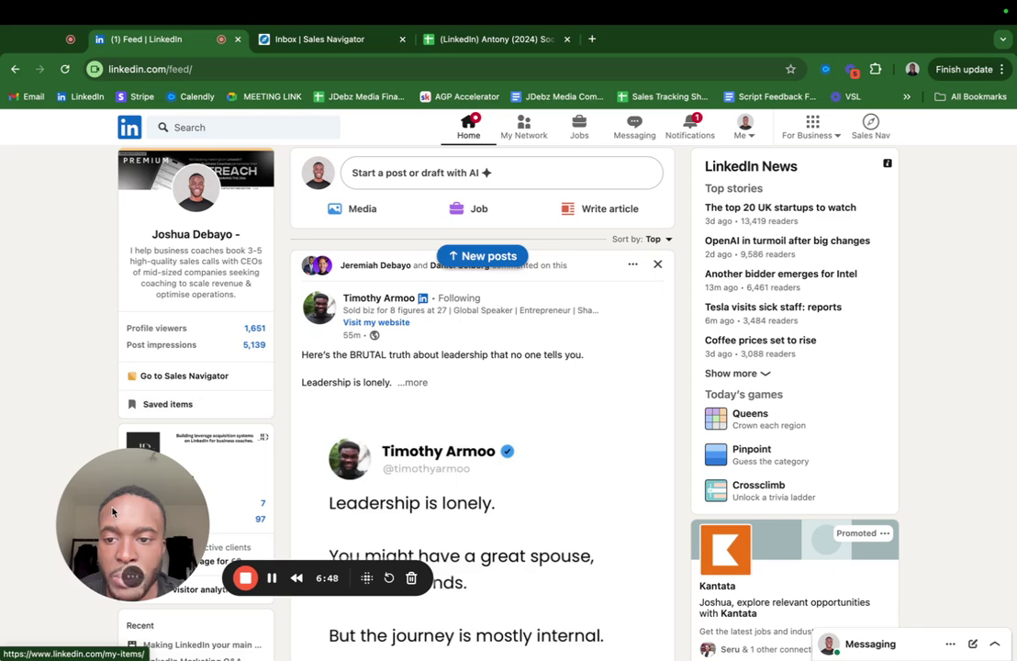
{"action": "left_click_drag", "start_coordinate": [133, 495], "coordinate": [82, 542]}
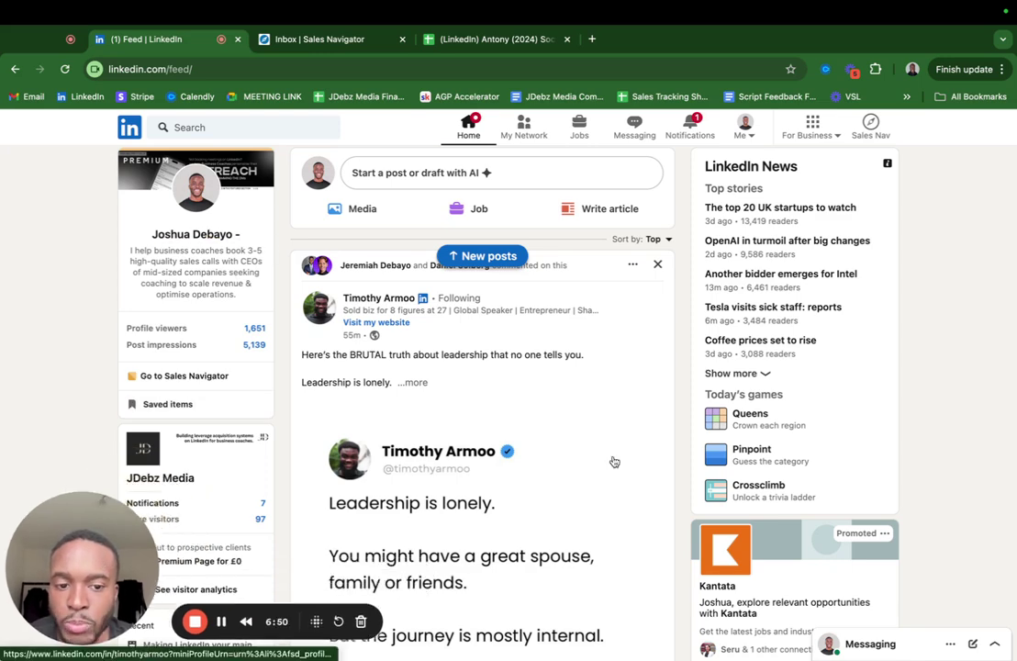
{"action": "left_click", "coordinate": [890, 646]}
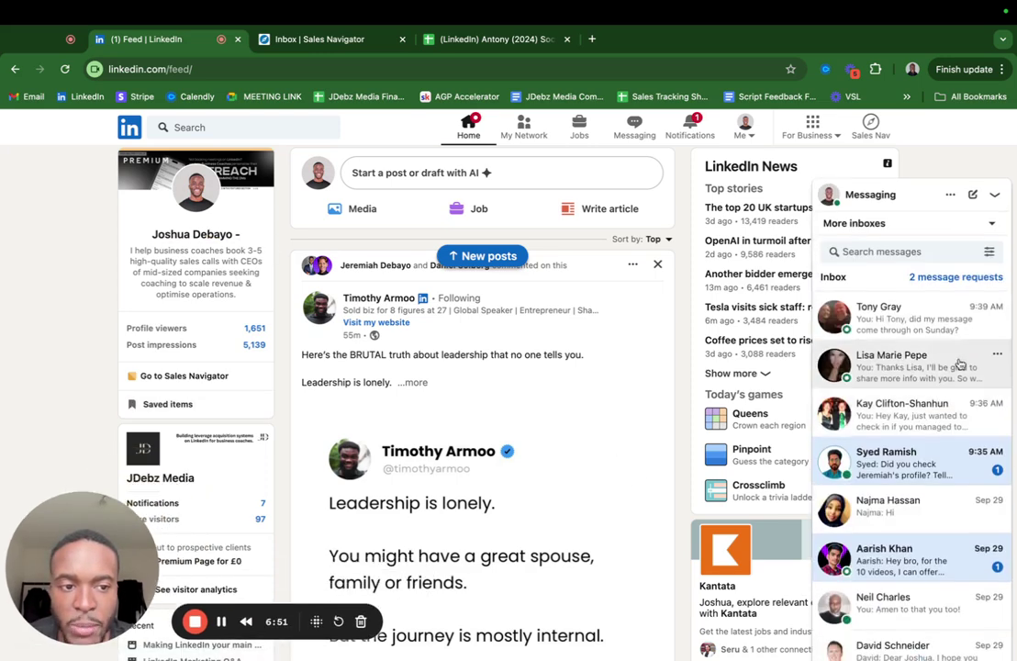
{"action": "left_click", "coordinate": [988, 250]}
{"action": "left_click", "coordinate": [917, 281]}
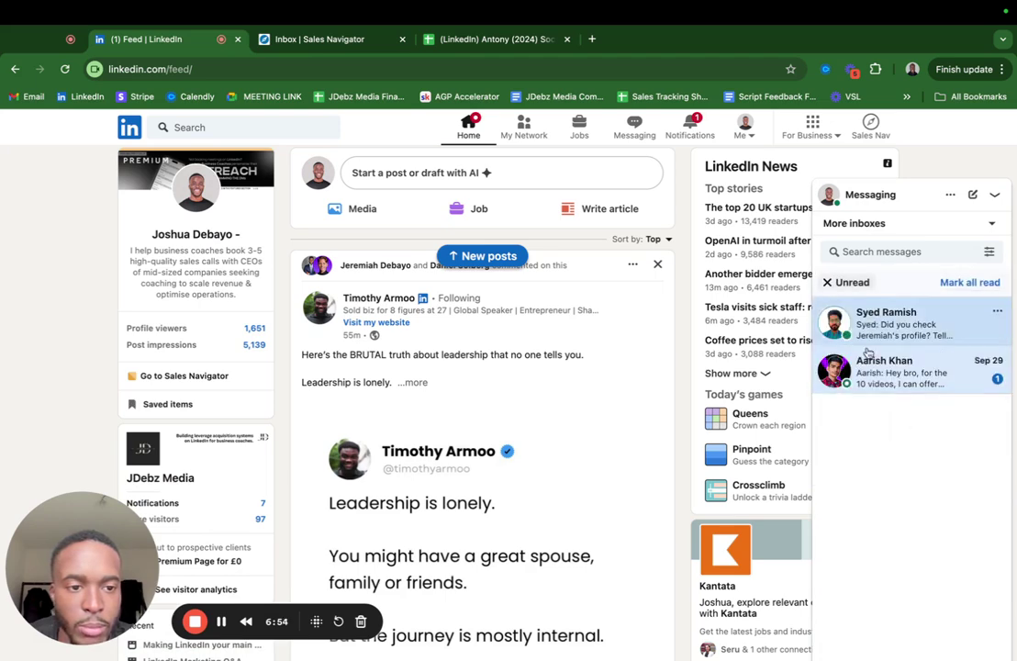
{"action": "left_click", "coordinate": [828, 281]}
{"action": "left_click", "coordinate": [993, 194]}
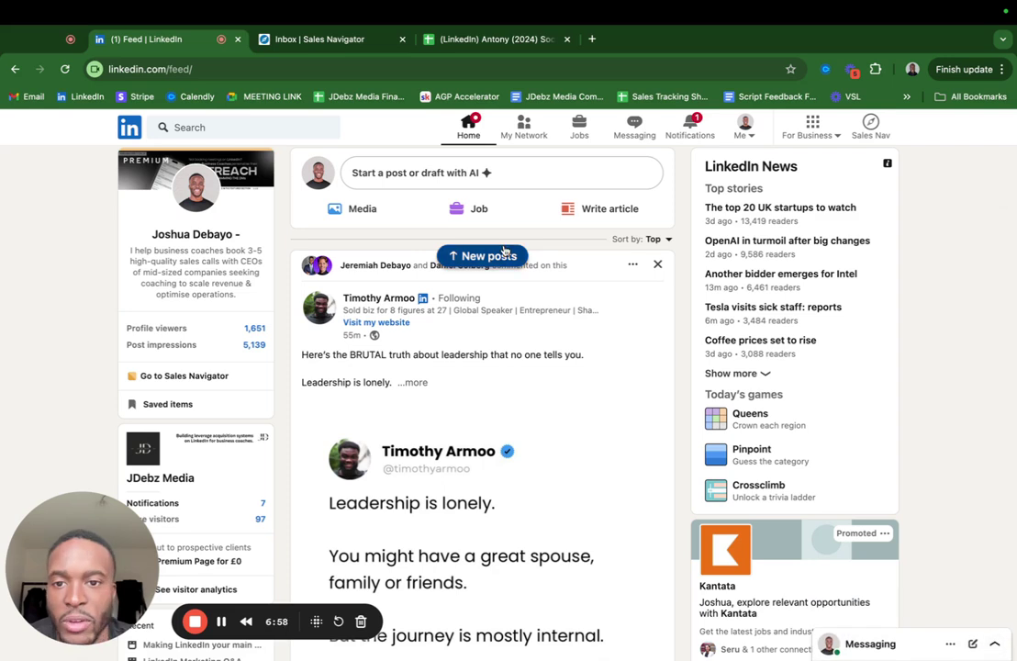
- Look through the start of the LinkedIn feed, from the leadership post past the RBC Wealth Management promotion
{"action": "left_click_drag", "start_coordinate": [131, 546], "coordinate": [752, 175]}
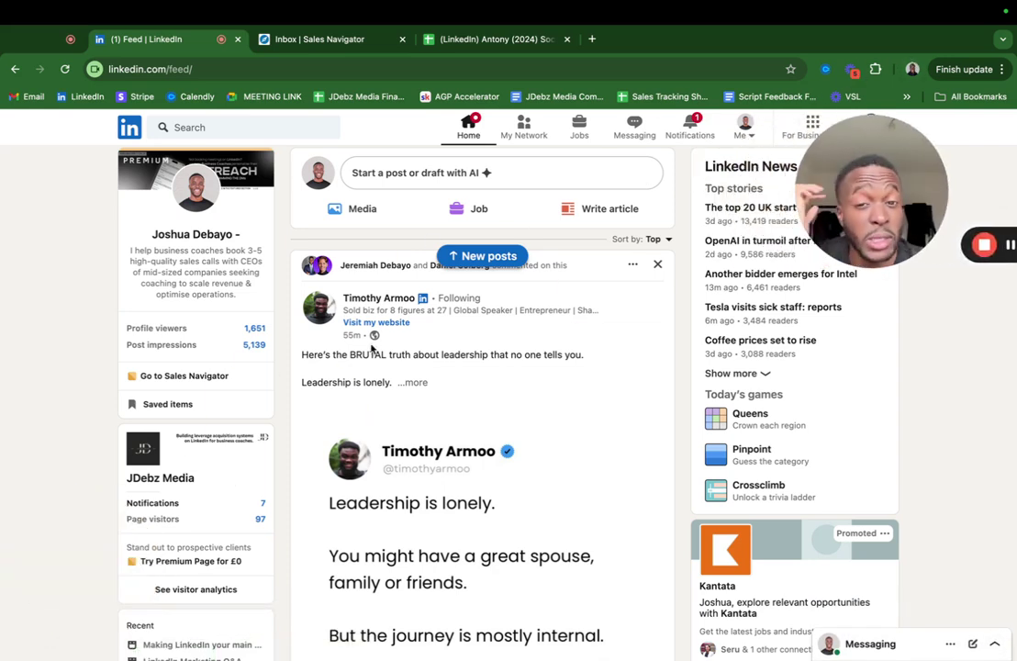
{"action": "scroll", "coordinate": [371, 349], "scroll_direction": "down", "scroll_amount": 10}
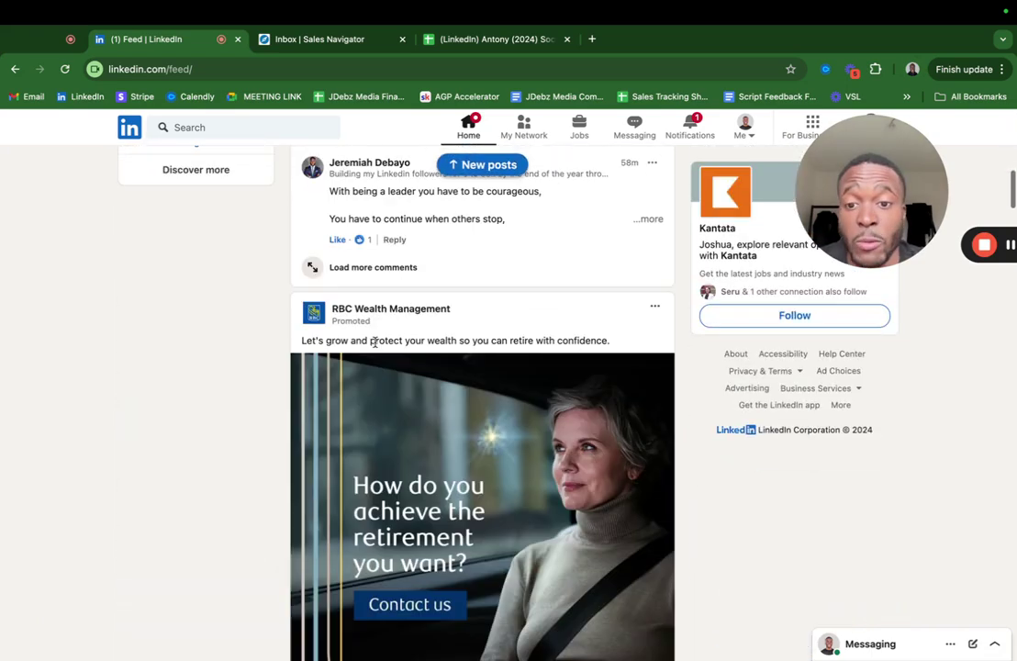
{"action": "scroll", "coordinate": [374, 346], "scroll_direction": "up", "scroll_amount": 5}
{"action": "scroll", "coordinate": [374, 346], "scroll_direction": "down", "scroll_amount": 4}
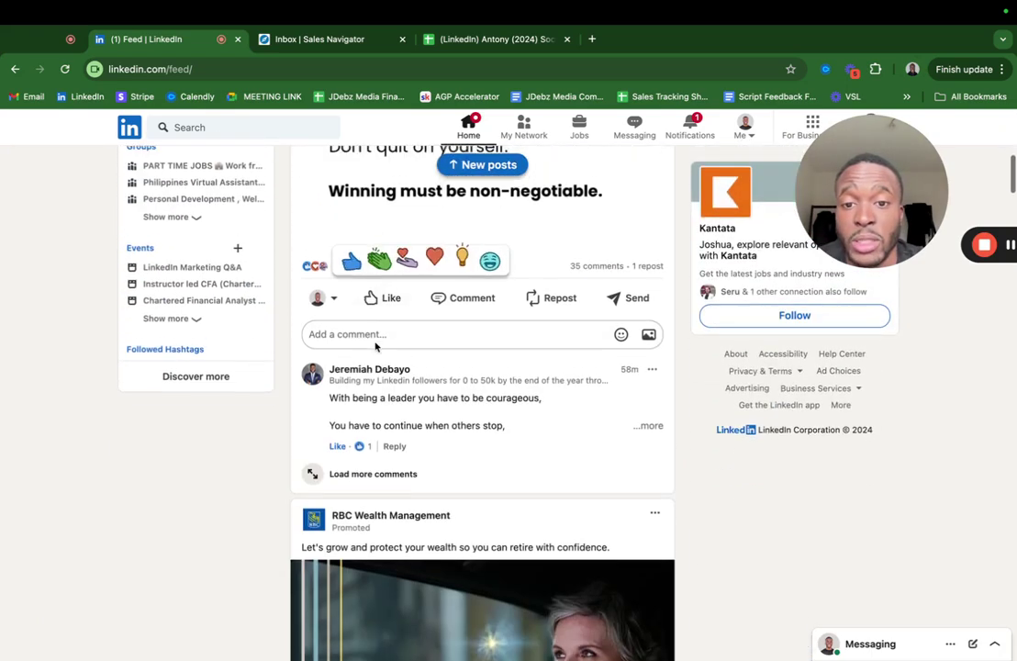
{"action": "left_click", "coordinate": [383, 325]}
{"action": "scroll", "coordinate": [379, 326], "scroll_direction": "up", "scroll_amount": 6}
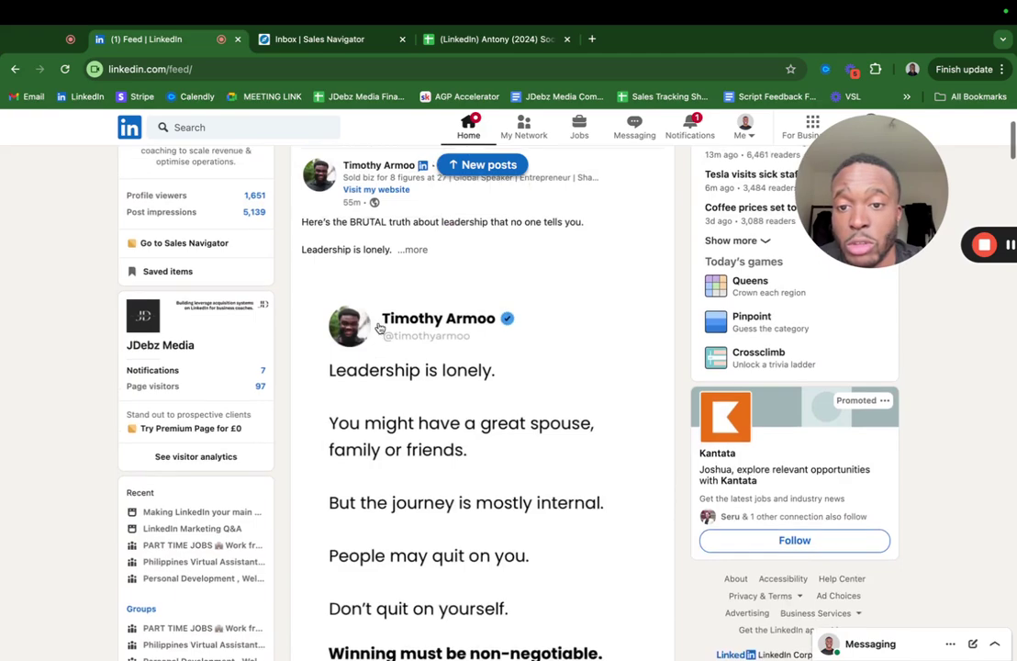
{"action": "scroll", "coordinate": [379, 327], "scroll_direction": "down", "scroll_amount": 10}
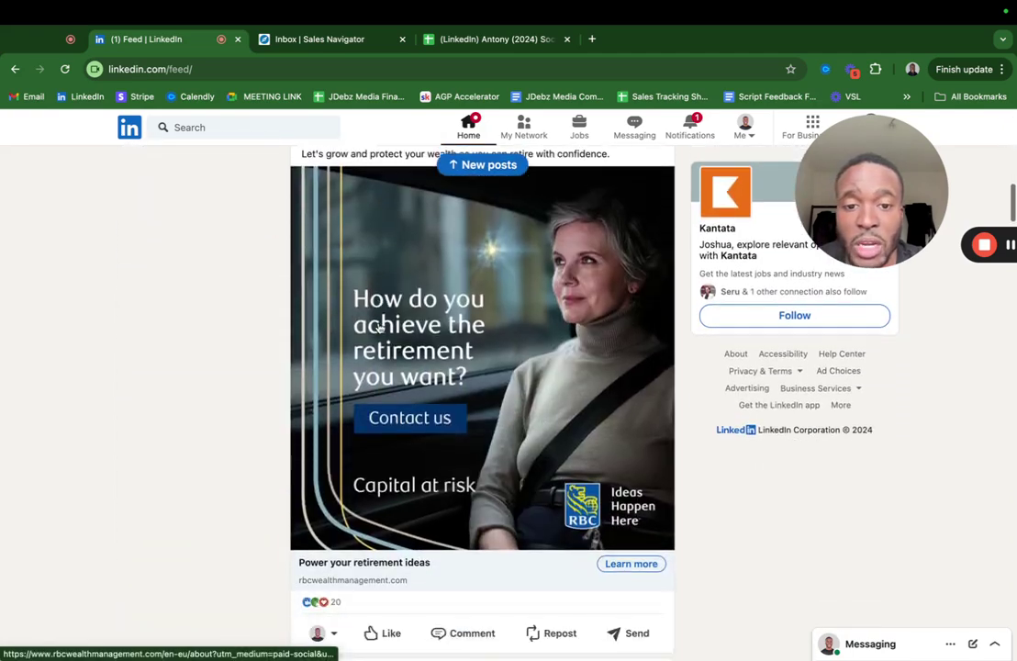
{"action": "scroll", "coordinate": [379, 327], "scroll_direction": "up", "scroll_amount": 7}
{"action": "scroll", "coordinate": [379, 327], "scroll_direction": "down", "scroll_amount": 8}
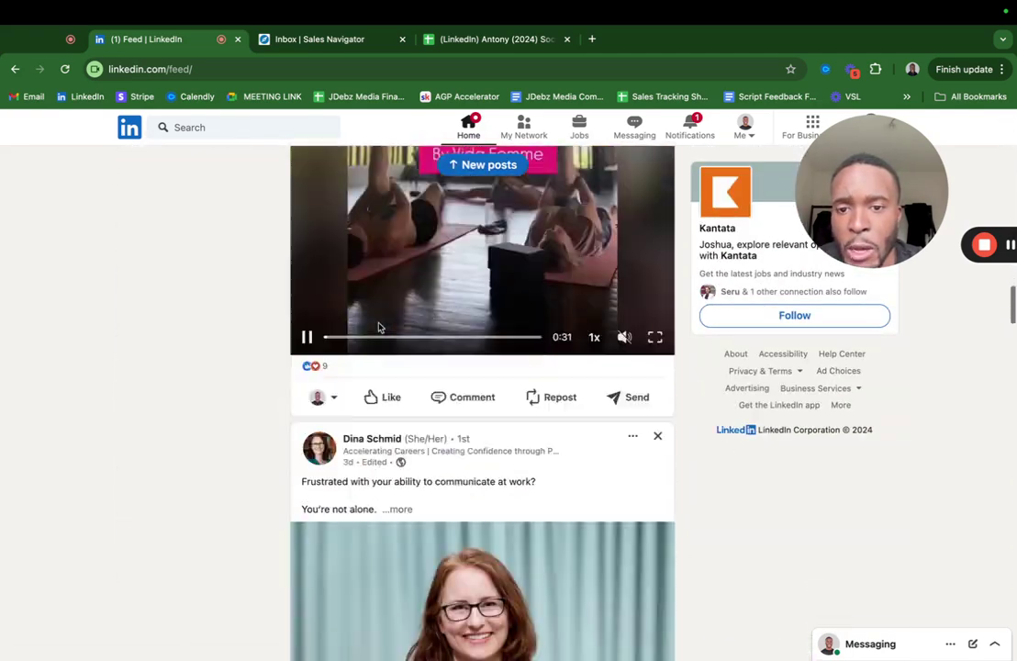
- Expand the post about struggling to communicate at work and read it through to its comments
{"action": "scroll", "coordinate": [379, 327], "scroll_direction": "down", "scroll_amount": 4}
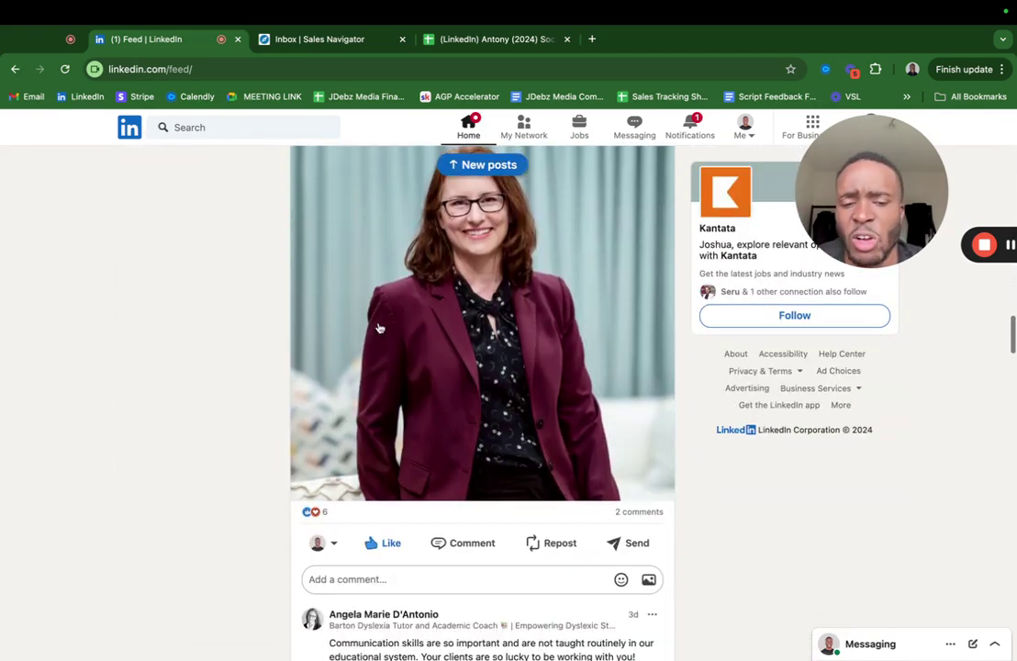
{"action": "scroll", "coordinate": [379, 328], "scroll_direction": "up", "scroll_amount": 3}
{"action": "left_click", "coordinate": [396, 316]}
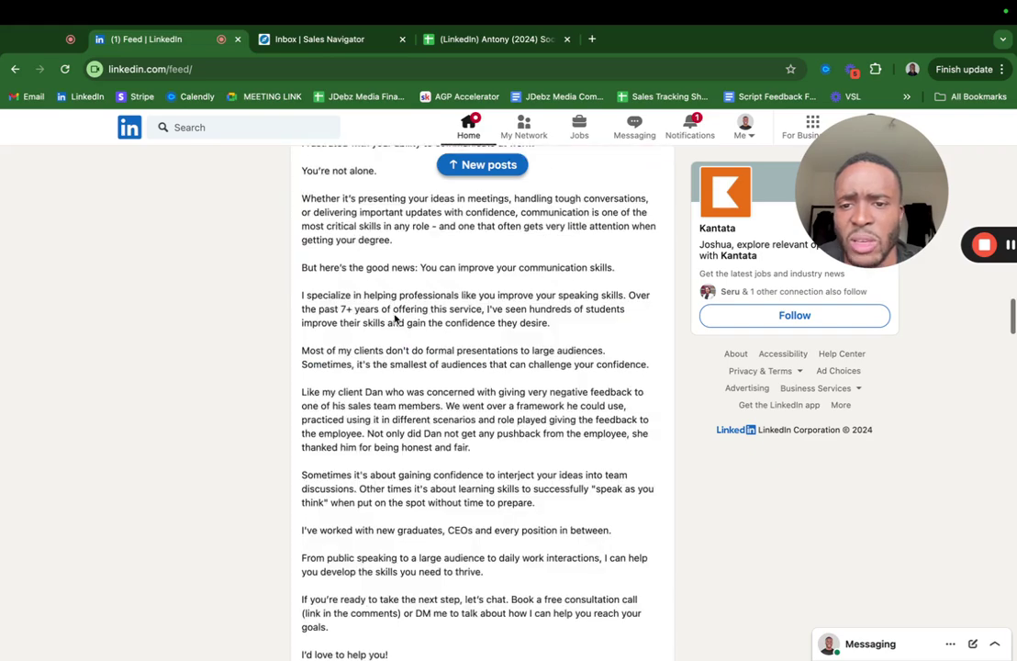
{"action": "scroll", "coordinate": [397, 318], "scroll_direction": "up", "scroll_amount": 3}
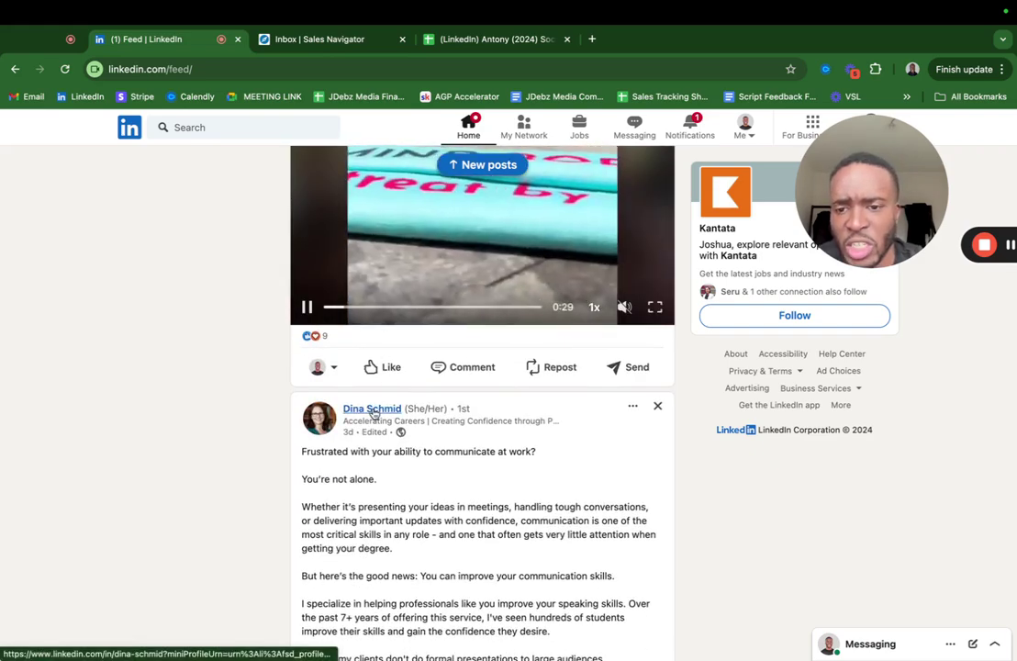
{"action": "scroll", "coordinate": [375, 414], "scroll_direction": "down", "scroll_amount": 8}
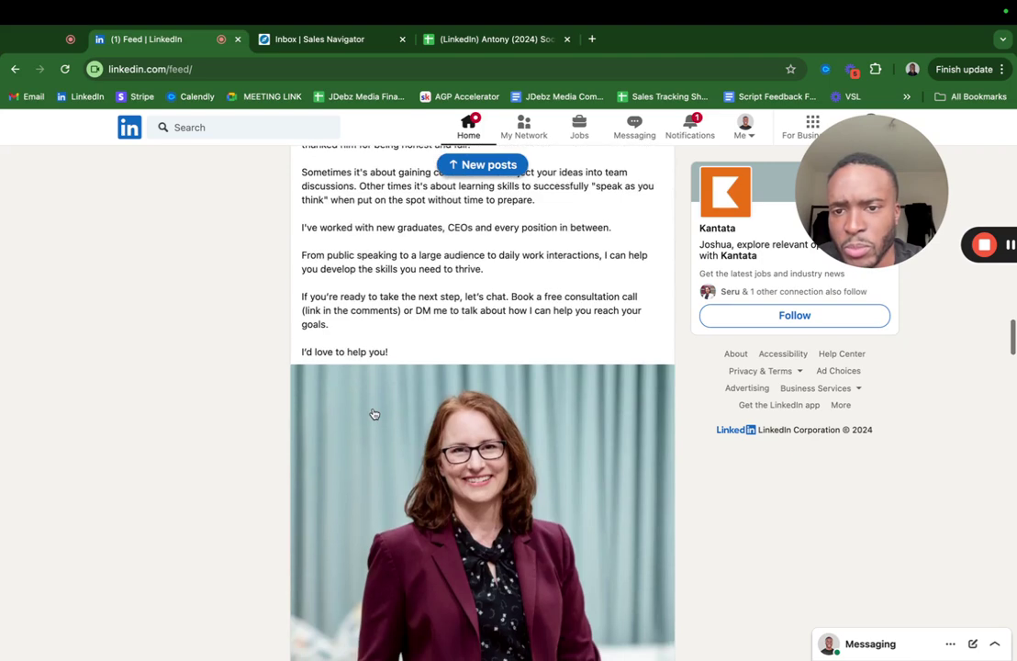
{"action": "scroll", "coordinate": [375, 413], "scroll_direction": "down", "scroll_amount": 5}
{"action": "mouse_move", "coordinate": [372, 411]}
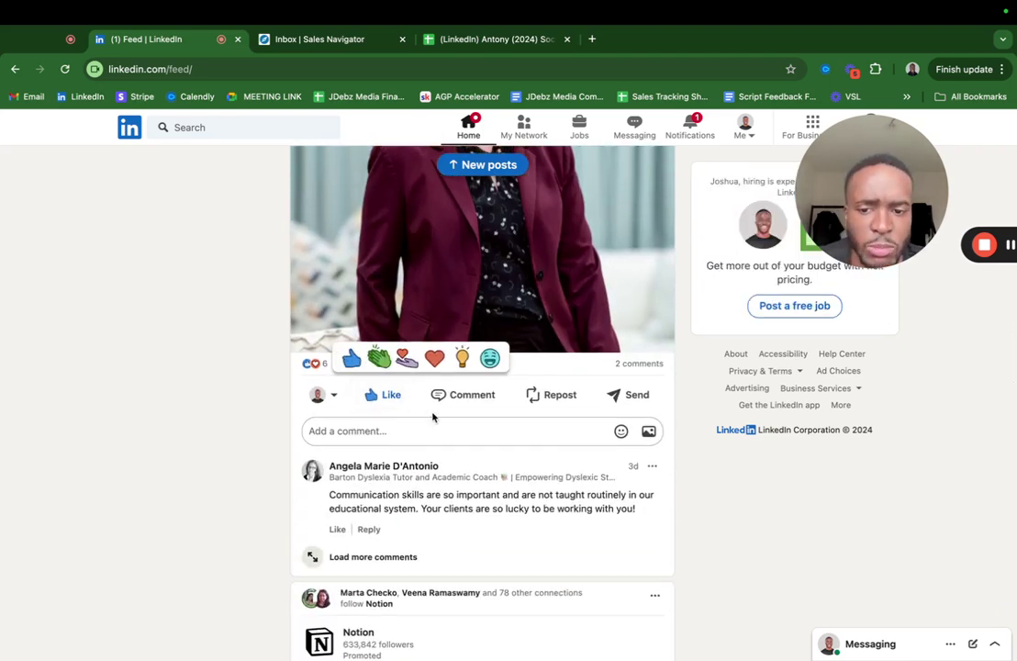
- Read the full "30 Days Career Makeover" e-book post and like it, along with the post about highlighting value and benefits
{"action": "scroll", "coordinate": [432, 416], "scroll_direction": "down", "scroll_amount": 10}
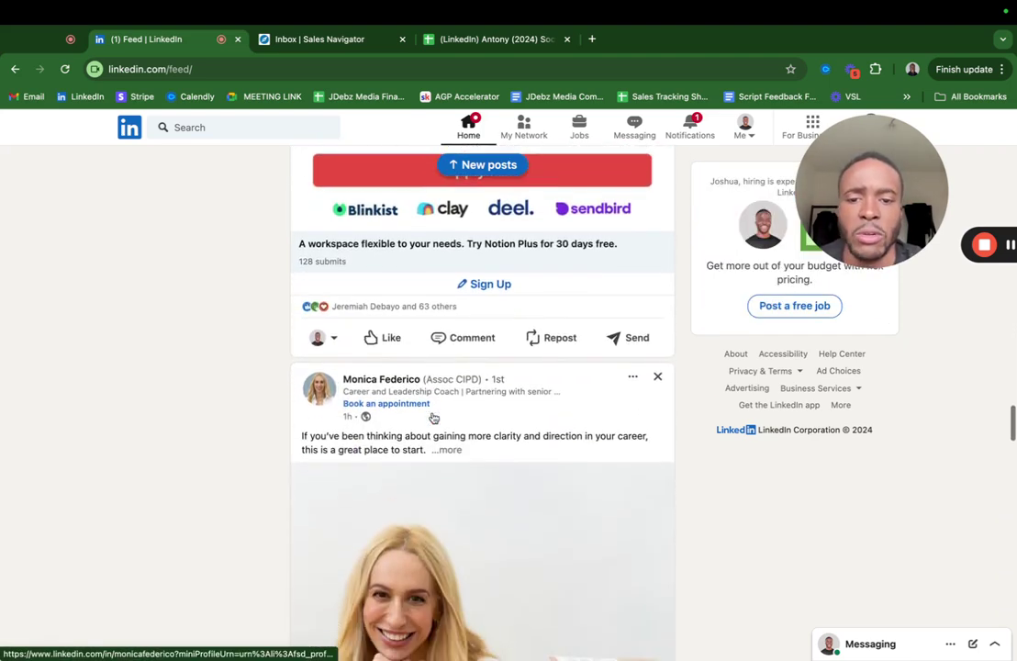
{"action": "scroll", "coordinate": [433, 417], "scroll_direction": "down", "scroll_amount": 3}
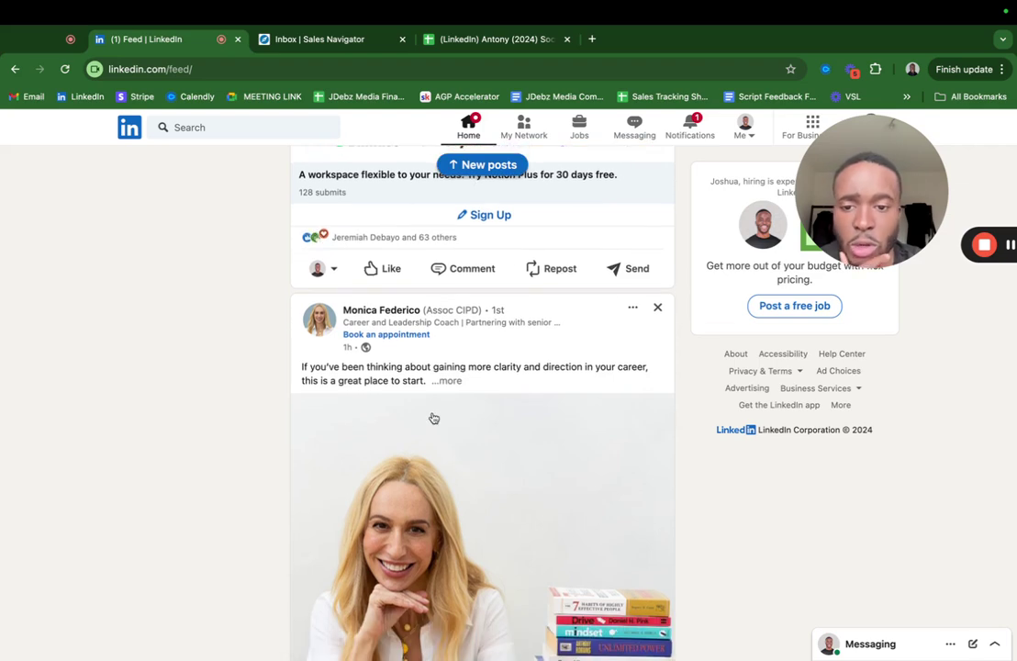
{"action": "scroll", "coordinate": [433, 417], "scroll_direction": "down", "scroll_amount": 10}
{"action": "scroll", "coordinate": [433, 418], "scroll_direction": "up", "scroll_amount": 4}
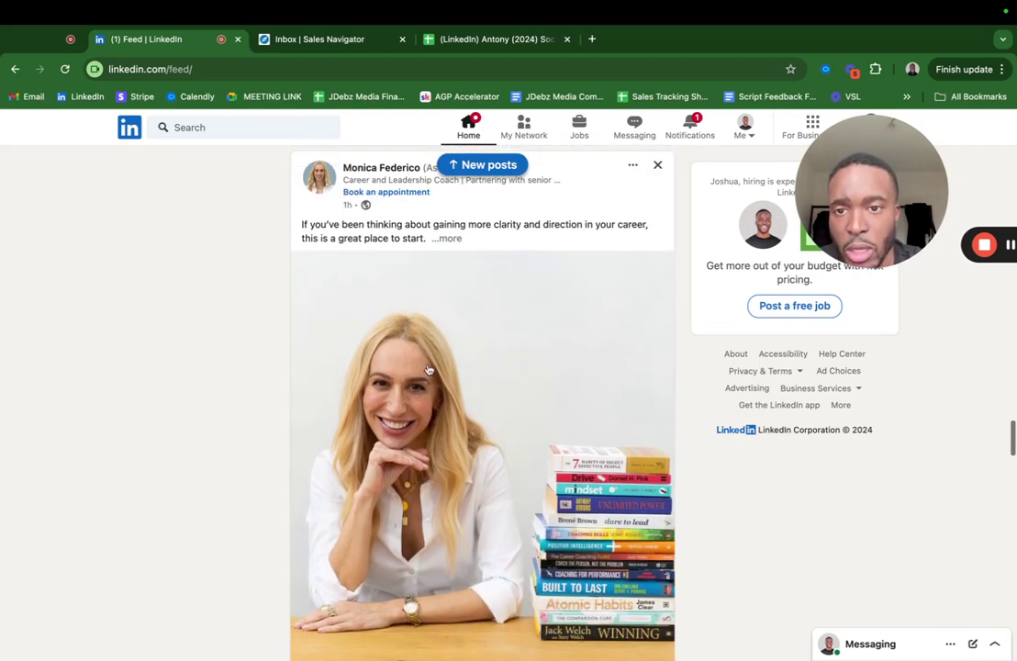
{"action": "left_click", "coordinate": [447, 237]}
{"action": "scroll", "coordinate": [410, 303], "scroll_direction": "down", "scroll_amount": 2}
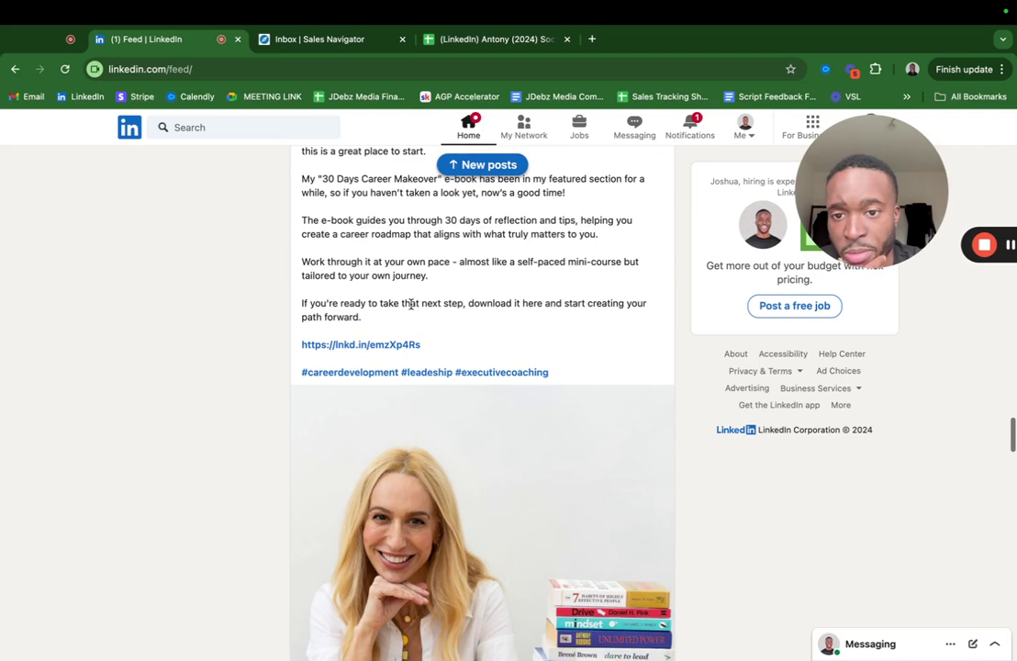
{"action": "scroll", "coordinate": [410, 304], "scroll_direction": "down", "scroll_amount": 10}
{"action": "left_click", "coordinate": [383, 289]}
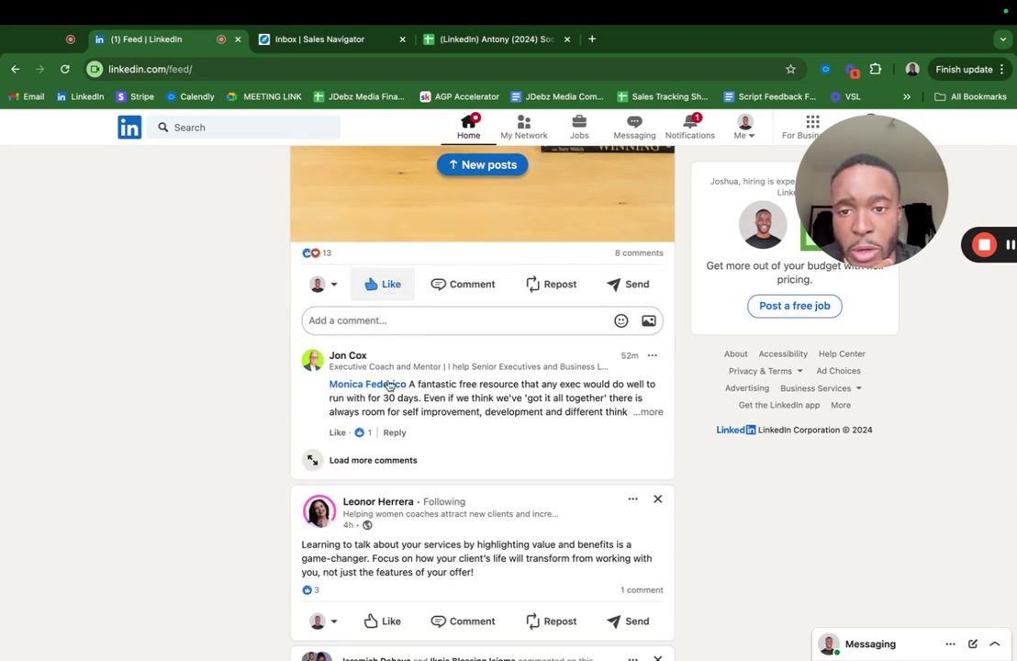
{"action": "scroll", "coordinate": [389, 386], "scroll_direction": "down", "scroll_amount": 5}
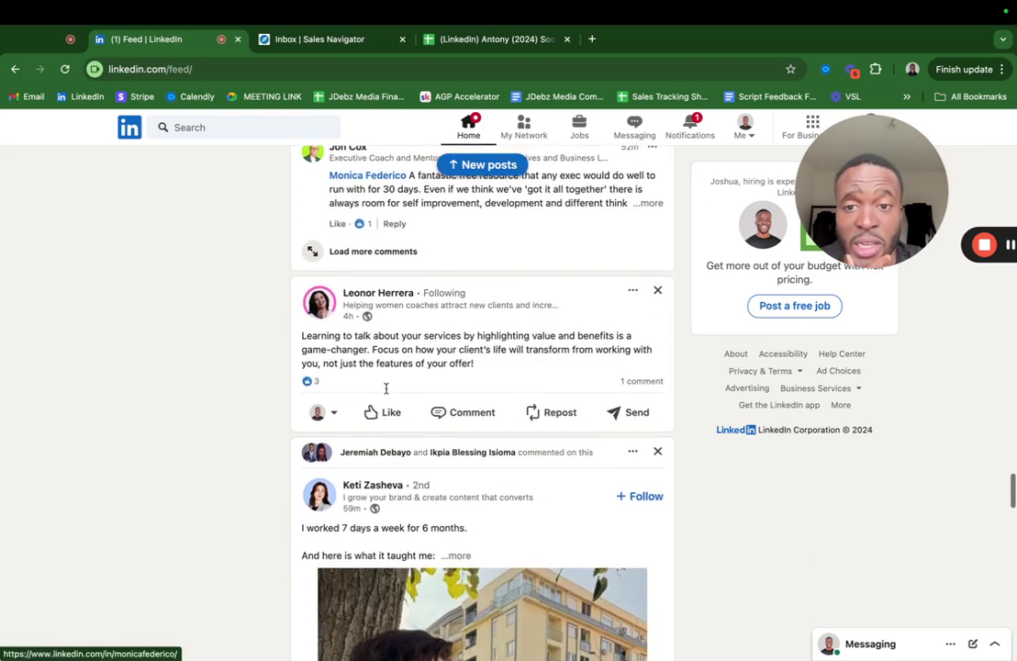
{"action": "left_click", "coordinate": [386, 395]}
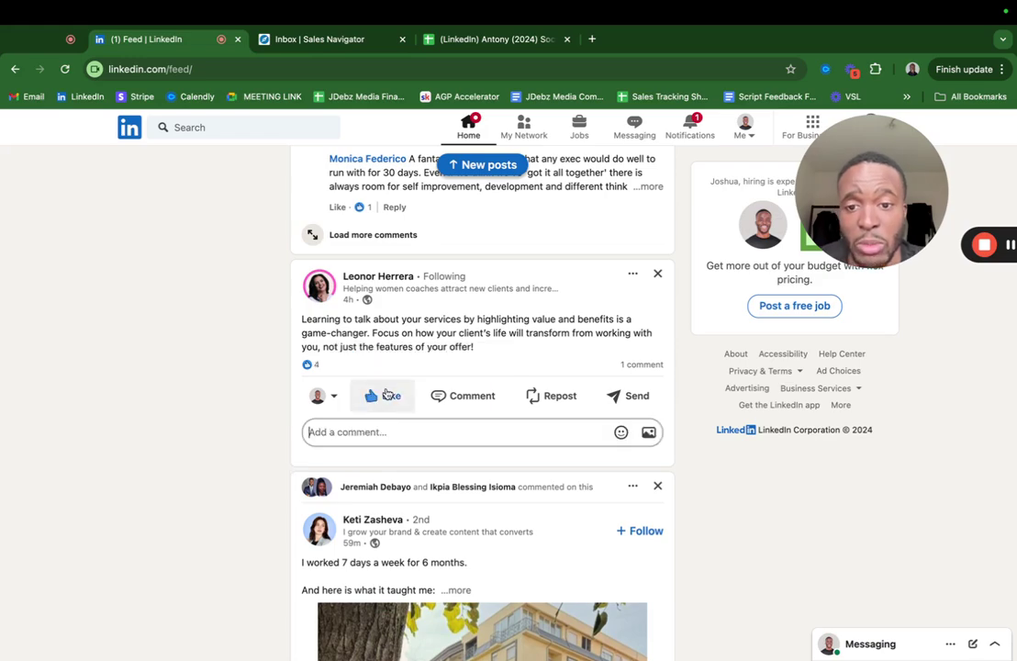
- Expand the post about working 7 days a week for 6 months, read it and like it
{"action": "scroll", "coordinate": [386, 395], "scroll_direction": "down", "scroll_amount": 10}
{"action": "scroll", "coordinate": [387, 394], "scroll_direction": "up", "scroll_amount": 5}
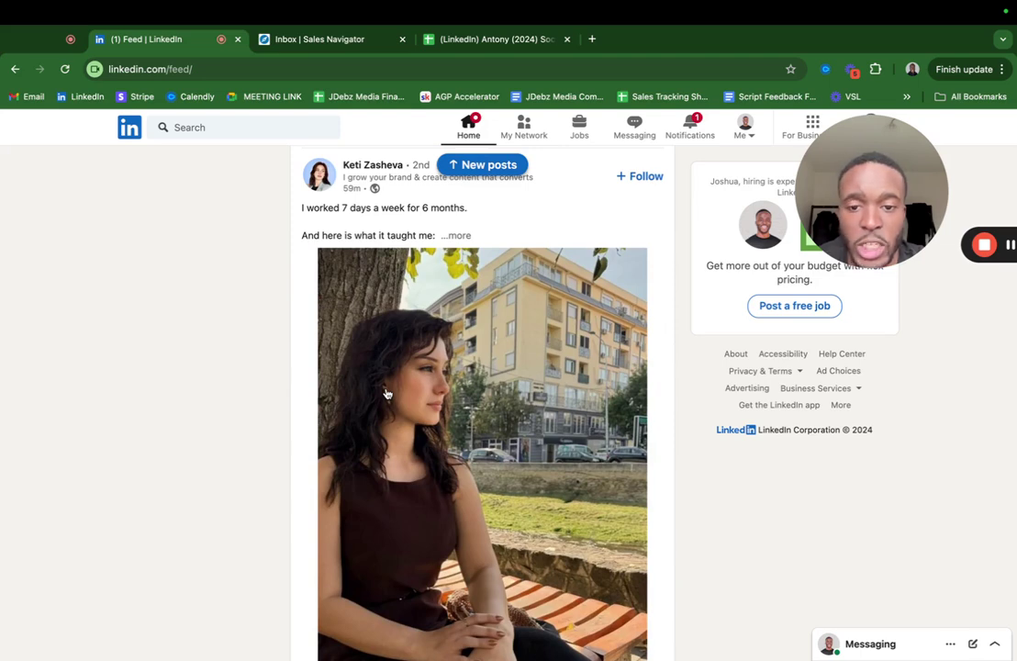
{"action": "left_click", "coordinate": [457, 235]}
{"action": "scroll", "coordinate": [361, 386], "scroll_direction": "down", "scroll_amount": 1}
{"action": "scroll", "coordinate": [362, 386], "scroll_direction": "down", "scroll_amount": 2}
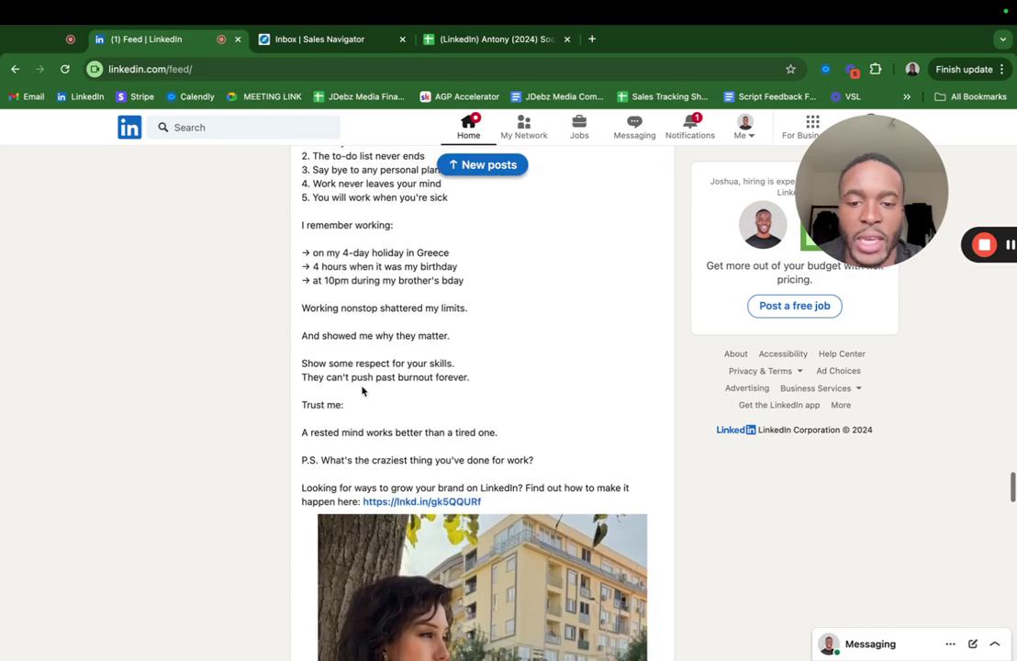
{"action": "scroll", "coordinate": [362, 390], "scroll_direction": "up", "scroll_amount": 1}
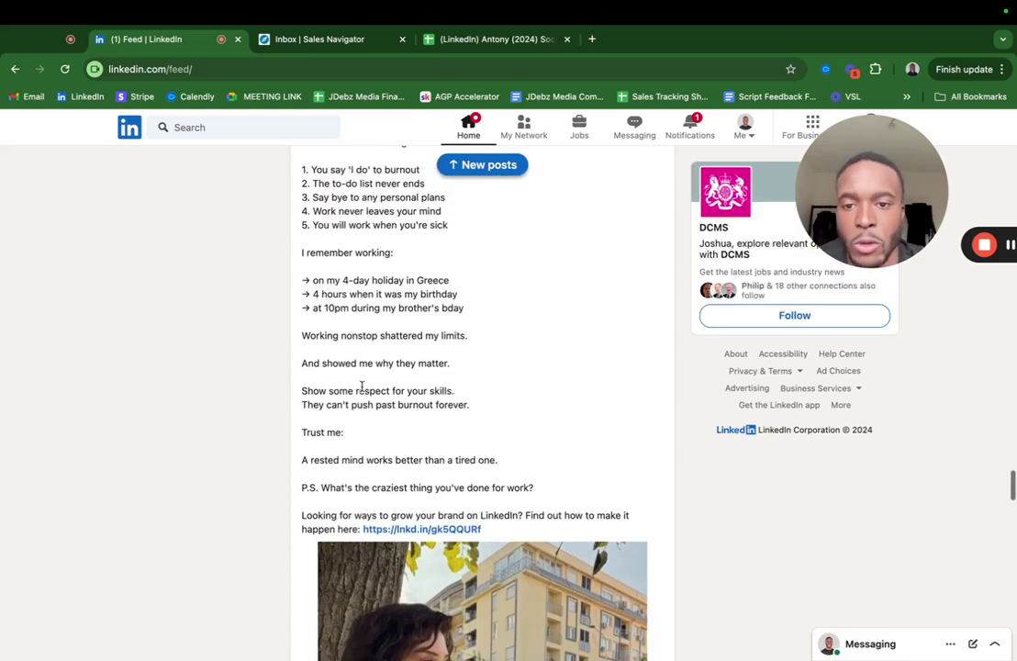
{"action": "scroll", "coordinate": [364, 390], "scroll_direction": "down", "scroll_amount": 8}
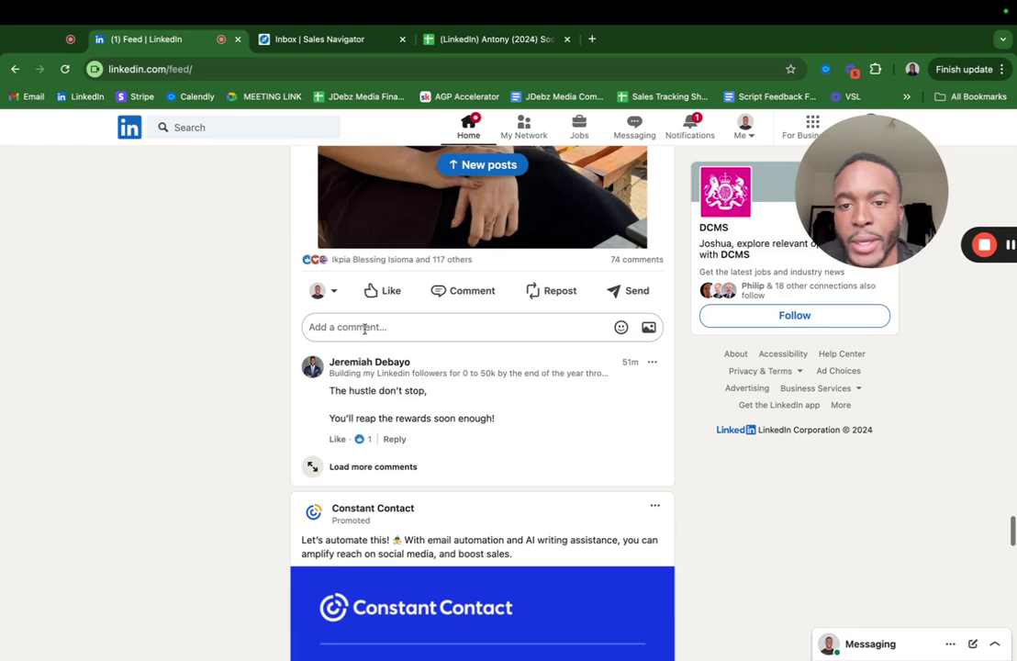
{"action": "left_click", "coordinate": [379, 293]}
- Look further through the feed, past the Constant Contact promotion and the video on saying no in business, to the gift extravaganza announcement
{"action": "scroll", "coordinate": [371, 316], "scroll_direction": "down", "scroll_amount": 7}
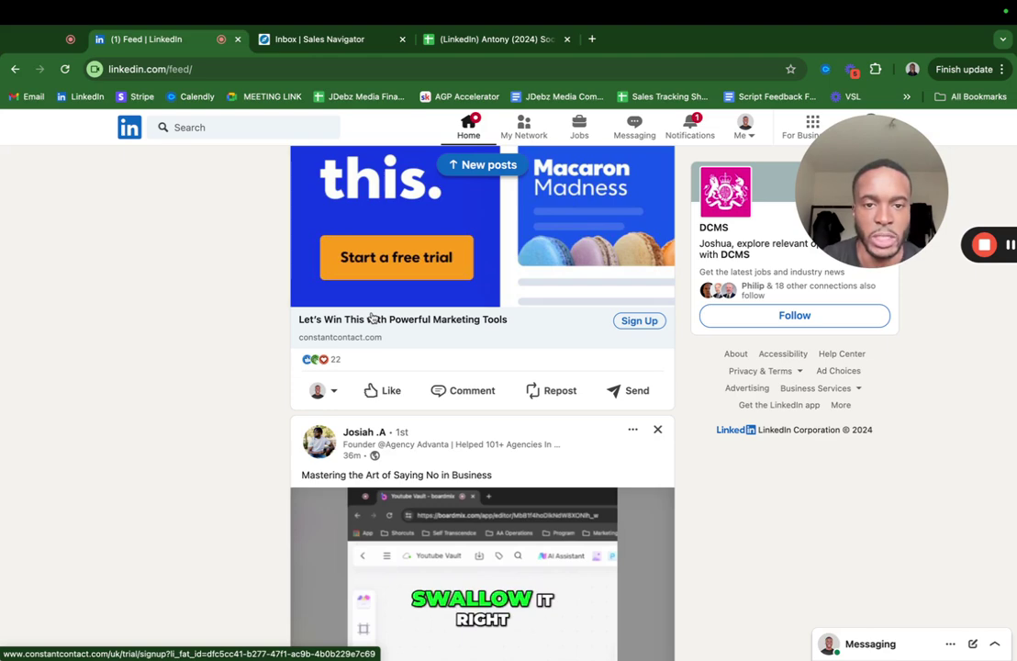
{"action": "left_click", "coordinate": [377, 390]}
{"action": "scroll", "coordinate": [358, 457], "scroll_direction": "down", "scroll_amount": 6}
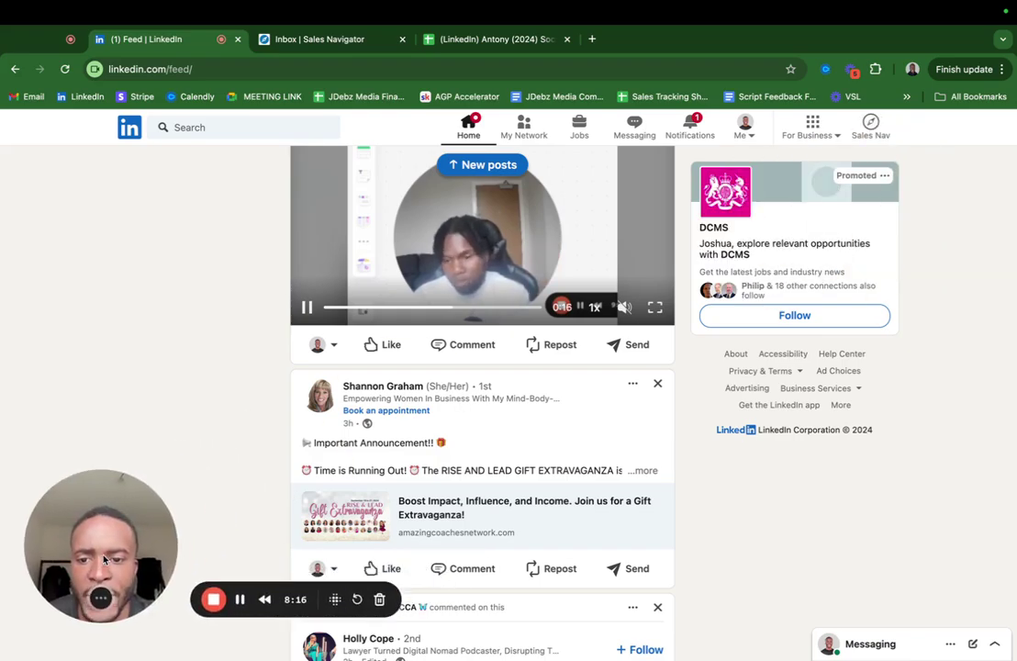
{"action": "scroll", "coordinate": [225, 456], "scroll_direction": "down", "scroll_amount": 5}
- Open your own profile from the feed and open its post about booking 500+ meetings on LinkedIn in 2024
{"action": "scroll", "coordinate": [225, 456], "scroll_direction": "up", "scroll_amount": 20}
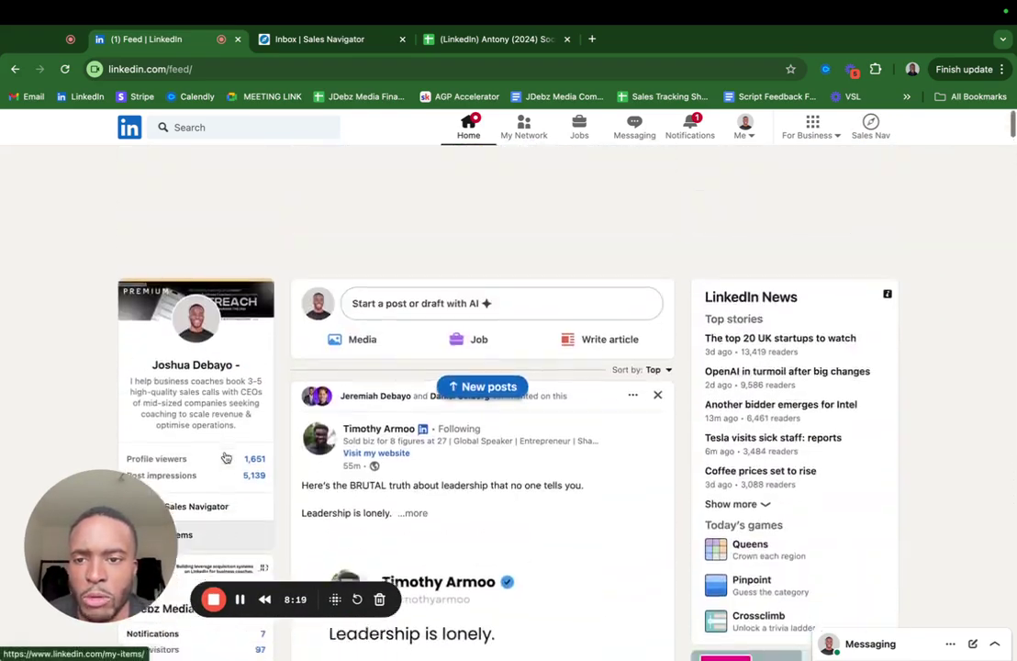
{"action": "left_click", "coordinate": [174, 185]}
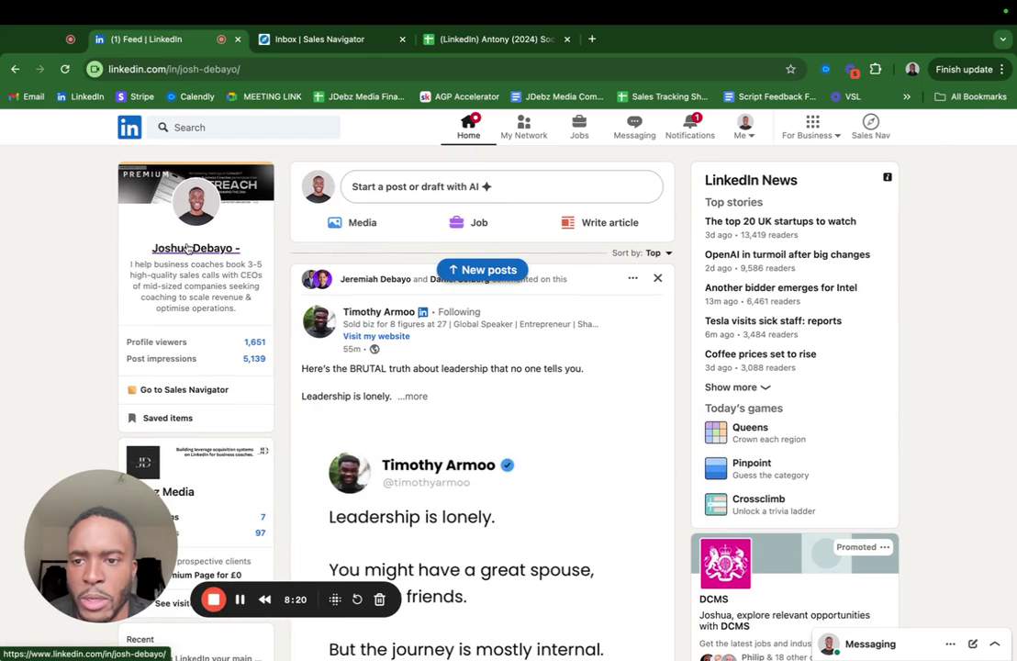
{"action": "left_click_drag", "start_coordinate": [110, 563], "coordinate": [748, 206]}
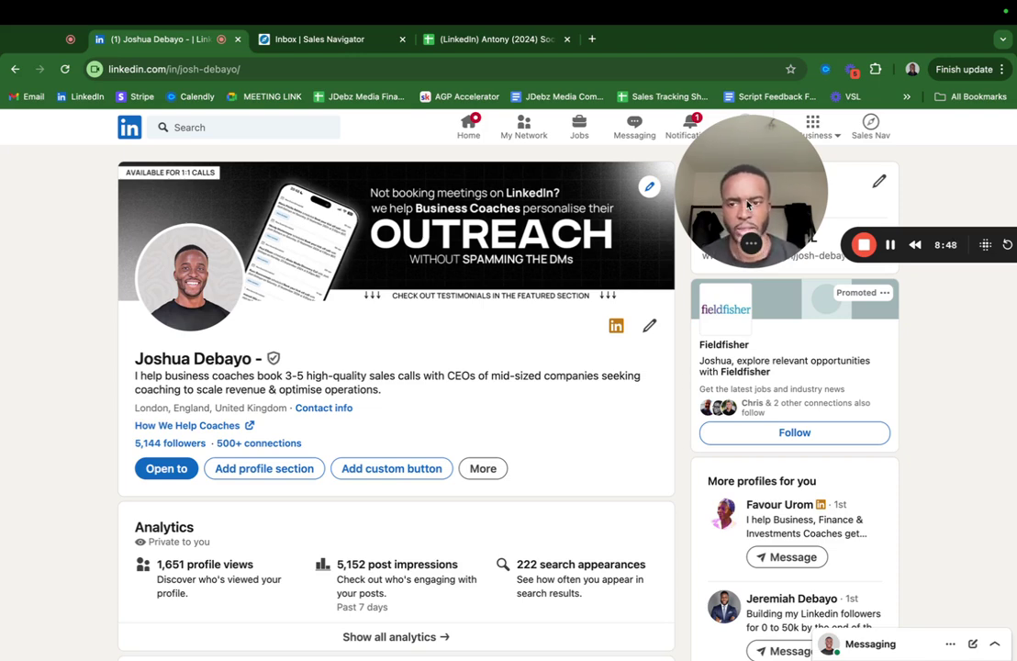
{"action": "scroll", "coordinate": [439, 346], "scroll_direction": "down", "scroll_amount": 15}
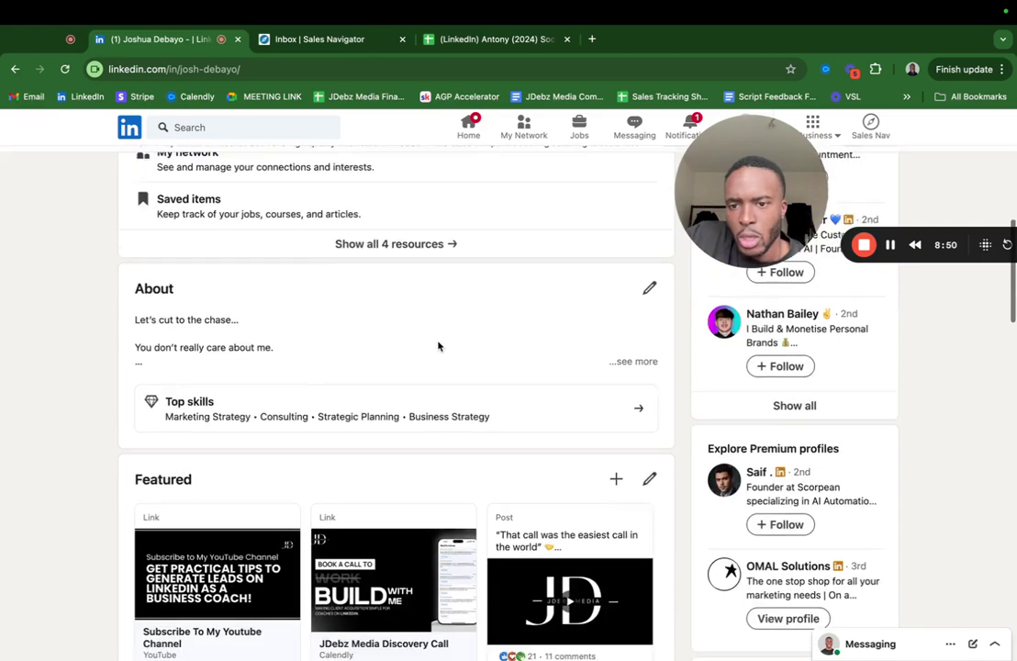
{"action": "left_click", "coordinate": [341, 436]}
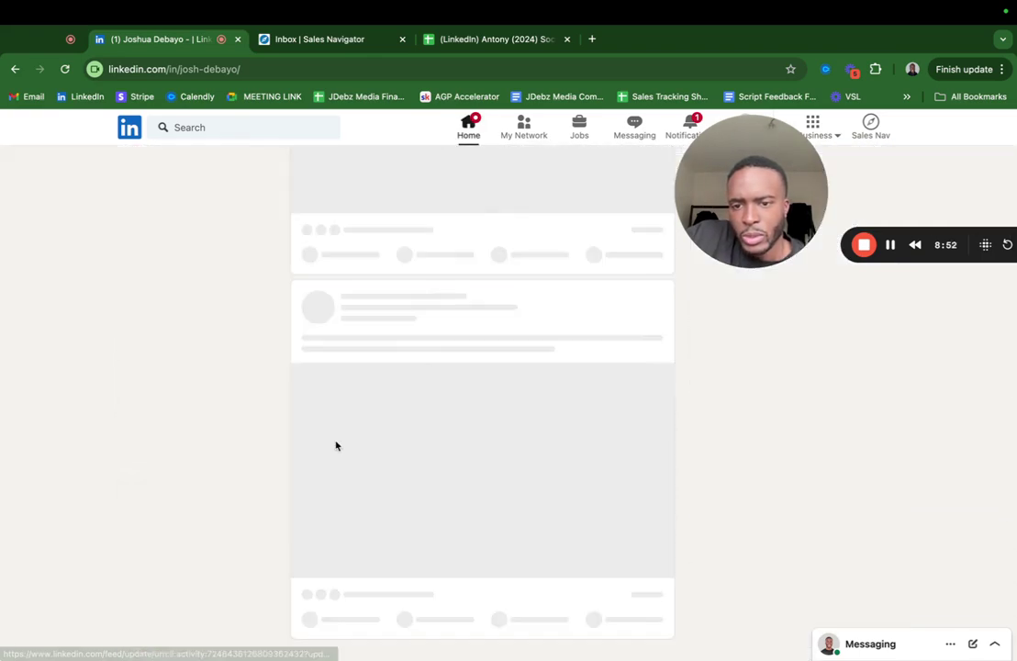
- Read your own post about booking 500+ meetings, from its opening lines to the follow link, photo and reactions
{"action": "scroll", "coordinate": [451, 412], "scroll_direction": "down", "scroll_amount": 10}
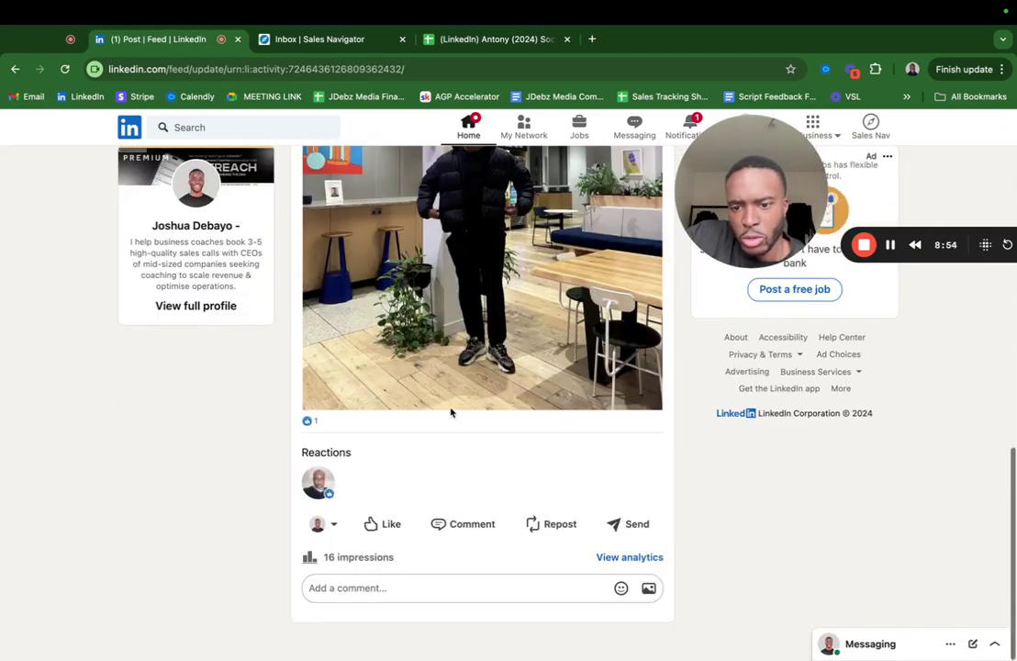
{"action": "scroll", "coordinate": [450, 412], "scroll_direction": "up", "scroll_amount": 10}
{"action": "scroll", "coordinate": [523, 303], "scroll_direction": "down", "scroll_amount": 2}
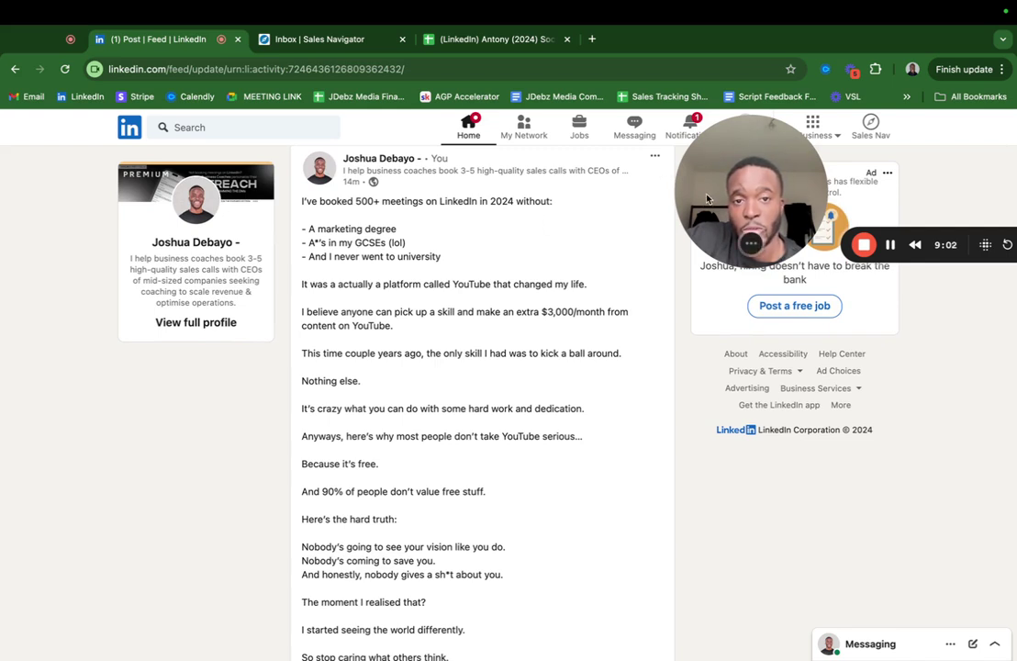
{"action": "left_click_drag", "start_coordinate": [707, 197], "coordinate": [706, 251]}
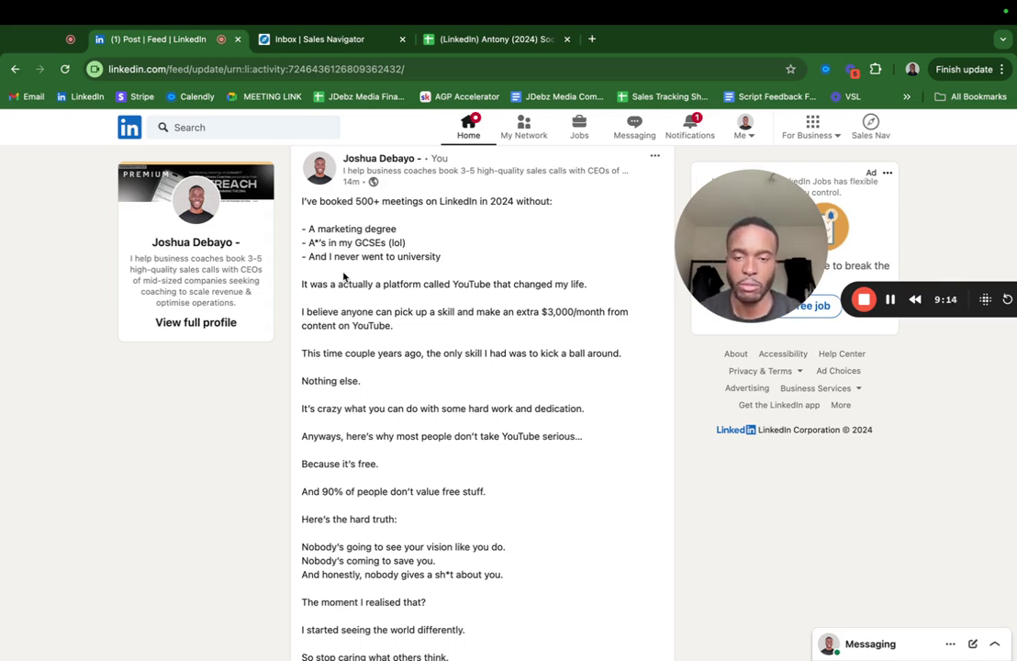
{"action": "scroll", "coordinate": [344, 277], "scroll_direction": "down", "scroll_amount": 10}
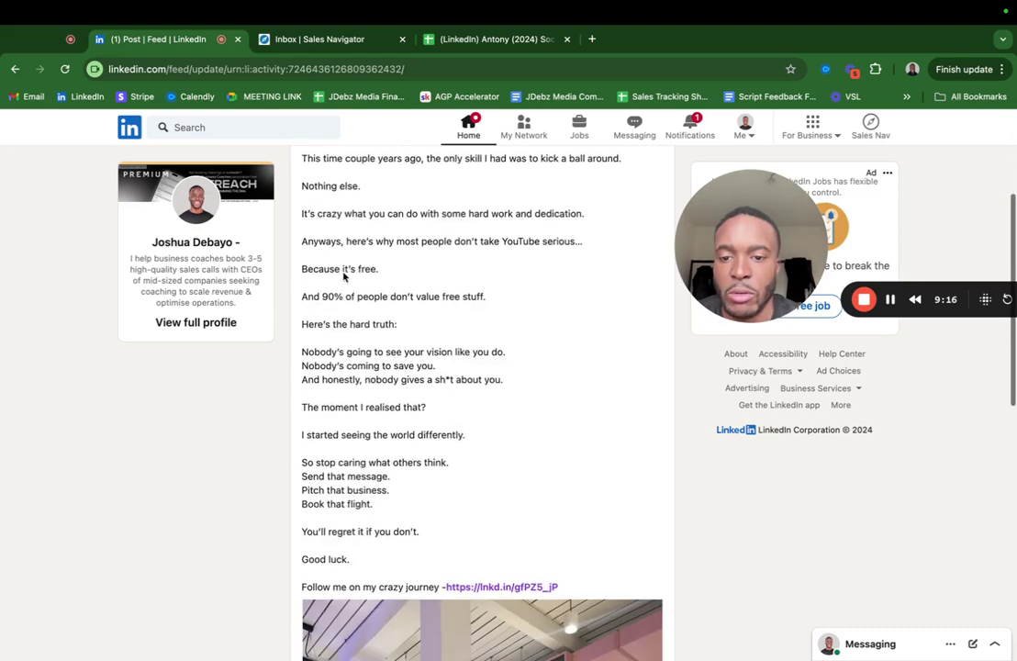
{"action": "scroll", "coordinate": [344, 277], "scroll_direction": "up", "scroll_amount": 3}
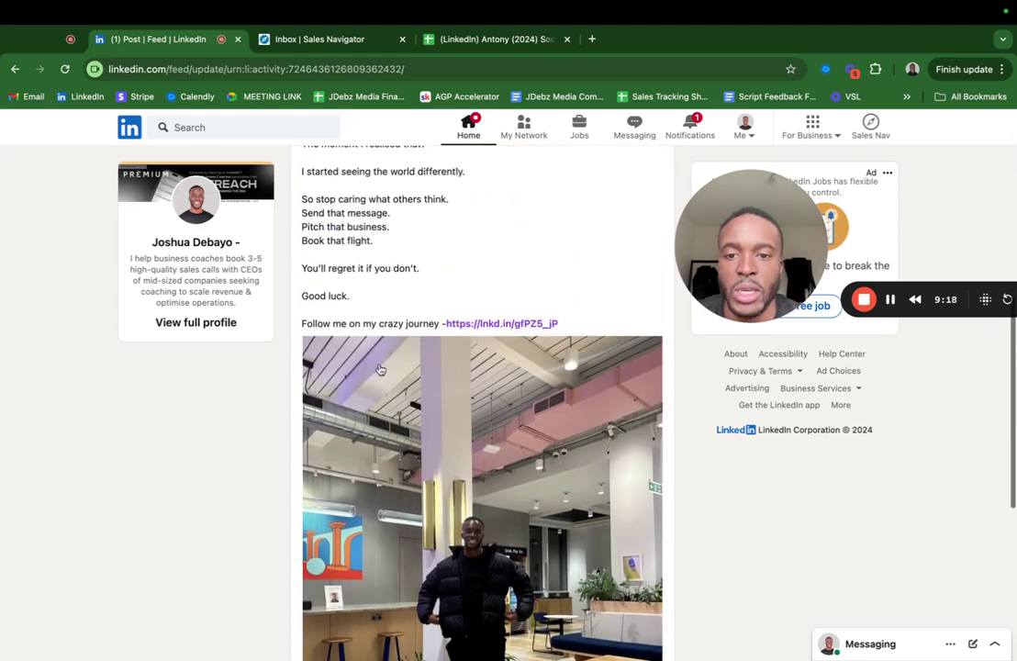
{"action": "scroll", "coordinate": [496, 333], "scroll_direction": "down", "scroll_amount": 1}
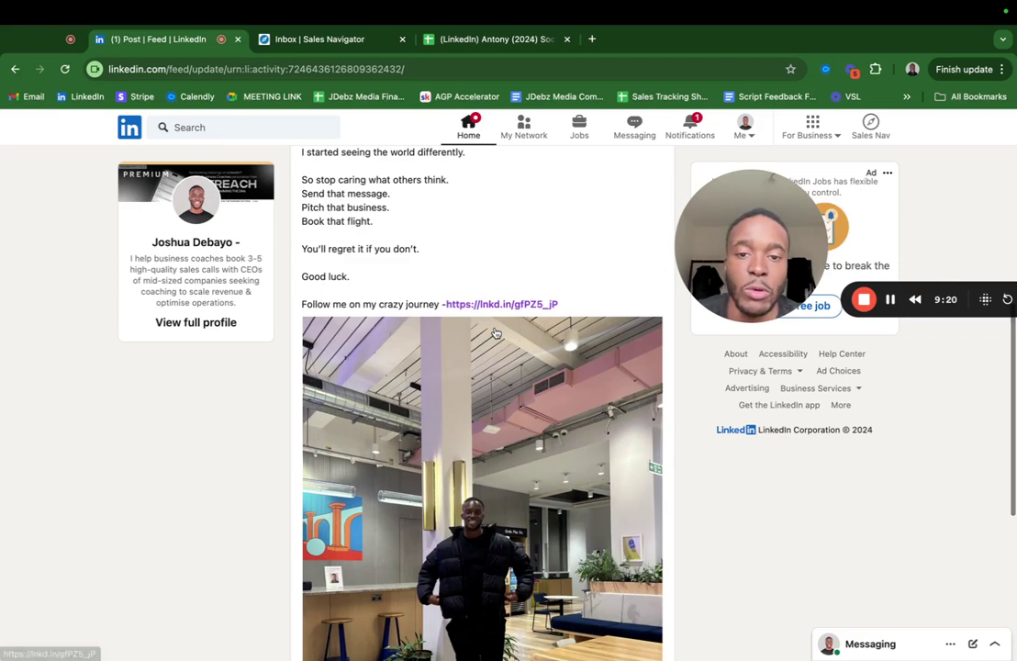
- Finish viewing the 500+ meetings post's photo and reactions, return to your profile and open the full list of your posts
{"action": "scroll", "coordinate": [495, 333], "scroll_direction": "down", "scroll_amount": 4}
{"action": "scroll", "coordinate": [496, 333], "scroll_direction": "down", "scroll_amount": 3}
{"action": "scroll", "coordinate": [495, 333], "scroll_direction": "up", "scroll_amount": 15}
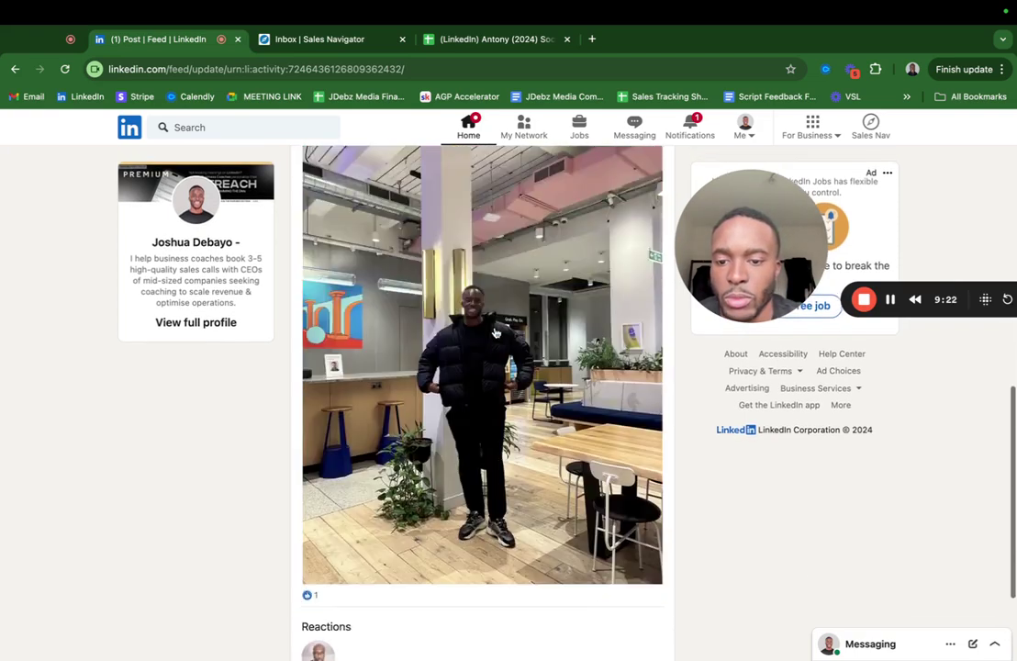
{"action": "left_click", "coordinate": [16, 71]}
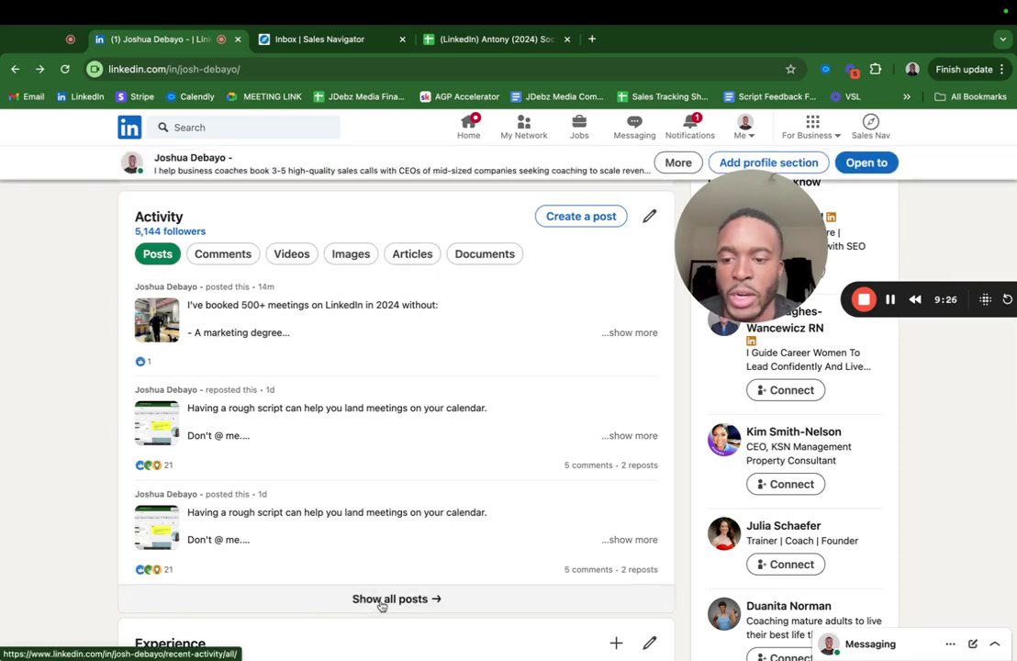
{"action": "left_click", "coordinate": [382, 602]}
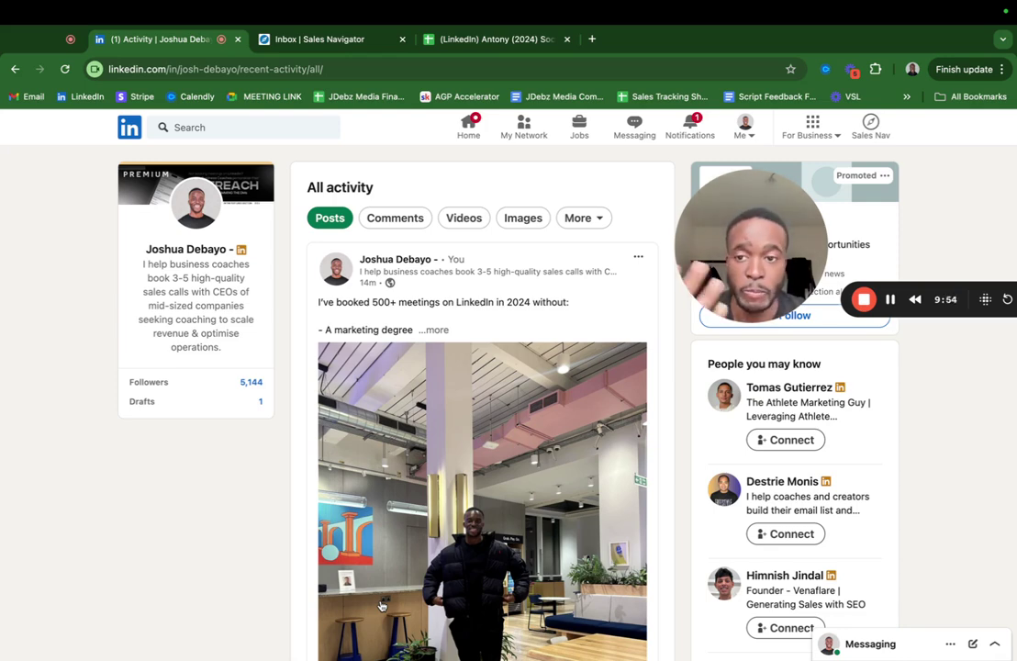
- Look through your recent posts past the rough script videos, and expand the one on booking 3-5 calls as a business coach
{"action": "scroll", "coordinate": [293, 417], "scroll_direction": "down", "scroll_amount": 10}
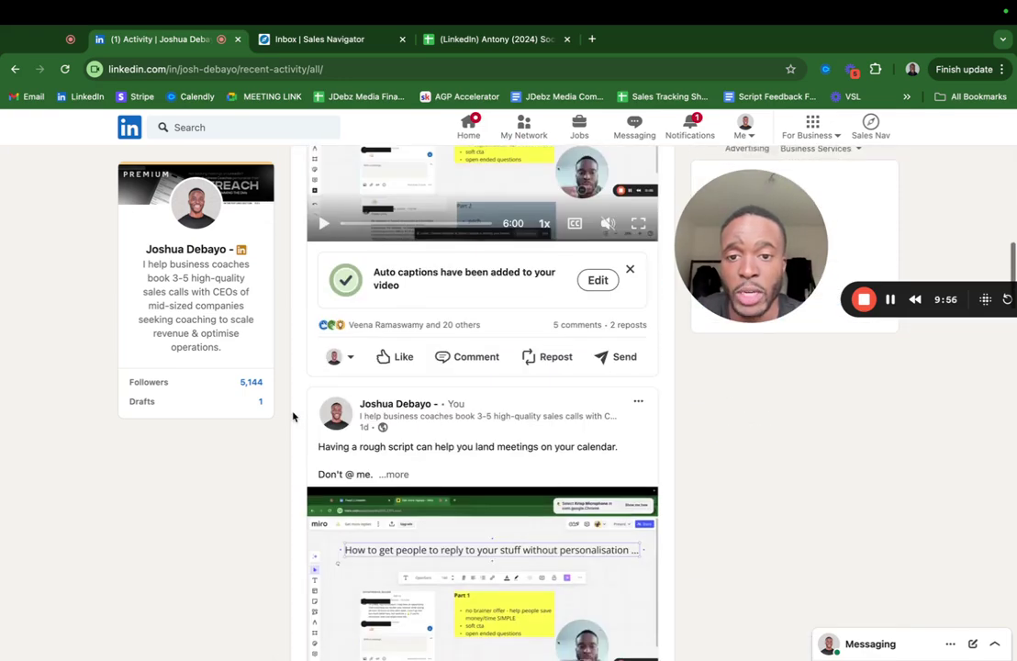
{"action": "scroll", "coordinate": [293, 416], "scroll_direction": "up", "scroll_amount": 1}
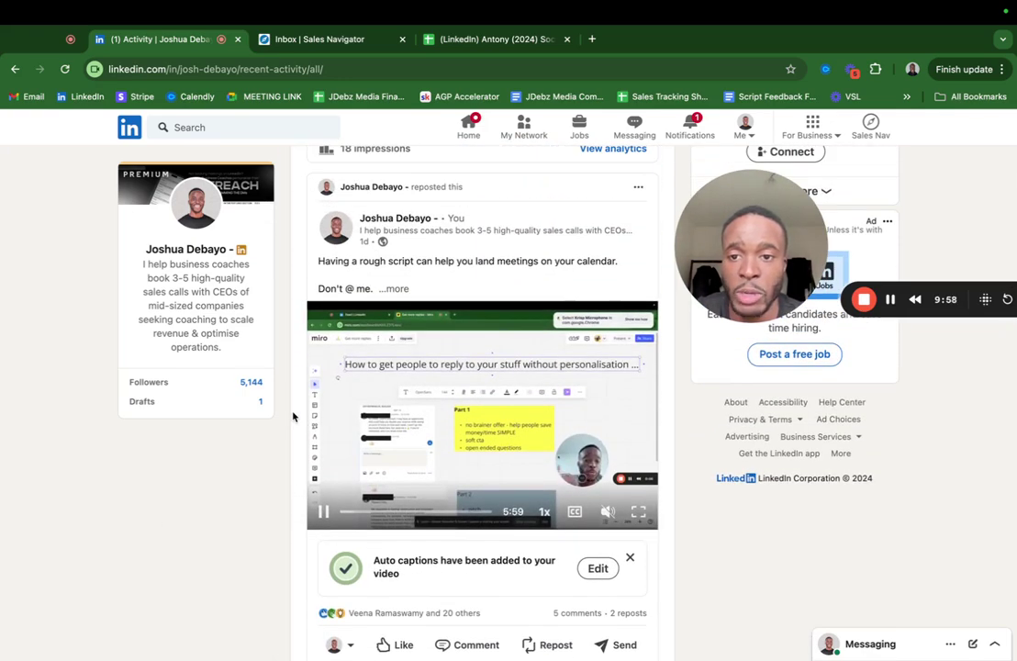
{"action": "scroll", "coordinate": [291, 416], "scroll_direction": "down", "scroll_amount": 3}
{"action": "scroll", "coordinate": [421, 379], "scroll_direction": "down", "scroll_amount": 10}
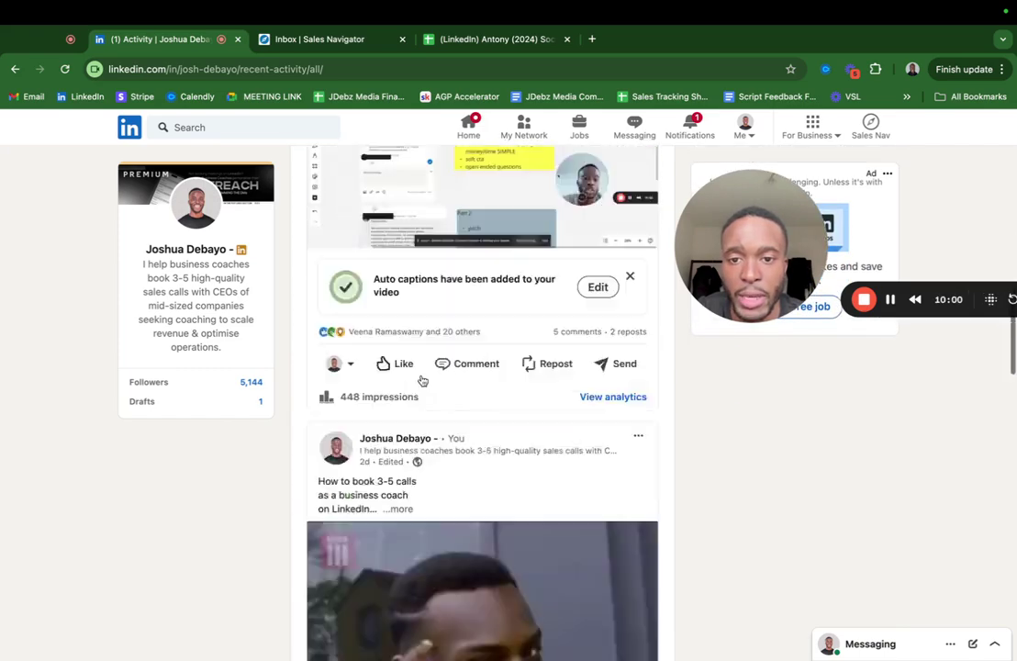
{"action": "scroll", "coordinate": [421, 379], "scroll_direction": "up", "scroll_amount": 7}
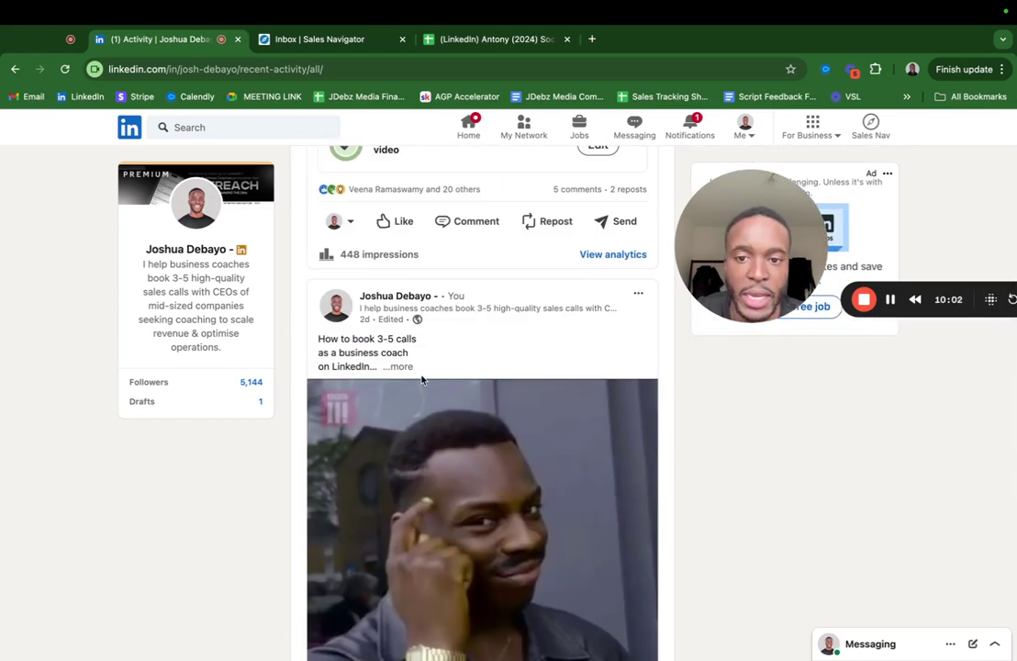
{"action": "left_click", "coordinate": [396, 367]}
{"action": "scroll", "coordinate": [397, 366], "scroll_direction": "down", "scroll_amount": 15}
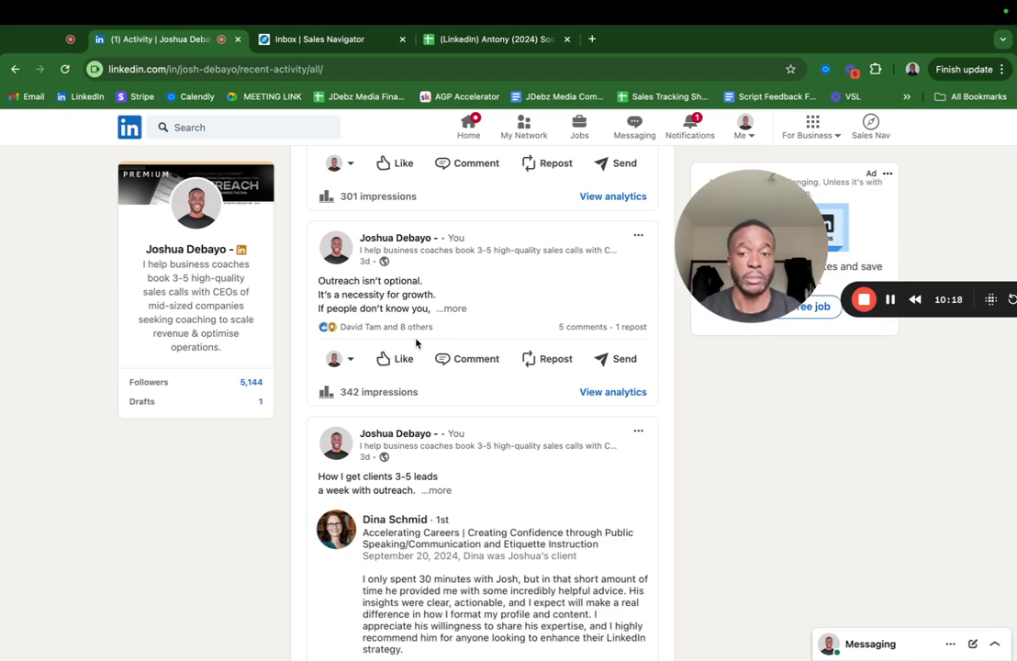
- Expand your post "Outreach isn't optional" and read through its reasons why outreach works
{"action": "left_click", "coordinate": [450, 308]}
{"action": "scroll", "coordinate": [454, 311], "scroll_direction": "down", "scroll_amount": 6}
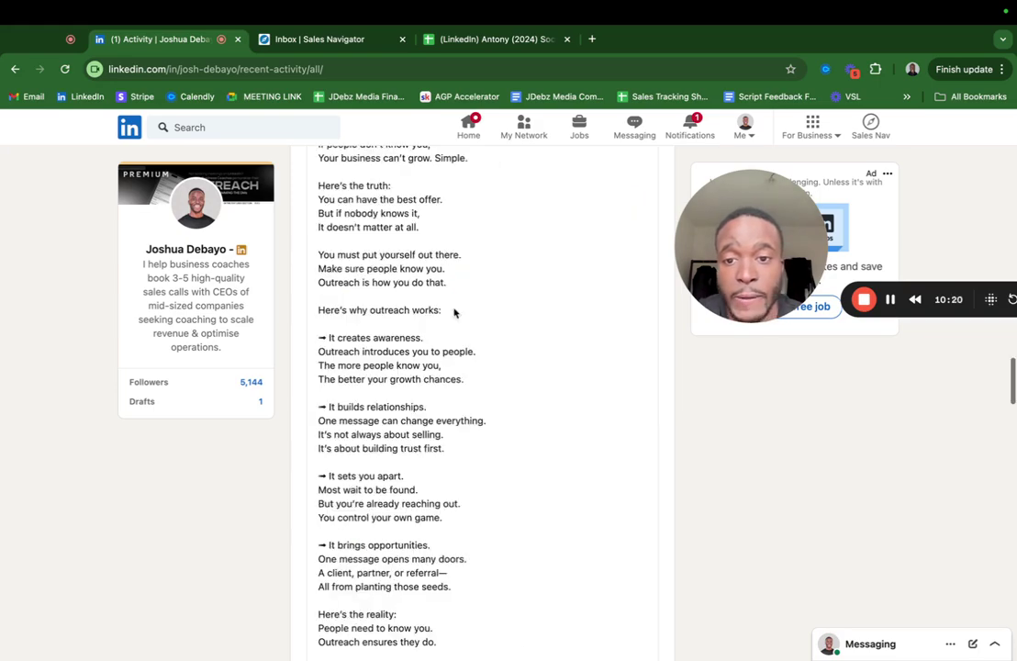
{"action": "scroll", "coordinate": [428, 342], "scroll_direction": "up", "scroll_amount": 4}
{"action": "scroll", "coordinate": [429, 342], "scroll_direction": "up", "scroll_amount": 2}
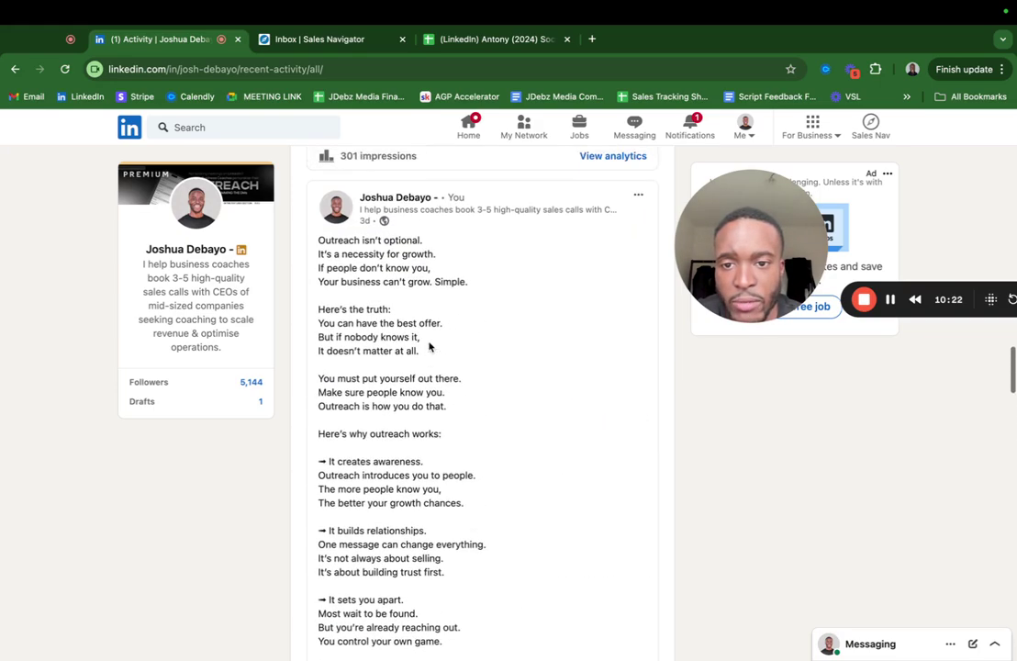
{"action": "scroll", "coordinate": [429, 347], "scroll_direction": "down", "scroll_amount": 10}
{"action": "scroll", "coordinate": [431, 344], "scroll_direction": "up", "scroll_amount": 1}
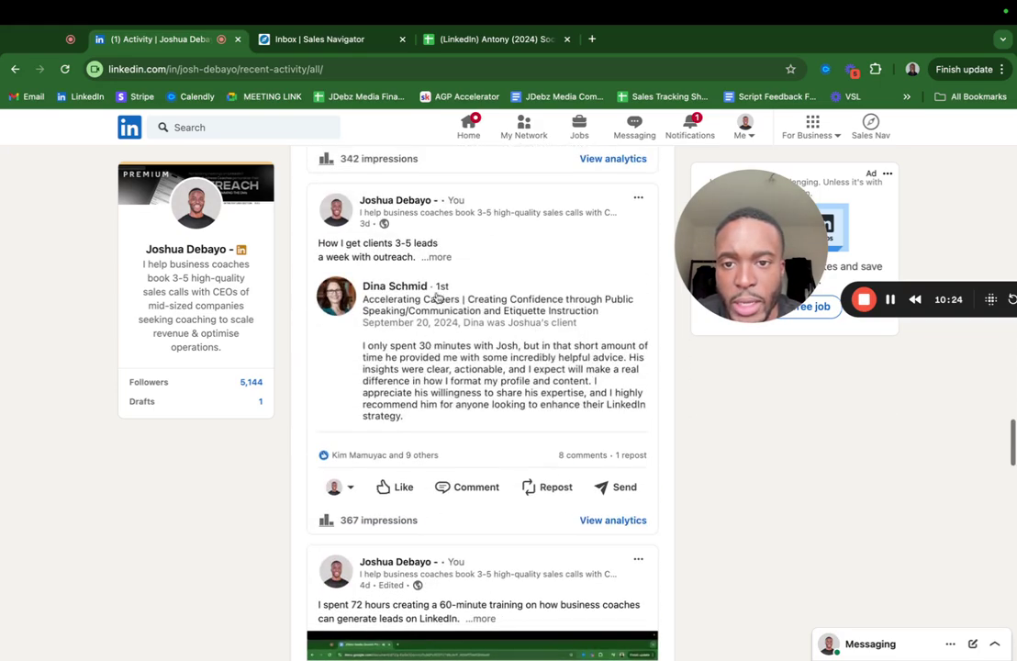
- Expand your post on getting clients 3-5 leads a week, read it and look on to the "I can't afford this right now" post
{"action": "left_click", "coordinate": [438, 264]}
{"action": "scroll", "coordinate": [437, 298], "scroll_direction": "down", "scroll_amount": 5}
{"action": "scroll", "coordinate": [436, 301], "scroll_direction": "down", "scroll_amount": 15}
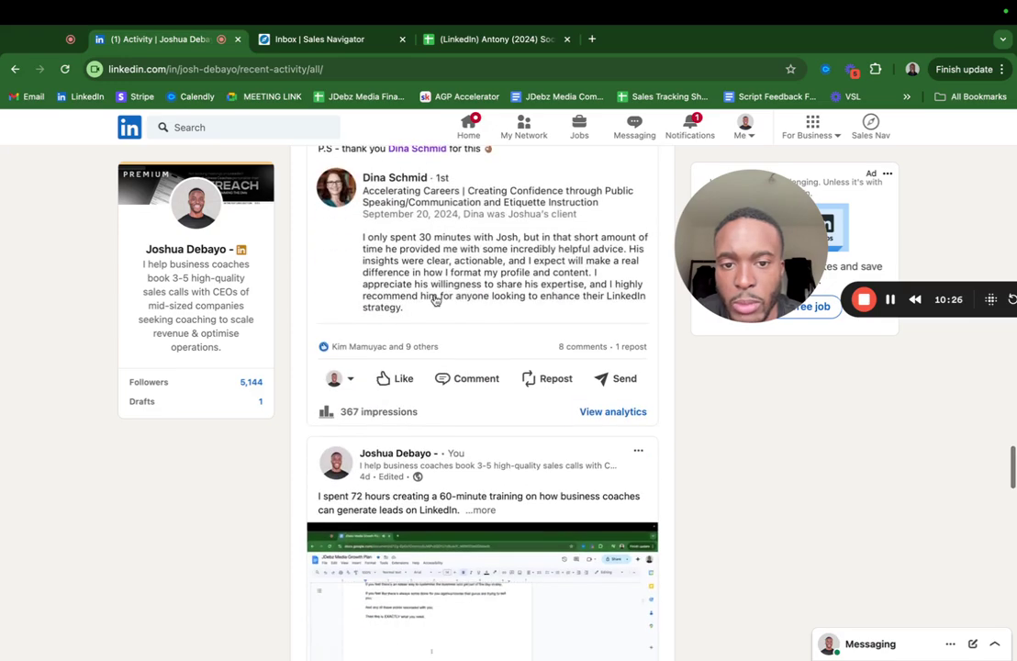
{"action": "scroll", "coordinate": [435, 300], "scroll_direction": "down", "scroll_amount": 10}
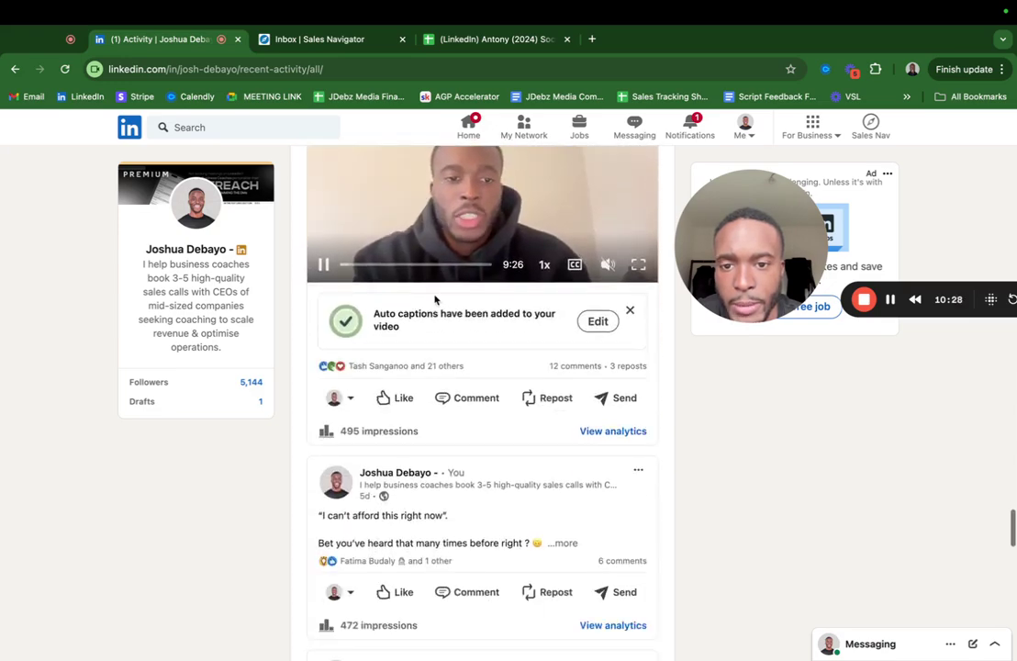
- Go back to the home feed, check the notifications and return to the feed
{"action": "left_click", "coordinate": [142, 134]}
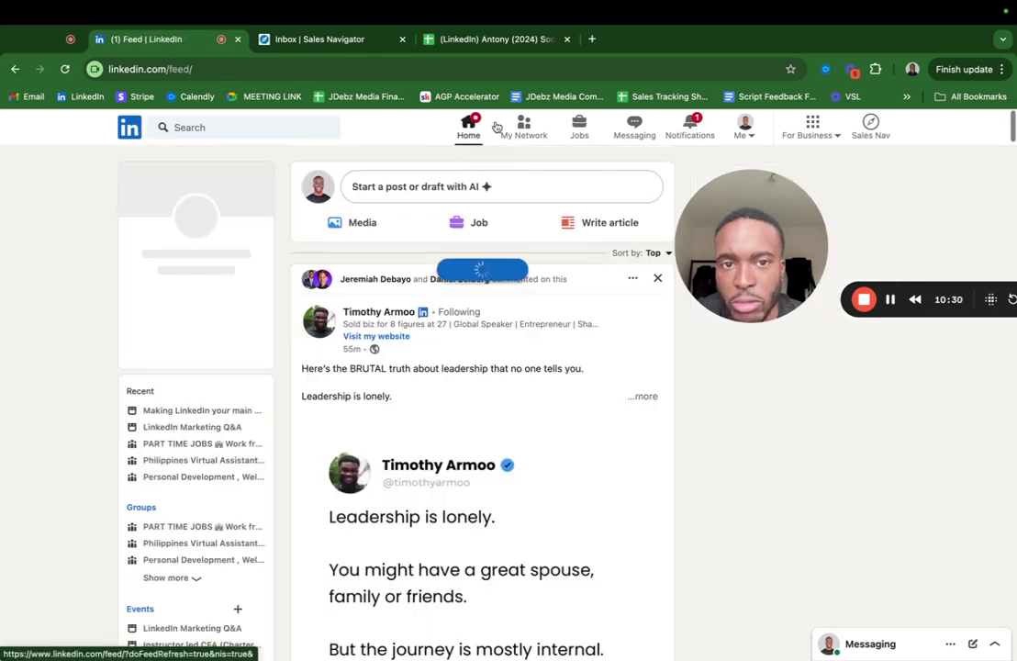
{"action": "left_click", "coordinate": [689, 129]}
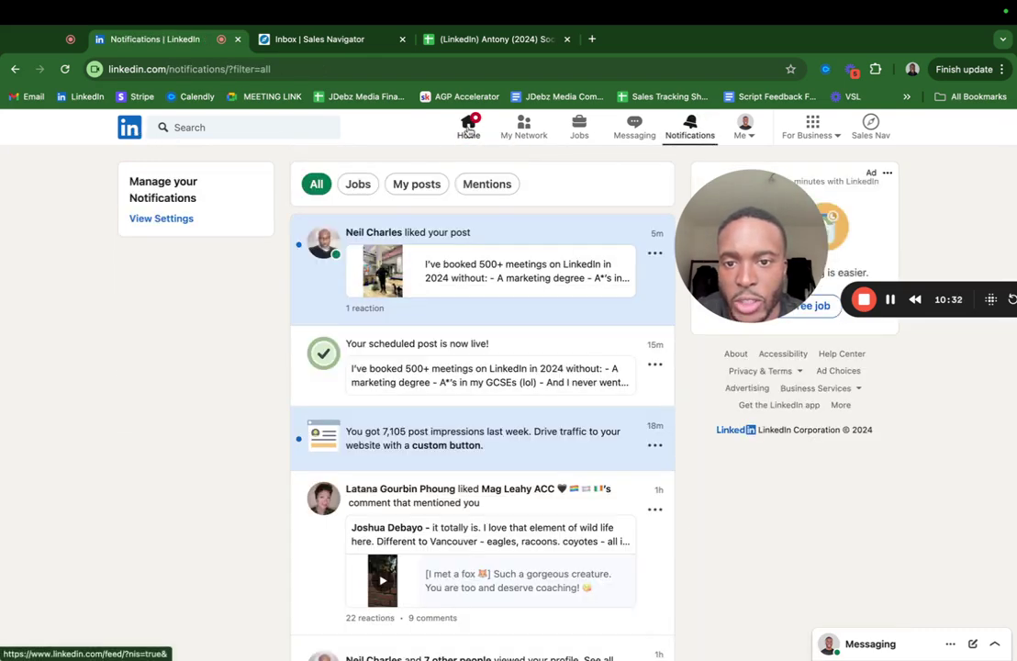
{"action": "left_click", "coordinate": [463, 133]}
{"action": "left_click_drag", "start_coordinate": [731, 255], "coordinate": [475, 418]}
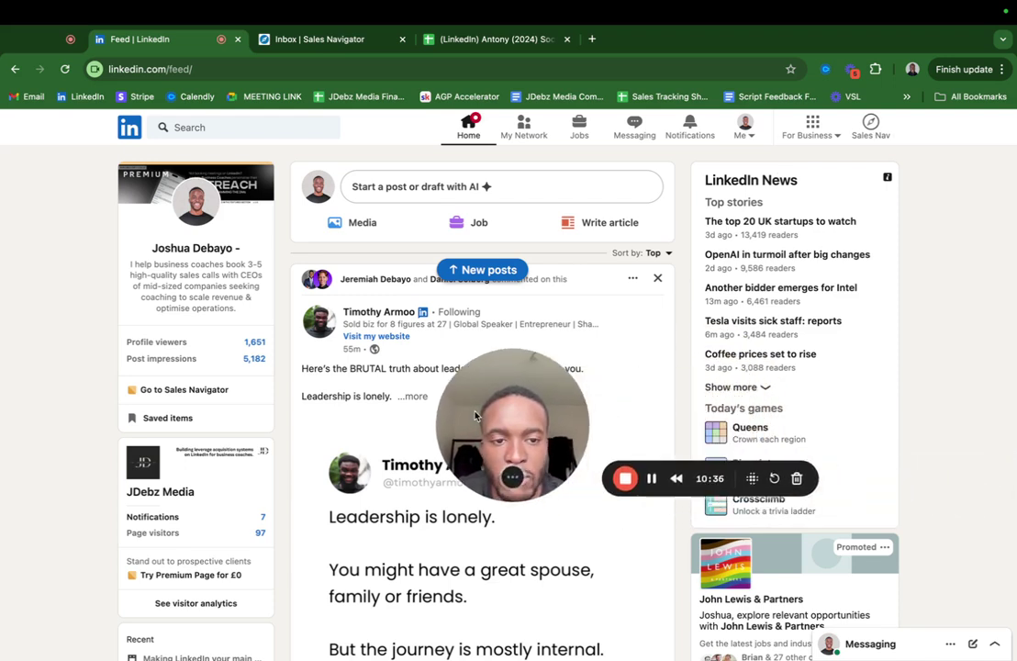
- Switch to Sales Navigator, go to its message inbox and open the newest conversation
{"action": "left_click", "coordinate": [872, 135]}
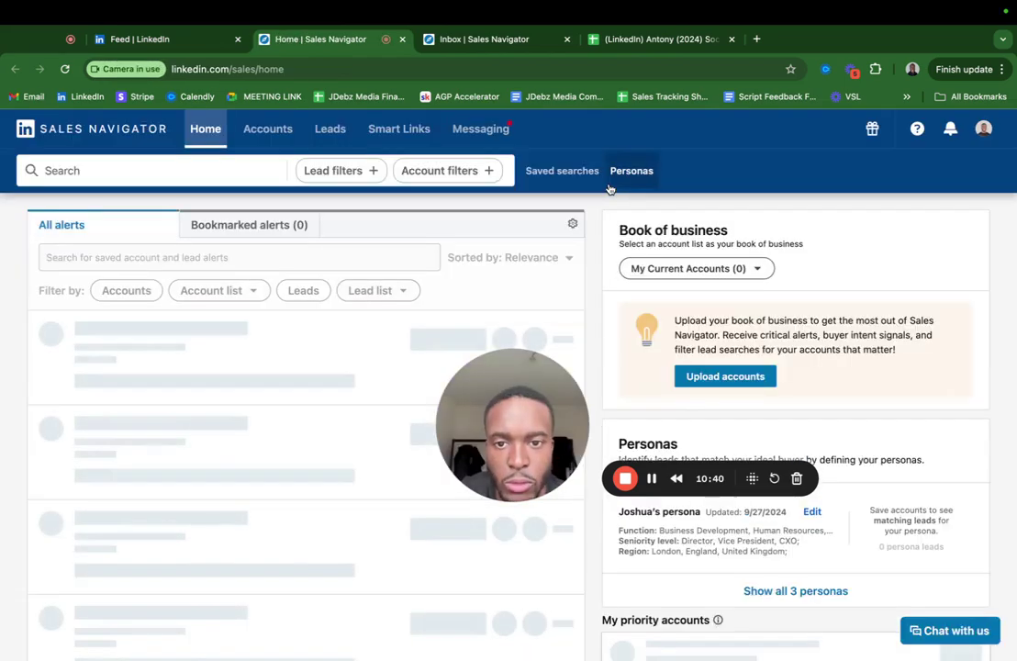
{"action": "left_click_drag", "start_coordinate": [431, 419], "coordinate": [687, 210]}
{"action": "left_click", "coordinate": [480, 128]}
{"action": "left_click", "coordinate": [160, 324]}
- Check the unread messages with the inbox filter and set it back to all messages
{"action": "left_click", "coordinate": [91, 291]}
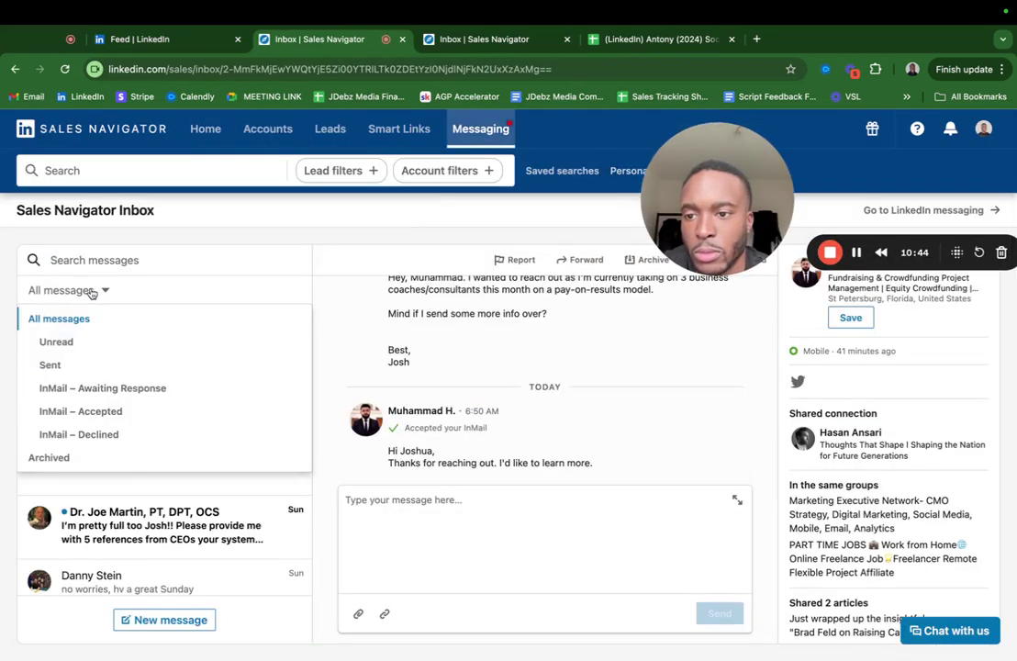
{"action": "left_click", "coordinate": [56, 340]}
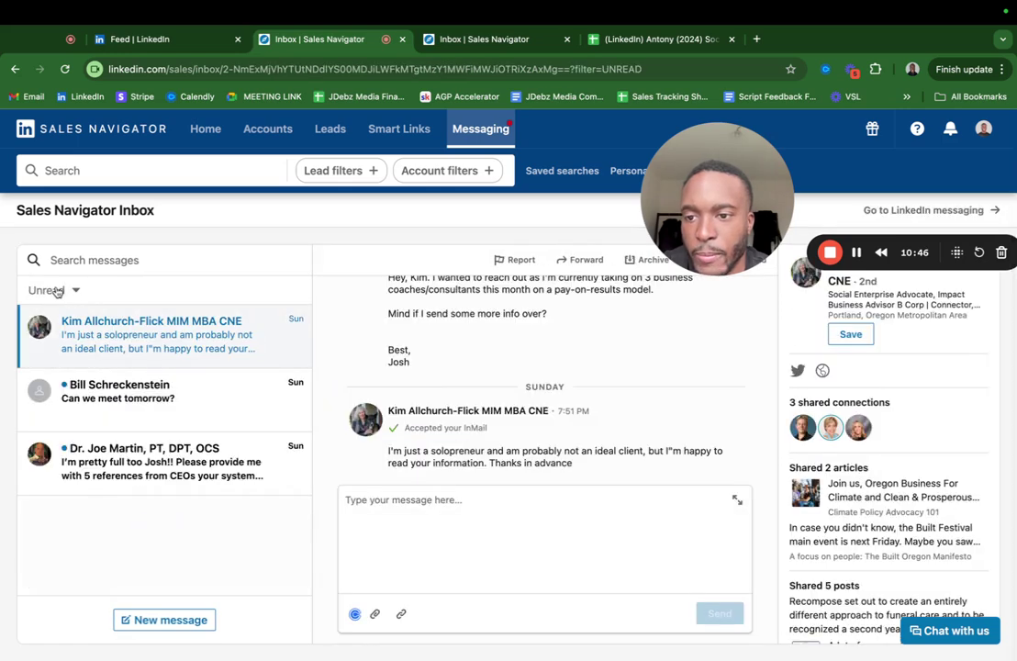
{"action": "left_click", "coordinate": [57, 289]}
{"action": "left_click", "coordinate": [50, 317]}
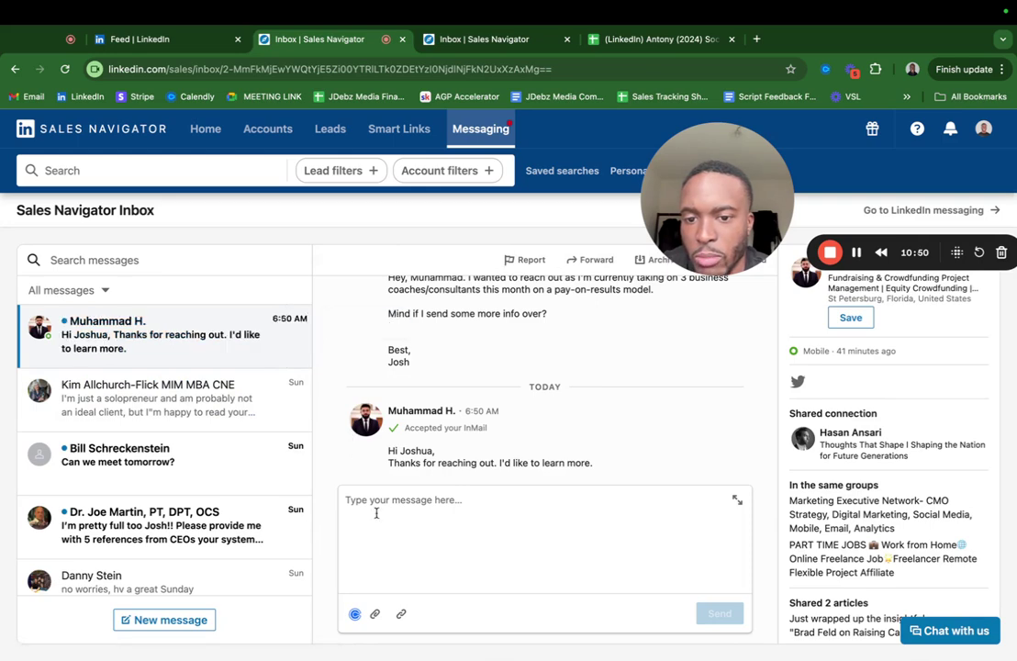
- Copy the info message sent at 9:37 AM in a LinkedIn feed chat, and close the conversation and the message list
{"action": "left_click", "coordinate": [187, 38]}
{"action": "left_click", "coordinate": [881, 642]}
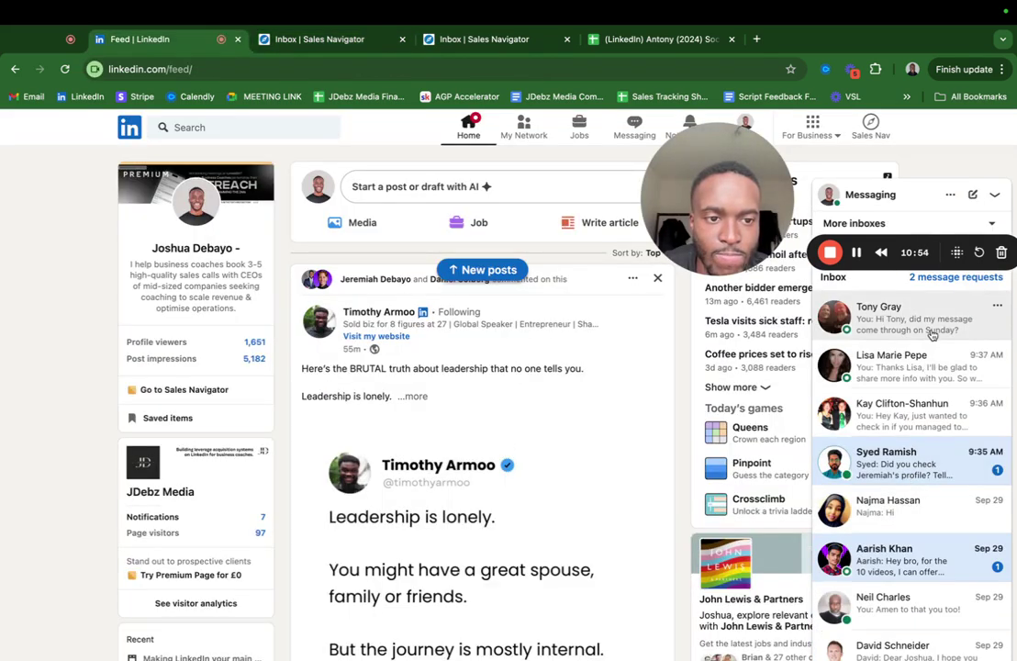
{"action": "left_click", "coordinate": [909, 365]}
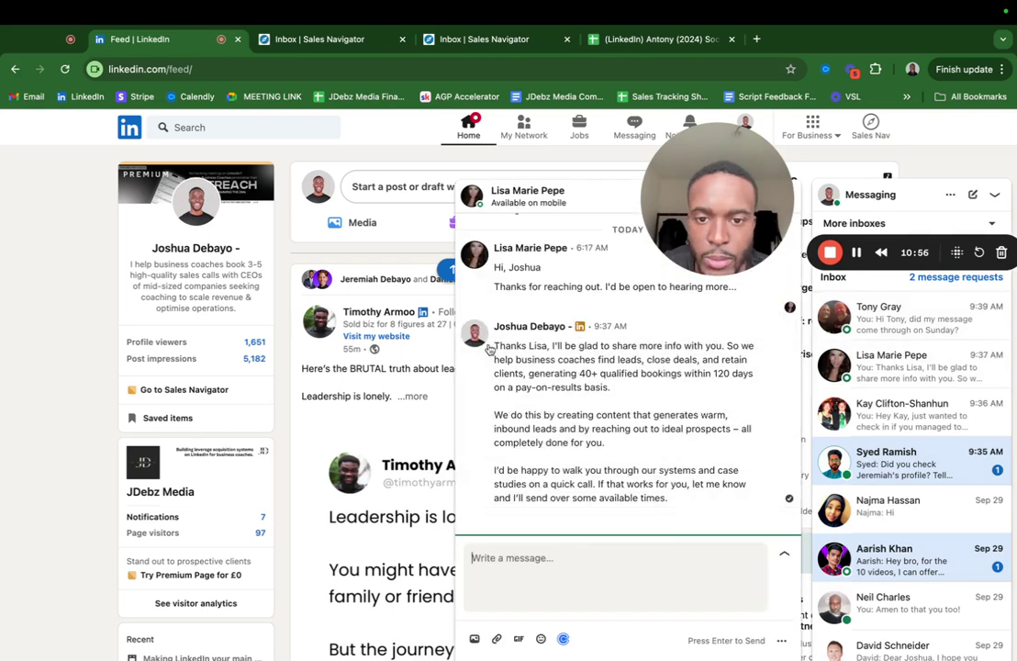
{"action": "left_click_drag", "start_coordinate": [493, 341], "coordinate": [675, 496]}
{"action": "right_click", "coordinate": [587, 387]}
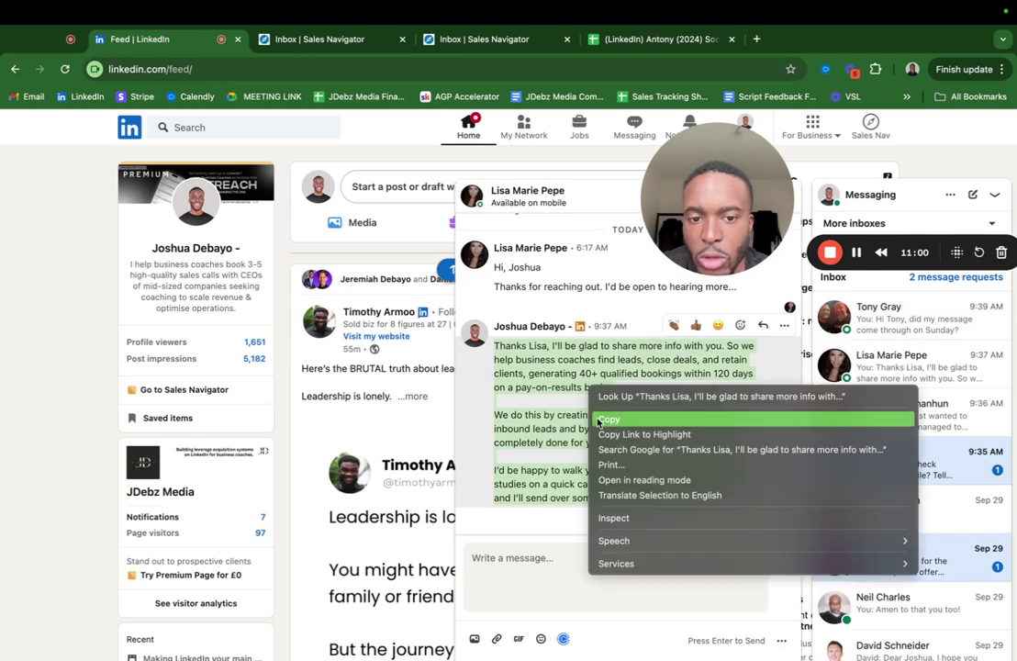
{"action": "left_click", "coordinate": [613, 418]}
{"action": "left_click", "coordinate": [760, 230]}
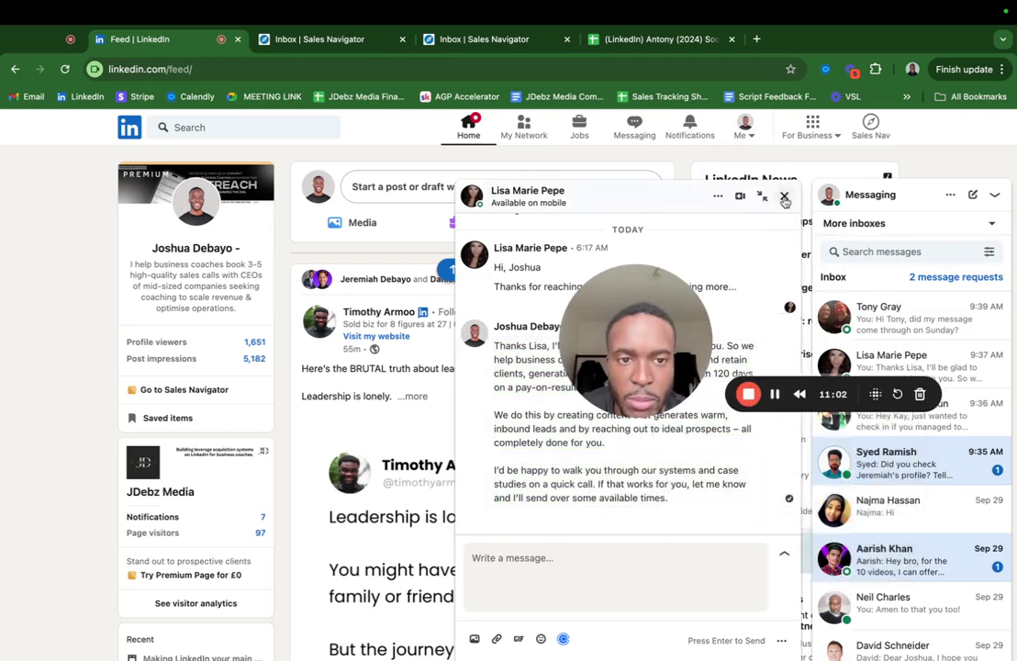
{"action": "left_click", "coordinate": [784, 196]}
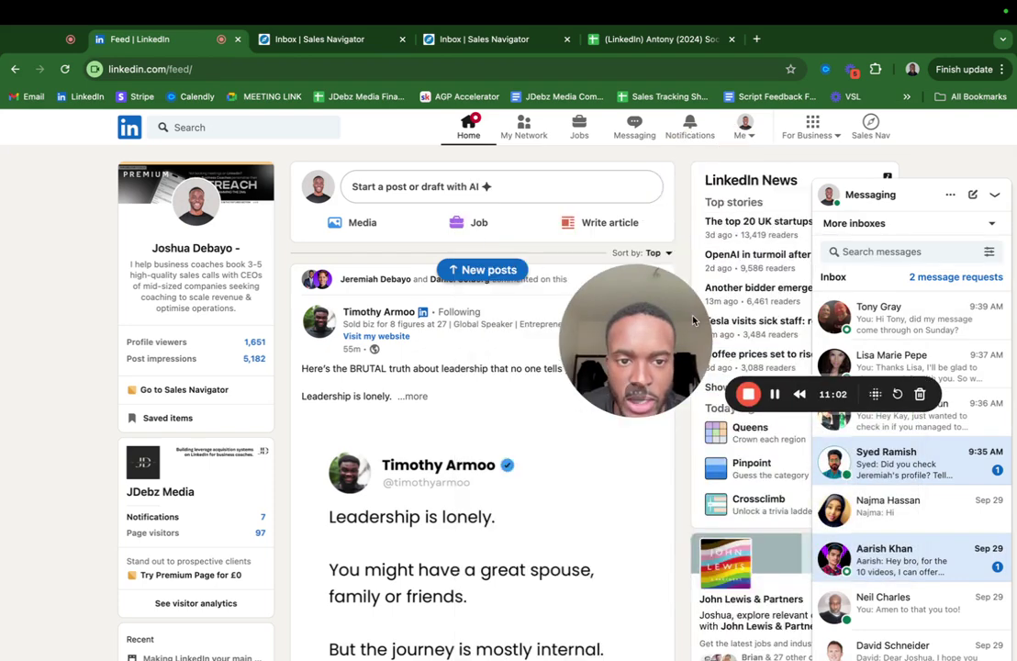
{"action": "left_click", "coordinate": [994, 195]}
- Return to the newest conversation in the Sales Navigator inbox and paste the copied info message as the reply
{"action": "left_click", "coordinate": [645, 33]}
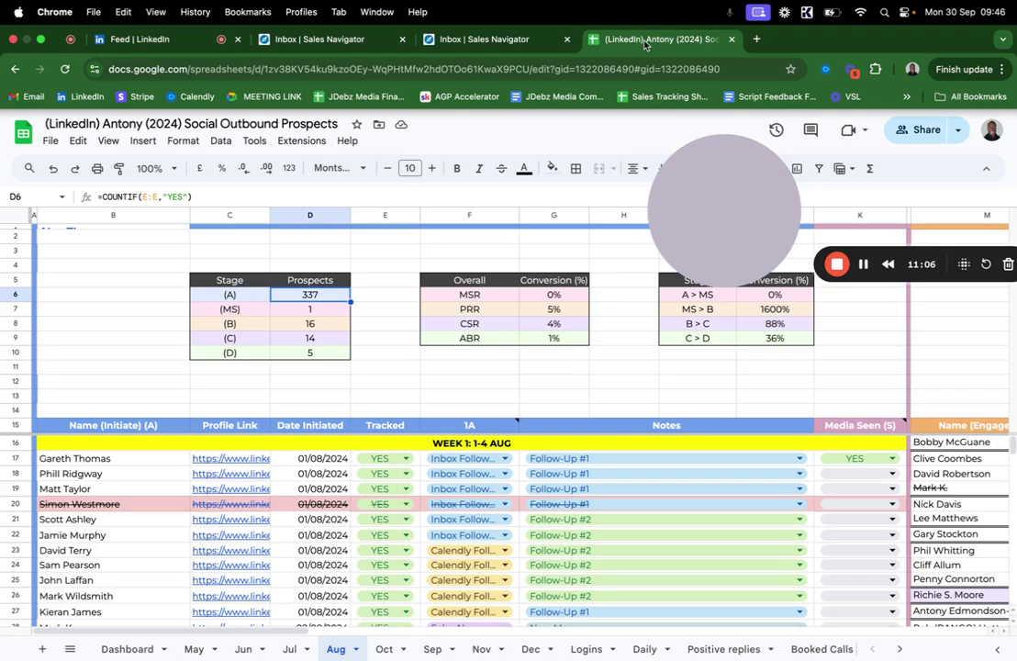
{"action": "left_click", "coordinate": [140, 43]}
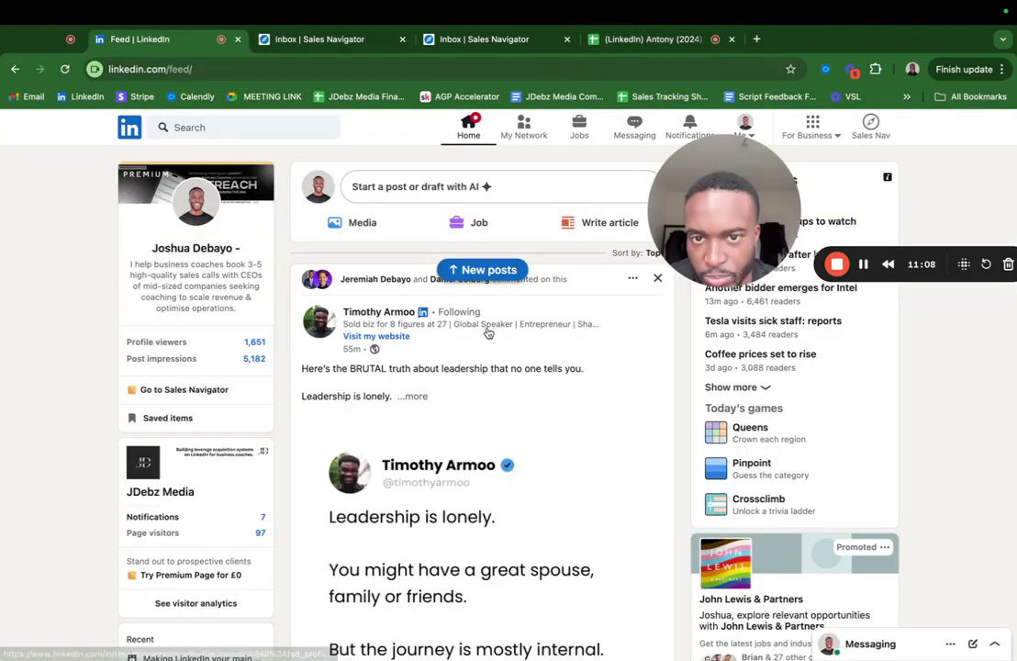
{"action": "left_click", "coordinate": [333, 41]}
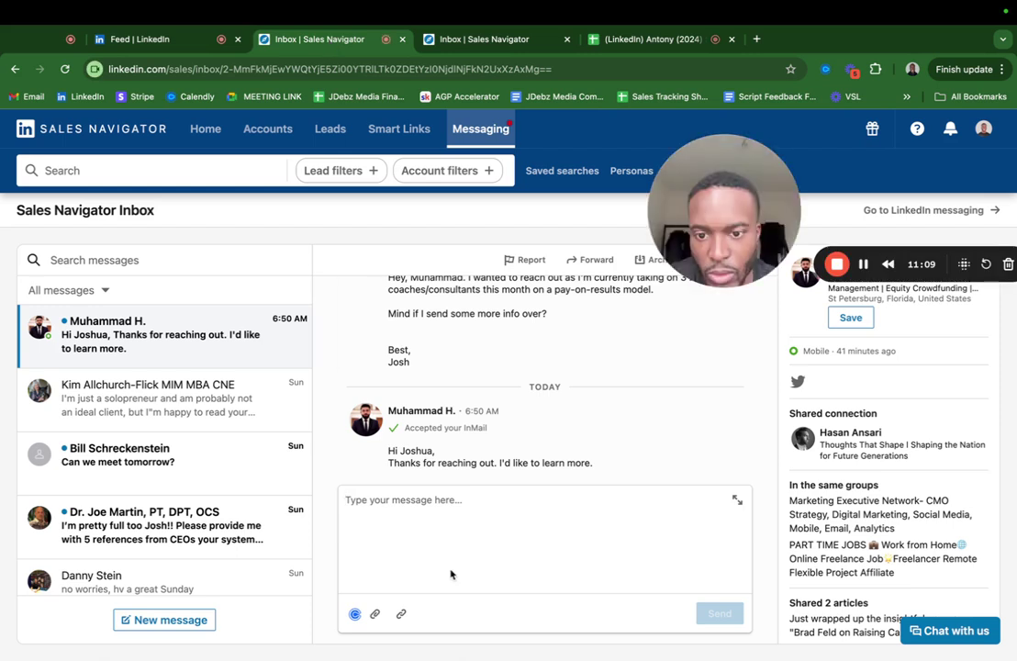
{"action": "key", "text": "ctrl+v"}
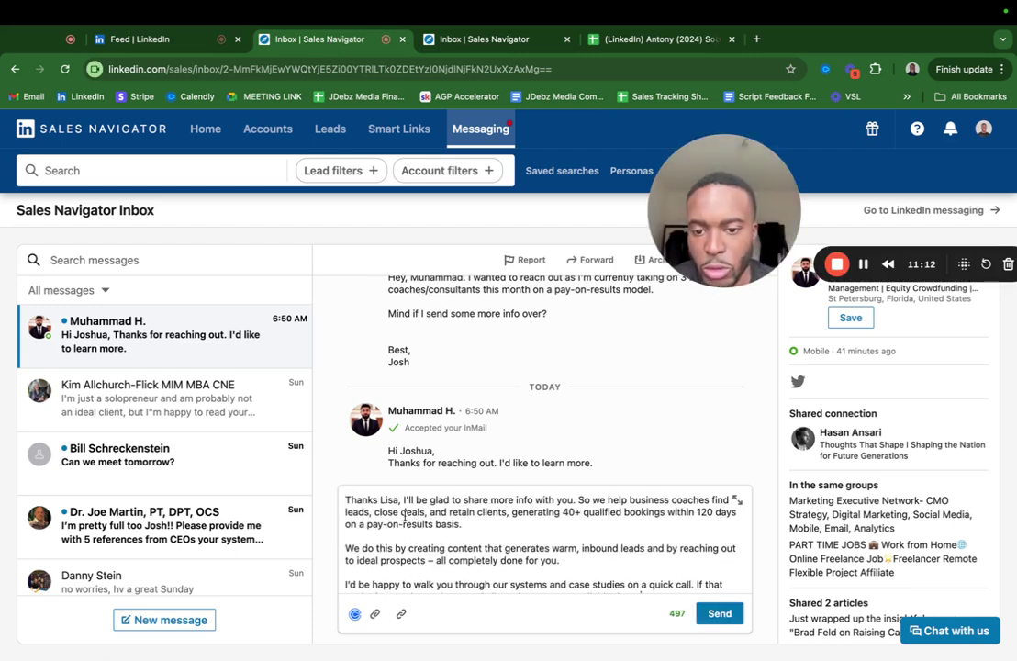
- Replace the name in the reply's greeting with the recipient's first name and check the rest of the draft
{"action": "left_click", "coordinate": [380, 500]}
{"action": "key", "text": "BackSpace"}
{"action": "key", "text": "BackSpace"}
{"action": "key", "text": "BackSpace"}
{"action": "key", "text": "BackSpace"}
{"action": "type", "text": "Muhm"}
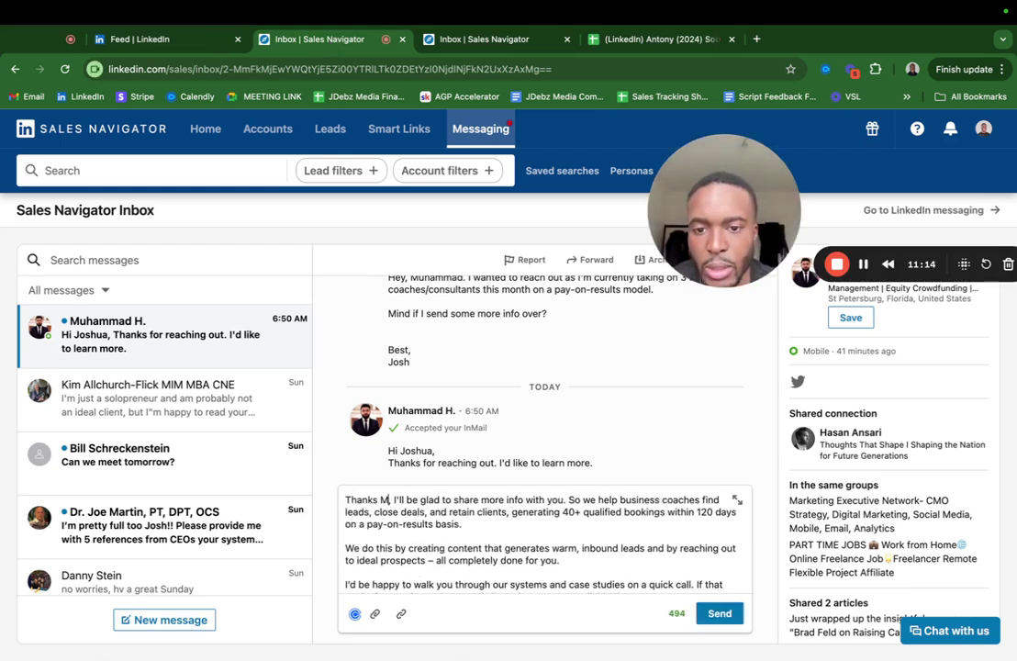
{"action": "type", "text": "mad"}
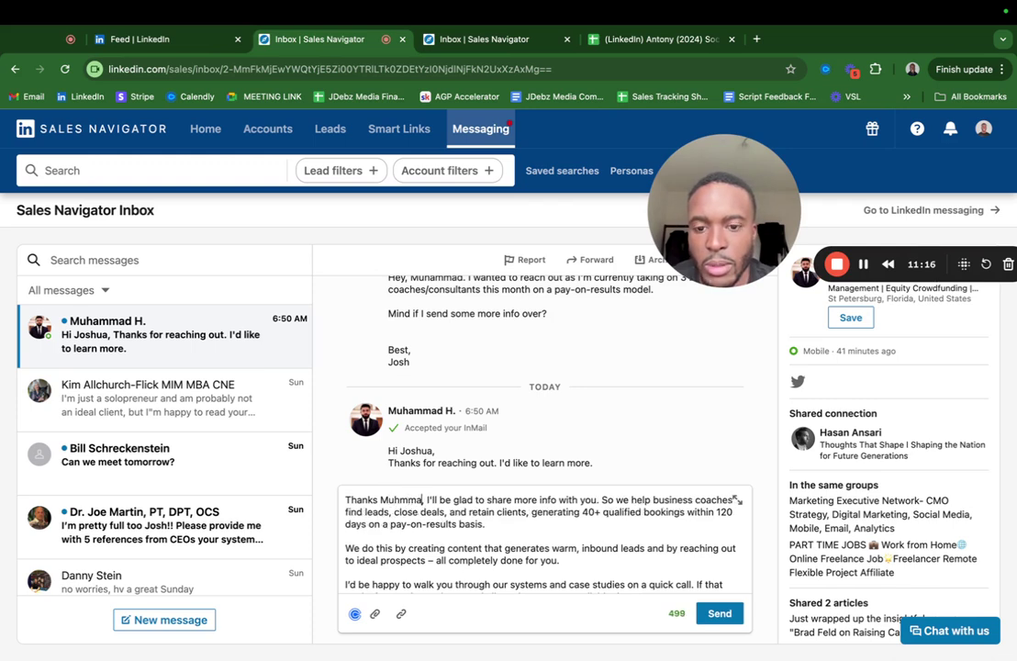
{"action": "key", "text": "BackSpace"}
{"action": "key", "text": "BackSpace"}
{"action": "key", "text": "BackSpace"}
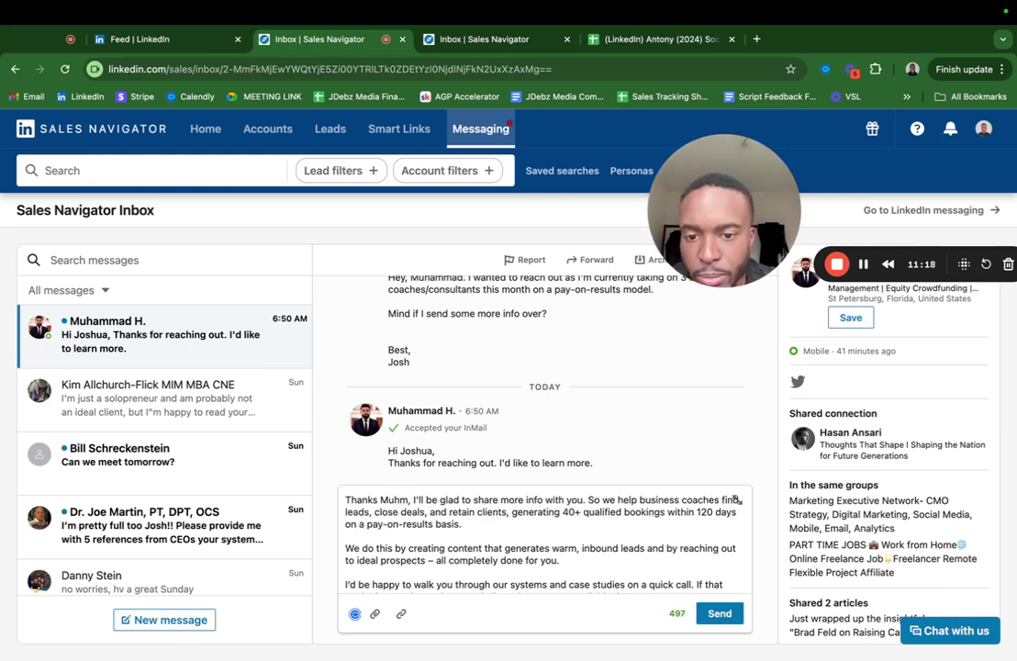
{"action": "key", "text": "BackSpace"}
{"action": "type", "text": "amma"}
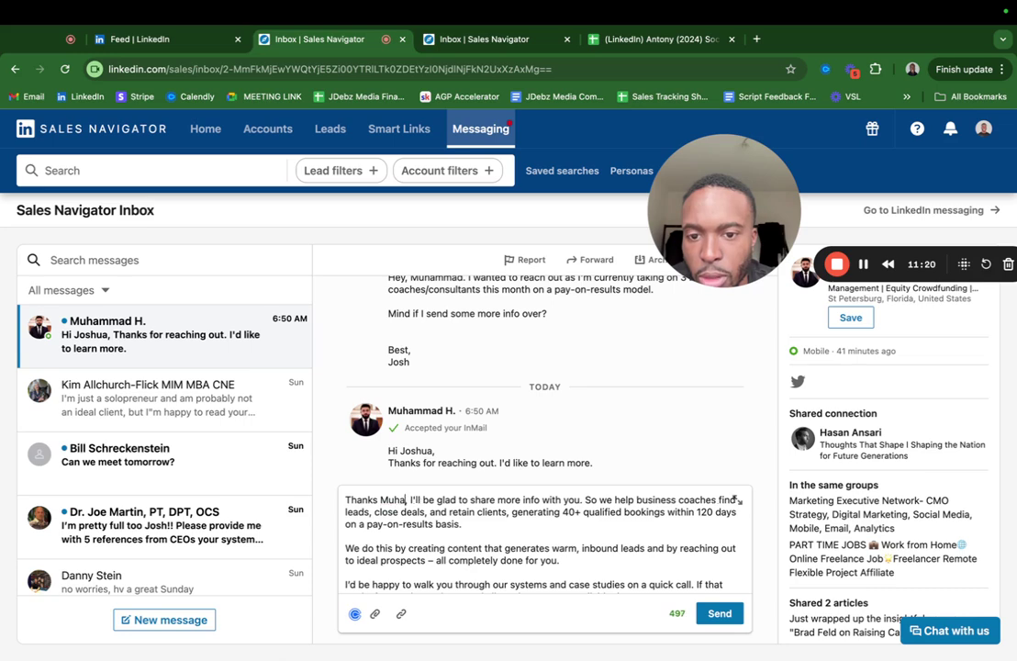
{"action": "type", "text": "d"}
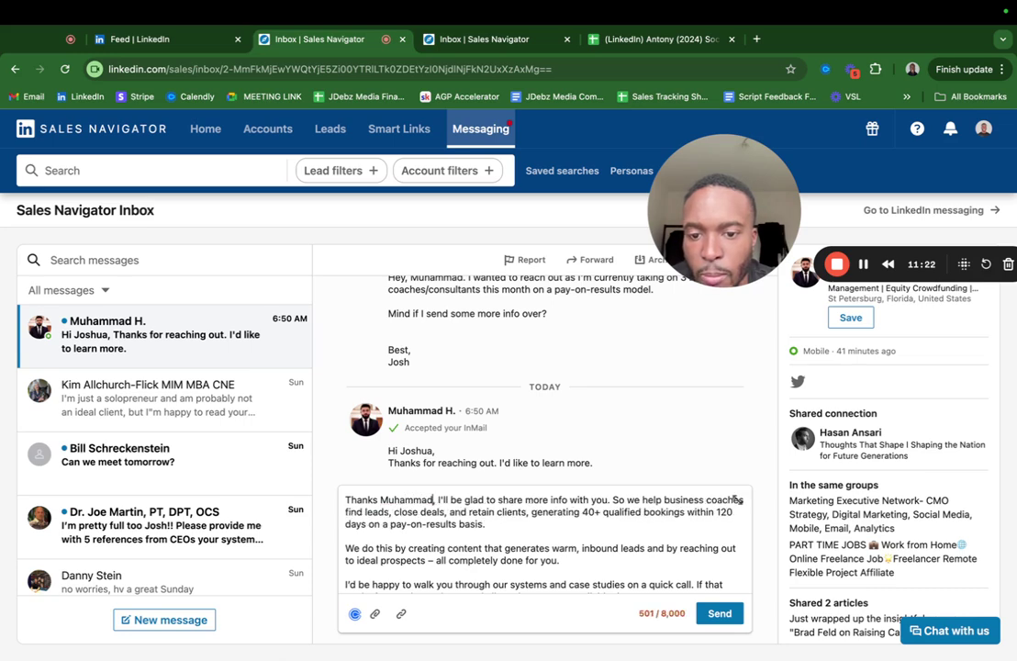
{"action": "scroll", "coordinate": [475, 523], "scroll_direction": "down", "scroll_amount": 1}
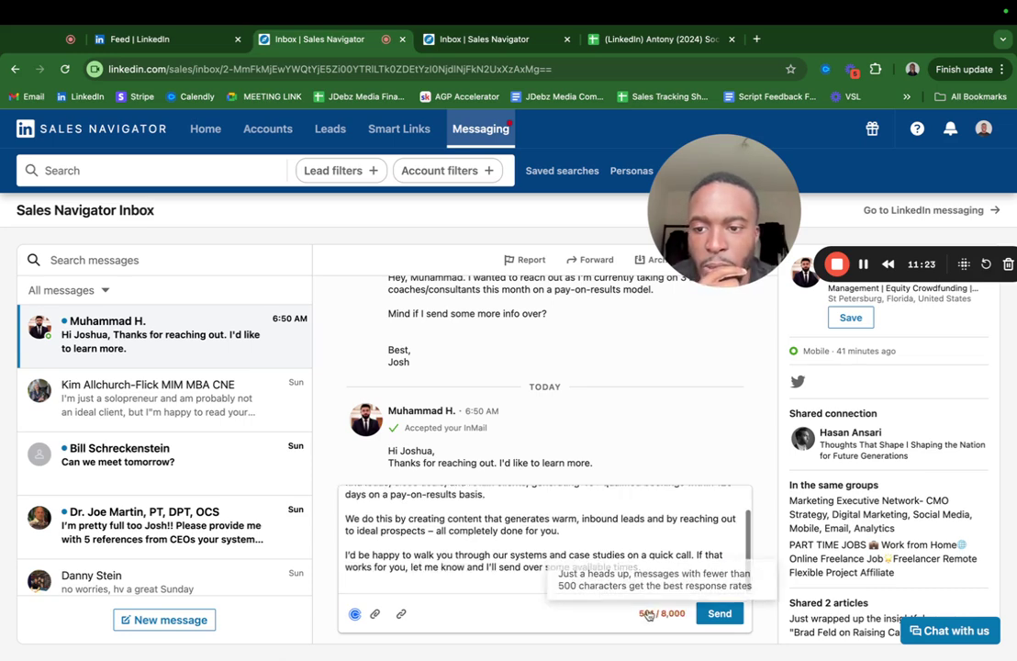
- Send the drafted info reply and open the conversation with the prospect who says they are a solopreneur
{"action": "left_click", "coordinate": [716, 613]}
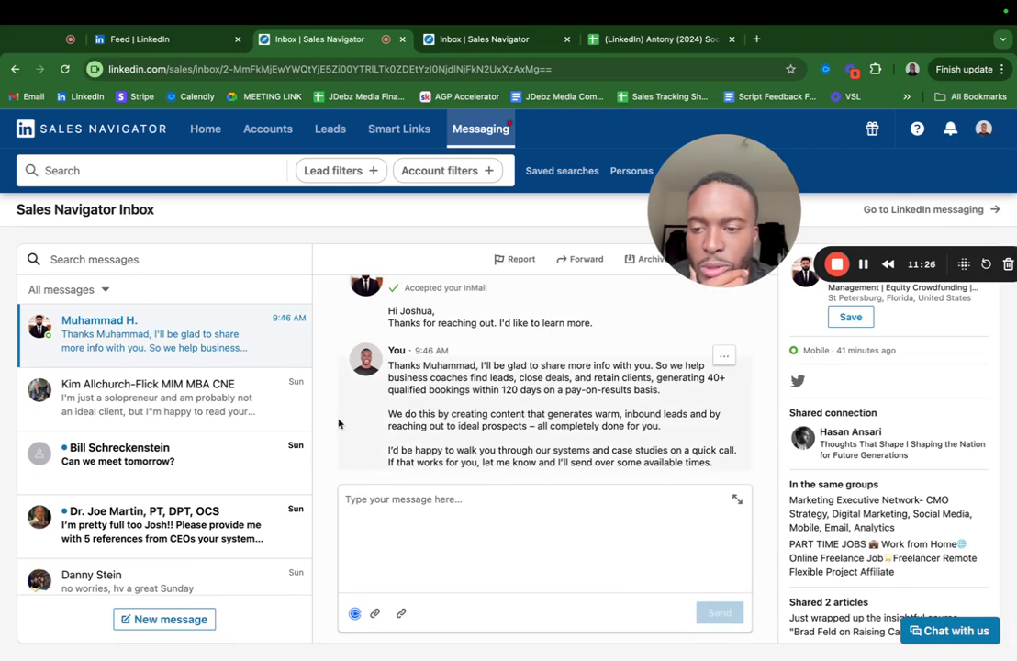
{"action": "left_click", "coordinate": [227, 417]}
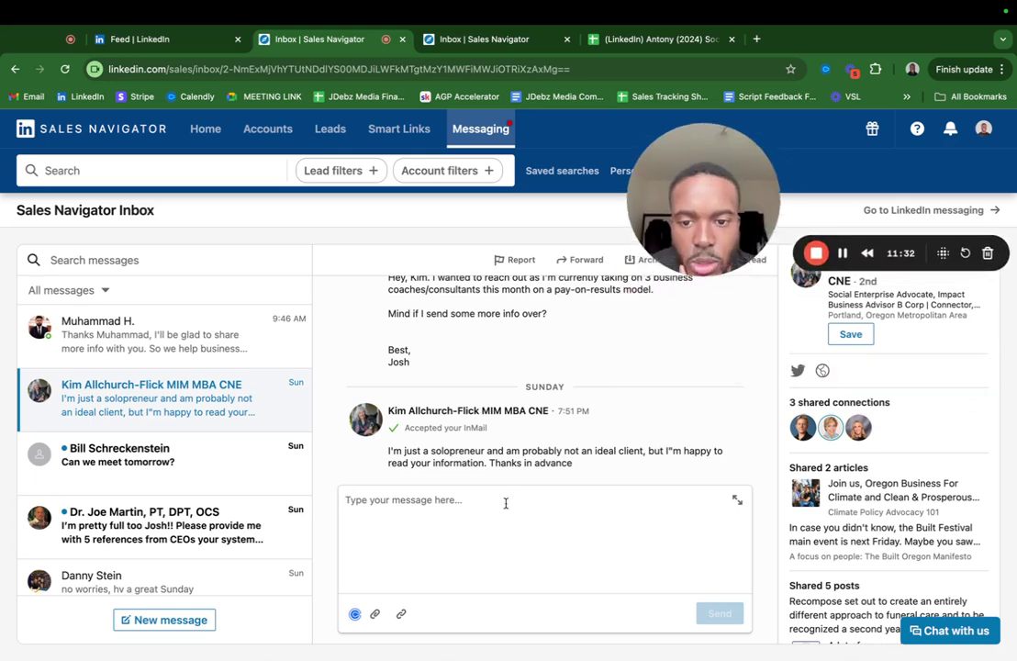
{"action": "scroll", "coordinate": [462, 422], "scroll_direction": "up", "scroll_amount": 2}
{"action": "scroll", "coordinate": [462, 422], "scroll_direction": "down", "scroll_amount": 2}
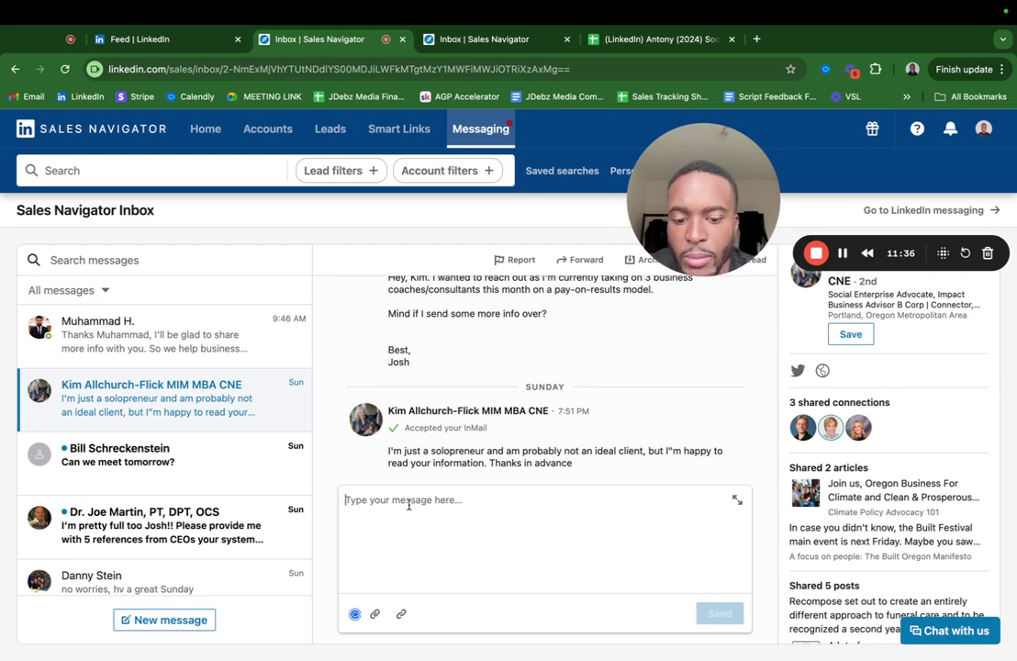
- Write a reply greeting the prospect by first name, stating "majority of my clients are actually soloprenuers so it might be a good fit."
{"action": "type", "text": "H"}
{"action": "key", "text": "BackSpace"}
{"action": "type", "text": "H"}
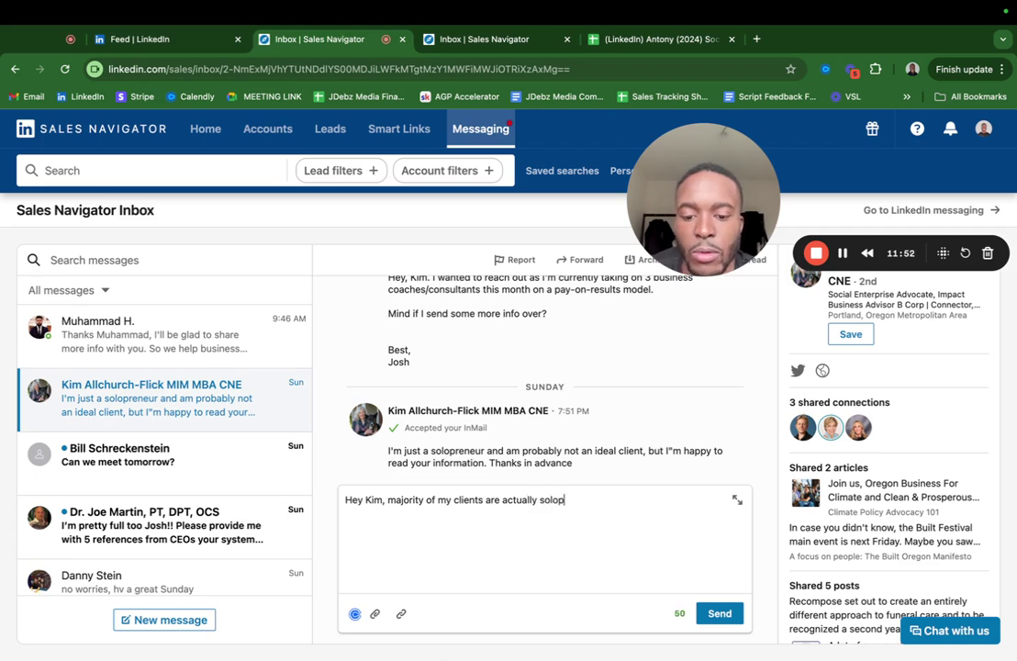
{"action": "type", "text": "eurs s"}
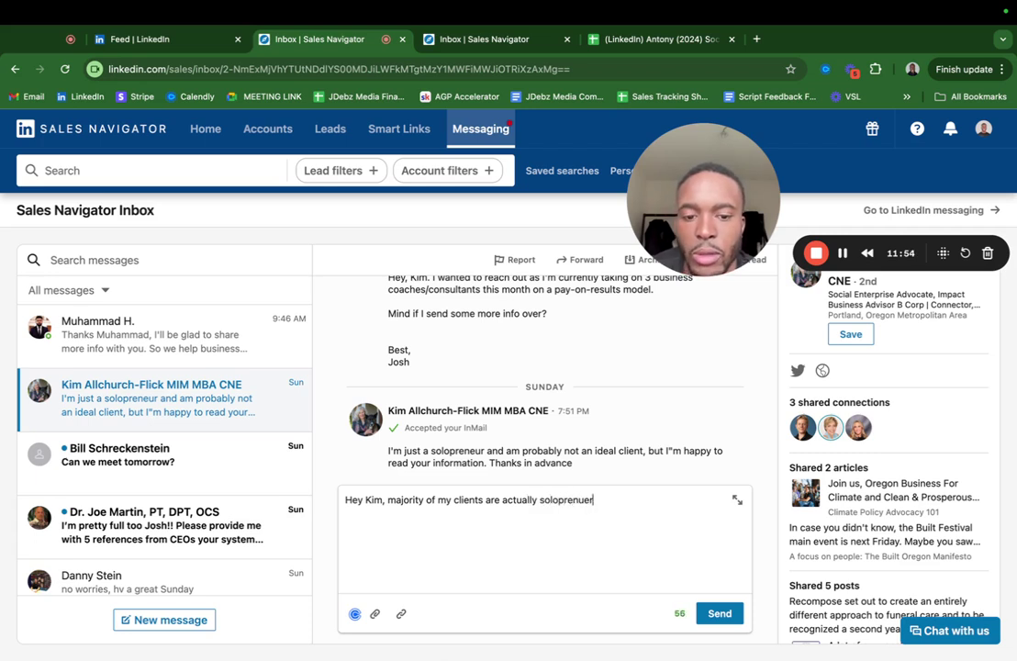
{"action": "type", "text": "o  "}
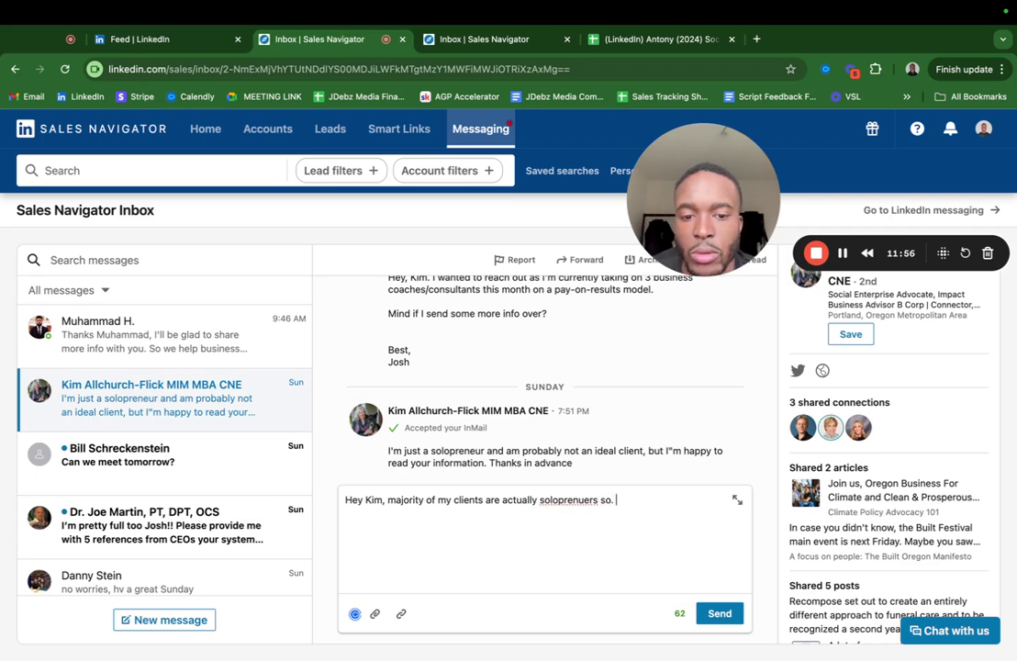
{"action": "type", "text": "it mig"}
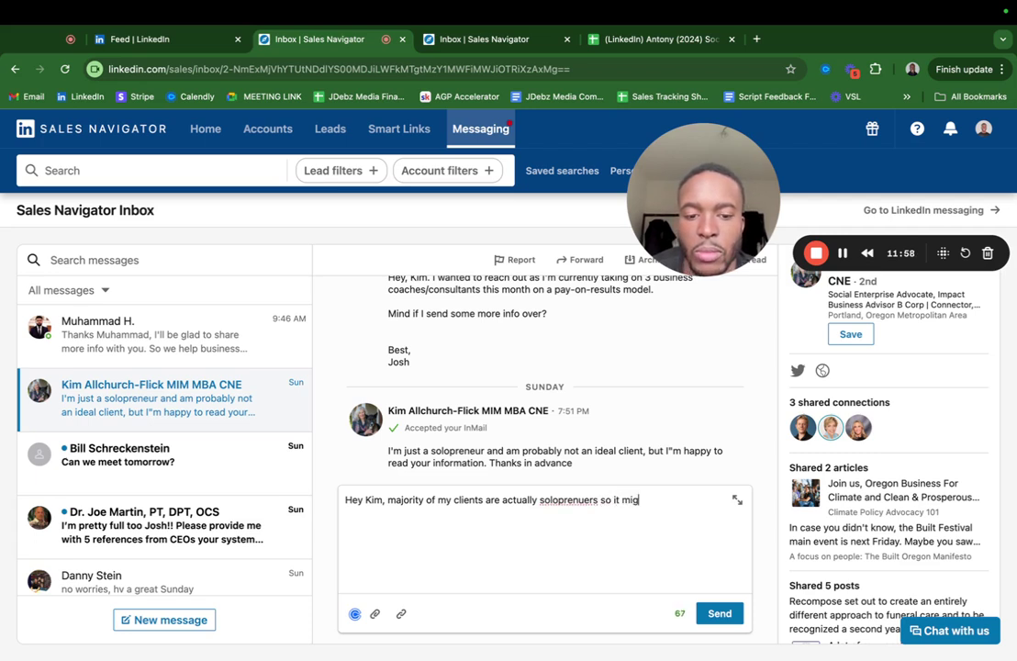
{"action": "type", "text": "htbbe a good fit."}
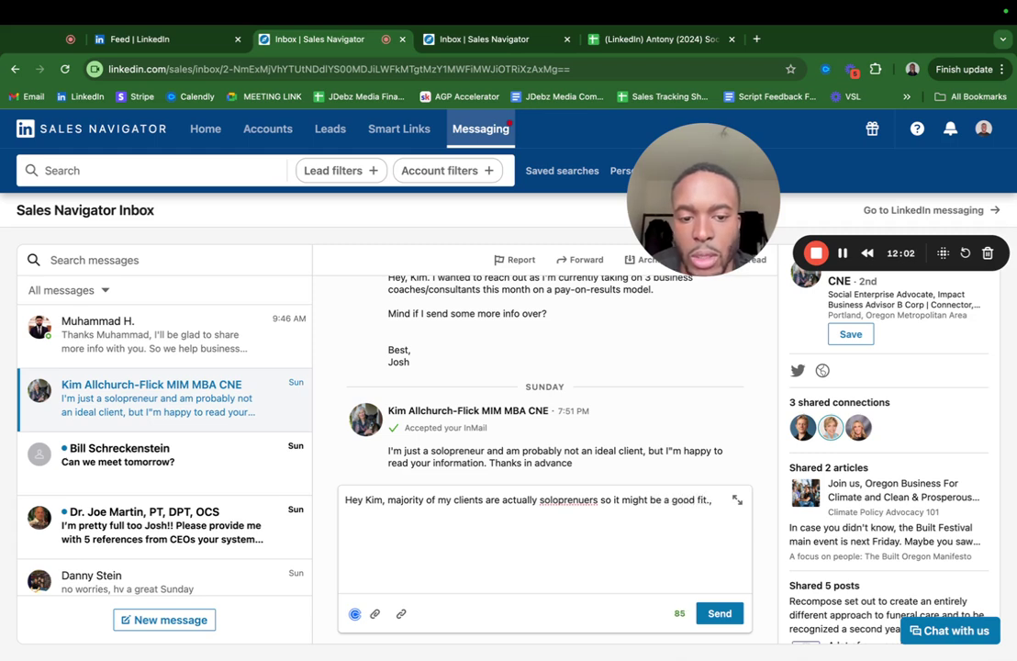
- Correct the misspelled word in the reply's opening line to "solopreneur"
{"action": "right_click", "coordinate": [565, 504]}
{"action": "key", "text": "Escape"}
{"action": "left_click", "coordinate": [562, 505]}
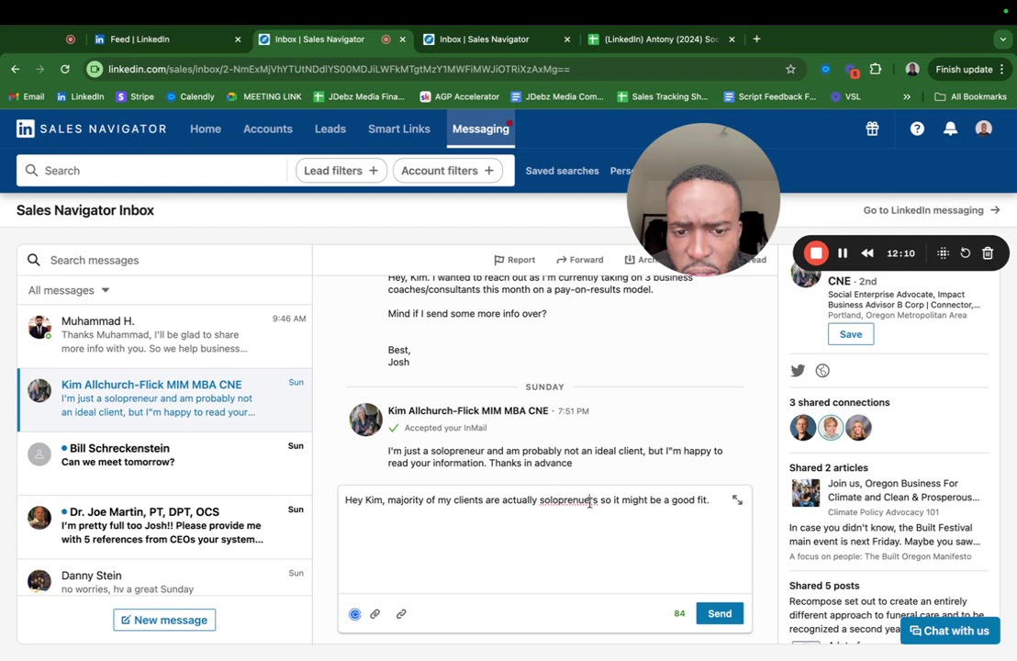
{"action": "key", "text": "BackSpace"}
{"action": "key", "text": "Delete"}
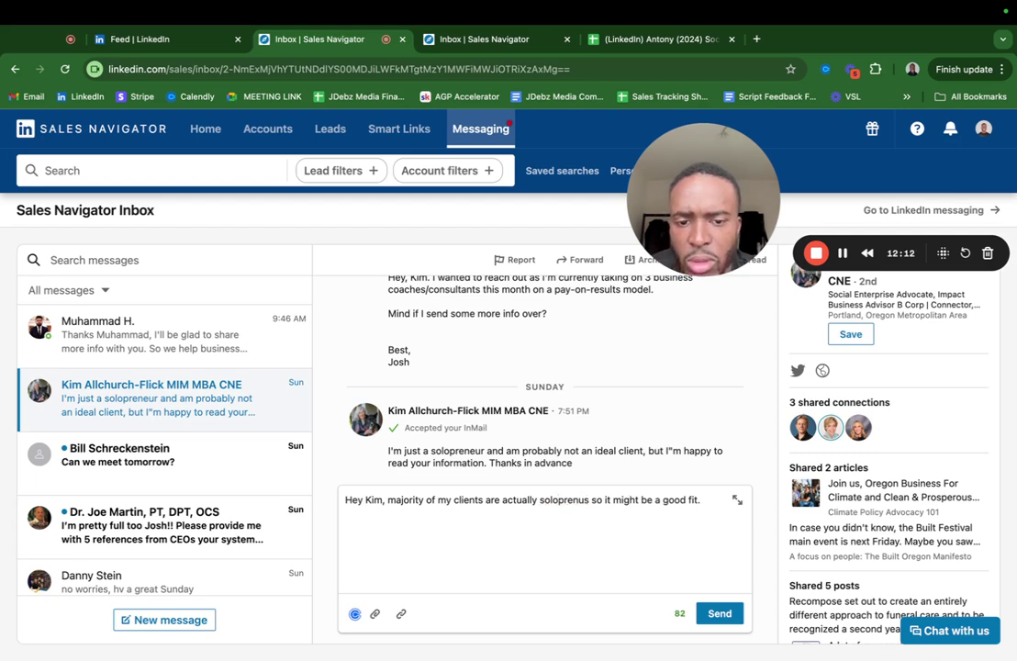
{"action": "key", "text": "BackSpace"}
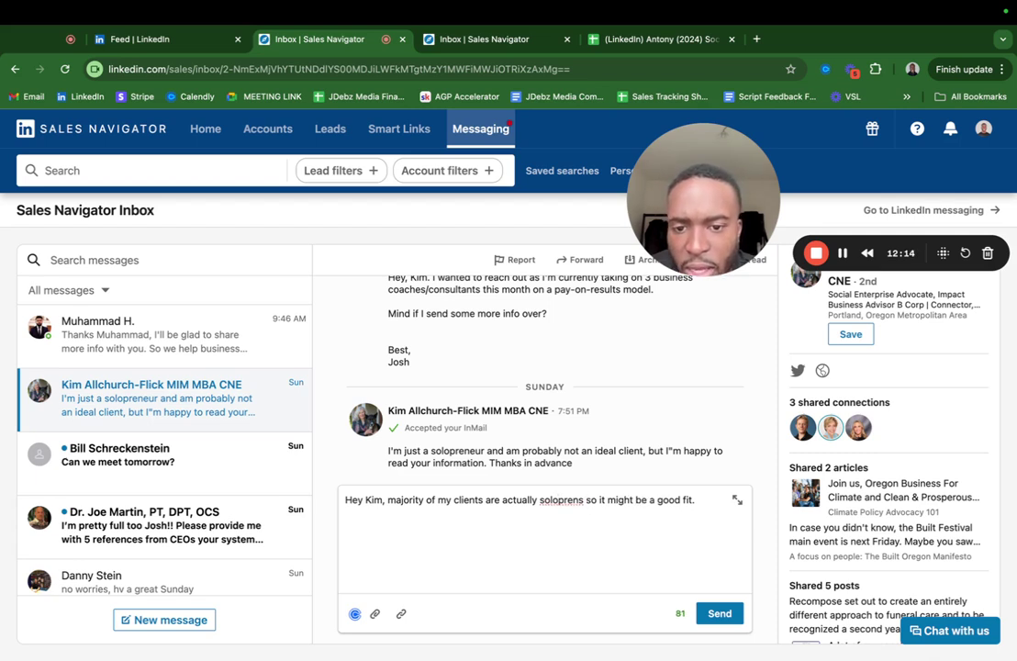
{"action": "type", "text": "eur"}
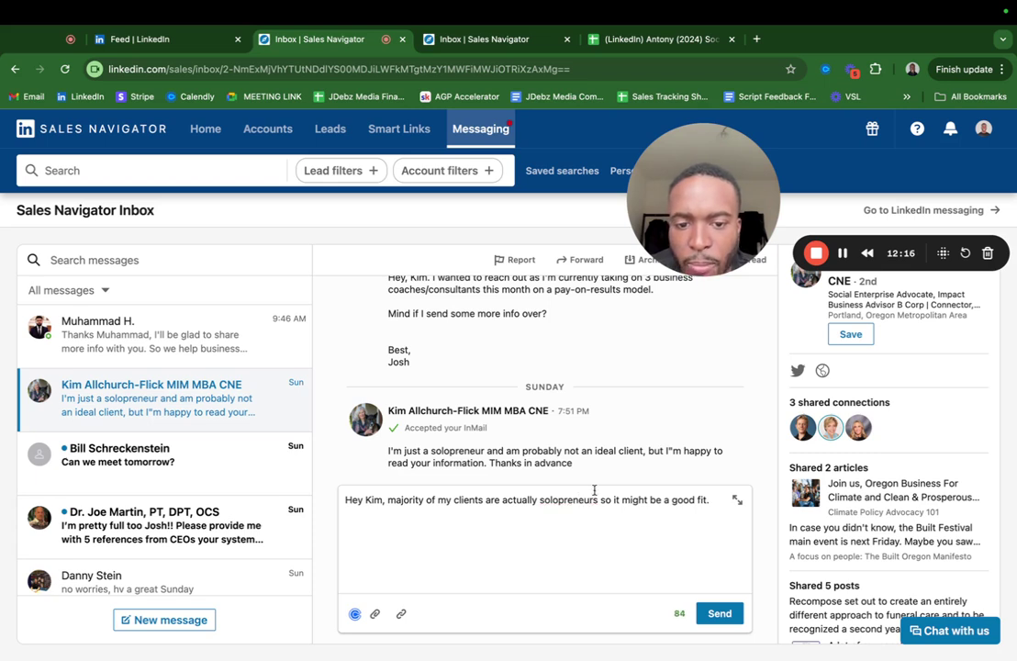
{"action": "key", "text": "Delete"}
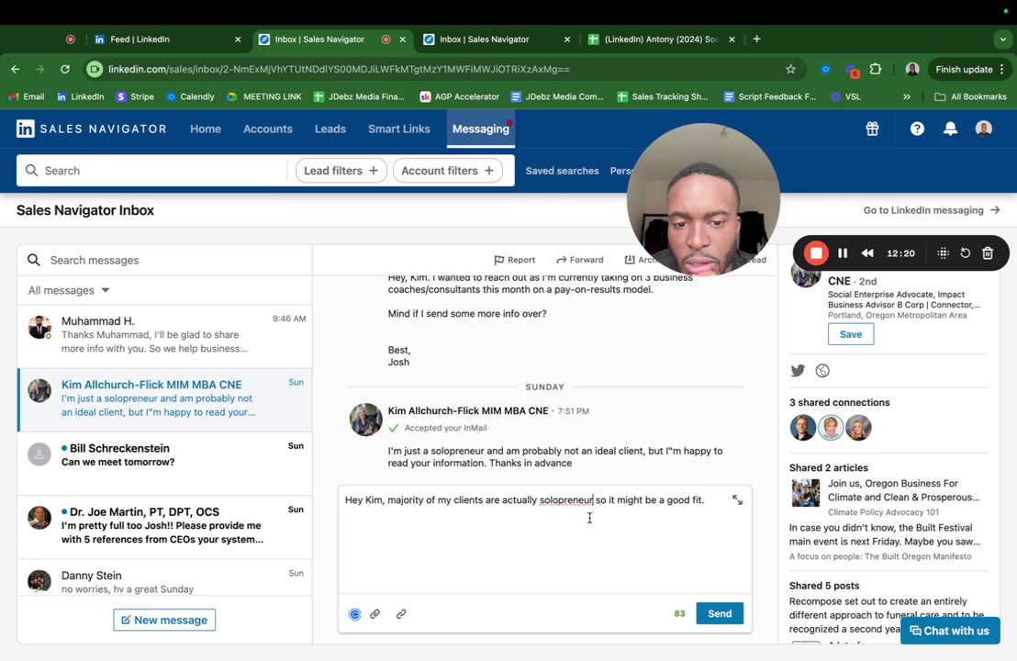
- Paste the copied info message as a new paragraph below the reply's opening line
{"action": "left_click", "coordinate": [718, 499]}
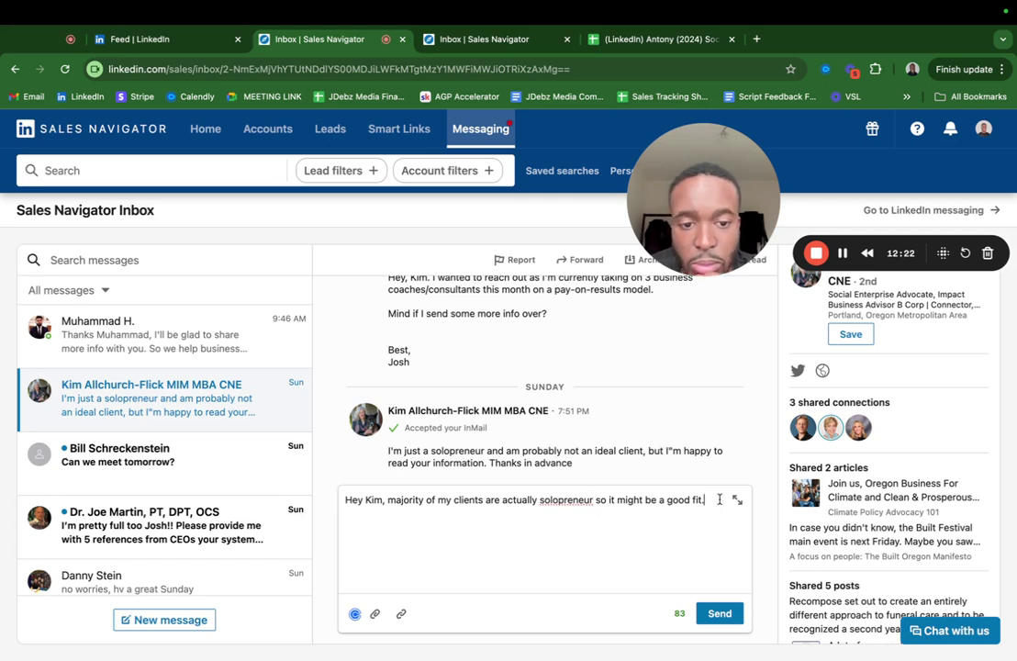
{"action": "key", "text": "Return"}
{"action": "key", "text": "Return"}
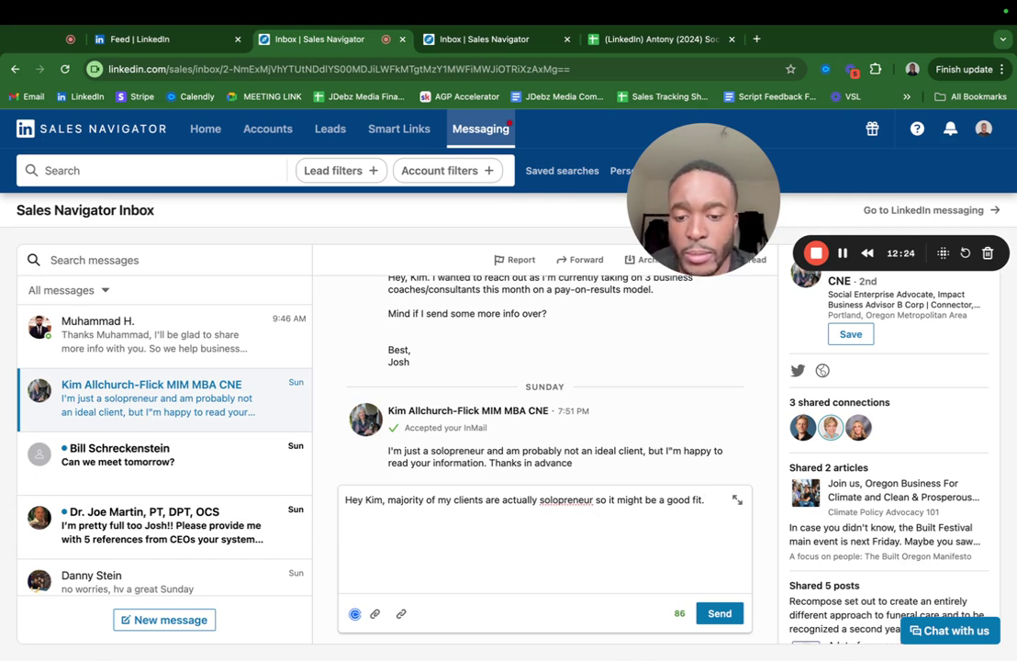
{"action": "key", "text": "super+v"}
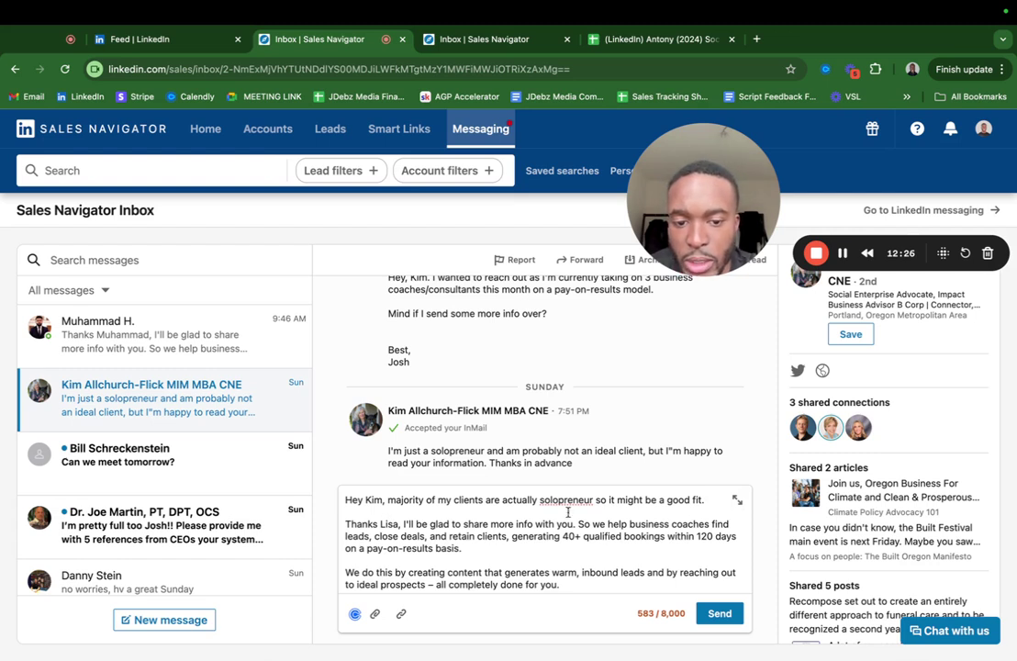
- Delete the pasted thank-you sentence ending in "share more info with you." and send the reply
{"action": "left_click_drag", "start_coordinate": [577, 524], "coordinate": [341, 523]}
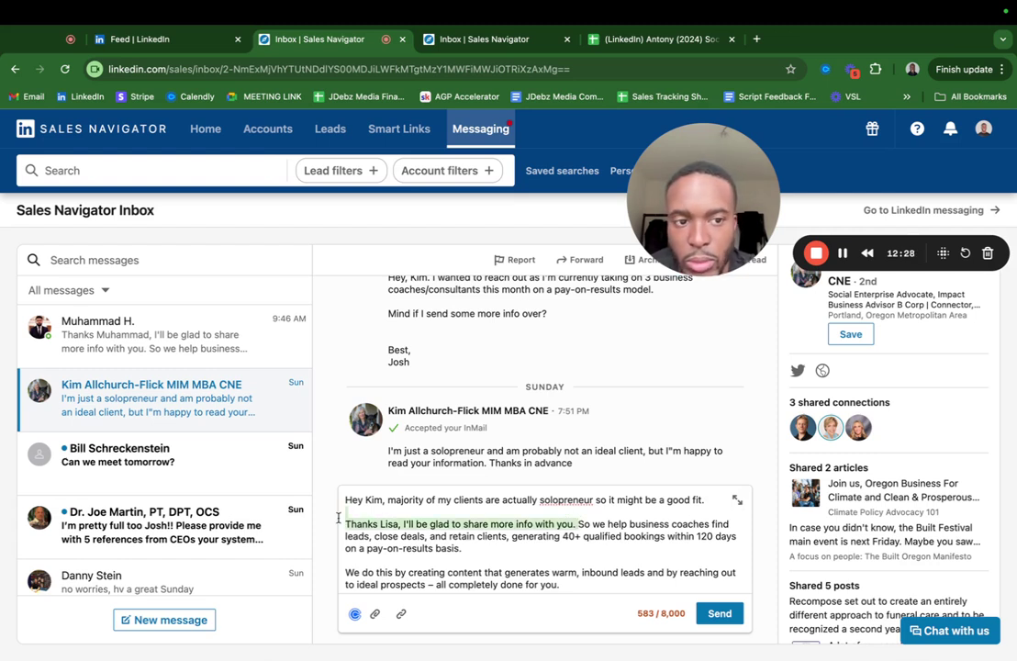
{"action": "key", "text": "BackSpace"}
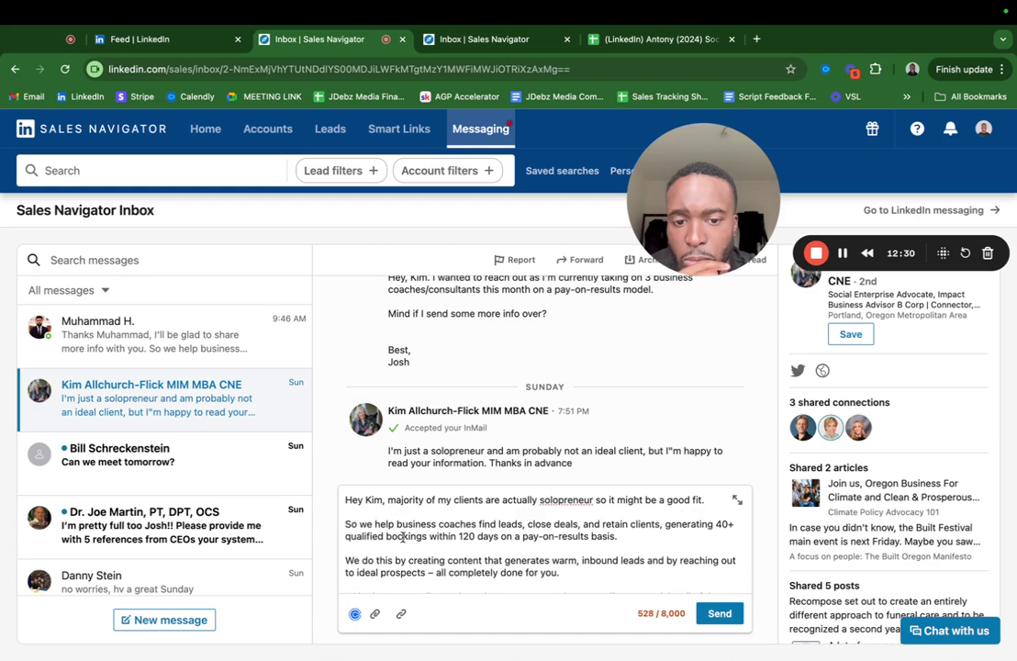
{"action": "scroll", "coordinate": [402, 538], "scroll_direction": "down", "scroll_amount": 2}
{"action": "left_click", "coordinate": [719, 613]}
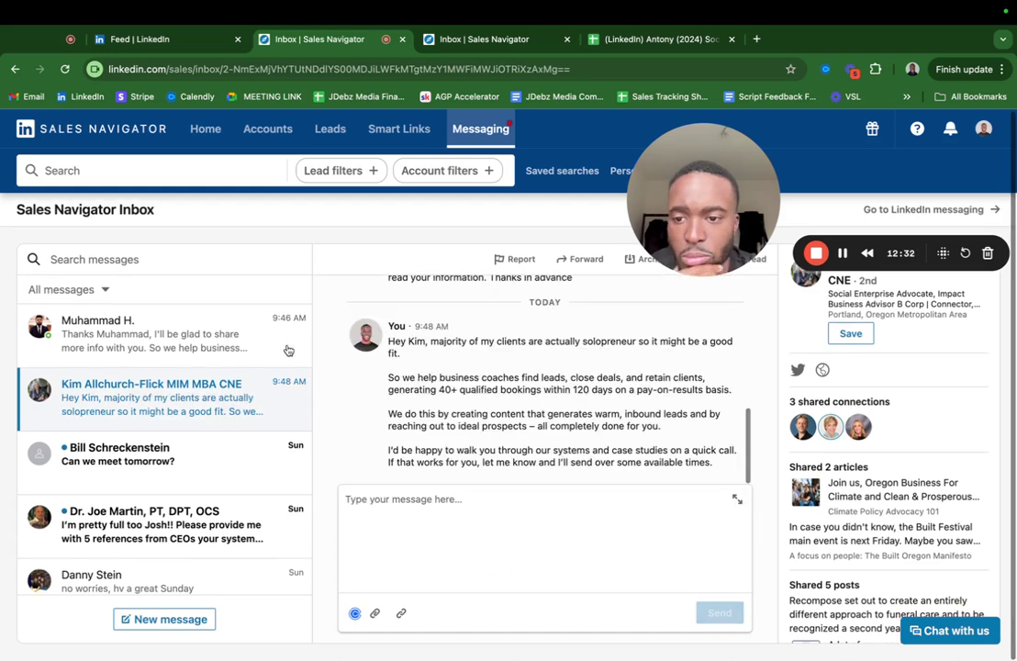
- Open the conversation asking "Can we meet tomorrow?", review its earlier messages and start a reply
{"action": "left_click", "coordinate": [131, 466]}
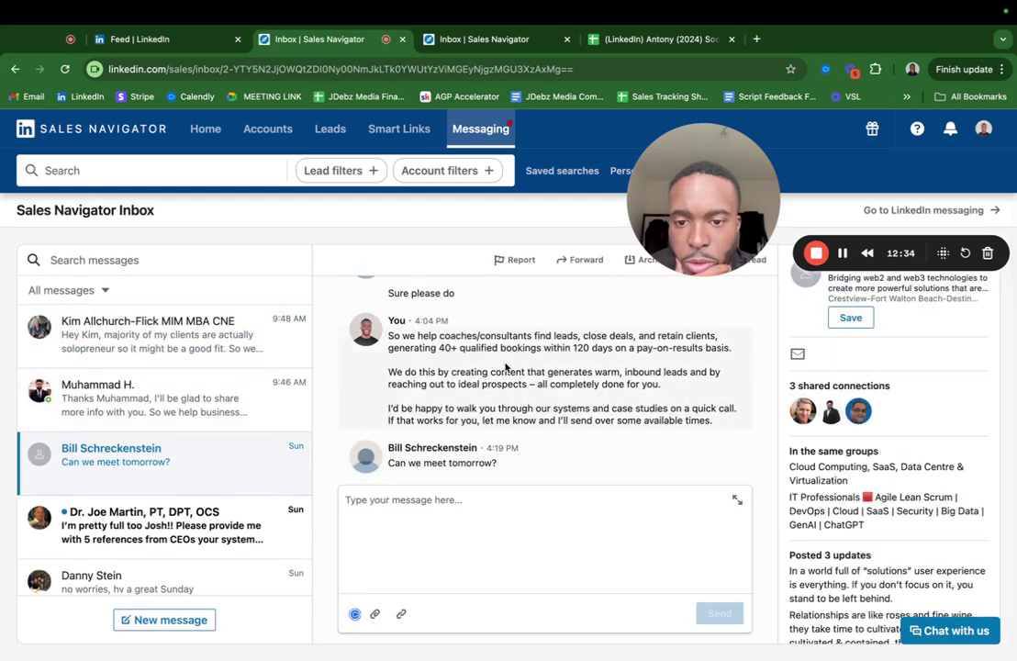
{"action": "scroll", "coordinate": [503, 367], "scroll_direction": "up", "scroll_amount": 5}
{"action": "scroll", "coordinate": [504, 367], "scroll_direction": "down", "scroll_amount": 5}
{"action": "left_click", "coordinate": [424, 526]}
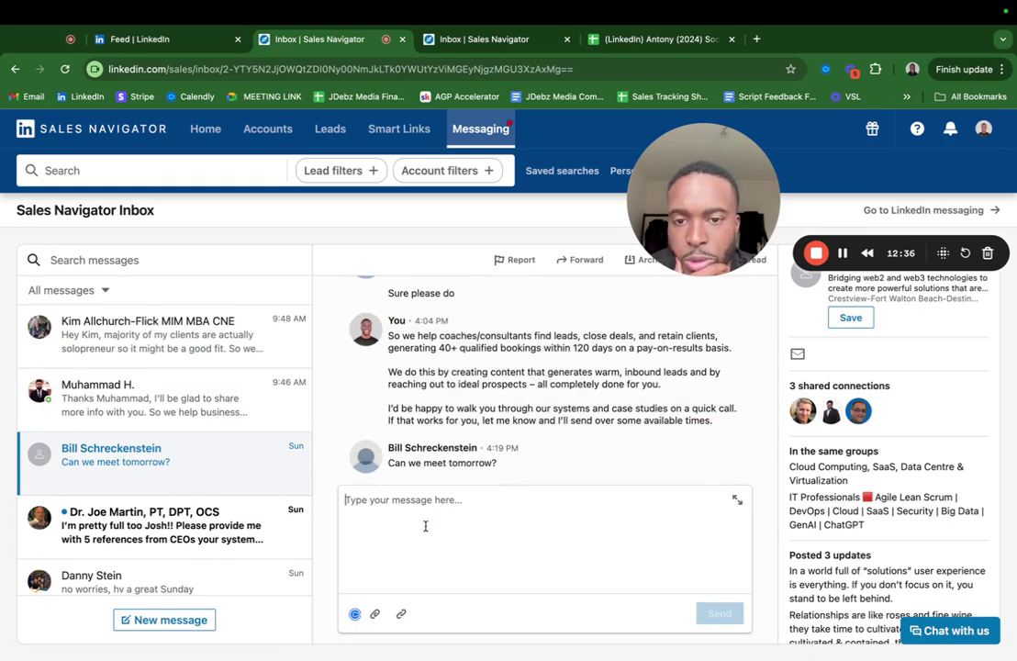
- Open the bookmarked Calendly booking page for the JDebz Media Discovery Call in a new tab
{"action": "key", "text": "super+t"}
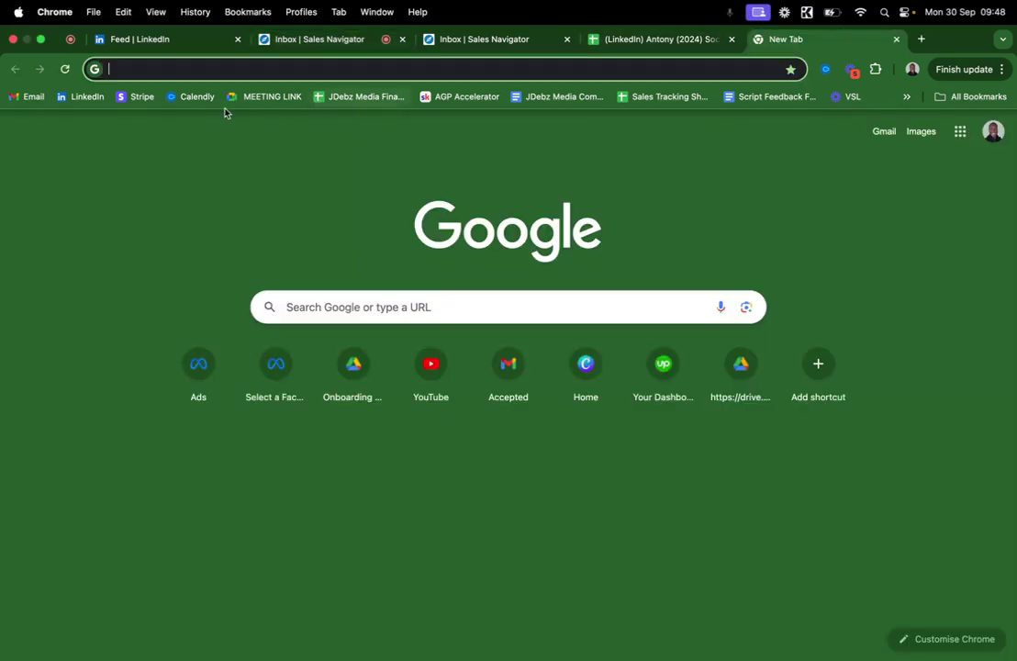
{"action": "left_click", "coordinate": [194, 97]}
{"action": "left_click", "coordinate": [183, 70]}
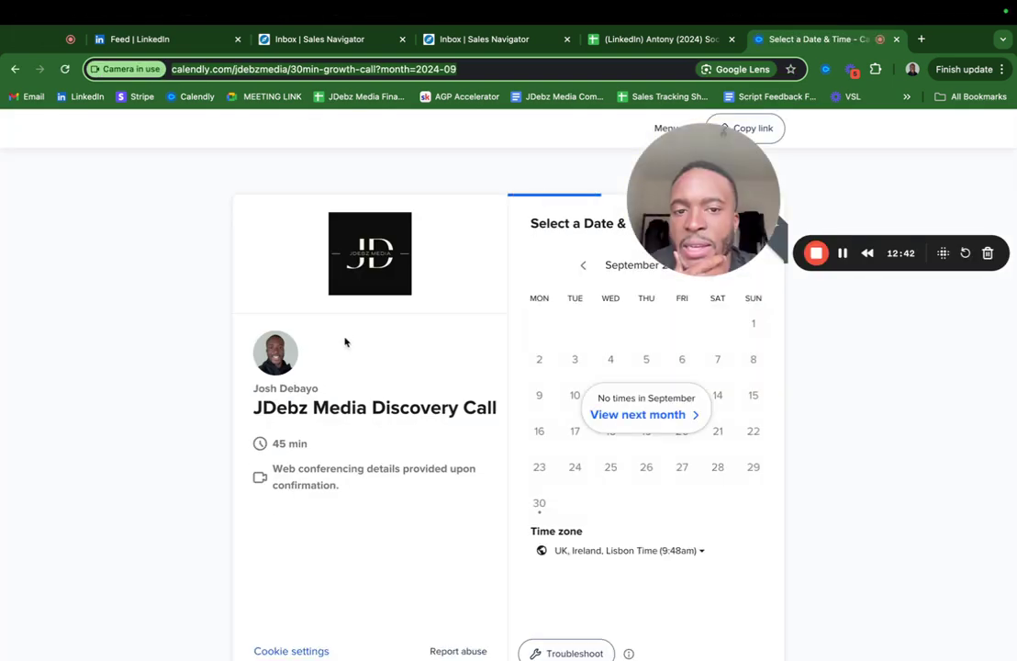
{"action": "left_click_drag", "start_coordinate": [695, 271], "coordinate": [125, 359]}
{"action": "scroll", "coordinate": [683, 576], "scroll_direction": "down", "scroll_amount": 1}
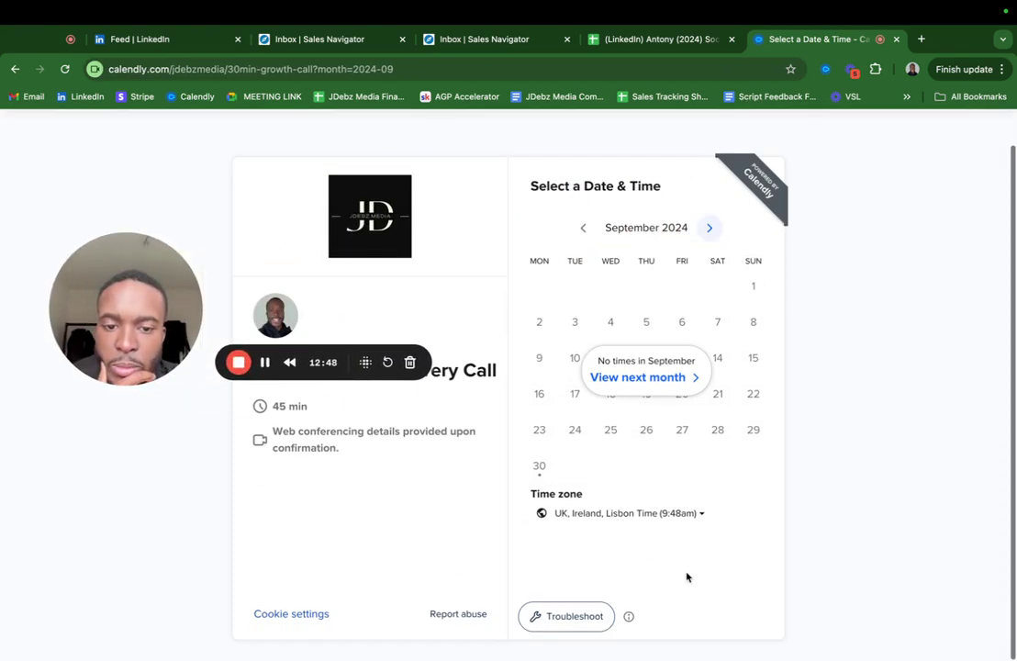
- Select the 10:45am slot on Tuesday, October 1, 2024 and continue to the booking details
{"action": "left_click", "coordinate": [710, 228]}
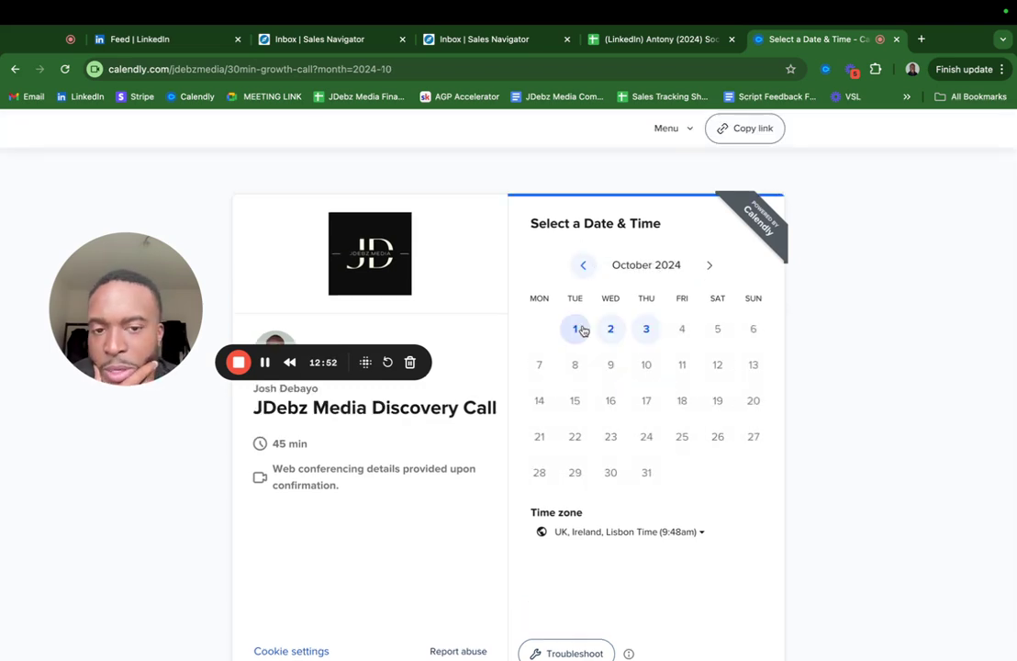
{"action": "left_click", "coordinate": [578, 328]}
{"action": "left_click", "coordinate": [799, 312]}
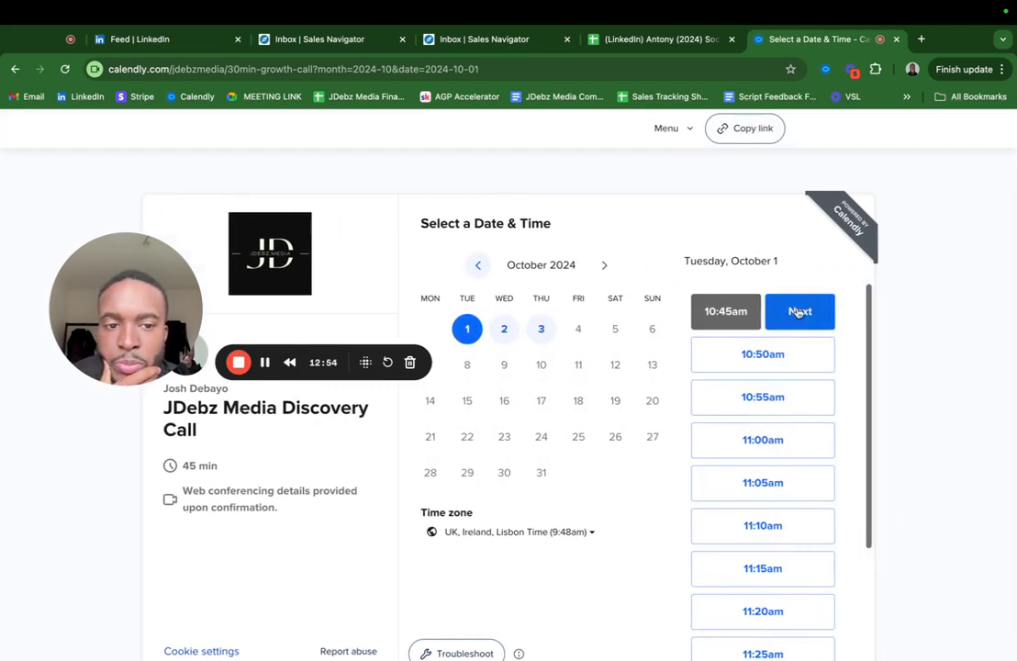
{"action": "left_click", "coordinate": [799, 312]}
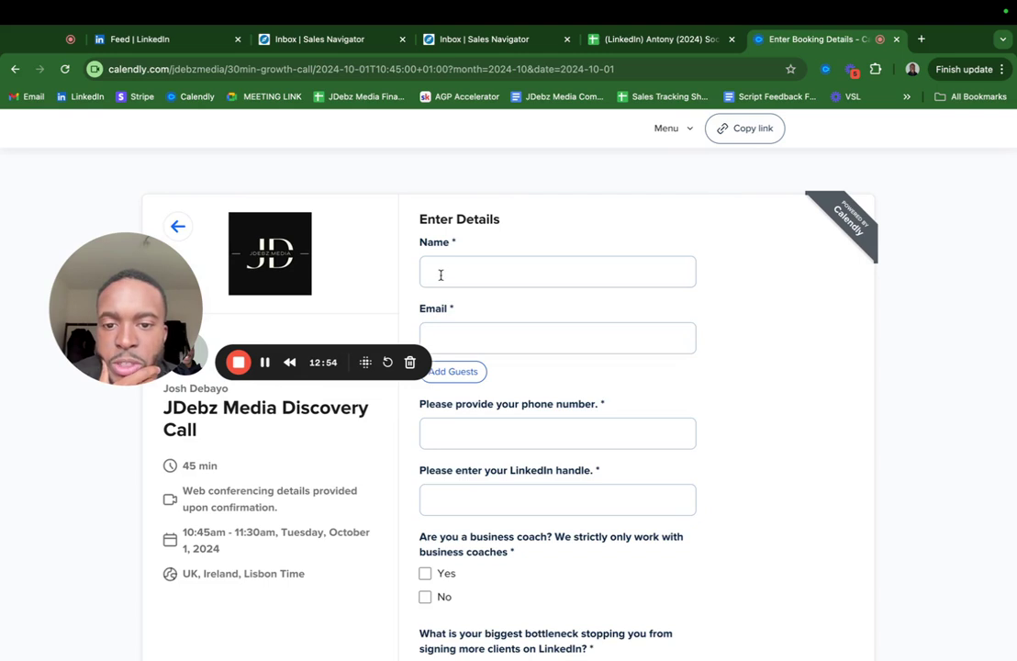
- Examine the booking form's contact fields, LinkedIn handle, business coach and bottleneck questions, and text message option
{"action": "scroll", "coordinate": [486, 357], "scroll_direction": "down", "scroll_amount": 2}
{"action": "left_click", "coordinate": [484, 345]}
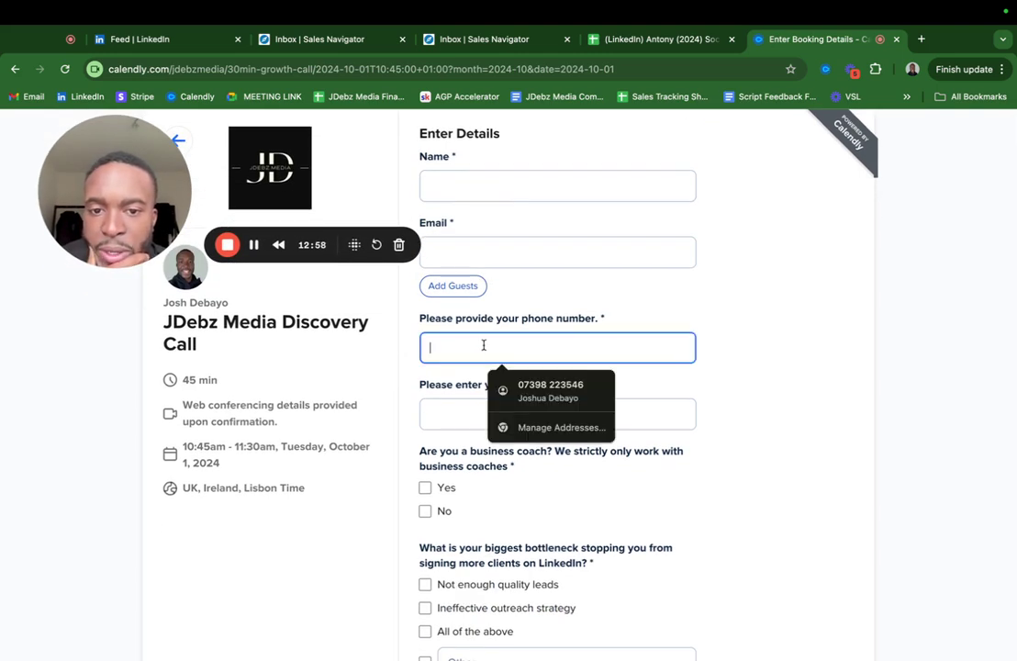
{"action": "left_click", "coordinate": [708, 380]}
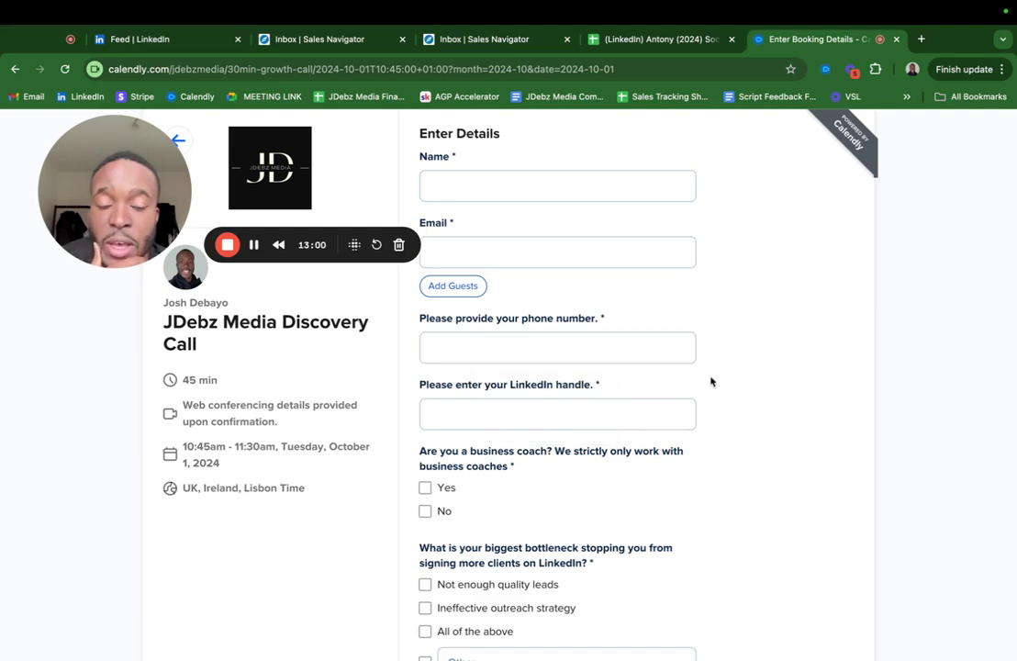
{"action": "left_click", "coordinate": [526, 414]}
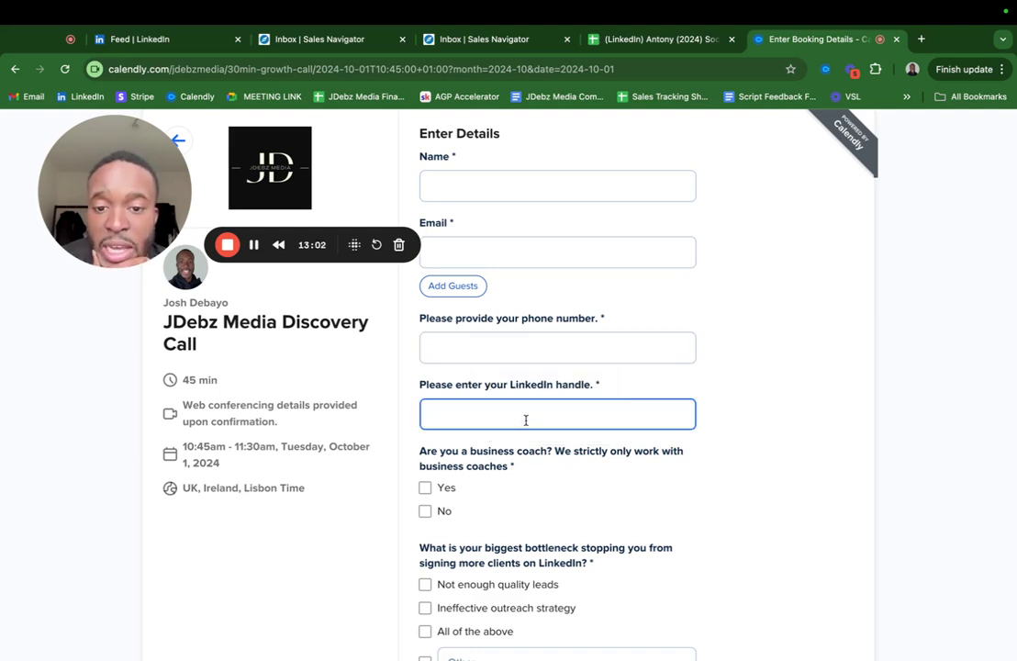
{"action": "scroll", "coordinate": [524, 419], "scroll_direction": "down", "scroll_amount": 1}
{"action": "scroll", "coordinate": [504, 424], "scroll_direction": "down", "scroll_amount": 1}
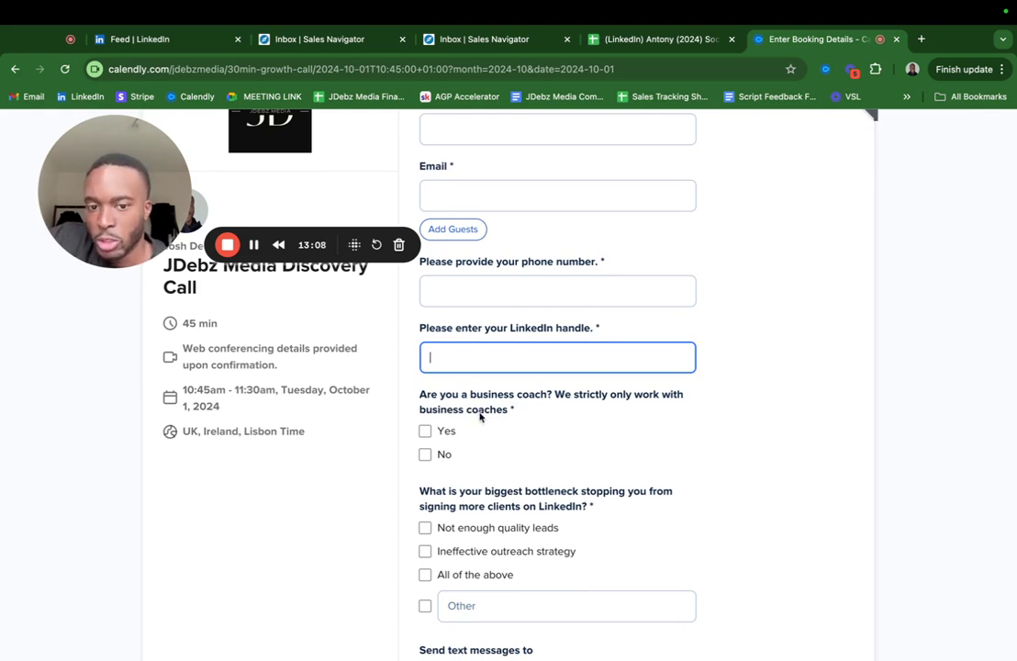
{"action": "scroll", "coordinate": [479, 415], "scroll_direction": "down", "scroll_amount": 4}
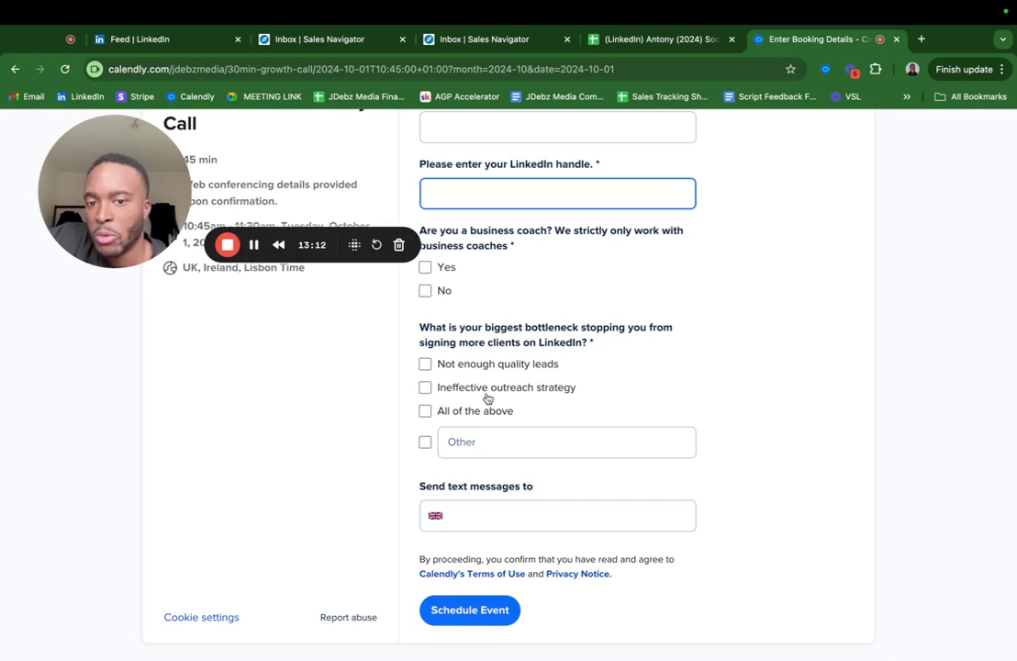
{"action": "scroll", "coordinate": [490, 394], "scroll_direction": "up", "scroll_amount": 2}
{"action": "scroll", "coordinate": [484, 401], "scroll_direction": "down", "scroll_amount": 2}
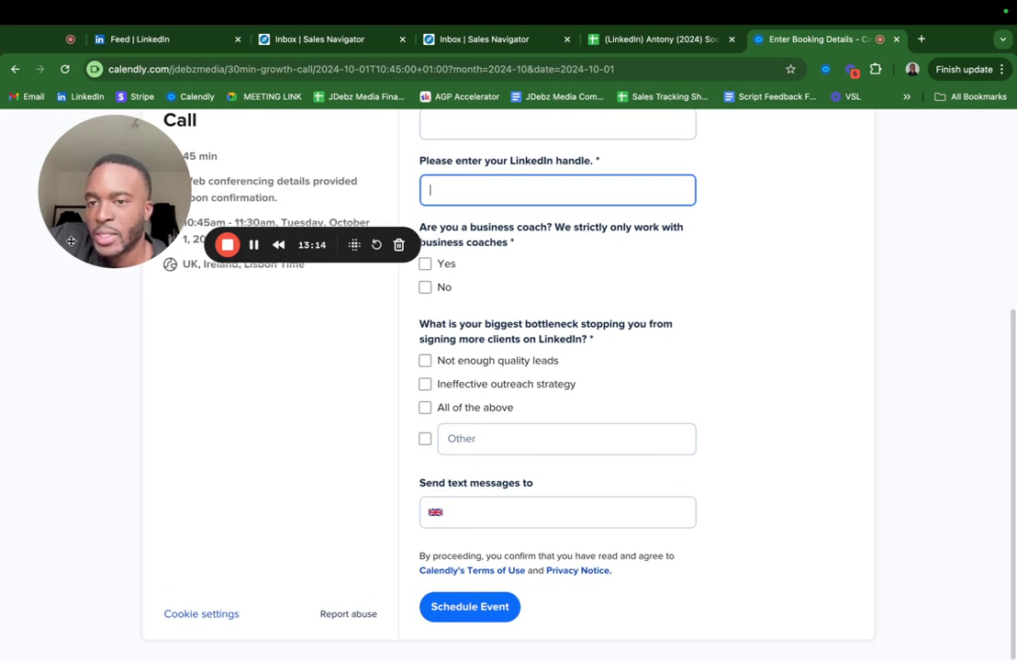
{"action": "left_click_drag", "start_coordinate": [71, 240], "coordinate": [90, 474]}
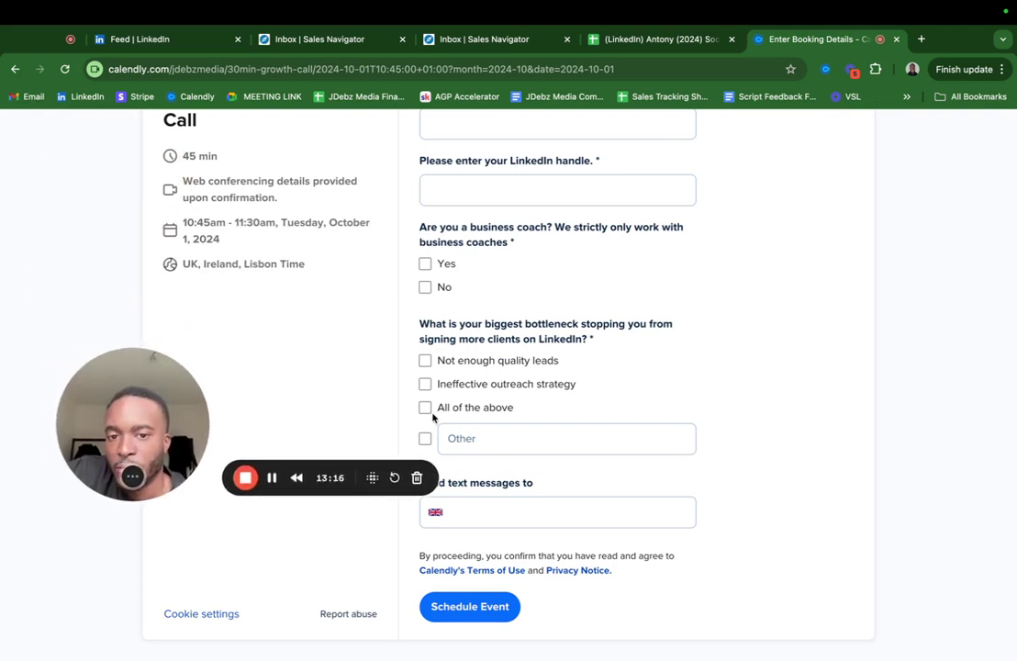
{"action": "scroll", "coordinate": [434, 418], "scroll_direction": "up", "scroll_amount": 5}
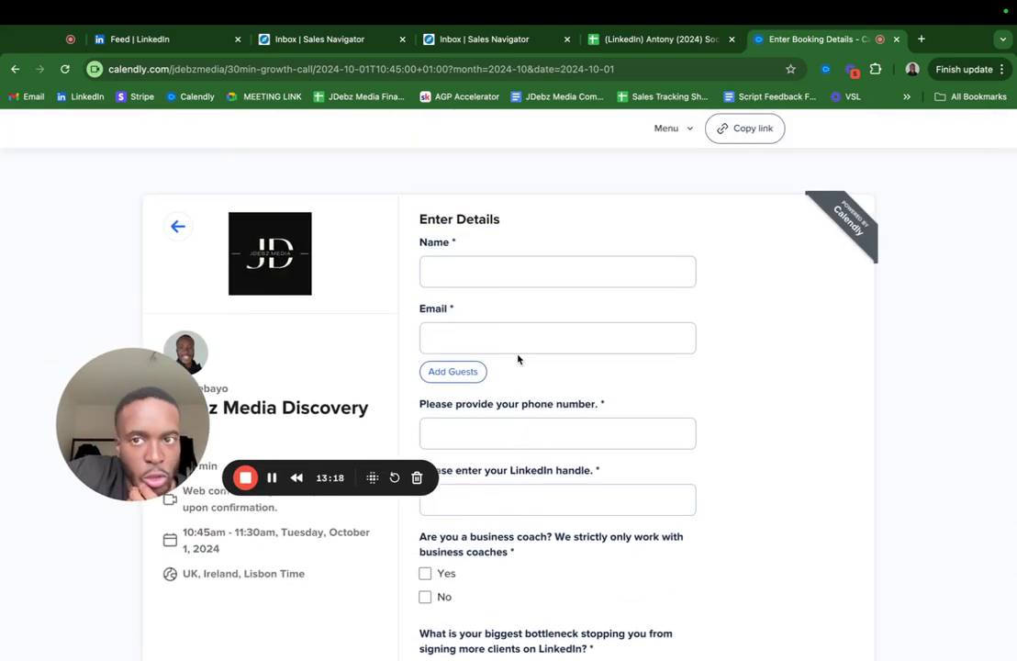
- Return to the Sales Navigator inbox conversation asking "Can we meet tomorrow?"
{"action": "left_click_drag", "start_coordinate": [138, 435], "coordinate": [785, 215]}
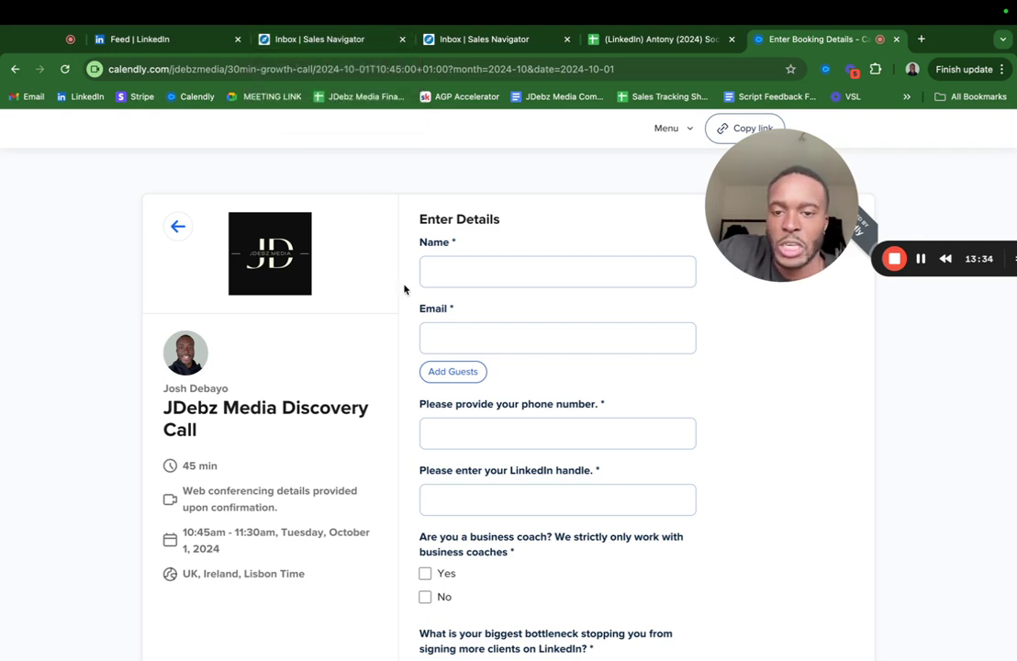
{"action": "scroll", "coordinate": [404, 289], "scroll_direction": "down", "scroll_amount": 1}
{"action": "left_click", "coordinate": [321, 39]}
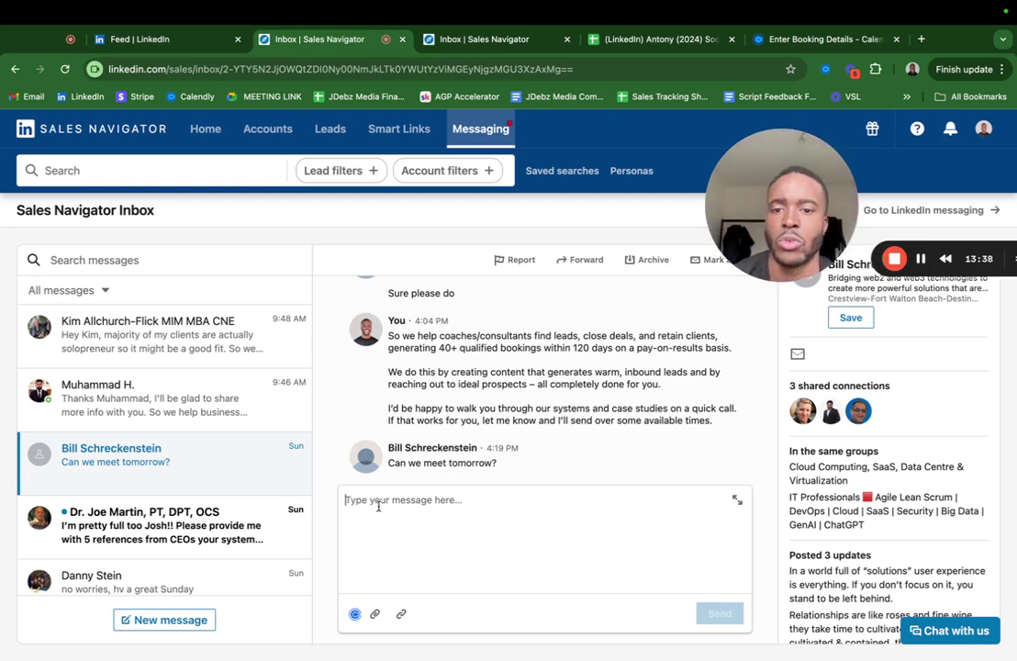
{"action": "type", "text": "Per"}
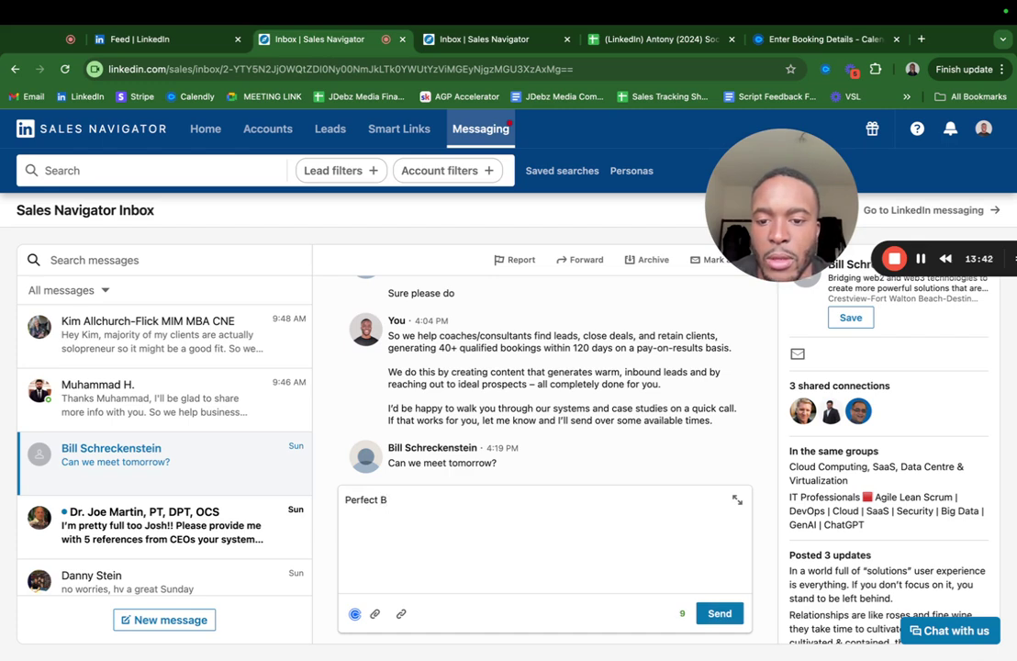
{"action": "type", "text": "fec"}
{"action": "key", "text": "BackSpace"}
{"action": "key", "text": "BackSpace"}
{"action": "key", "text": "BackSpace"}
{"action": "key", "text": "BackSpace"}
{"action": "key", "text": "BackSpace"}
{"action": "key", "text": "BackSpace"}
- Begin the reply with "yes sure" and the contact's first name, followed by ", ill drp my calendar link below -" and a blank line
{"action": "type", "text": "yes sure"}
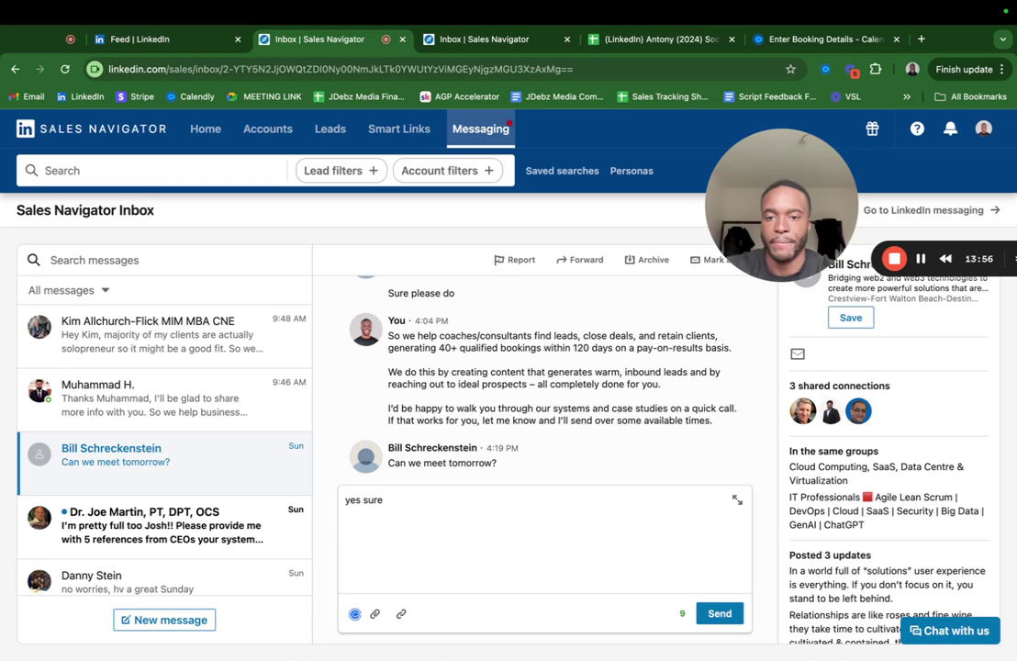
{"action": "type", "text": "Bill"}
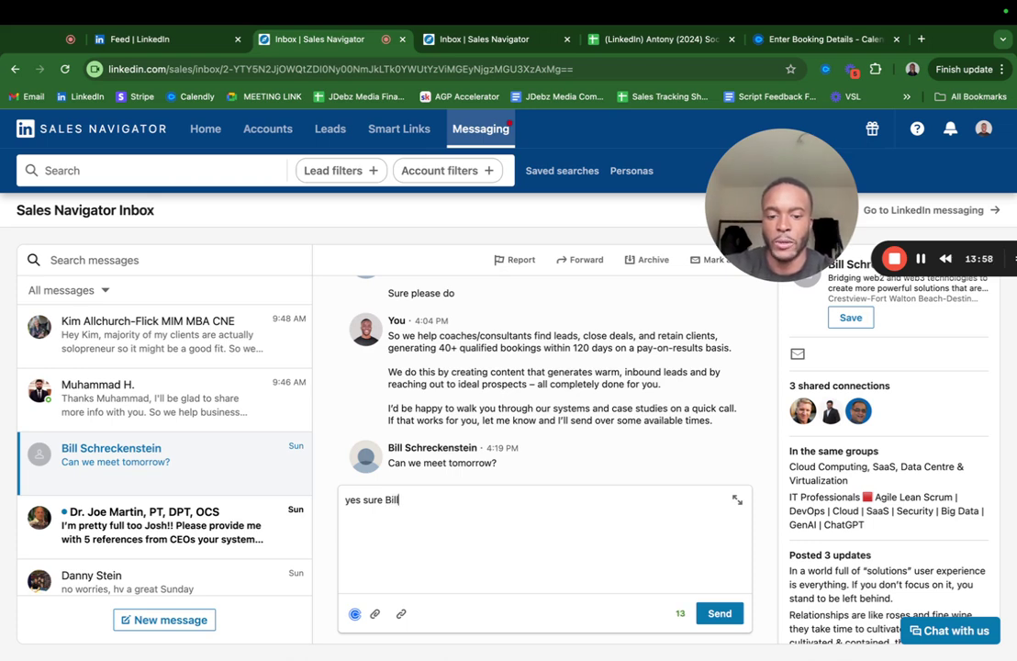
{"action": "type", "text": ", ill dr"}
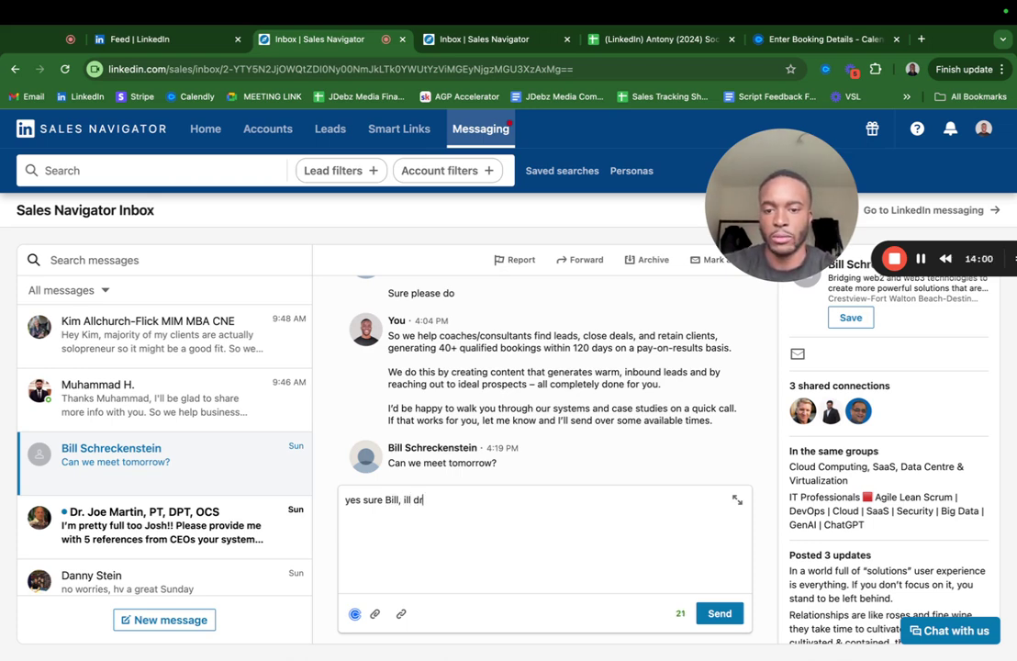
{"action": "type", "text": "p my clienty"}
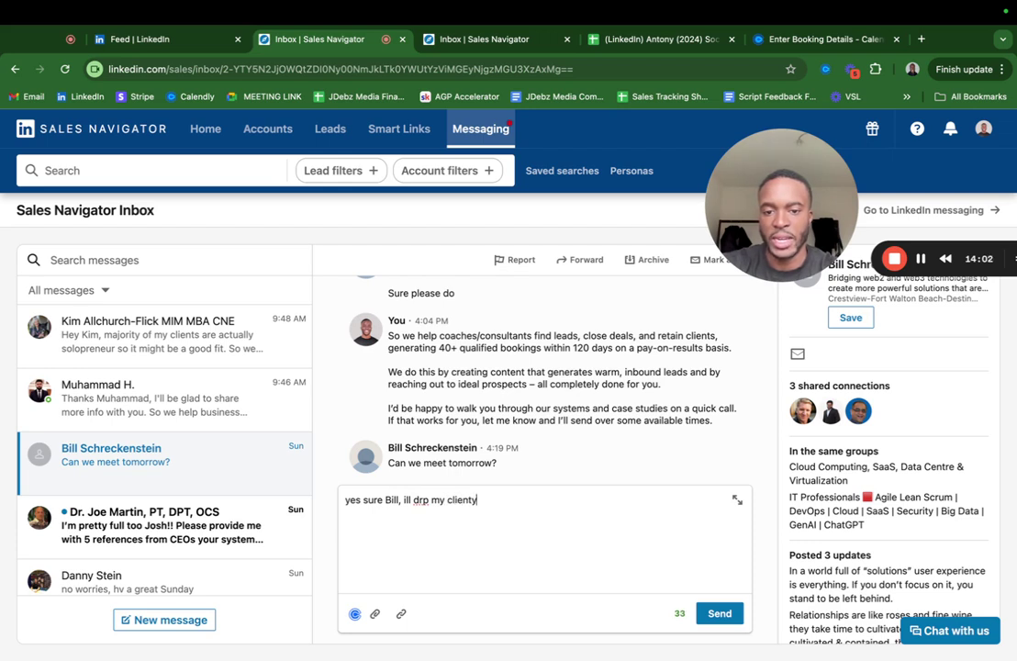
{"action": "key", "text": "BackSpace"}
{"action": "key", "text": "BackSpace"}
{"action": "key", "text": "BackSpace"}
{"action": "key", "text": "BackSpace"}
{"action": "key", "text": "BackSpace"}
{"action": "key", "text": "BackSpace"}
{"action": "type", "text": "alena"}
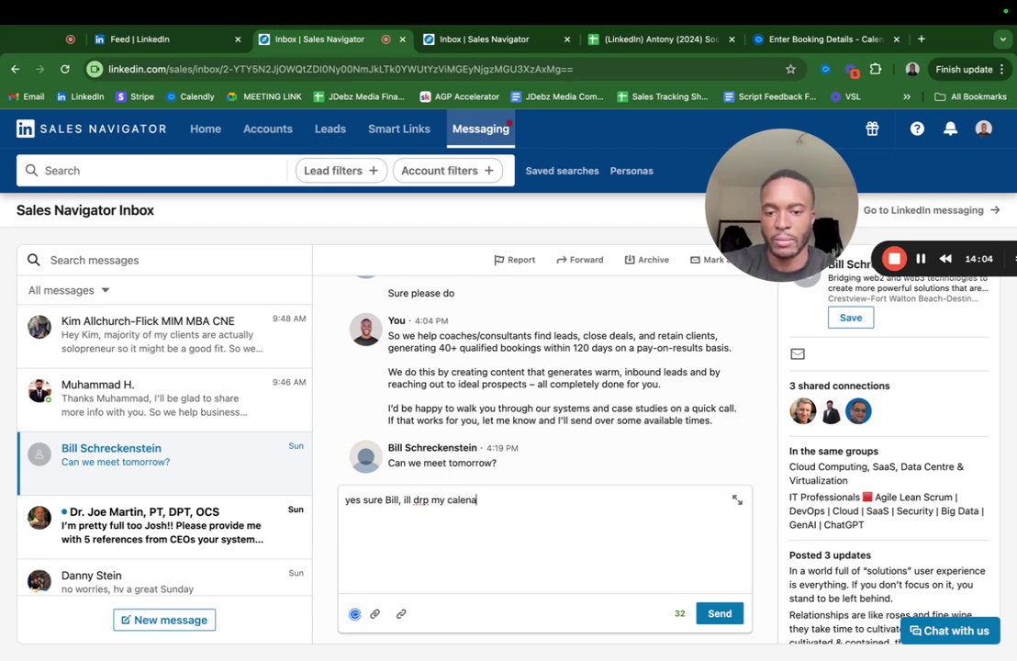
{"action": "key", "text": "BackSpace"}
{"action": "type", "text": "dar link "}
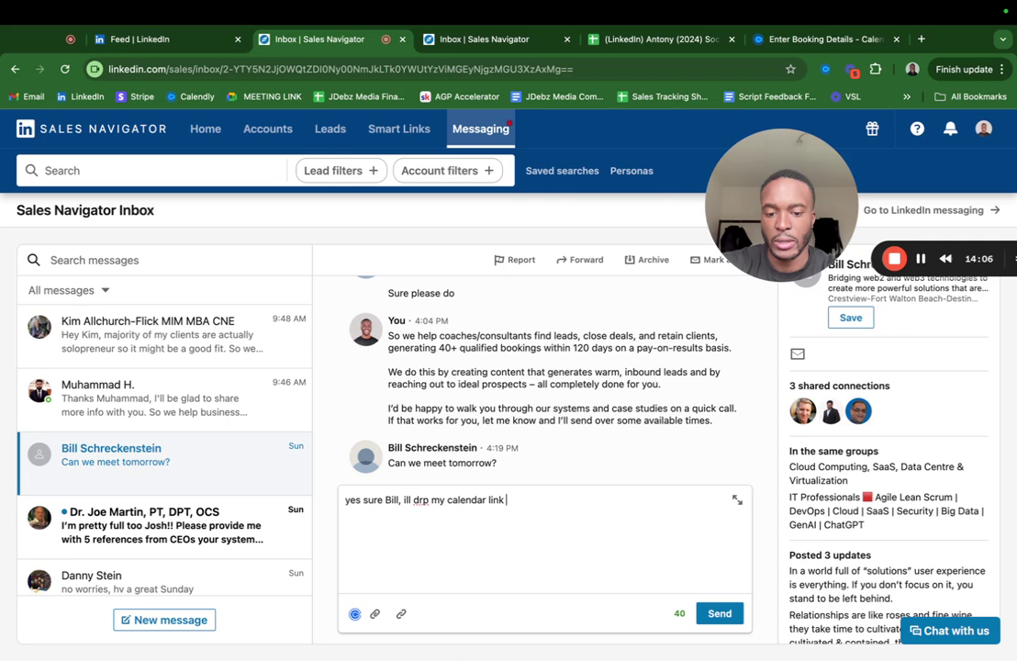
{"action": "type", "text": "below m-"}
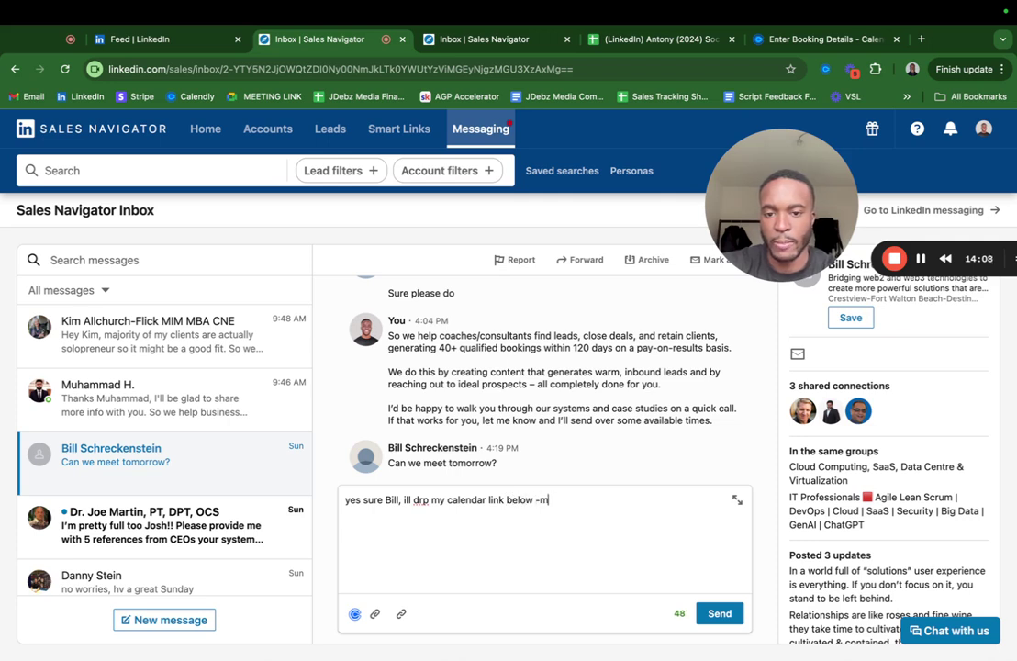
{"action": "key", "text": "BackSpace"}
{"action": "key", "text": "BackSpace"}
{"action": "key", "text": "BackSpace"}
{"action": "key", "text": "Return"}
{"action": "key", "text": "Return"}
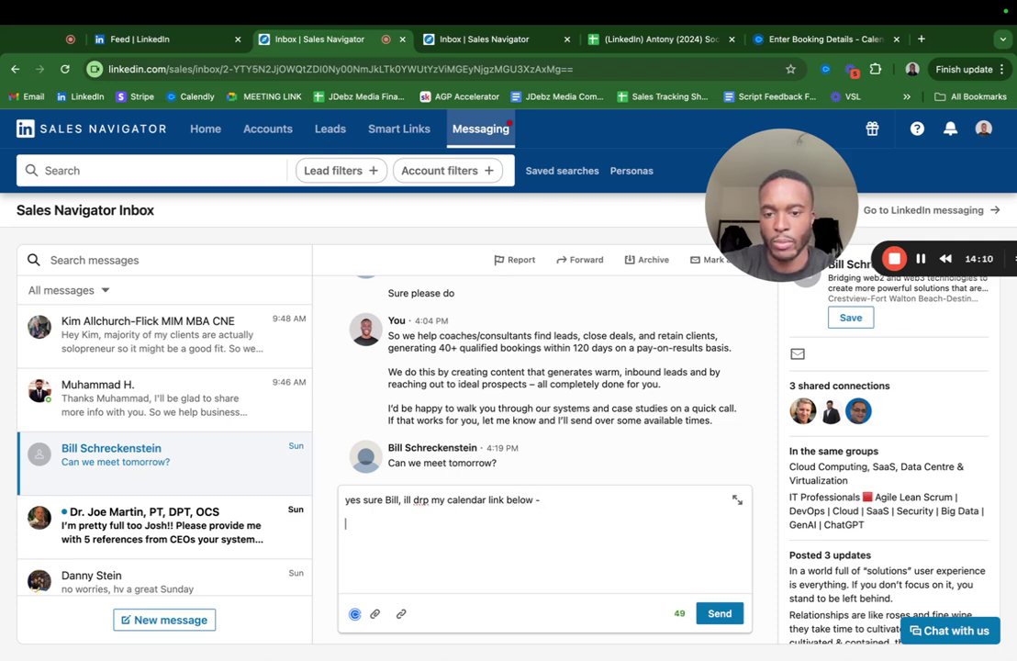
{"action": "type", "text": "https://calendly.com/jdebzmedia/30min-growth-call?month=2024-05"}
{"action": "key", "text": "Return"}
{"action": "key", "text": "Return"}
- Close the reply with "let me know once you've booked in so i can just confirm it on my end." and send it
{"action": "type", "text": "let me"}
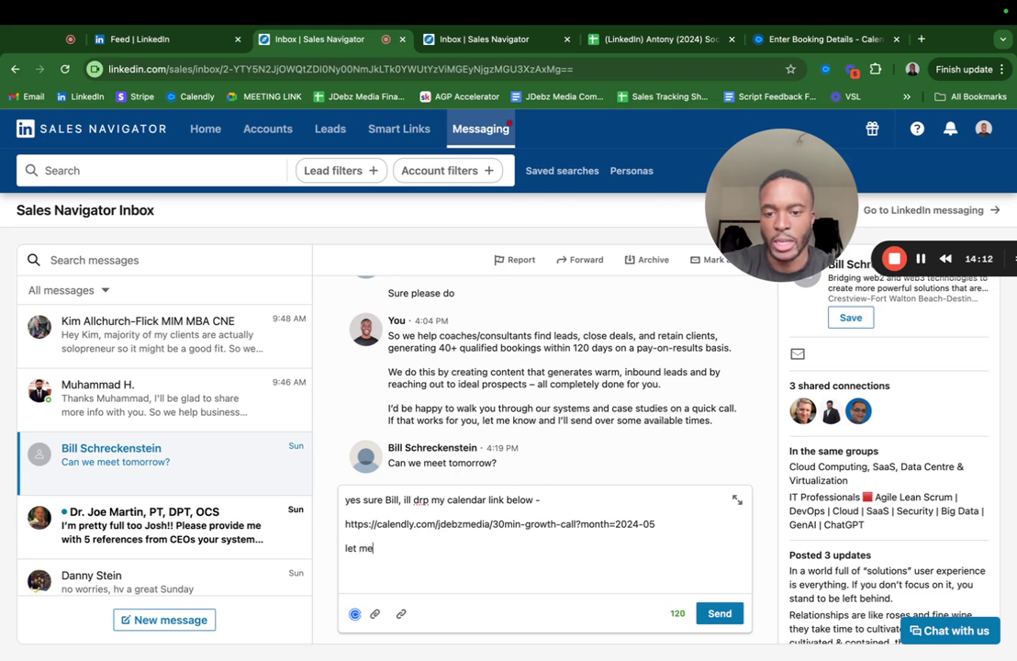
{"action": "type", "text": " know onc"}
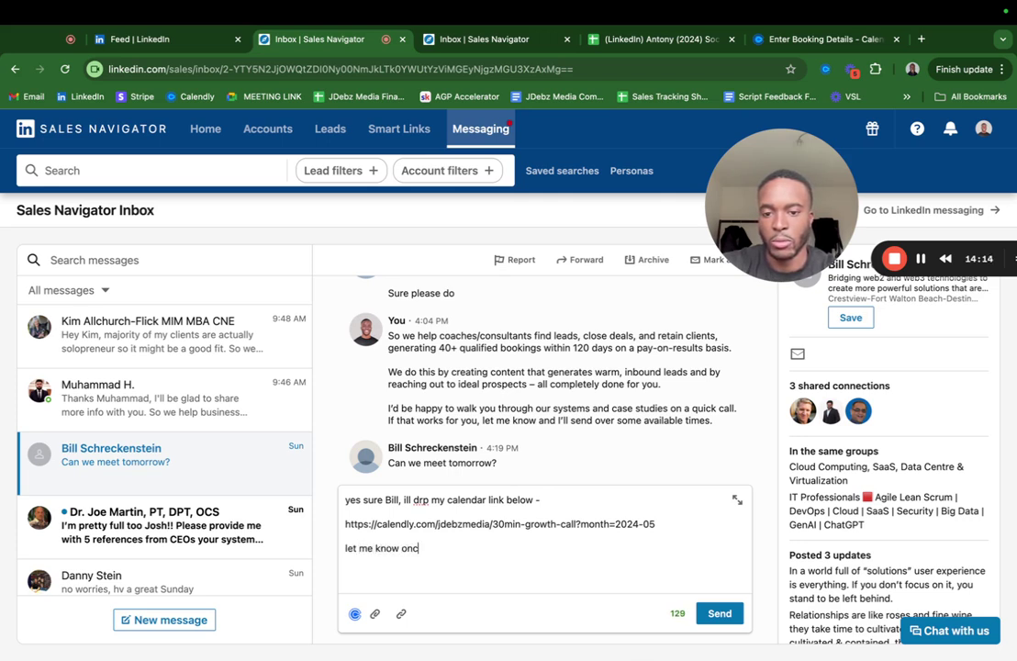
{"action": "type", "text": "e tyou"}
{"action": "type", "text": "yo"}
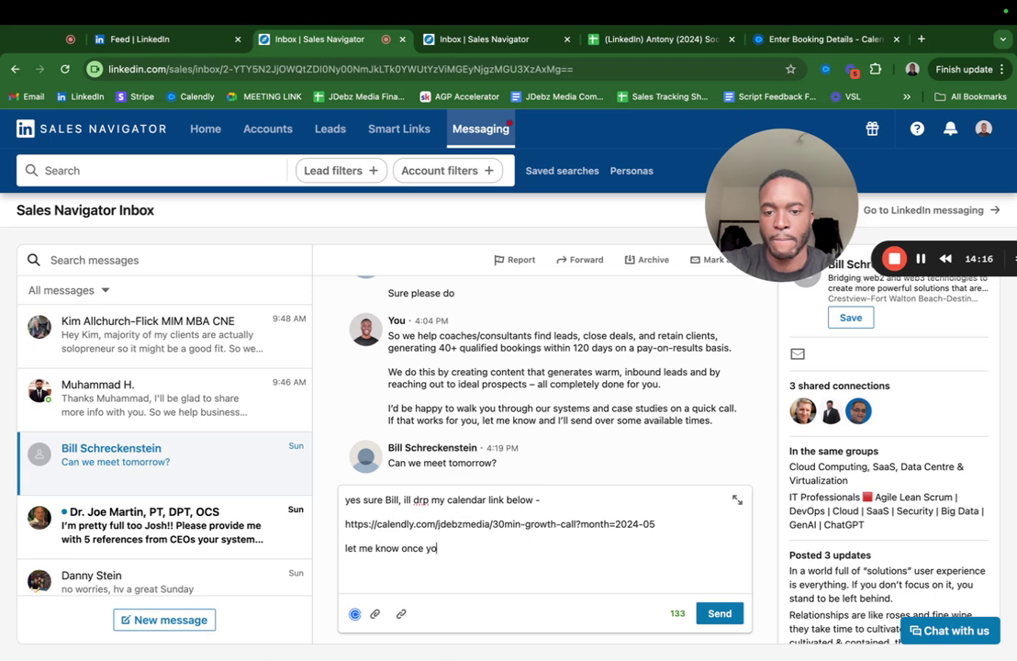
{"action": "type", "text": "u've booked "}
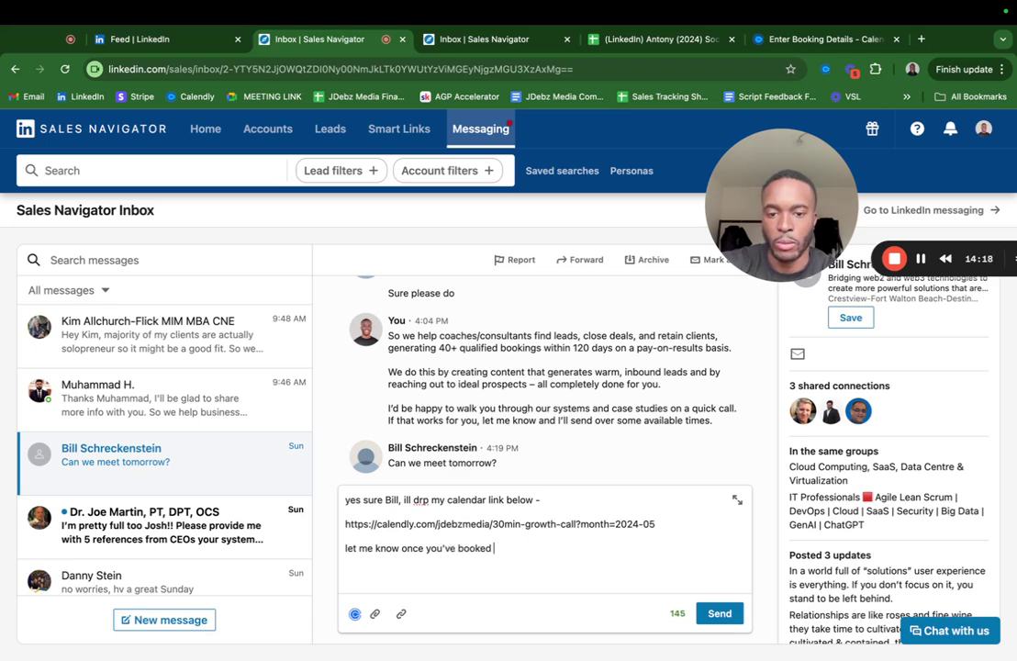
{"action": "type", "text": "in so i can ju"}
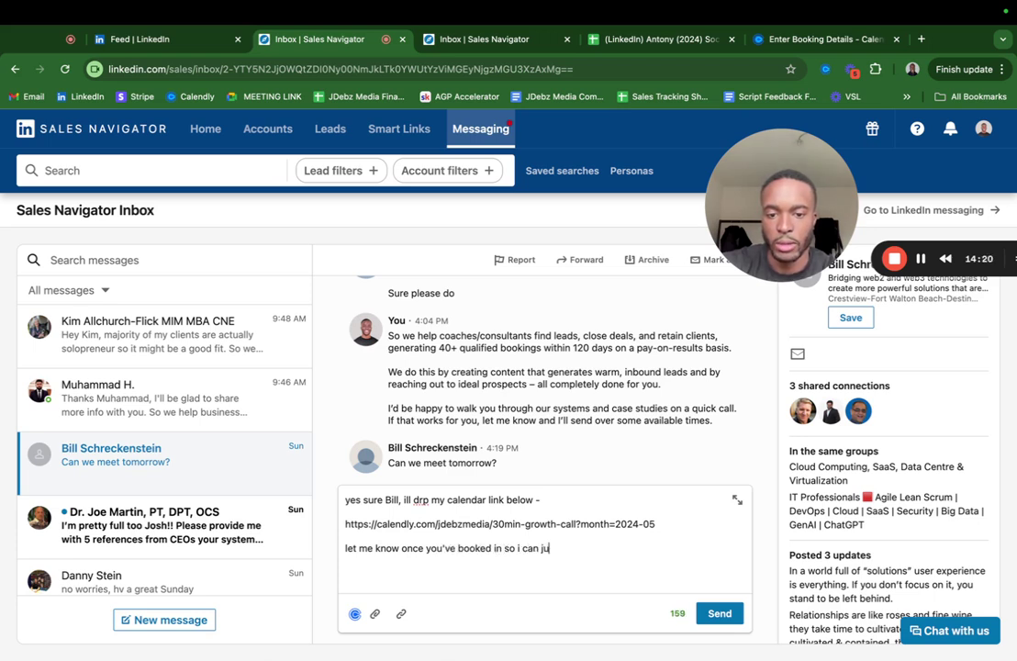
{"action": "type", "text": "st conf"}
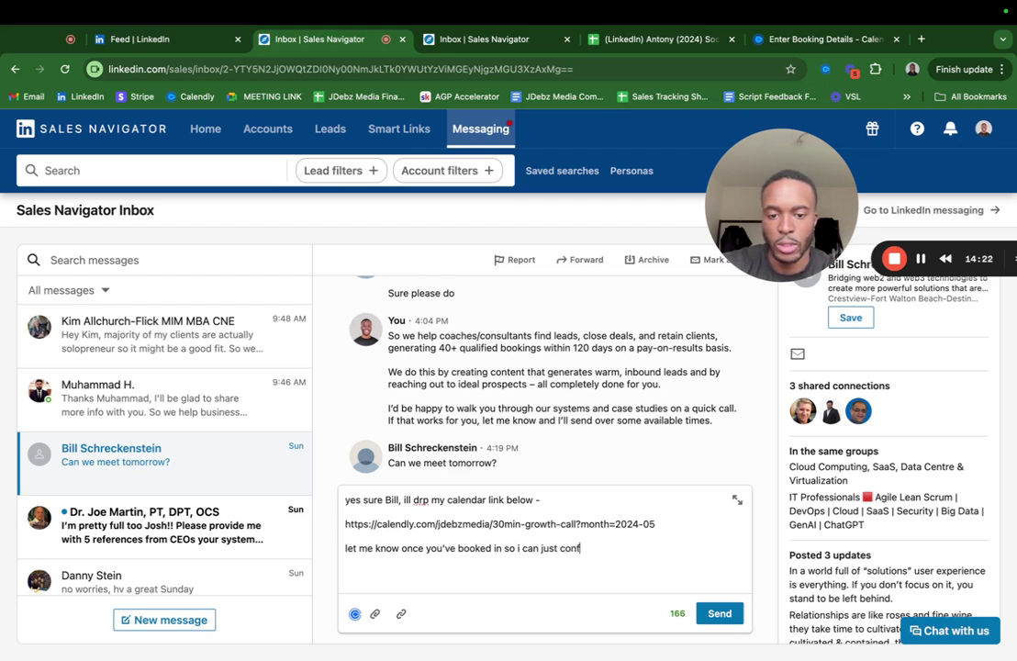
{"action": "type", "text": "irm it on my wend"}
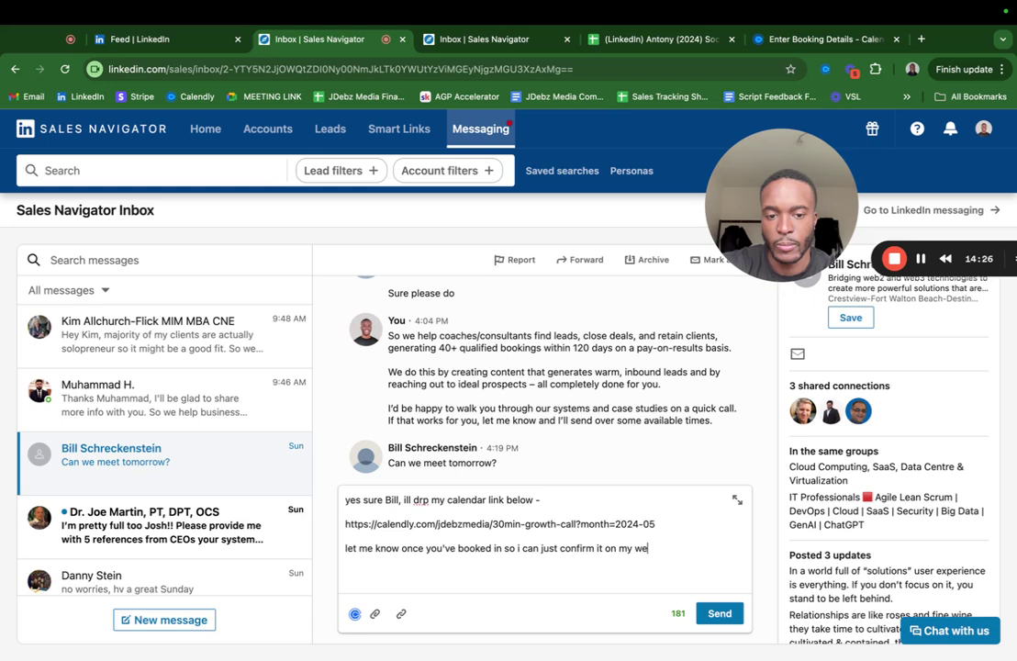
{"action": "key", "text": "BackSpace"}
{"action": "key", "text": "BackSpace"}
{"action": "type", "text": "end."}
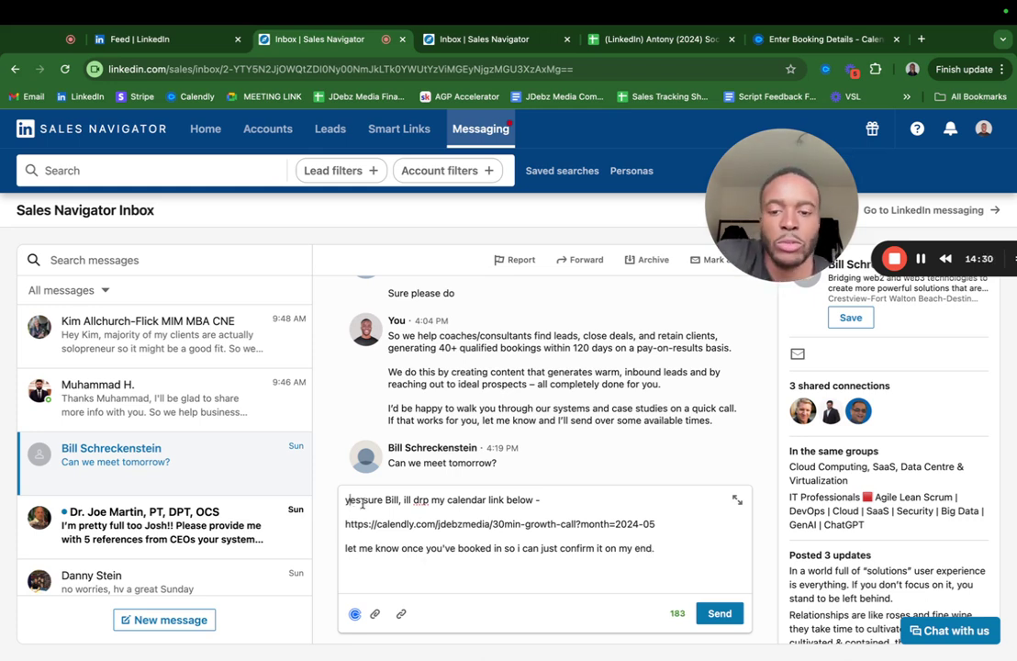
{"action": "left_click", "coordinate": [712, 613]}
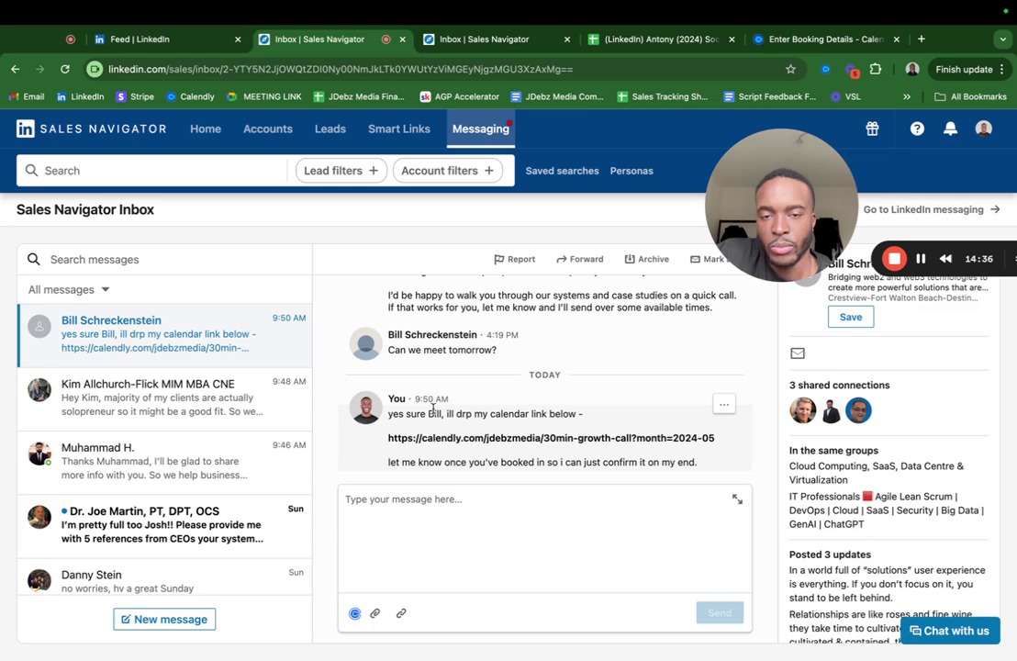
- Filter the Sales Navigator inbox to show only unread messages
{"action": "left_click_drag", "start_coordinate": [796, 225], "coordinate": [774, 243]}
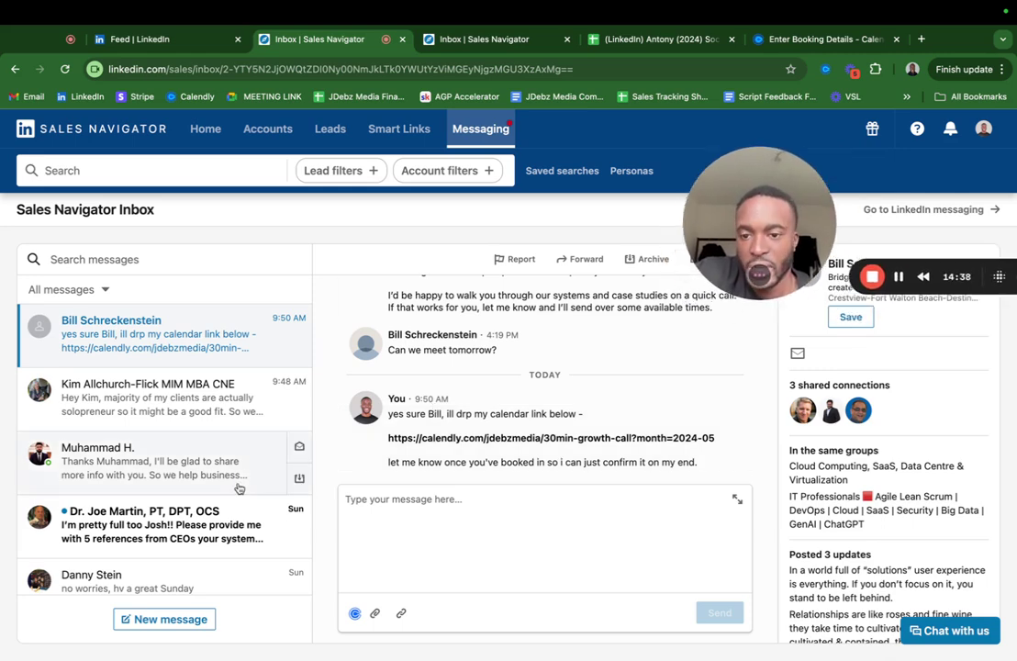
{"action": "left_click", "coordinate": [146, 395]}
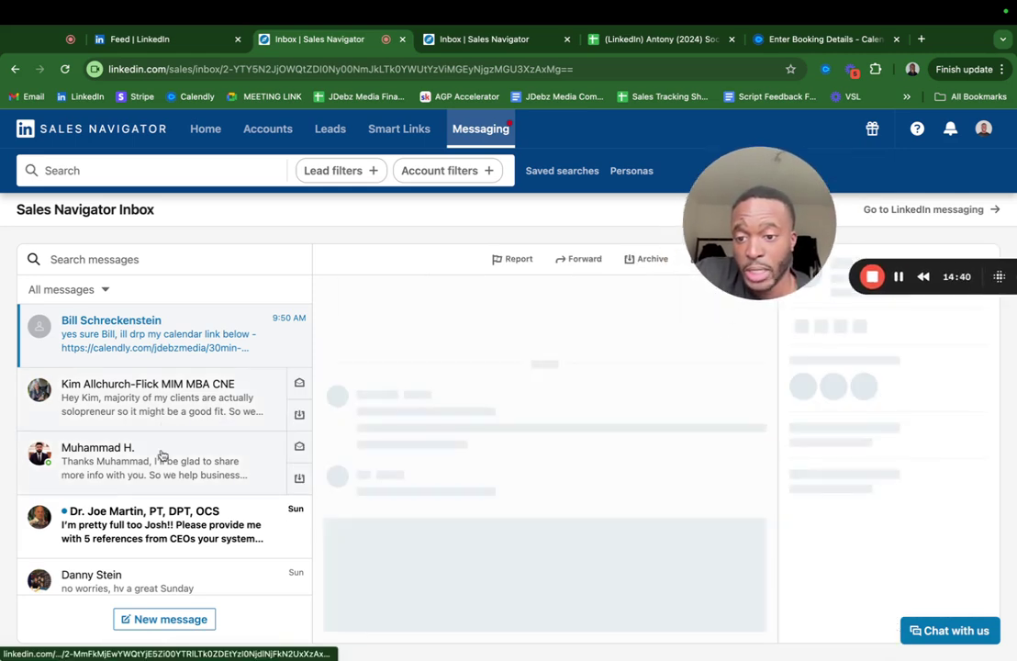
{"action": "scroll", "coordinate": [160, 459], "scroll_direction": "down", "scroll_amount": 1}
{"action": "left_click", "coordinate": [87, 290]}
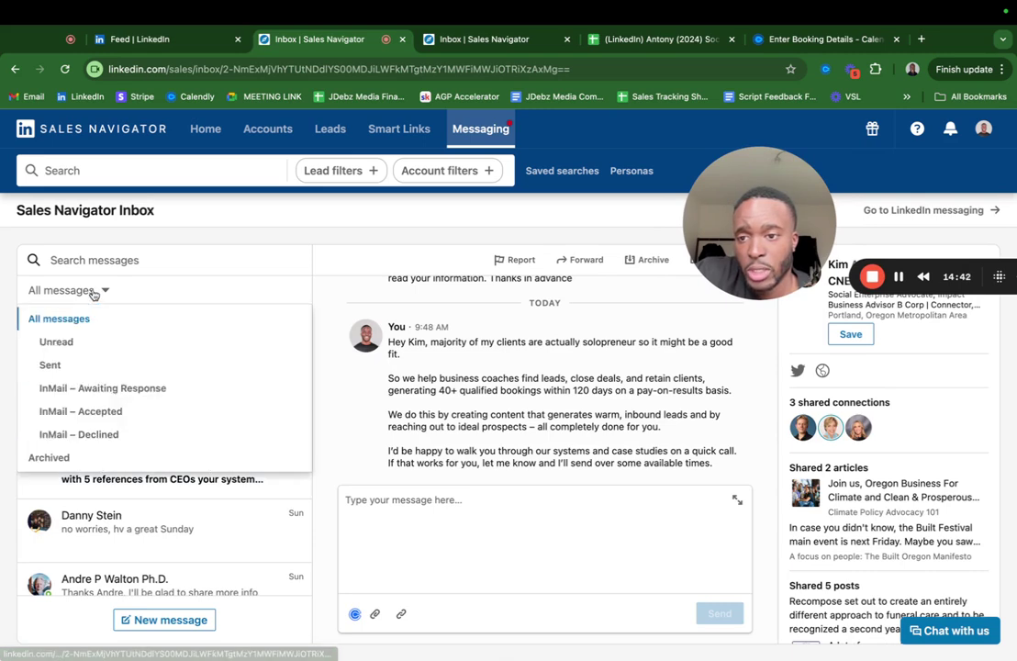
{"action": "left_click", "coordinate": [79, 345]}
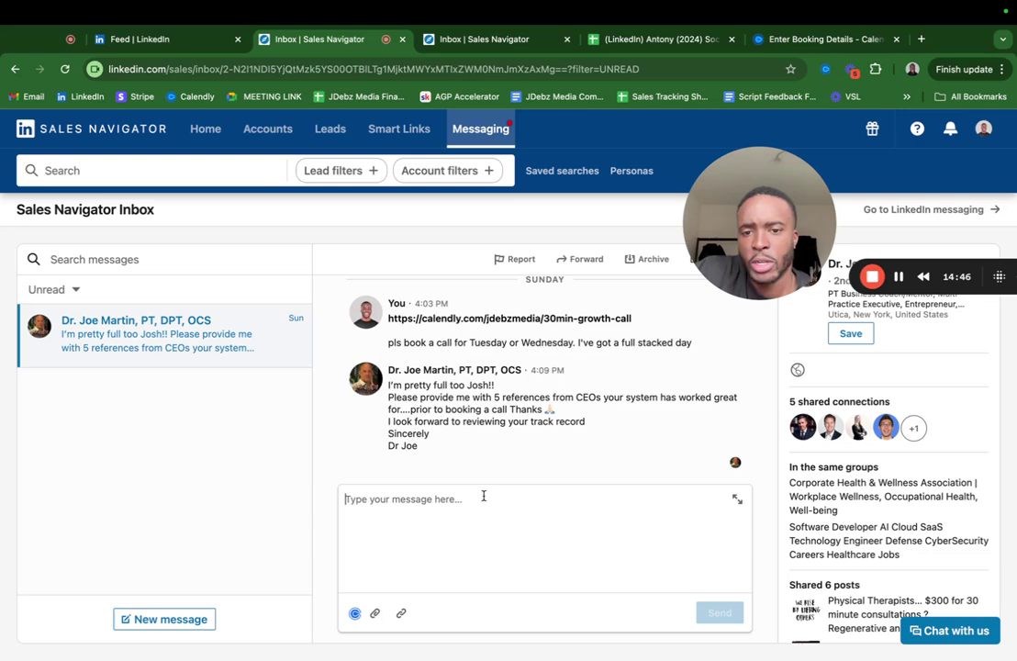
- Review the unread conversation from the initial outreach message through to the contact's request for 5 references from CEOs
{"action": "scroll", "coordinate": [518, 356], "scroll_direction": "up", "scroll_amount": 15}
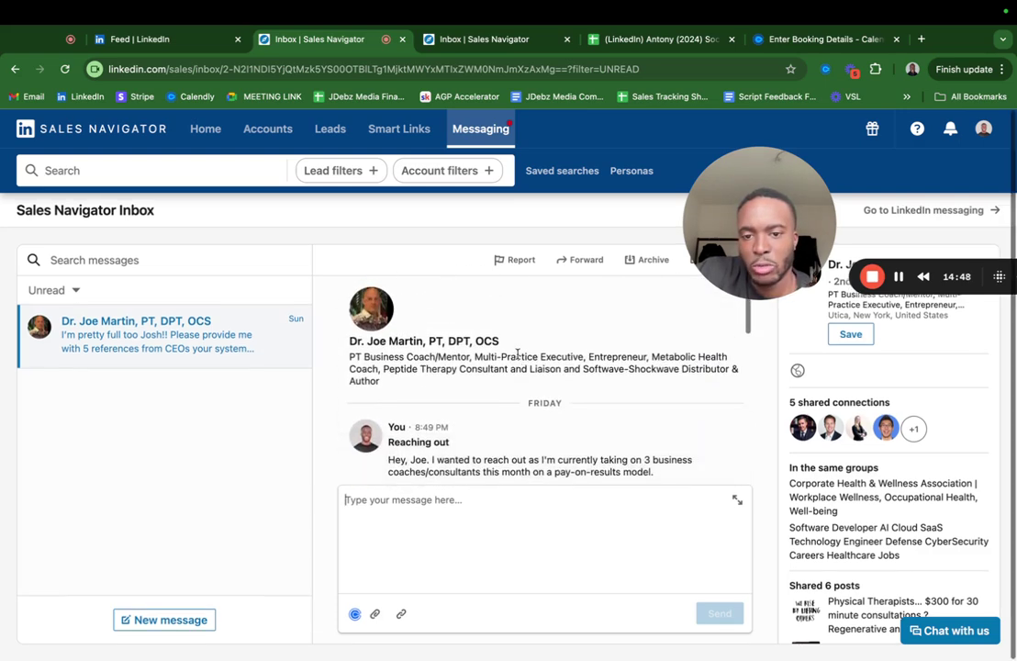
{"action": "scroll", "coordinate": [517, 356], "scroll_direction": "down", "scroll_amount": 5}
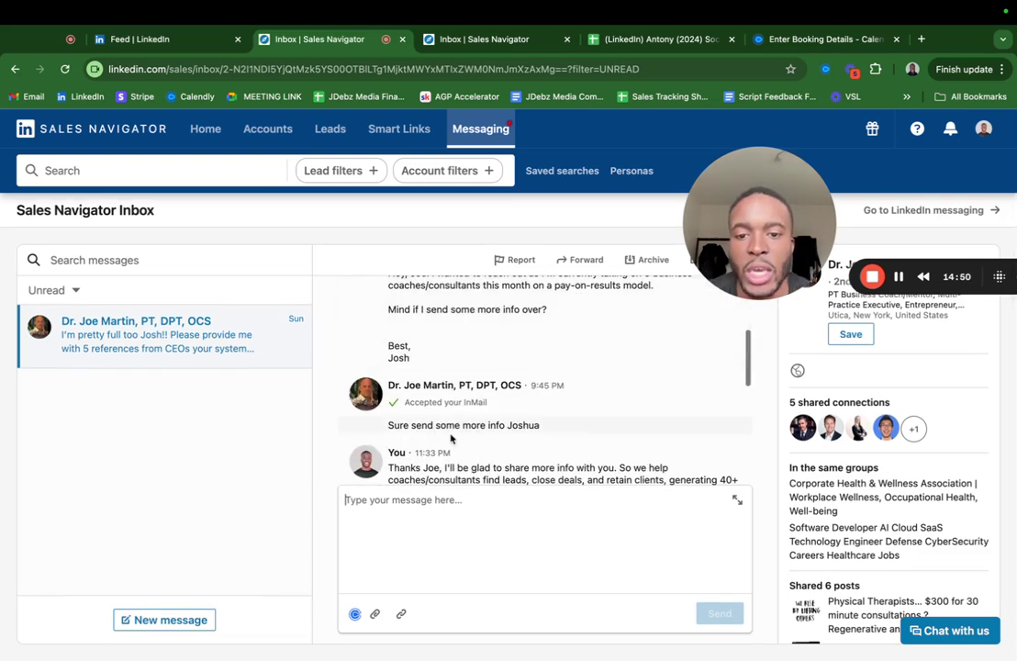
{"action": "scroll", "coordinate": [437, 426], "scroll_direction": "down", "scroll_amount": 5}
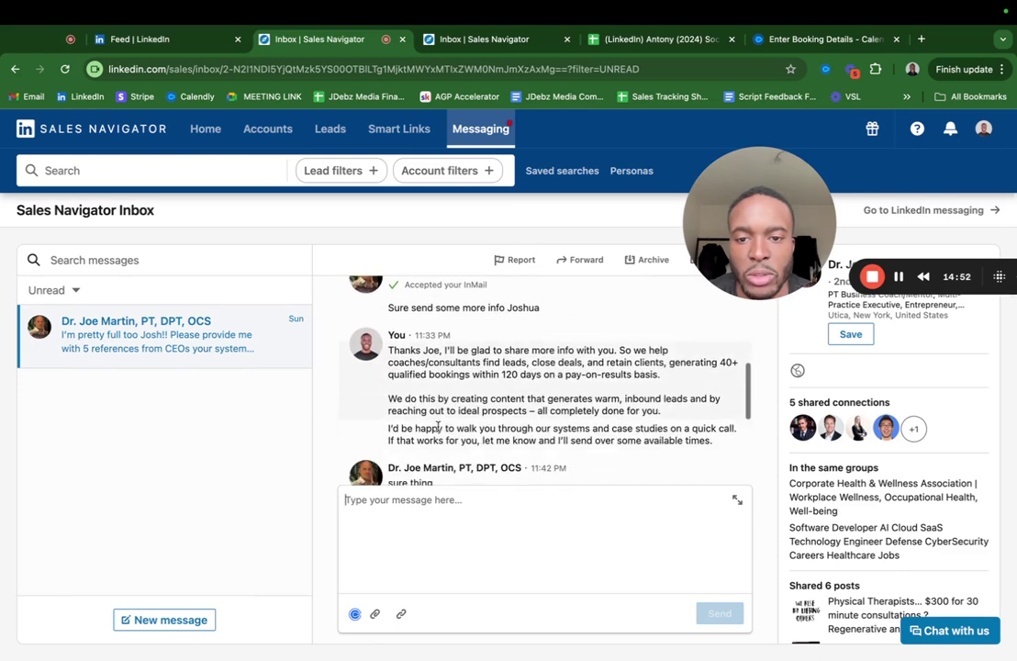
{"action": "scroll", "coordinate": [437, 424], "scroll_direction": "down", "scroll_amount": 3}
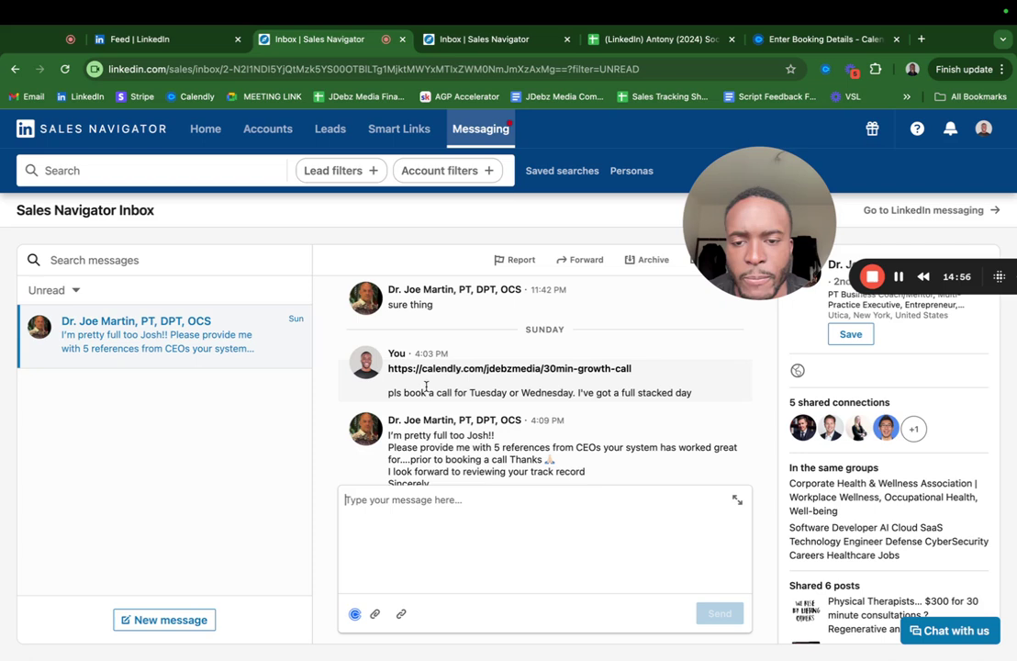
- Start a reply in the open conversation with a greeting by name, followed by "hope you had a great weekend. no worries,"
{"action": "scroll", "coordinate": [496, 467], "scroll_direction": "down", "scroll_amount": 2}
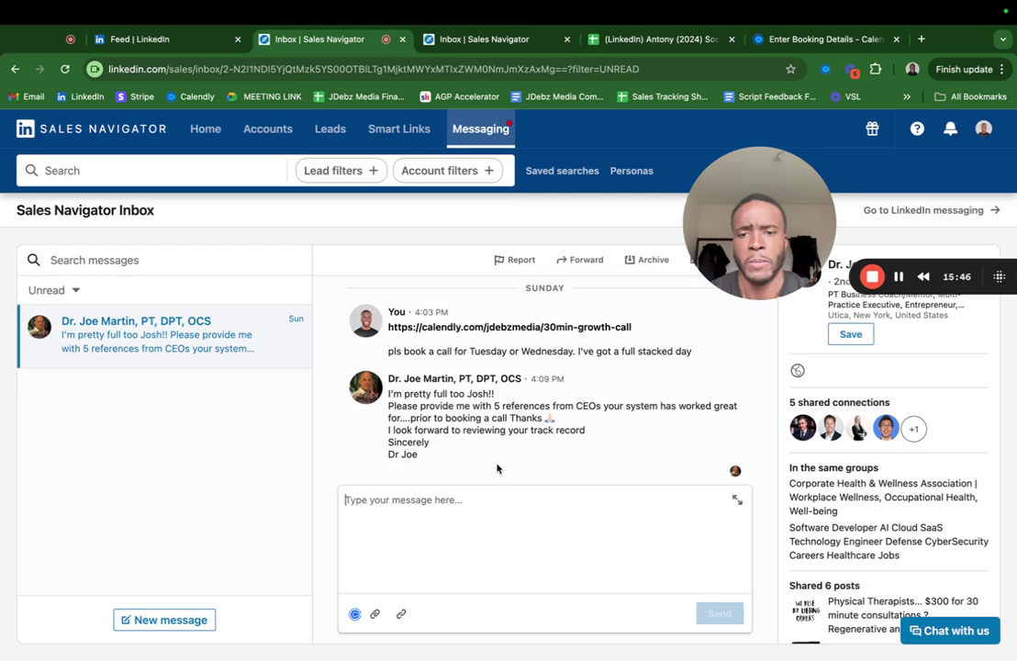
{"action": "type", "text": "Hi Dr"}
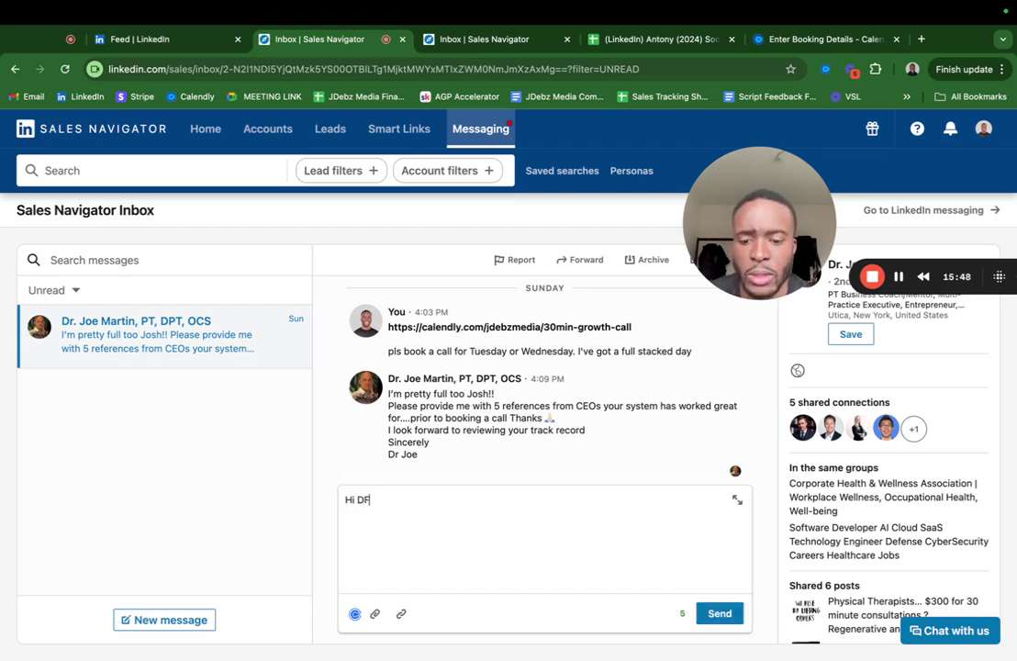
{"action": "key", "text": "BackSpace"}
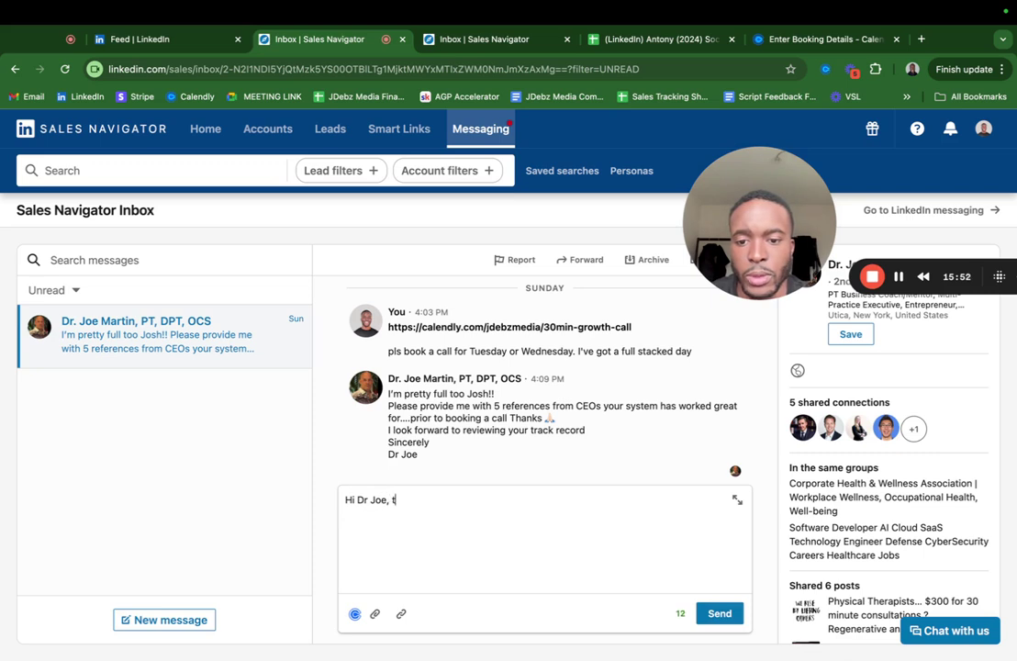
{"action": "type", "text": "Joe, hope you"}
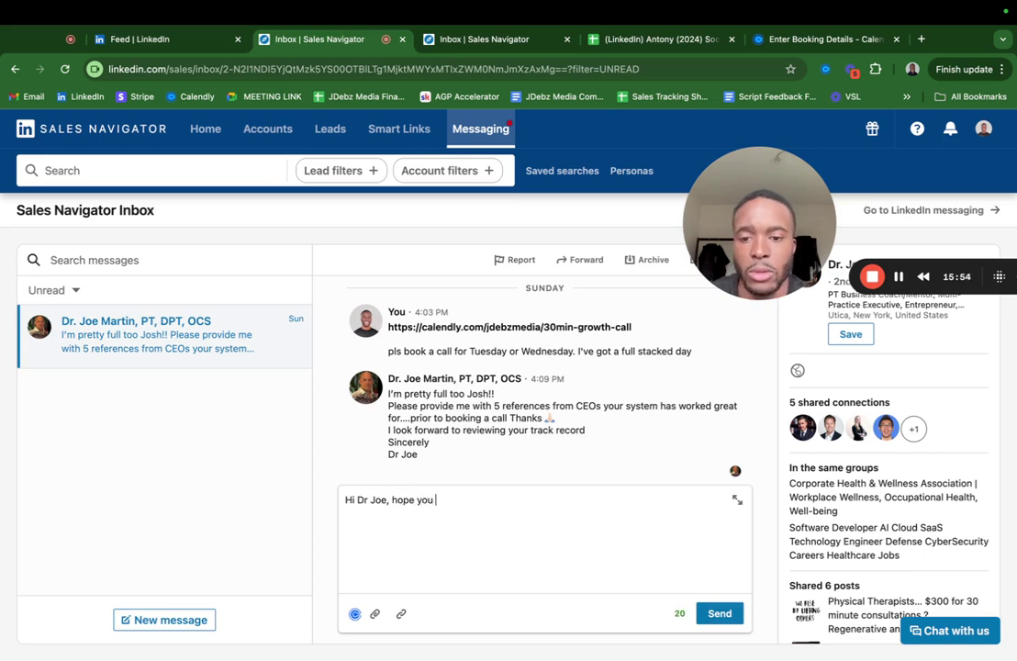
{"action": "type", "text": " ha"}
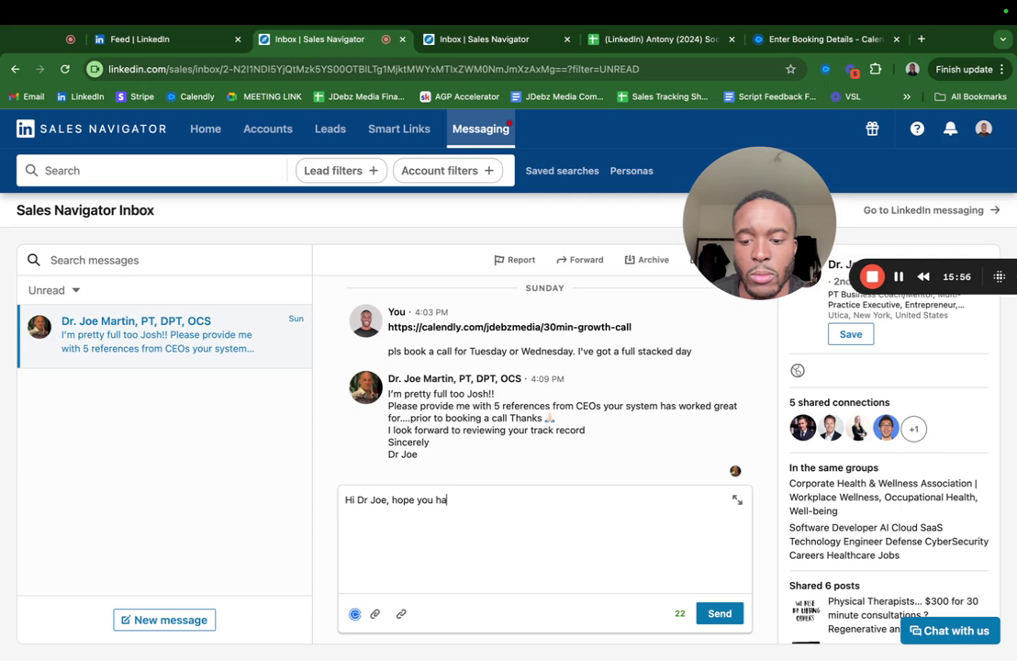
{"action": "type", "text": "ve a great we"}
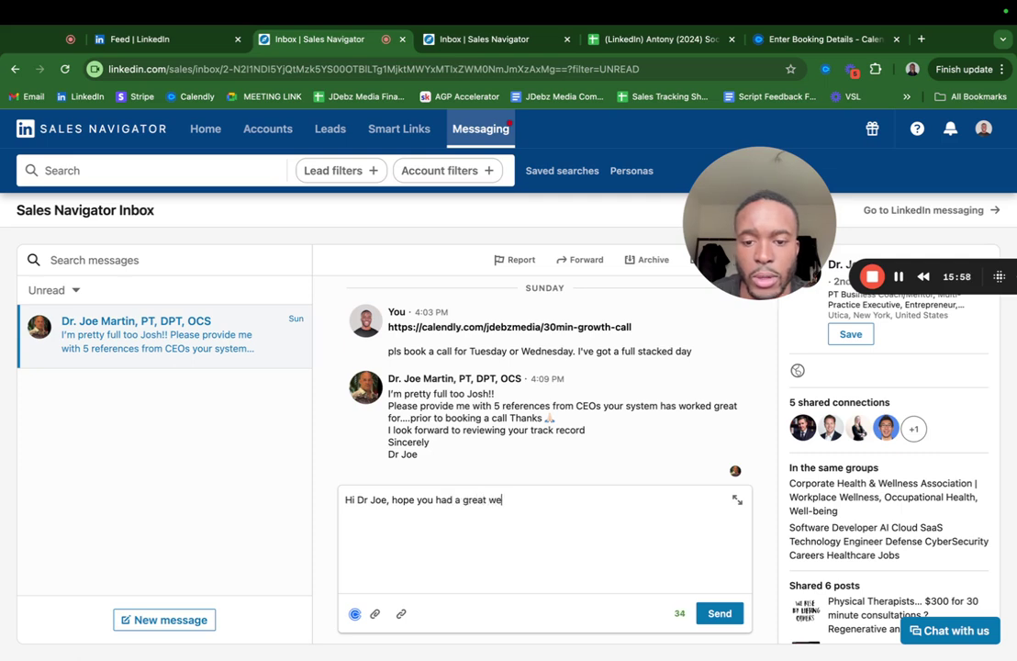
{"action": "type", "text": "ekend"}
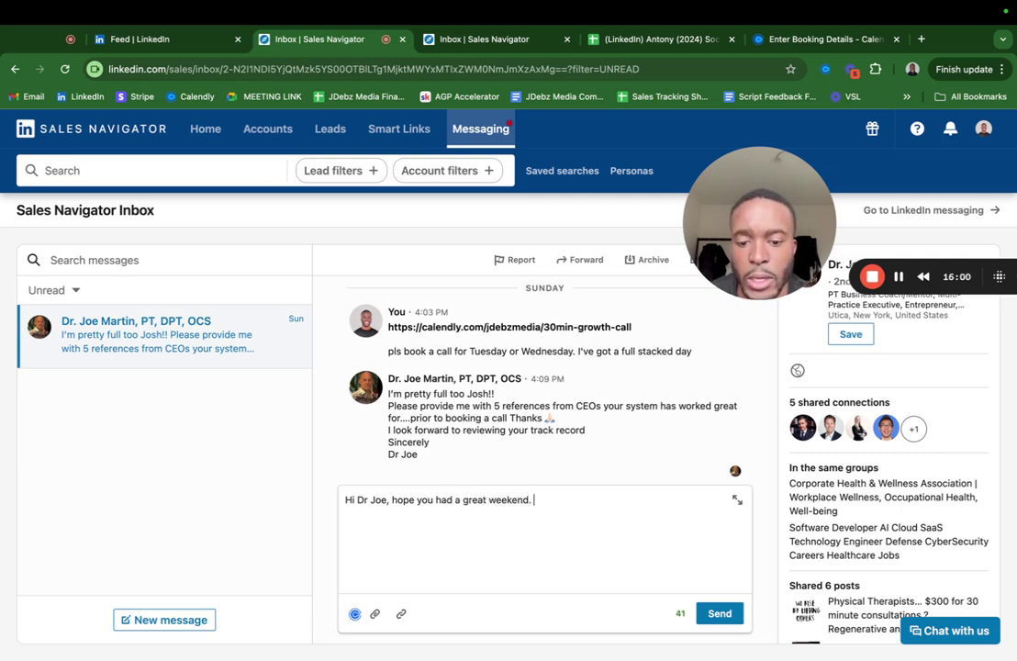
{"action": "type", "text": ". no worries,"}
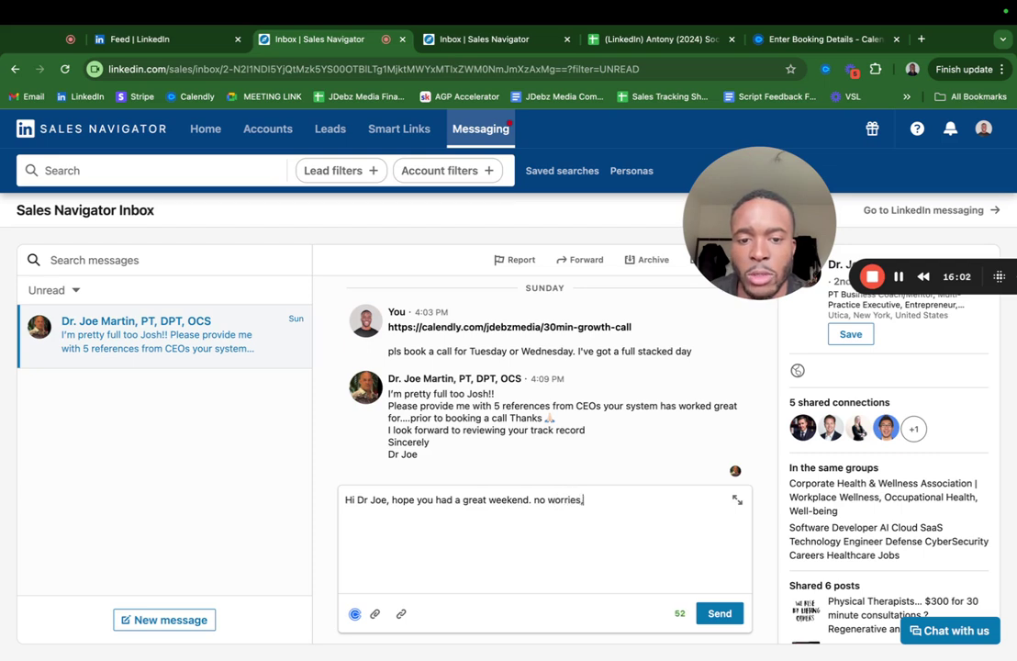
- Continue the reply by asking "can i send over my website which shares some client success stories"
{"action": "type", "text": " can i send over my w"}
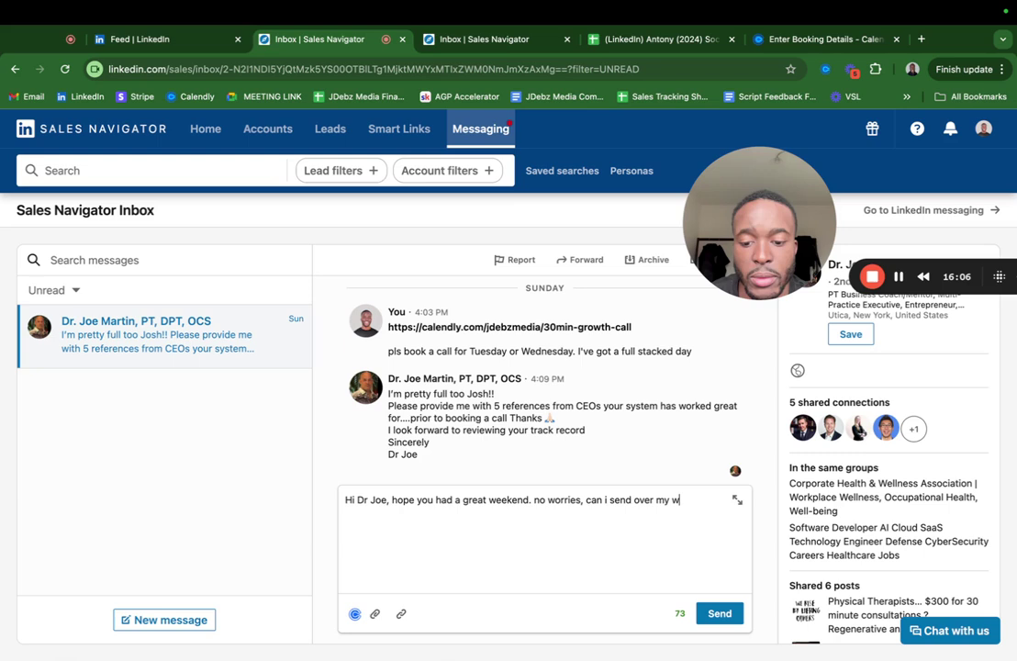
{"action": "type", "text": "ebsite whic"}
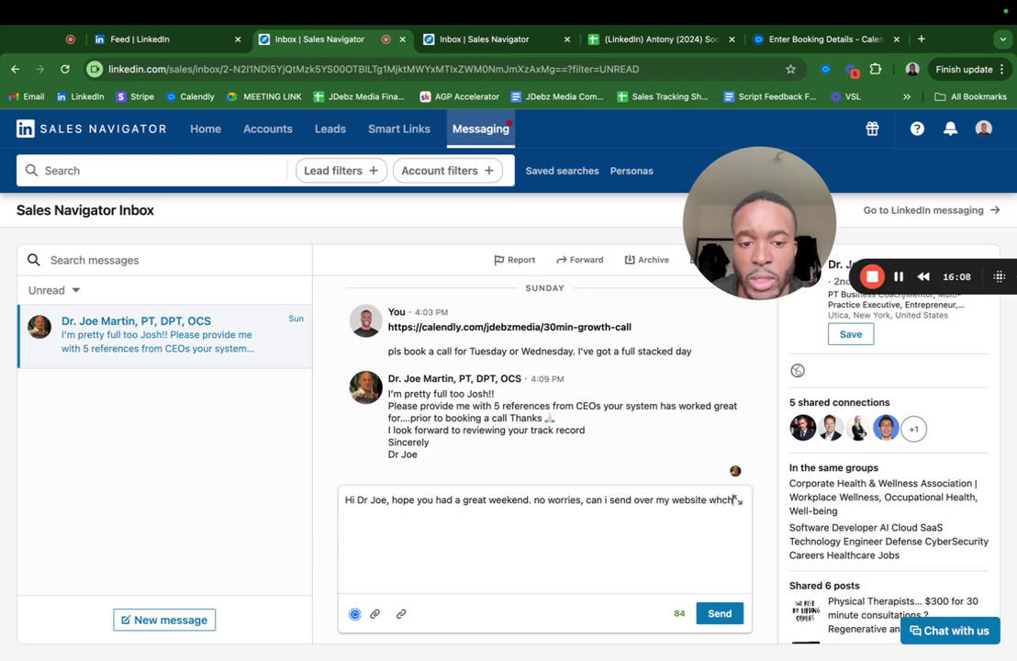
{"action": "key", "text": "BackSpace"}
{"action": "key", "text": "BackSpace"}
{"action": "type", "text": "ich sh"}
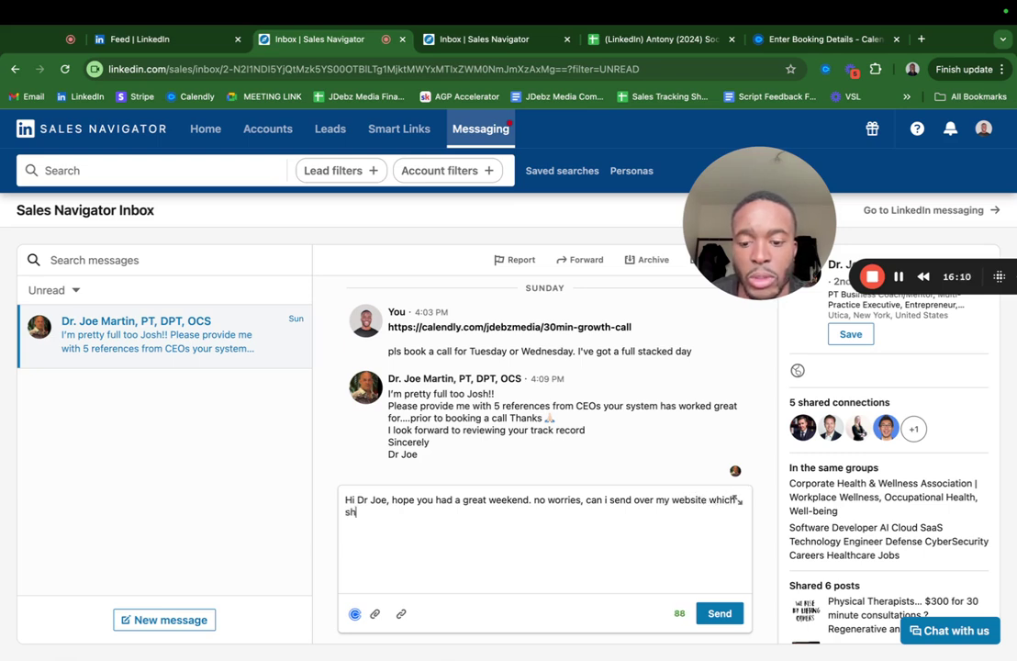
{"action": "type", "text": "ares s"}
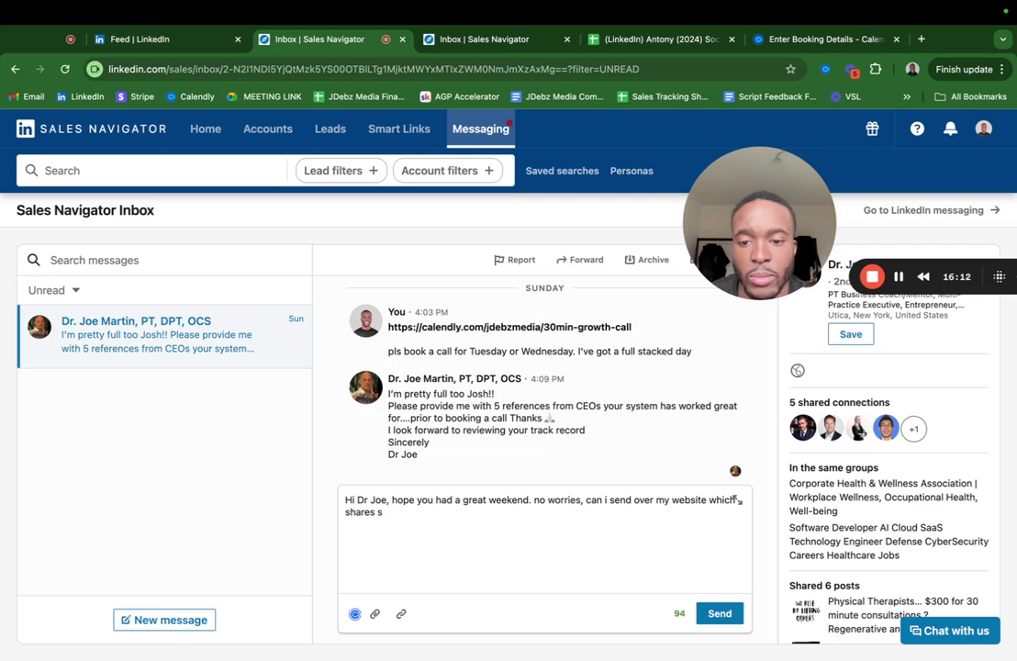
{"action": "type", "text": "pkmome "}
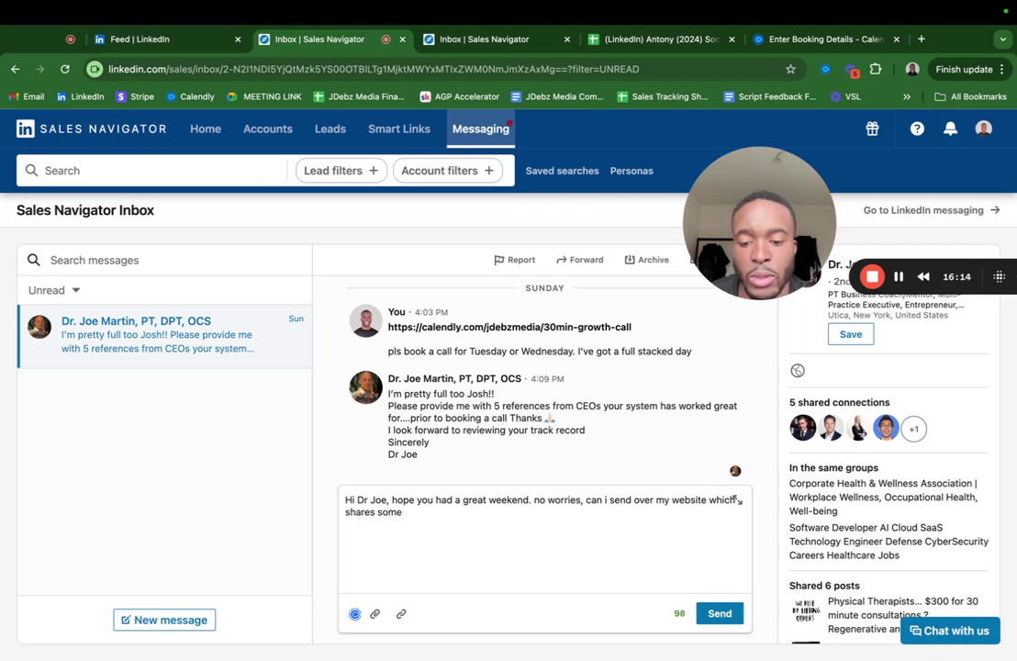
{"action": "type", "text": "client suce"}
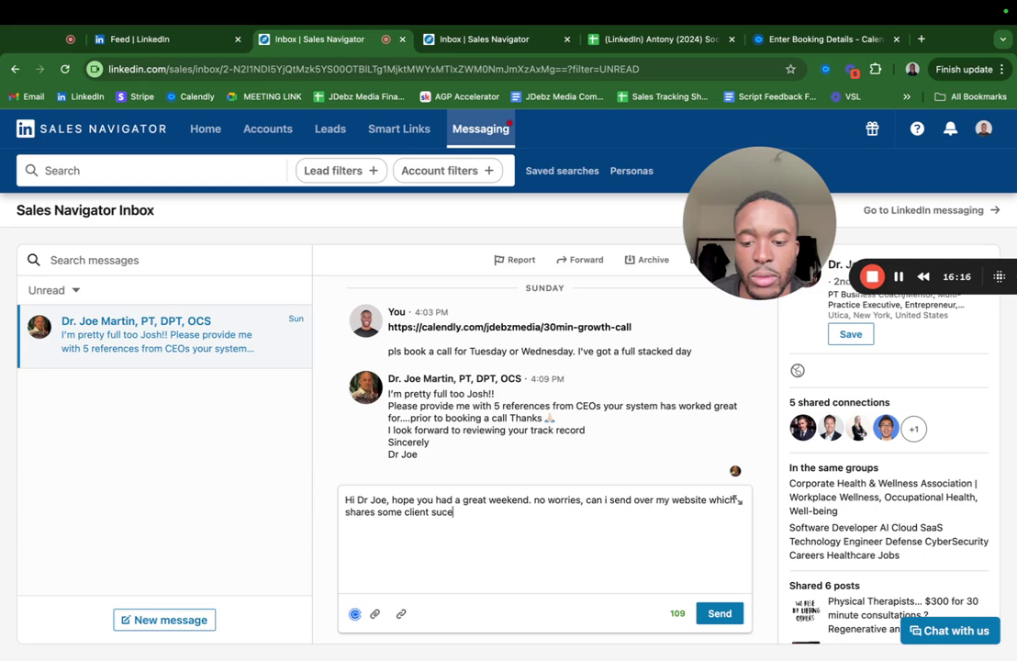
{"action": "type", "text": "ss stories"}
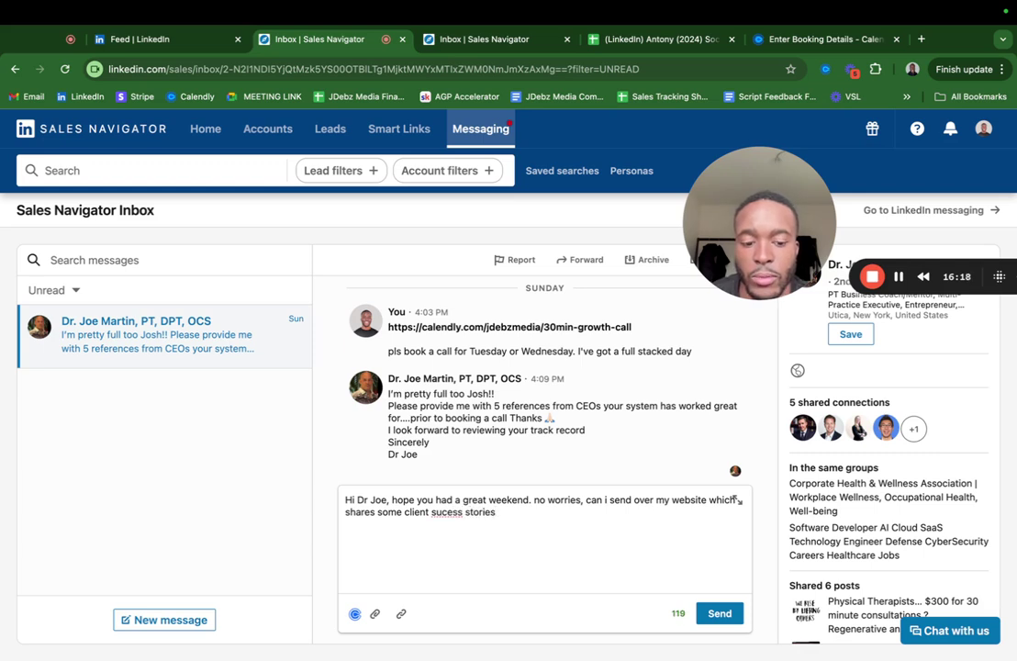
- Correct the spelling of "success", end the question with a question mark and send the reply
{"action": "left_click", "coordinate": [447, 511]}
{"action": "type", "text": "c"}
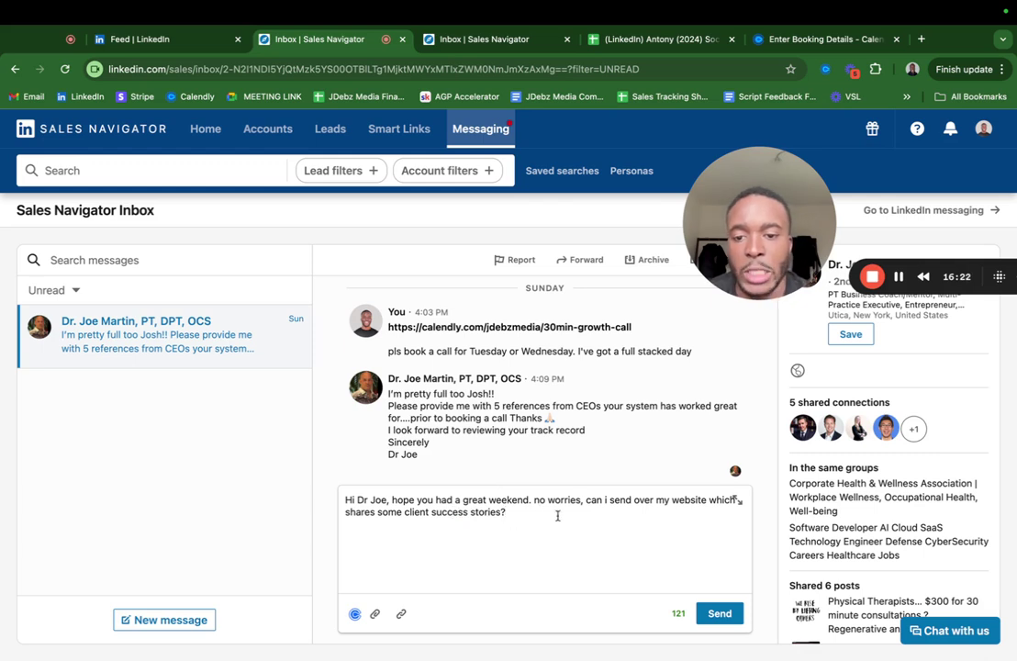
{"action": "left_click", "coordinate": [718, 613]}
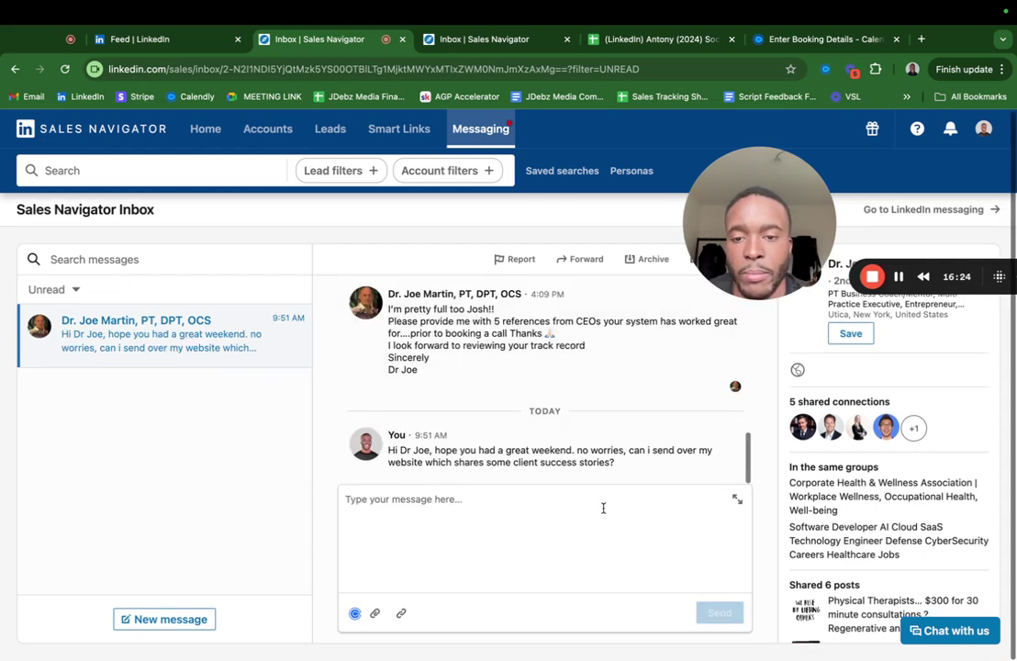
- Change the inbox filter from unread to all messages
{"action": "left_click", "coordinate": [73, 290]}
{"action": "left_click", "coordinate": [456, 523]}
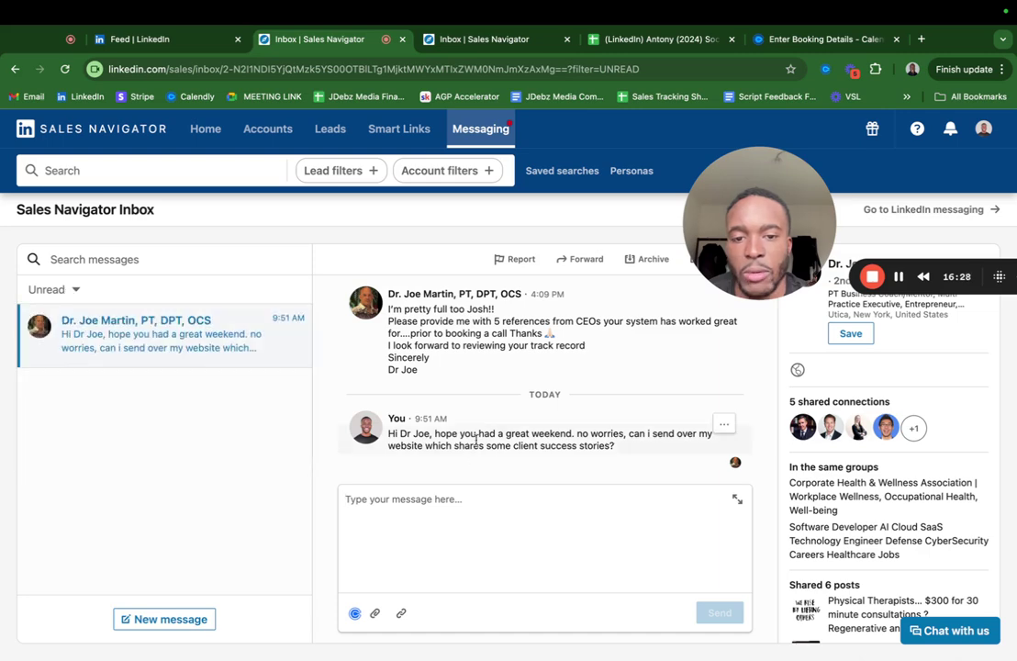
{"action": "scroll", "coordinate": [509, 381], "scroll_direction": "up", "scroll_amount": 5}
{"action": "left_click", "coordinate": [73, 290]}
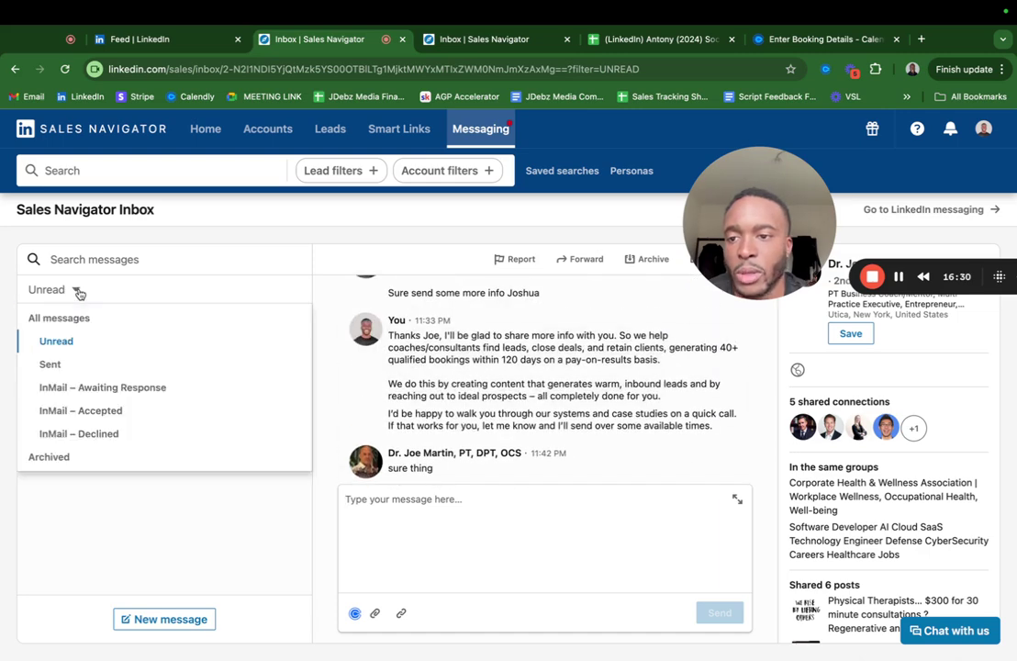
{"action": "left_click", "coordinate": [57, 316]}
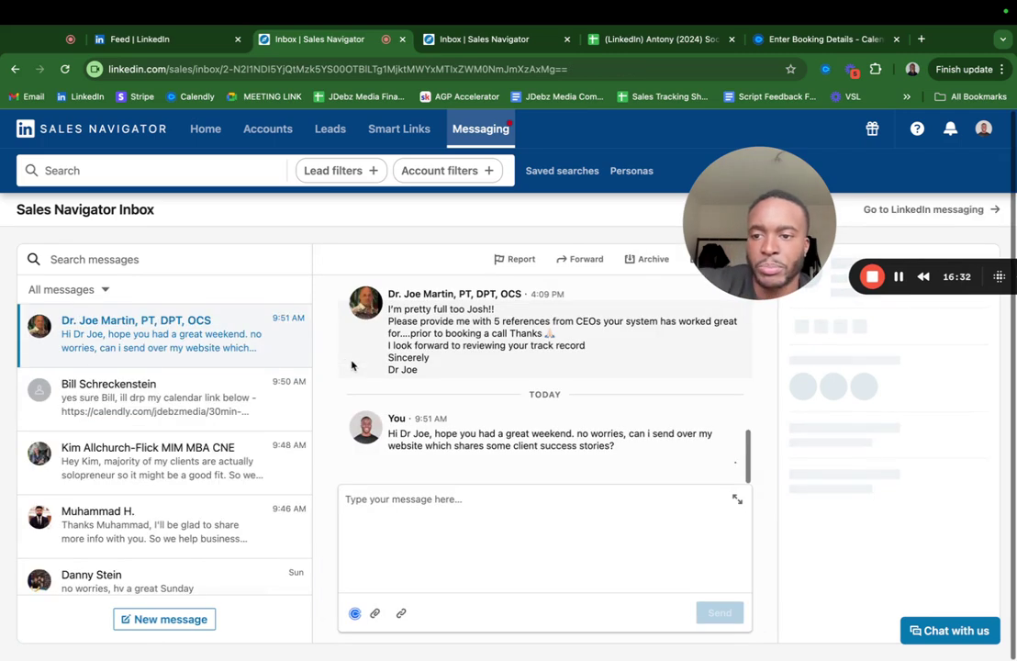
{"action": "left_click", "coordinate": [414, 512]}
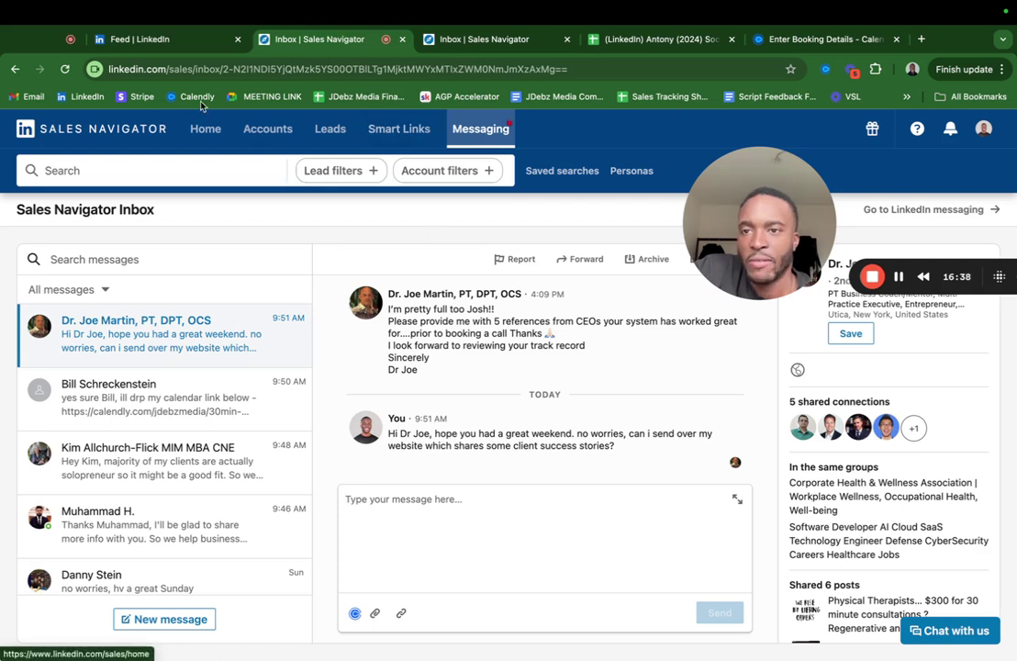
- Switch to the LinkedIn feed and check the messaging inbox for recent and unread conversations
{"action": "left_click", "coordinate": [172, 42]}
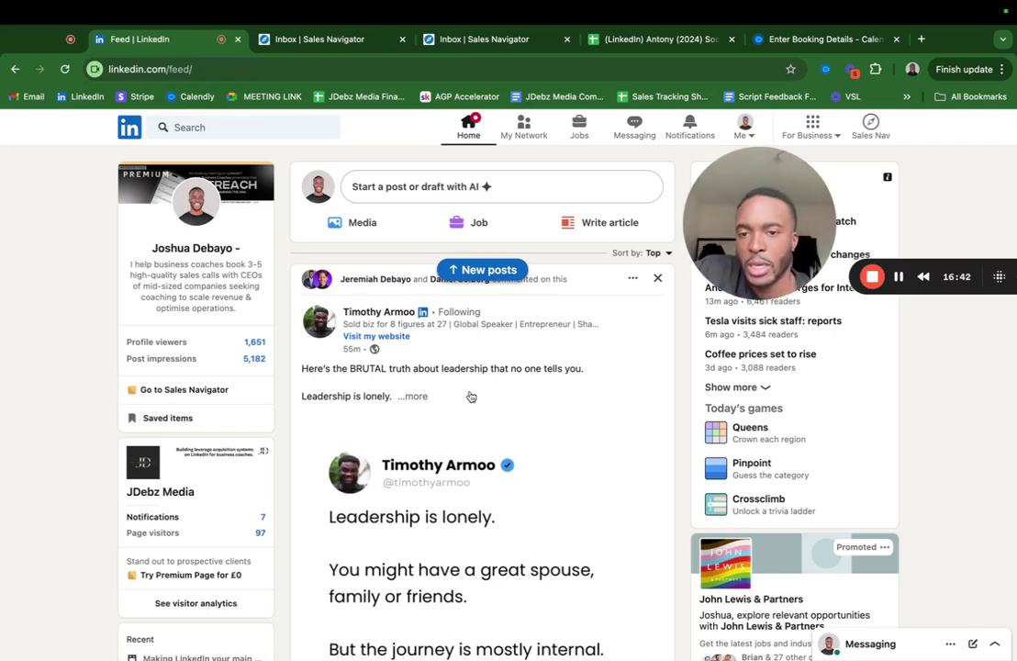
{"action": "scroll", "coordinate": [470, 396], "scroll_direction": "down", "scroll_amount": 2}
{"action": "scroll", "coordinate": [470, 397], "scroll_direction": "down", "scroll_amount": 4}
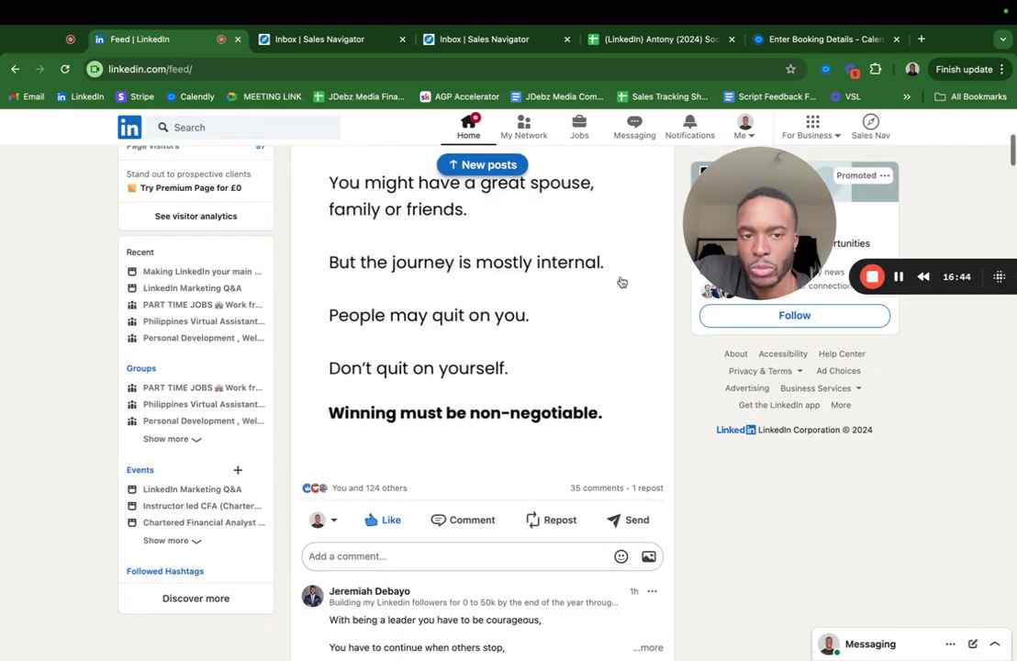
{"action": "left_click_drag", "start_coordinate": [698, 275], "coordinate": [511, 418]}
{"action": "left_click", "coordinate": [869, 643]}
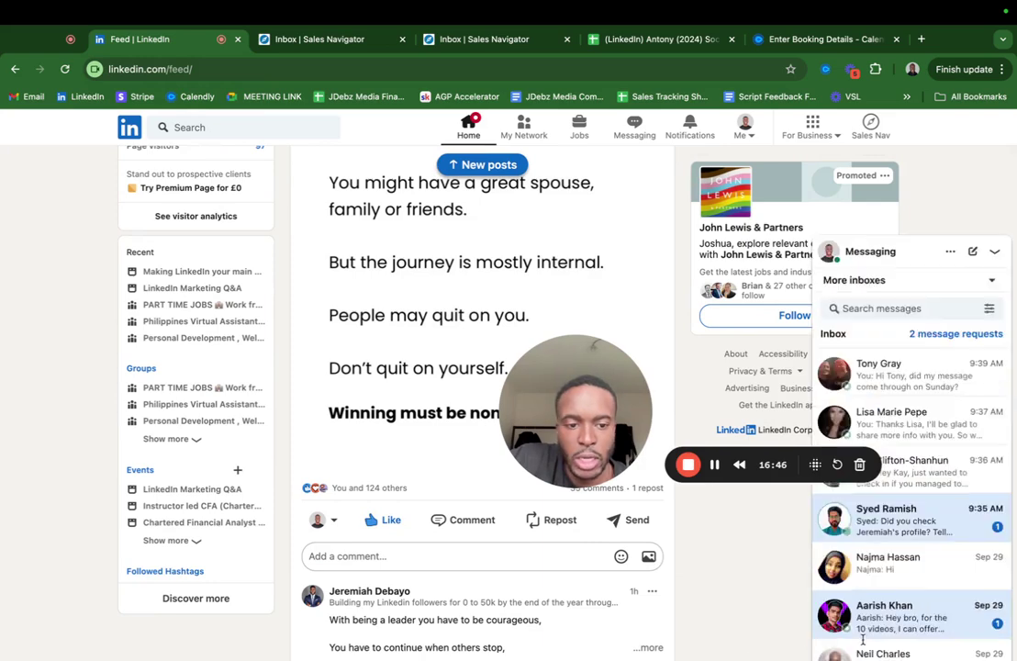
{"action": "scroll", "coordinate": [917, 417], "scroll_direction": "down", "scroll_amount": 3}
{"action": "scroll", "coordinate": [922, 390], "scroll_direction": "up", "scroll_amount": 3}
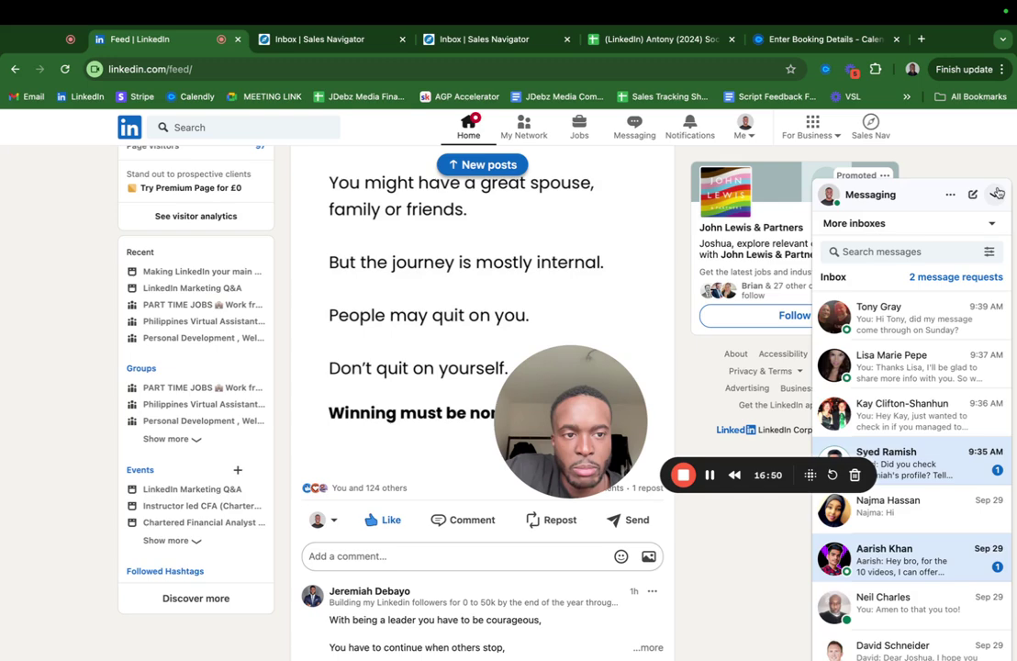
{"action": "left_click", "coordinate": [867, 193]}
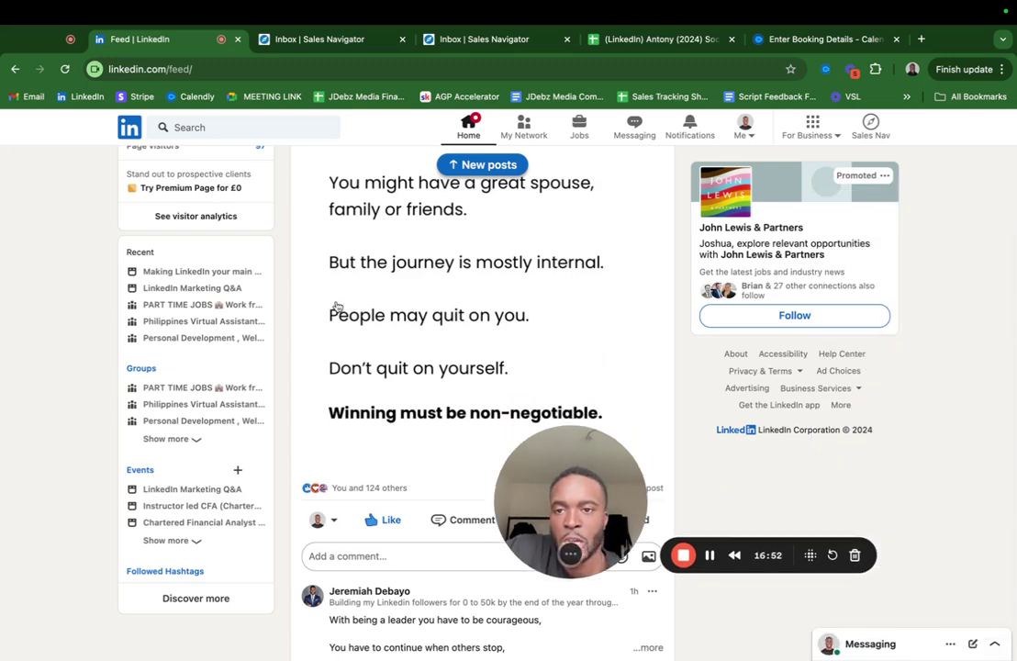
- Search LinkedIn for "business coach"
{"action": "scroll", "coordinate": [333, 316], "scroll_direction": "up", "scroll_amount": 10}
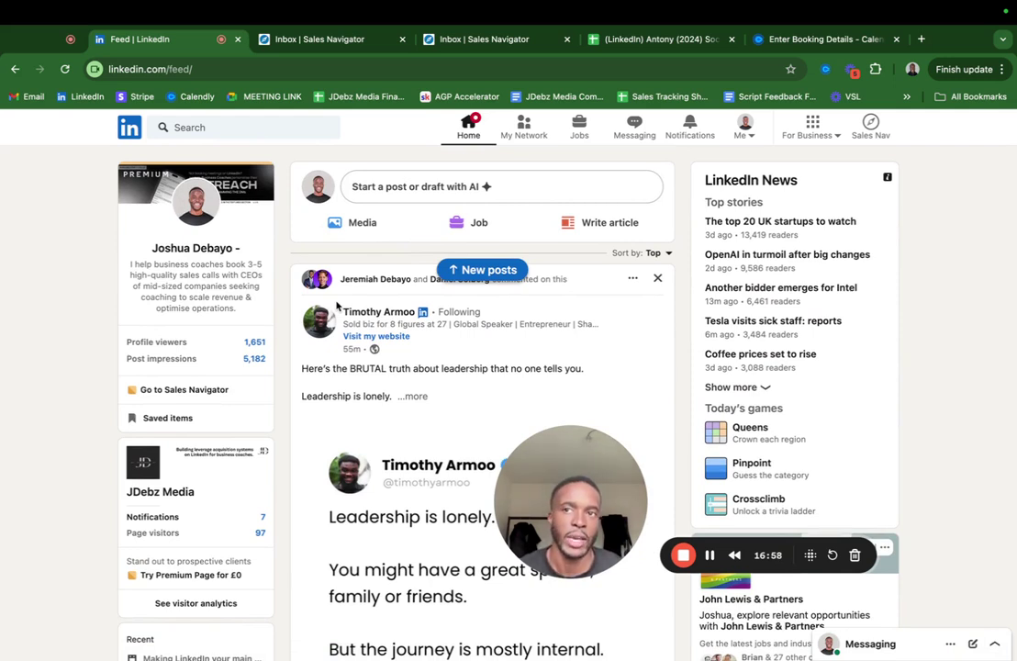
{"action": "left_click", "coordinate": [299, 125]}
{"action": "type", "text": "business"}
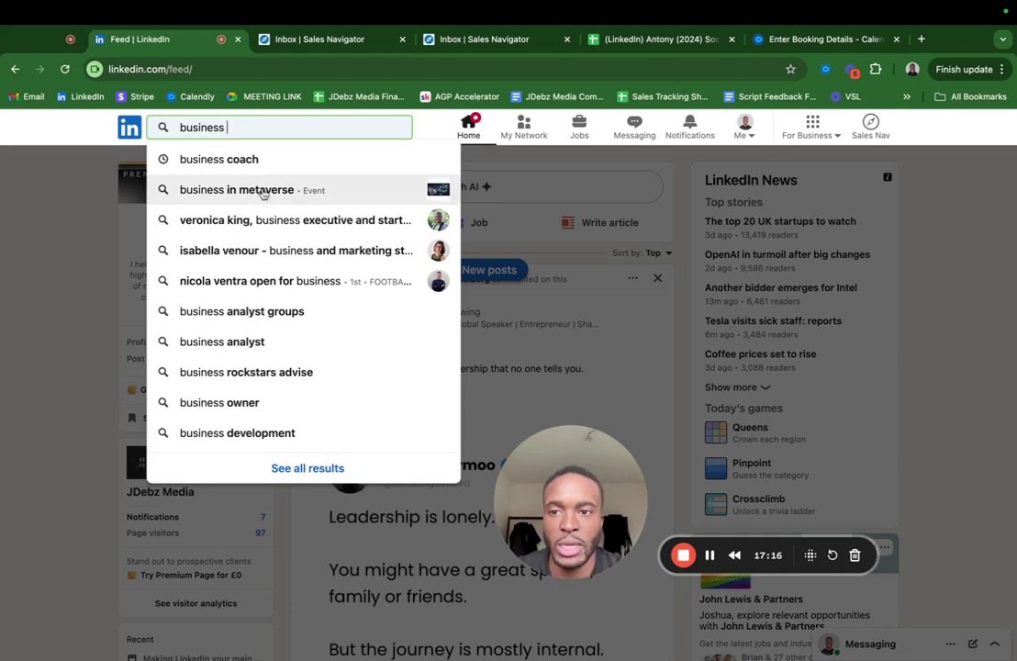
{"action": "left_click", "coordinate": [240, 158]}
- Close the two Sales Navigator inbox pages, the spreadsheet and the booking page, keeping only the LinkedIn search open
{"action": "left_click", "coordinate": [403, 40]}
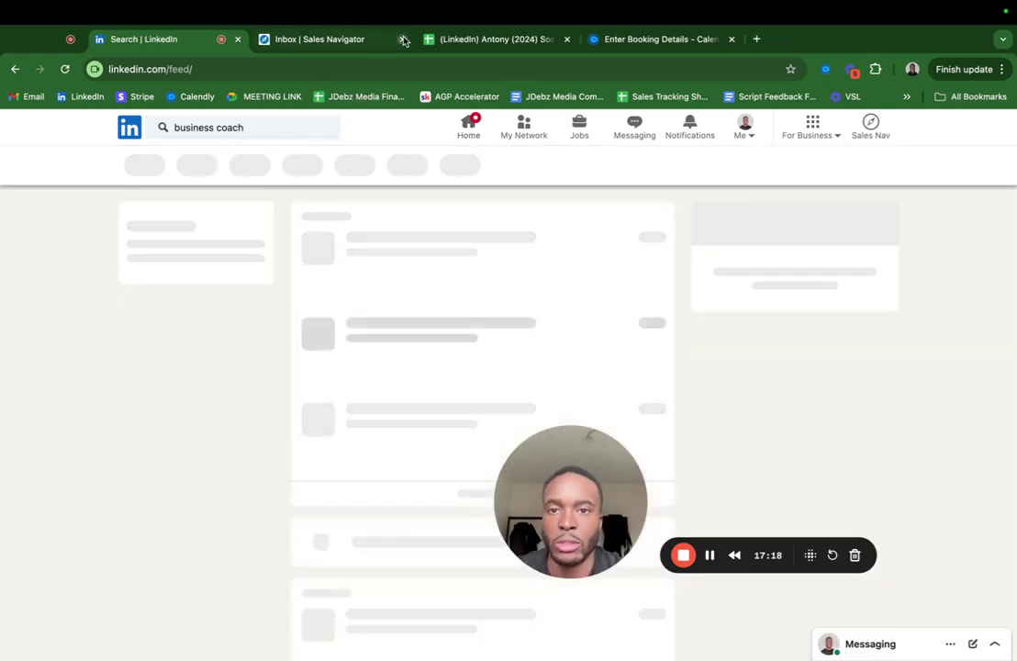
{"action": "left_click", "coordinate": [403, 40]}
{"action": "left_click", "coordinate": [403, 40]}
{"action": "left_click", "coordinate": [403, 39]}
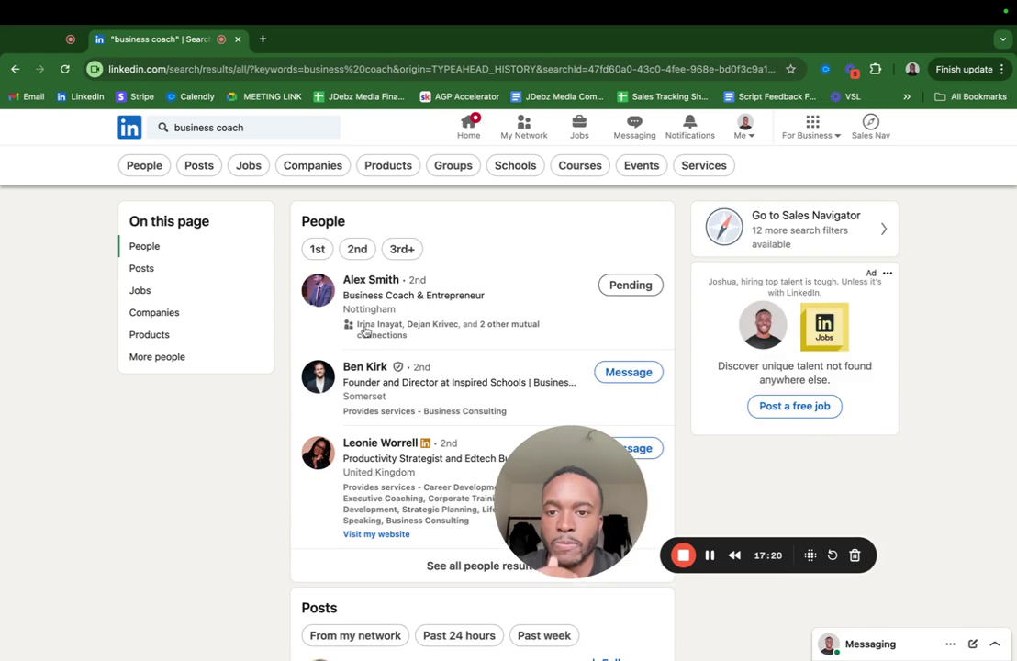
{"action": "left_click_drag", "start_coordinate": [555, 522], "coordinate": [783, 243]}
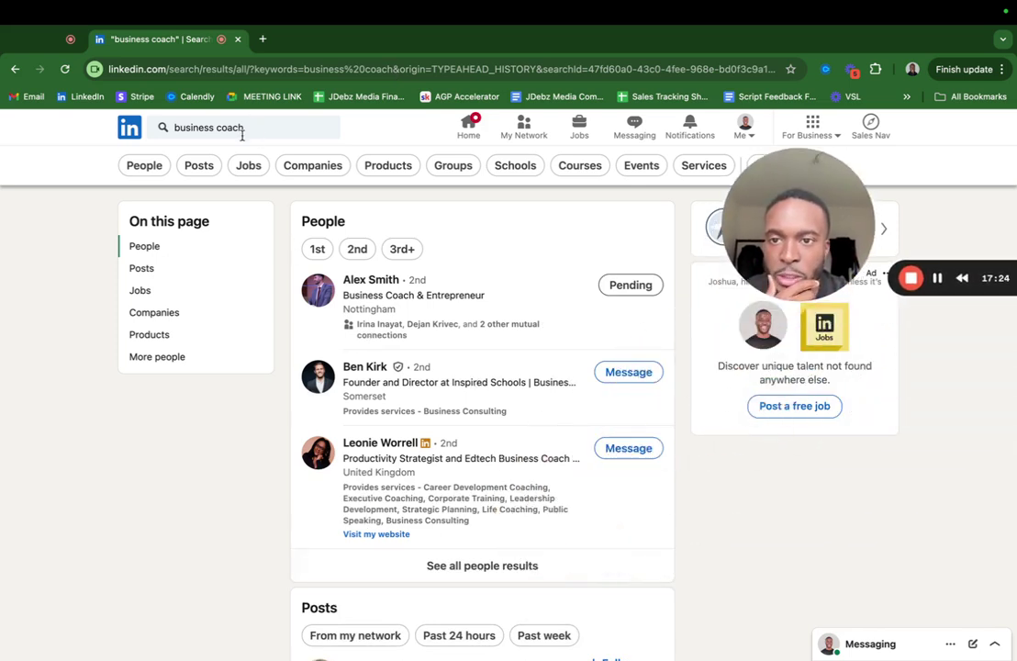
- Show all people results for the search and limit them to 3rd+ connections, trying 2nd and combined 2nd and 3rd+ first
{"action": "left_click", "coordinate": [404, 580]}
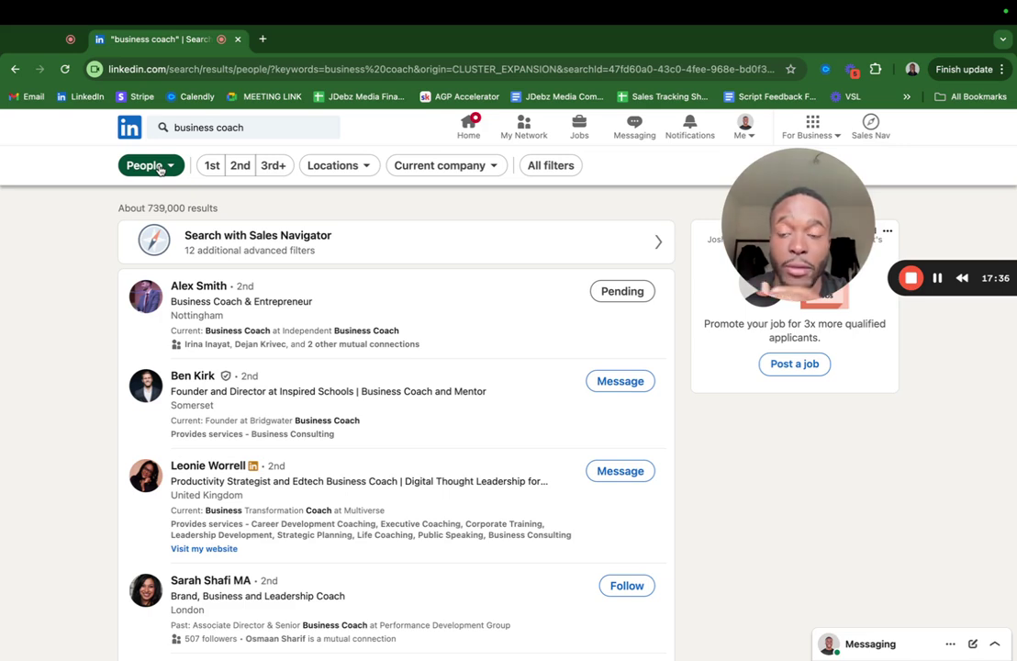
{"action": "left_click", "coordinate": [212, 165]}
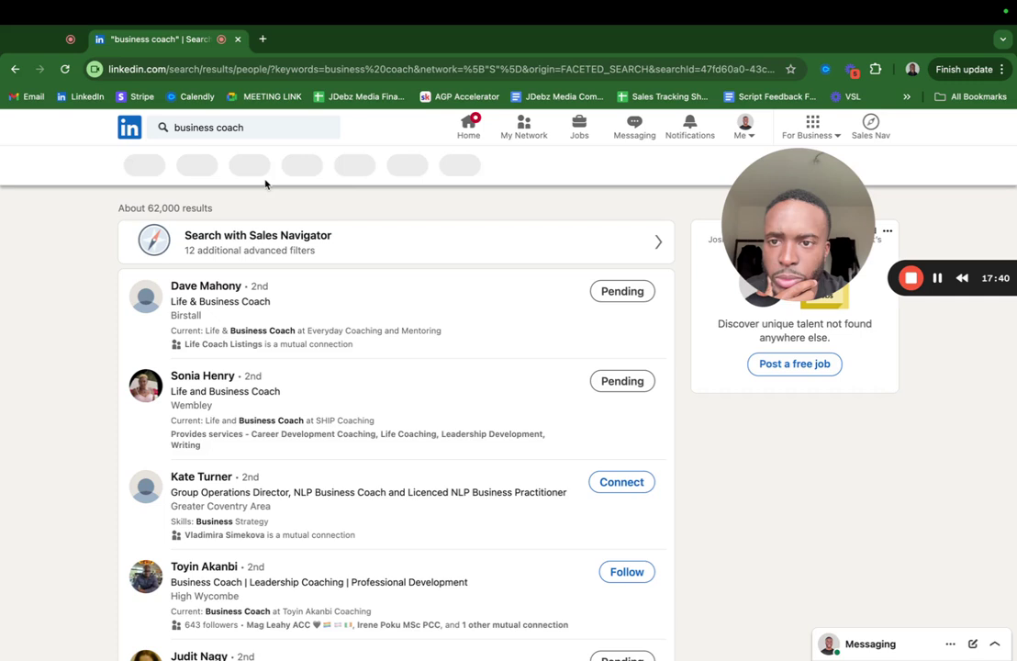
{"action": "left_click", "coordinate": [272, 165]}
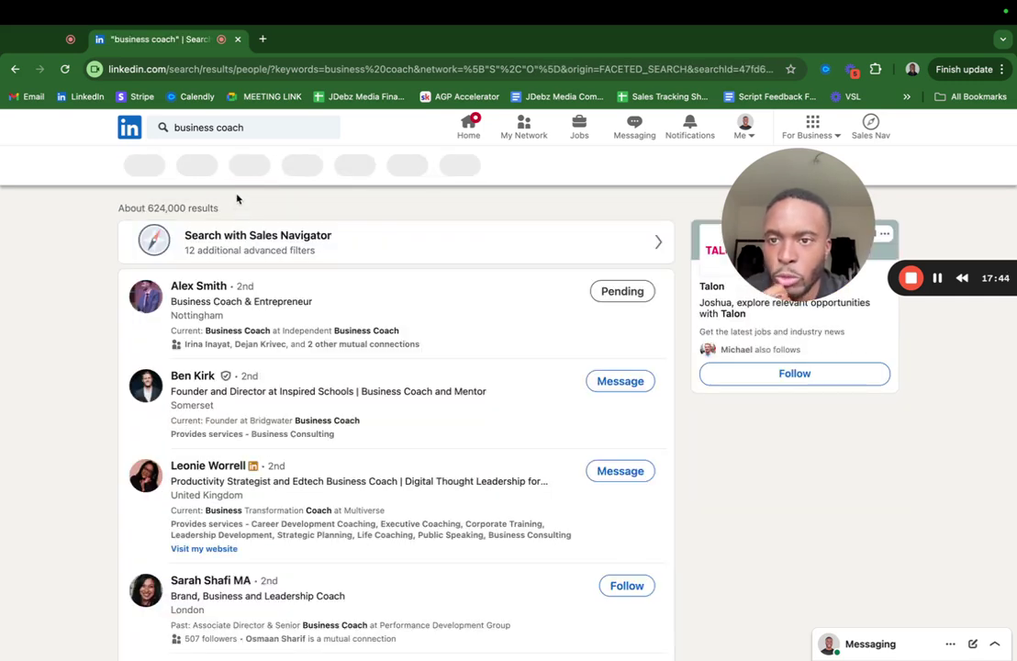
{"action": "left_click", "coordinate": [243, 167]}
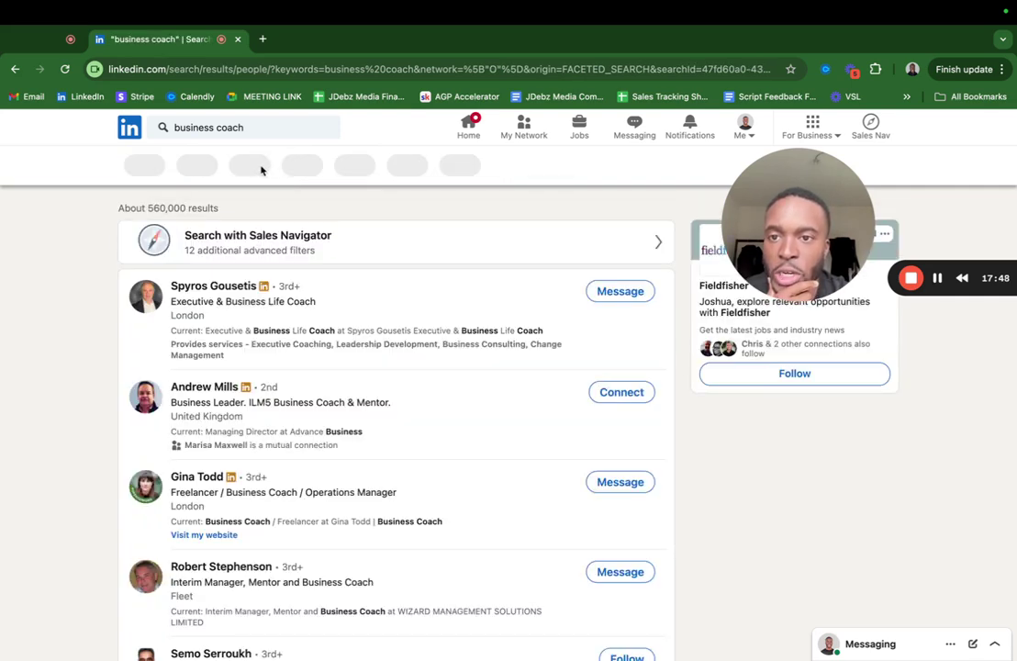
- Replace the 3rd+ filter with 1st connections and open the business coach search in Sales Navigator
{"action": "left_click", "coordinate": [261, 171]}
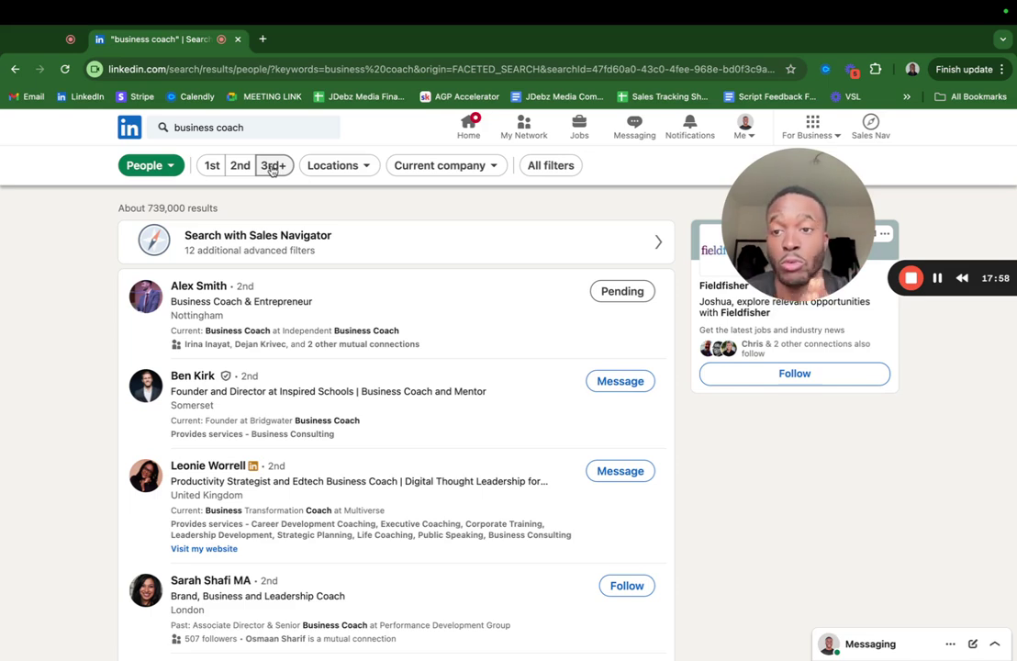
{"action": "left_click", "coordinate": [209, 167]}
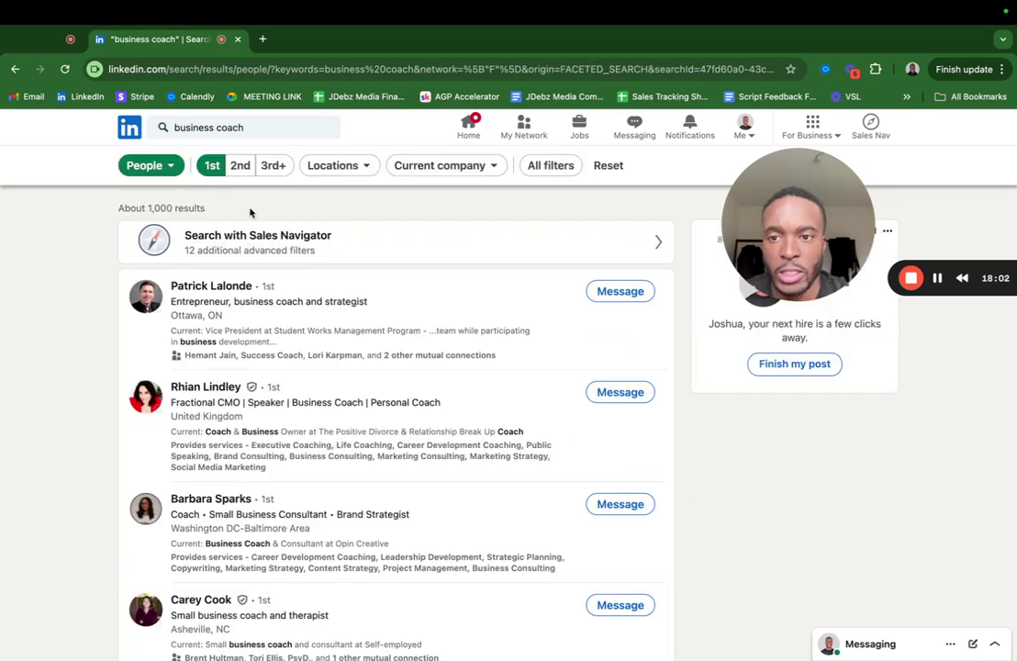
{"action": "left_click", "coordinate": [278, 247]}
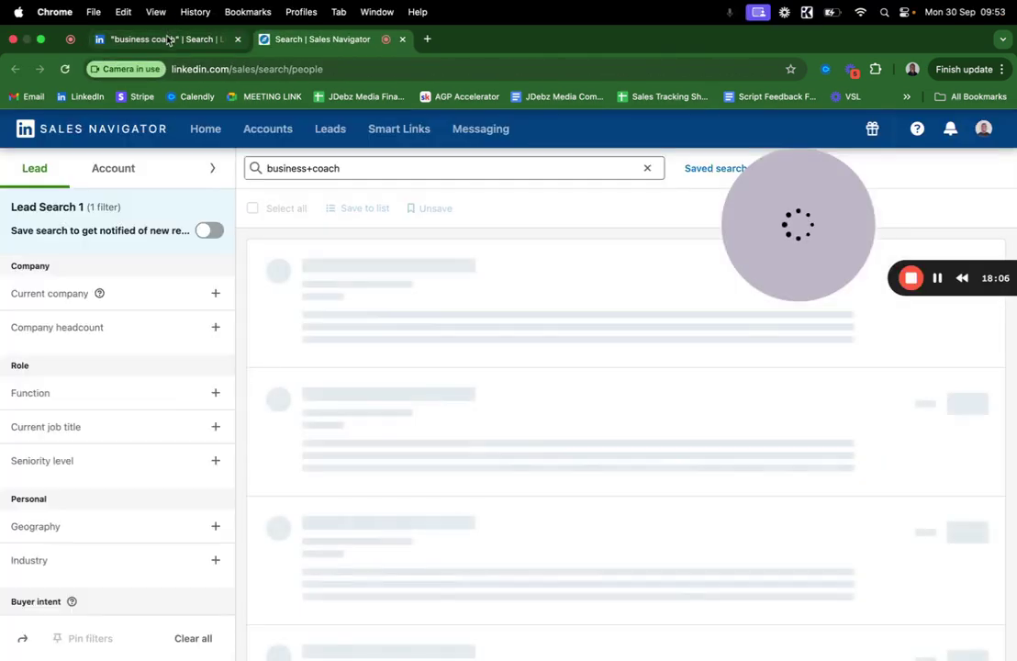
- Return to the LinkedIn results, check the conversation with the first person listed and close it
{"action": "left_click", "coordinate": [170, 38]}
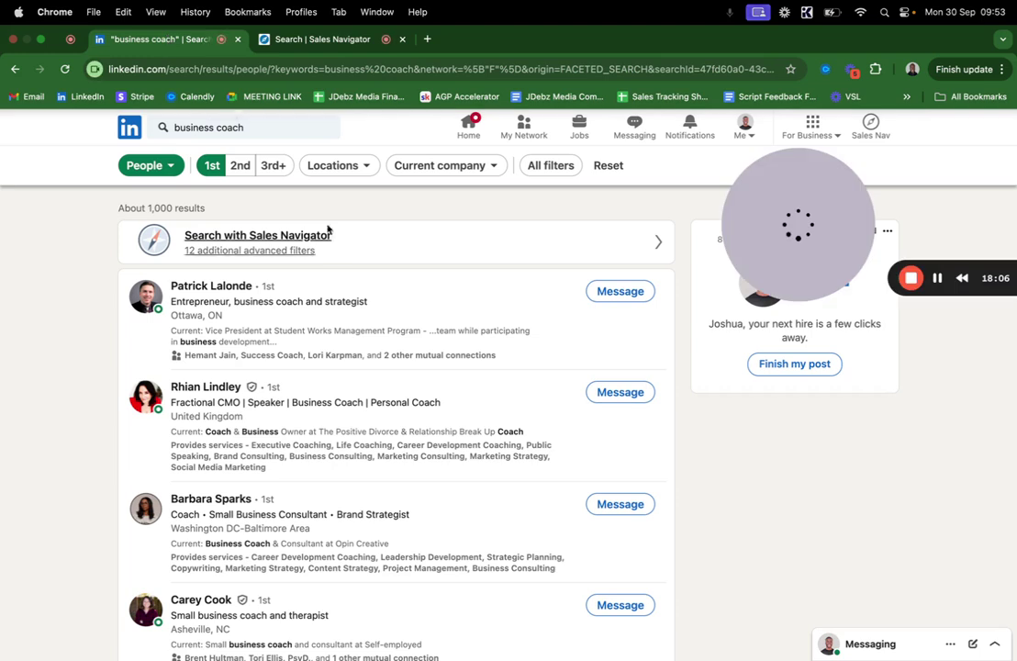
{"action": "left_click", "coordinate": [614, 295]}
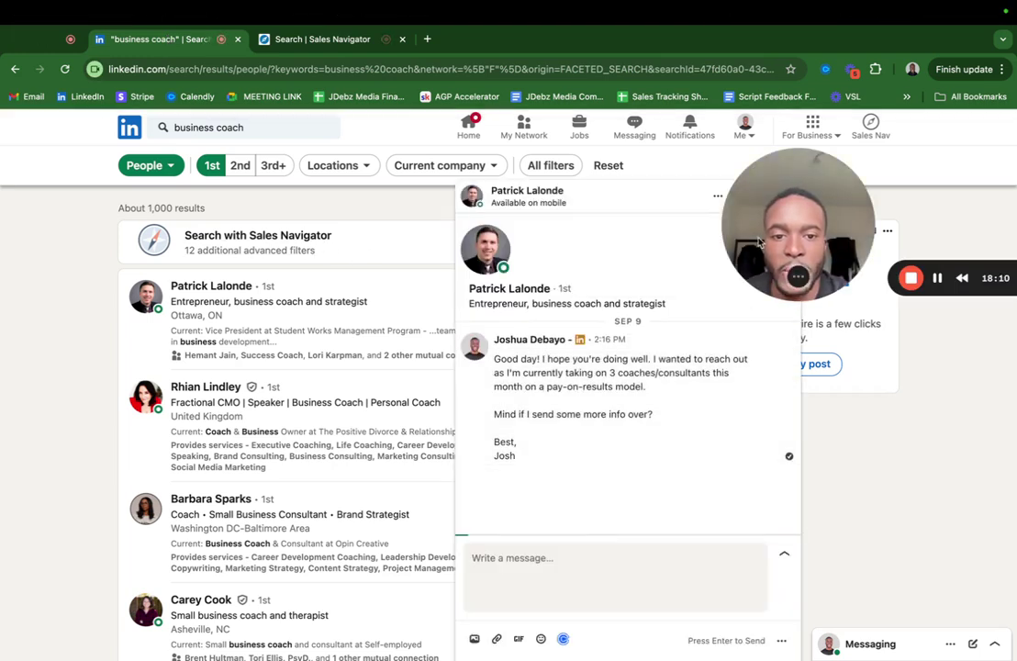
{"action": "left_click", "coordinate": [785, 197]}
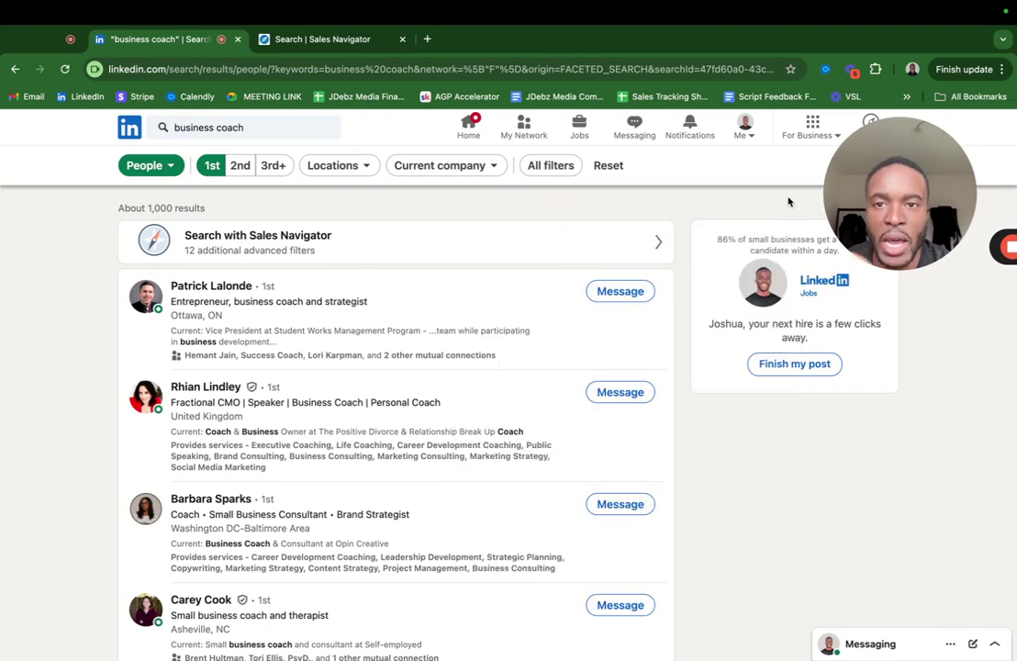
- Look over the 1st-degree leads in Sales Navigator, then go back and skim the LinkedIn results
{"action": "left_click", "coordinate": [325, 41]}
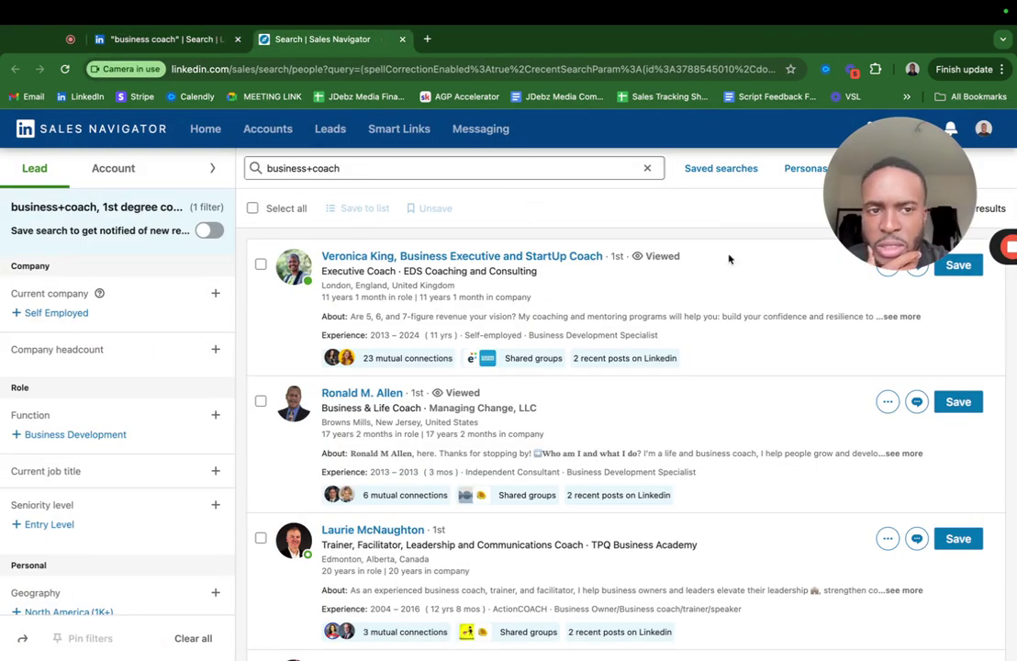
{"action": "left_click_drag", "start_coordinate": [801, 236], "coordinate": [522, 288]}
{"action": "key", "text": "ctrl+shift+Tab"}
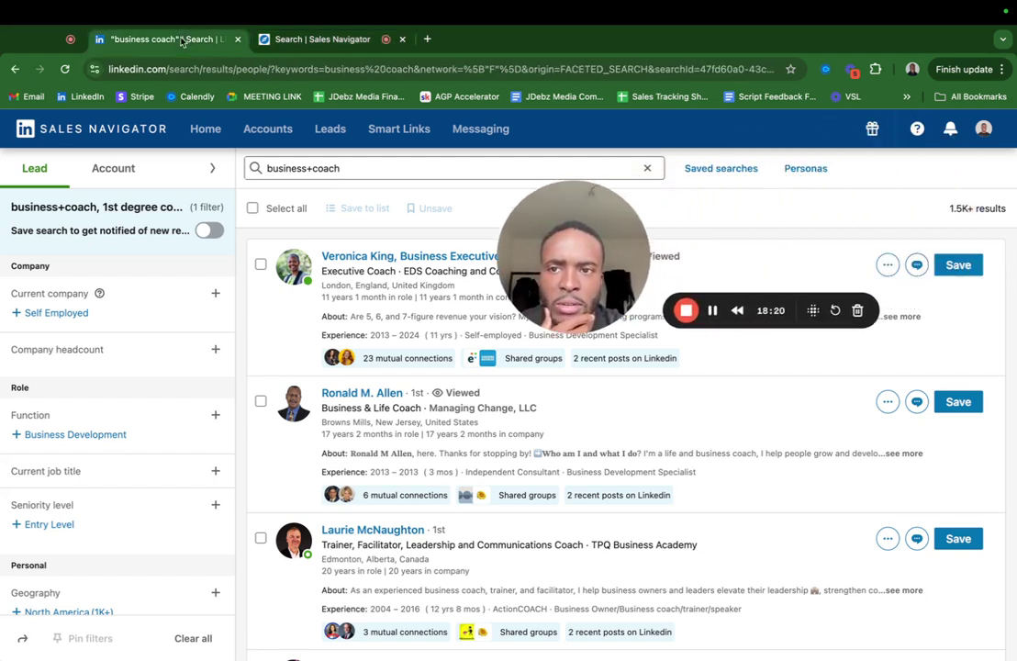
{"action": "scroll", "coordinate": [577, 489], "scroll_direction": "down", "scroll_amount": 5}
{"action": "scroll", "coordinate": [578, 489], "scroll_direction": "up", "scroll_amount": 5}
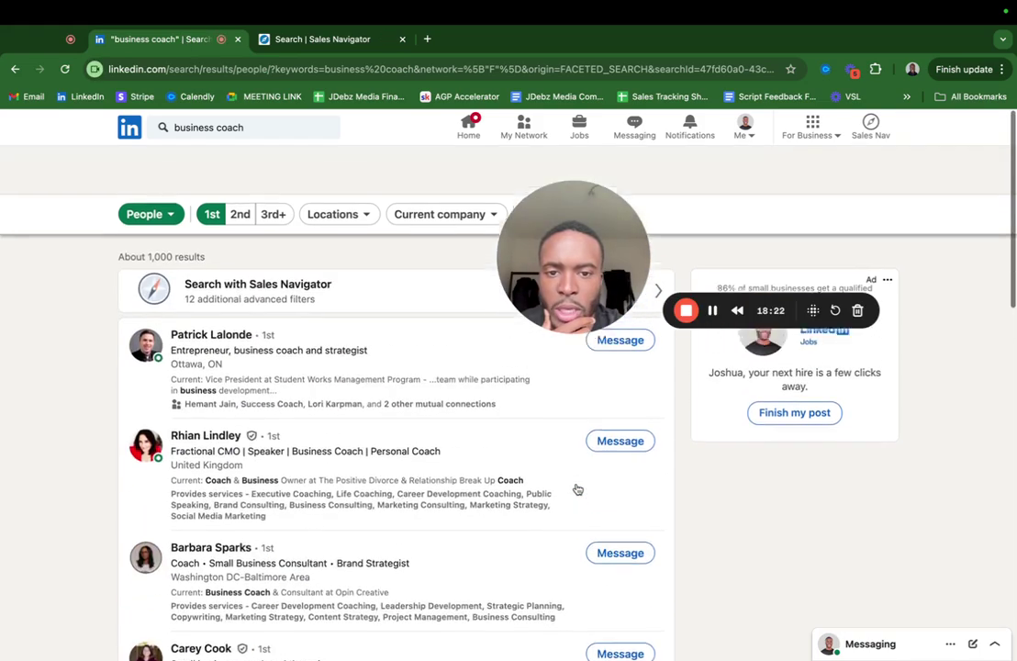
{"action": "left_click_drag", "start_coordinate": [599, 269], "coordinate": [807, 177]}
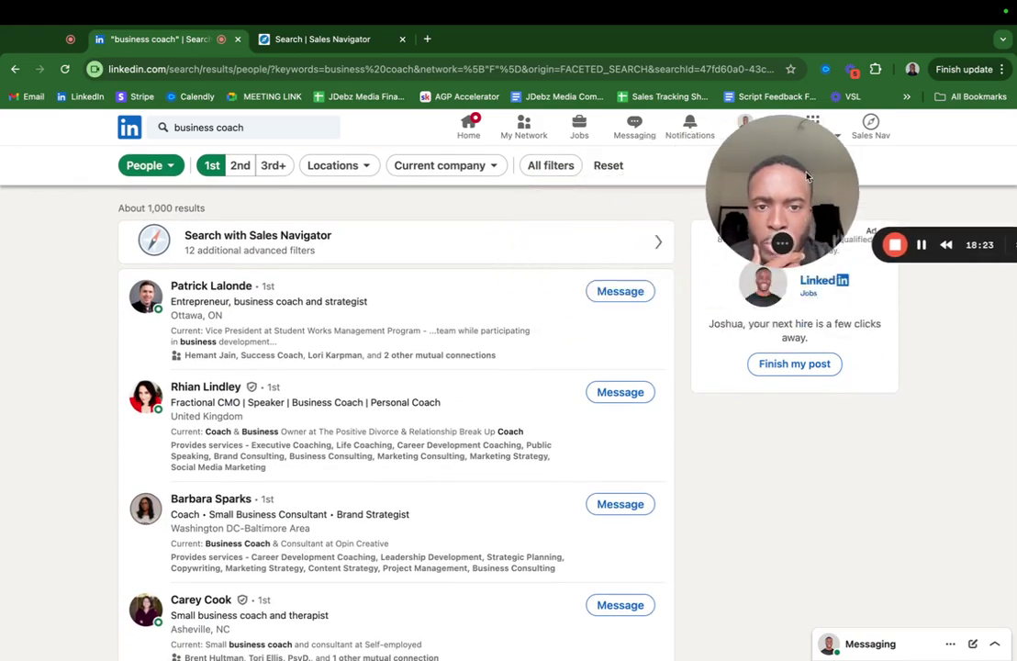
- Reopen the first person's conversation, review the outreach message already sent and the empty reply field, and close it
{"action": "left_click", "coordinate": [622, 293]}
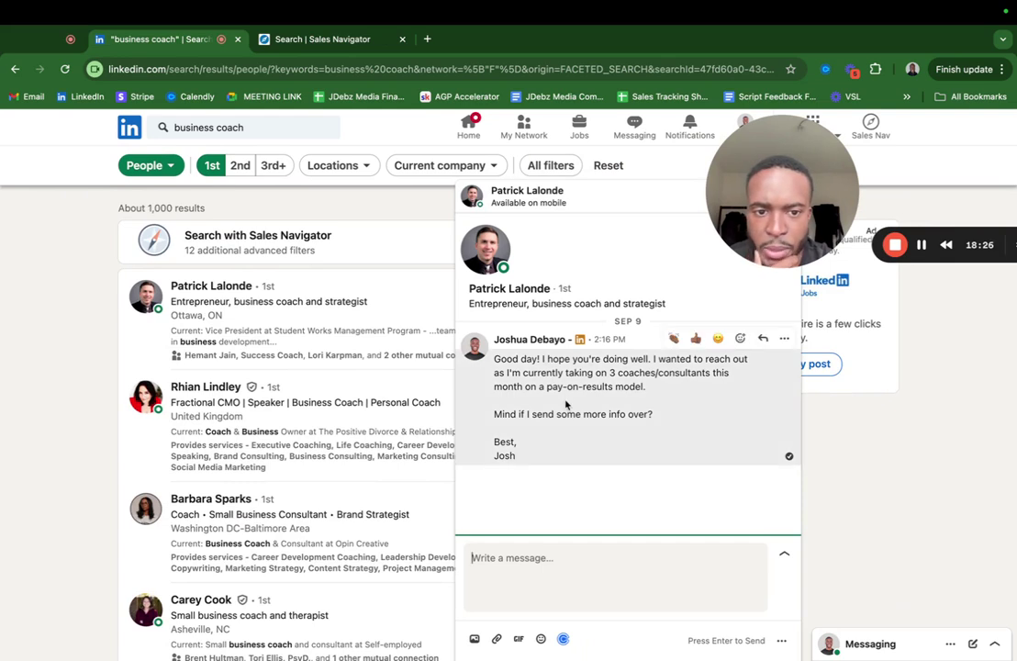
{"action": "mouse_move", "coordinate": [675, 4]}
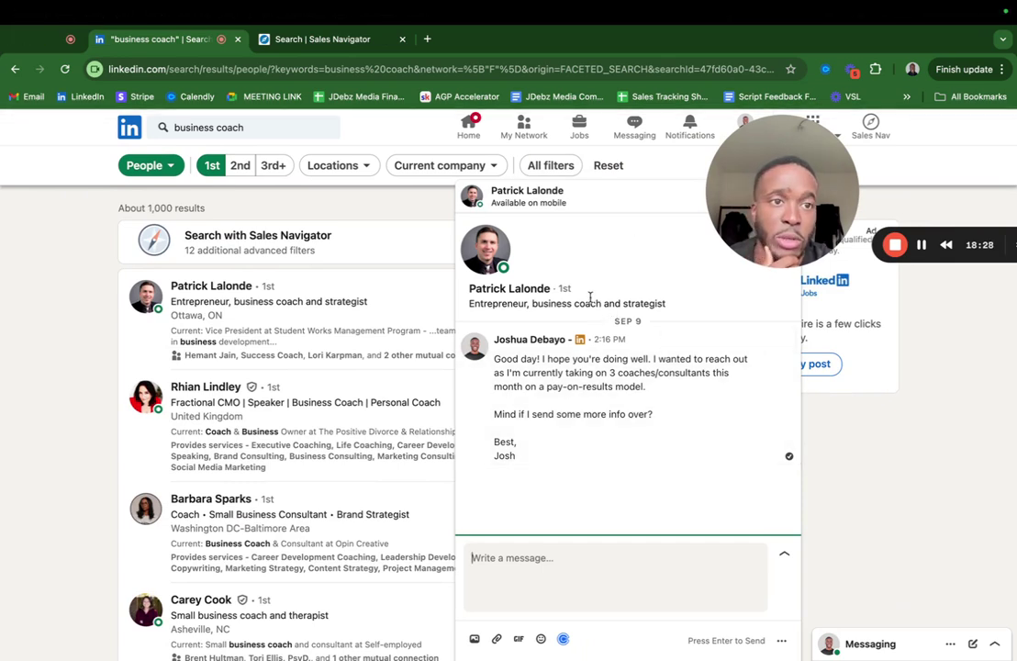
{"action": "left_click", "coordinate": [511, 559]}
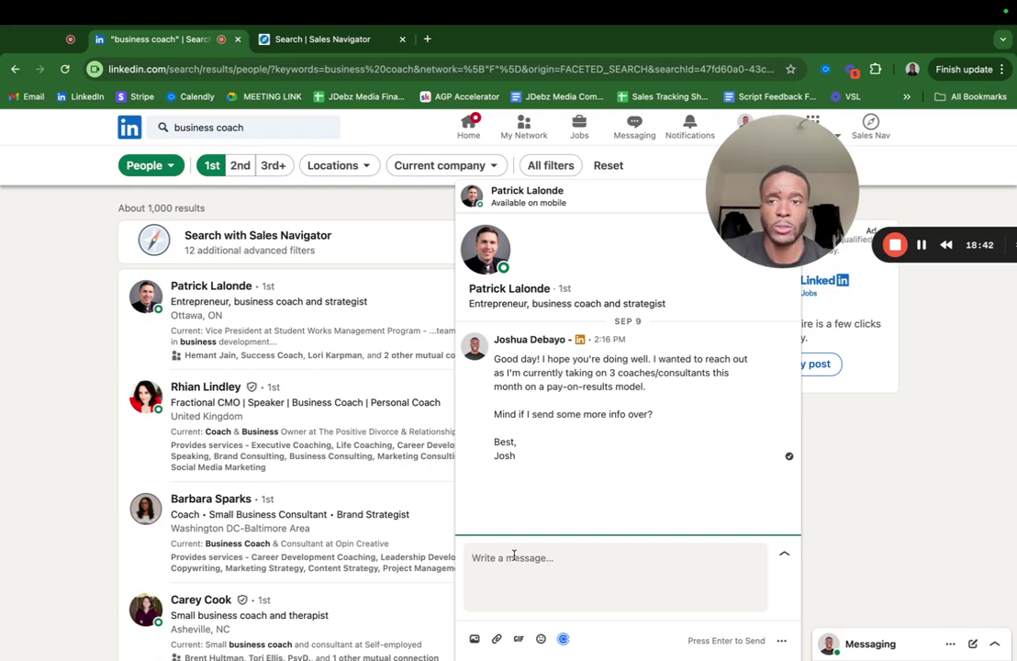
{"action": "left_click", "coordinate": [514, 557]}
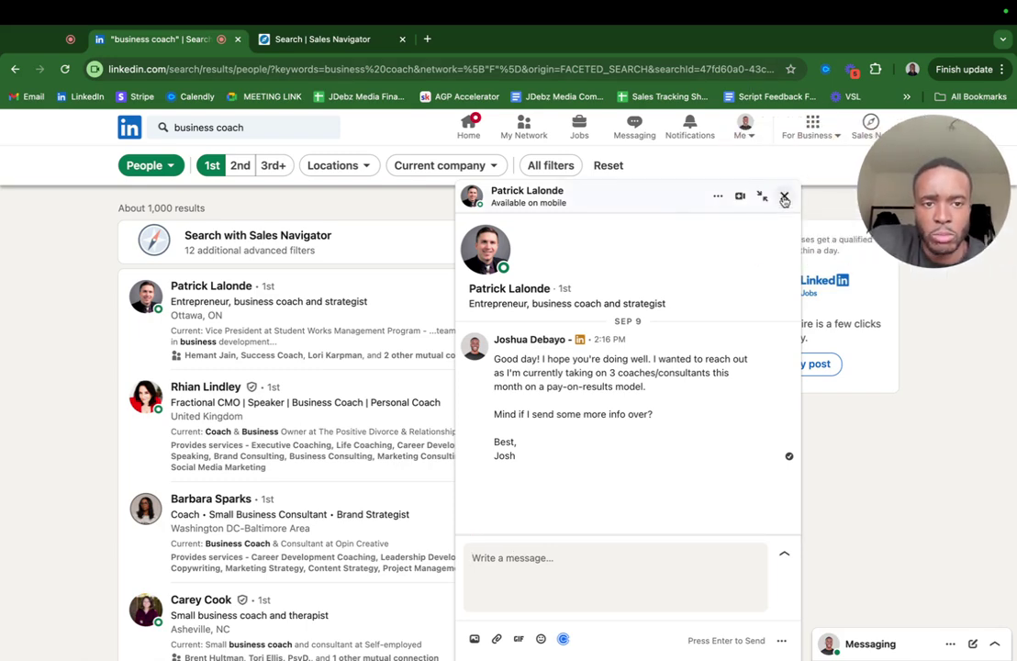
{"action": "left_click", "coordinate": [784, 198]}
- Go to page 2 of the results and review the message history with the first person there, closing it when done
{"action": "scroll", "coordinate": [633, 320], "scroll_direction": "down", "scroll_amount": 15}
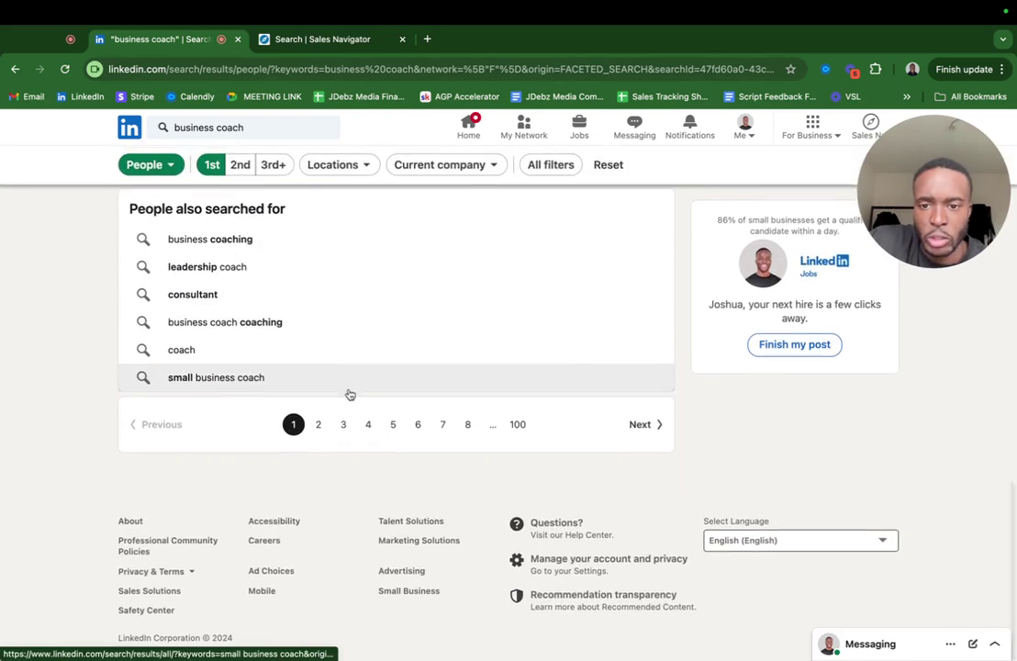
{"action": "left_click", "coordinate": [318, 424]}
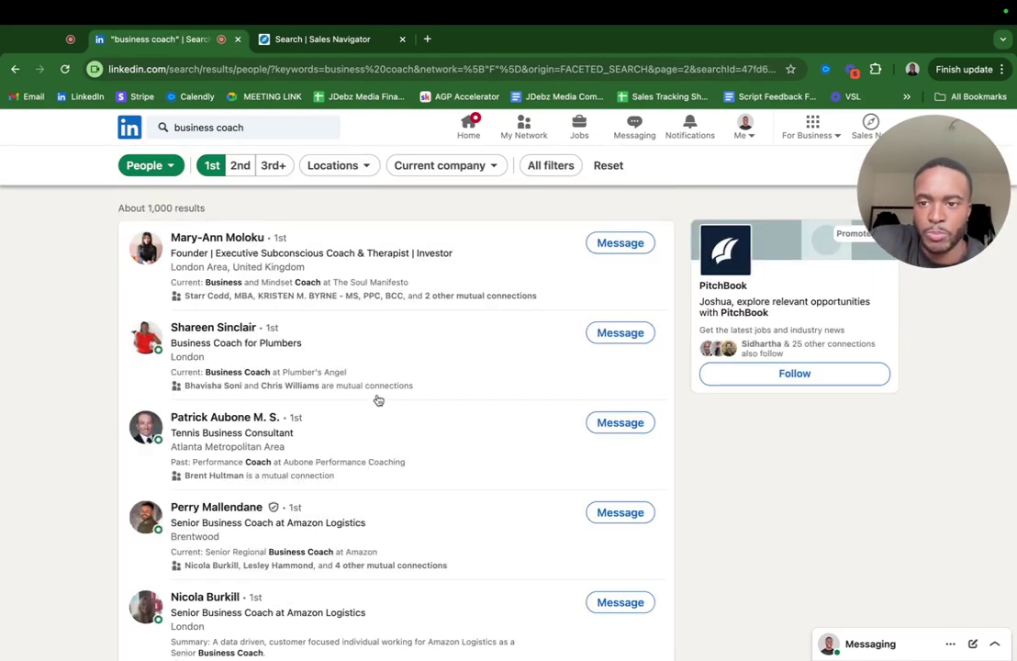
{"action": "left_click", "coordinate": [620, 243]}
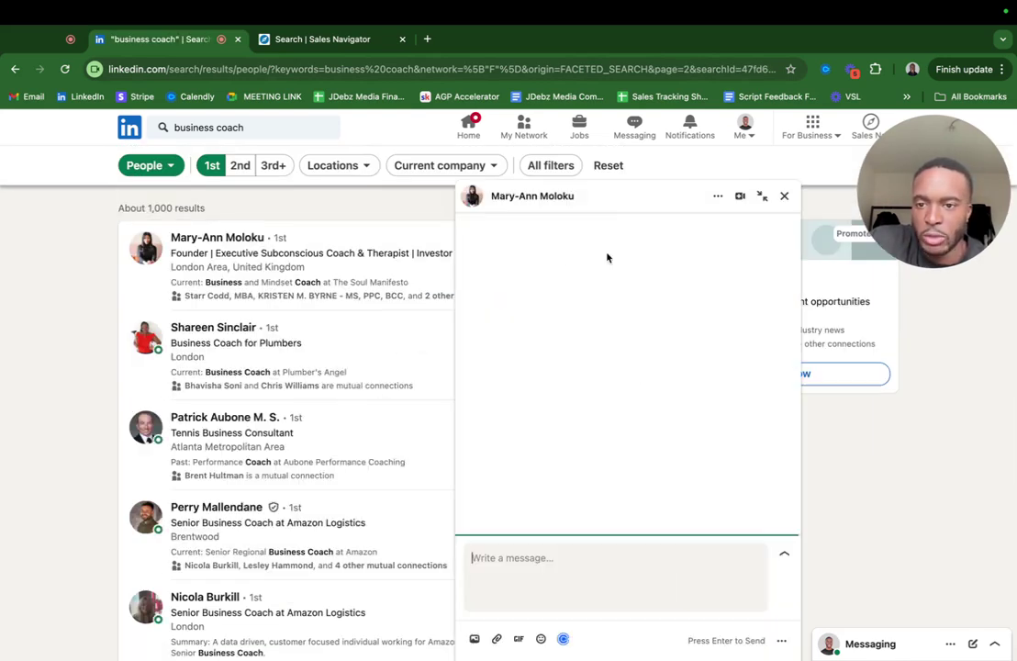
{"action": "scroll", "coordinate": [706, 218], "scroll_direction": "up", "scroll_amount": 5}
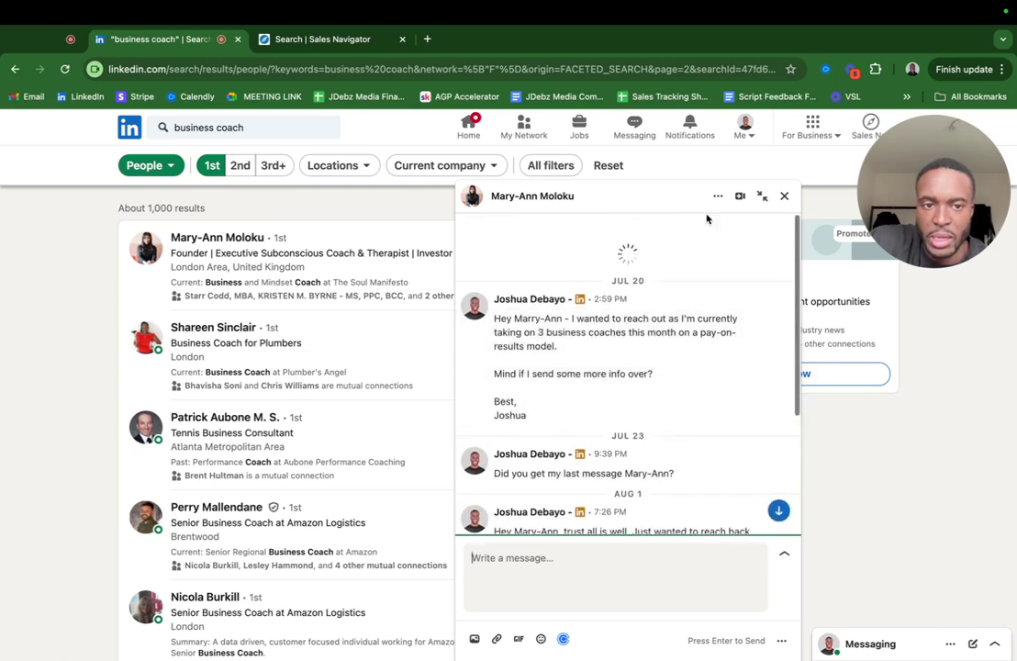
{"action": "left_click", "coordinate": [785, 196]}
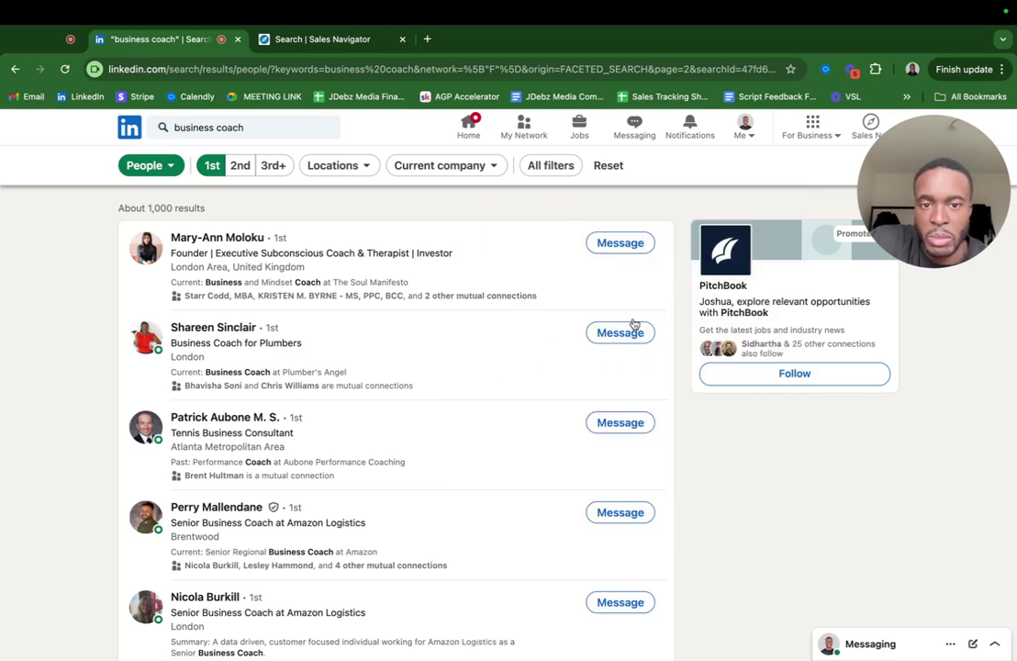
- Review the message history with the last person on page 2, declining the incoming WhatsApp calls, and close the conversation
{"action": "scroll", "coordinate": [633, 331], "scroll_direction": "down", "scroll_amount": 10}
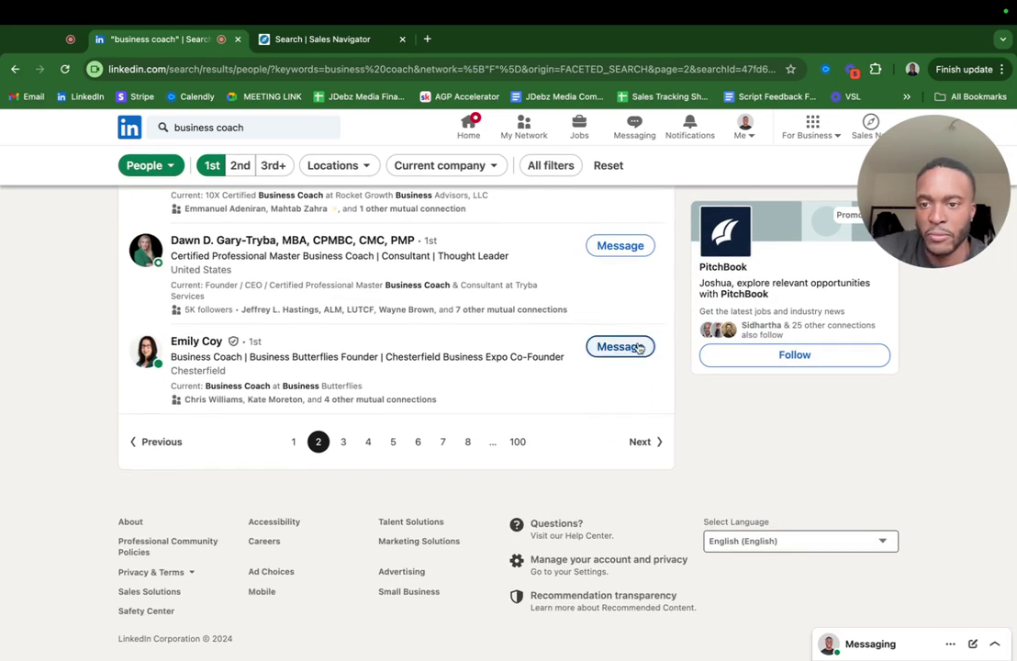
{"action": "left_click", "coordinate": [620, 346]}
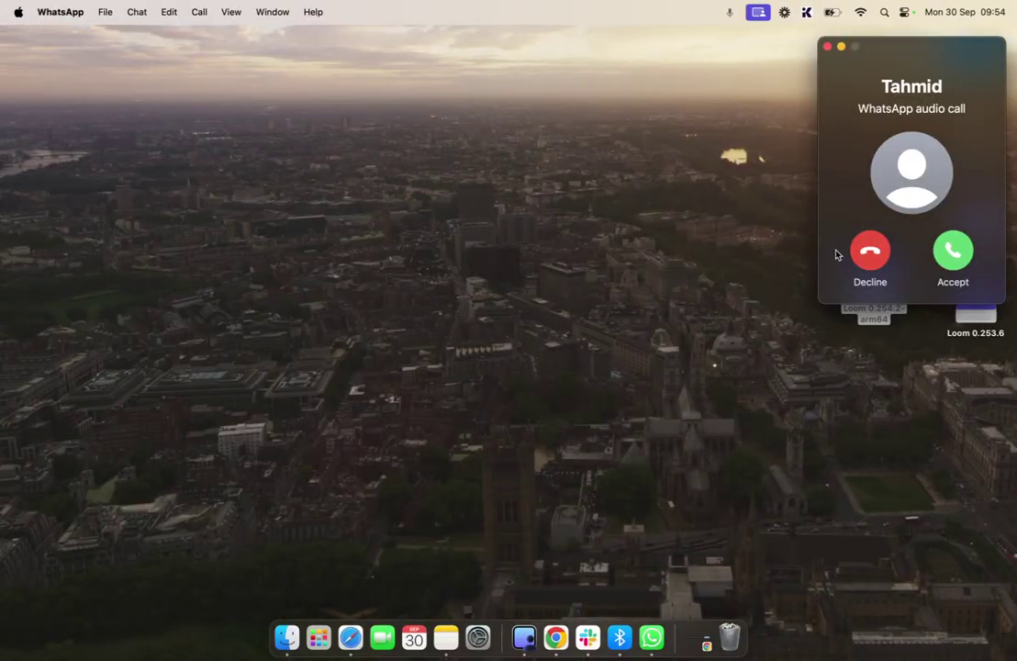
{"action": "left_click", "coordinate": [858, 254]}
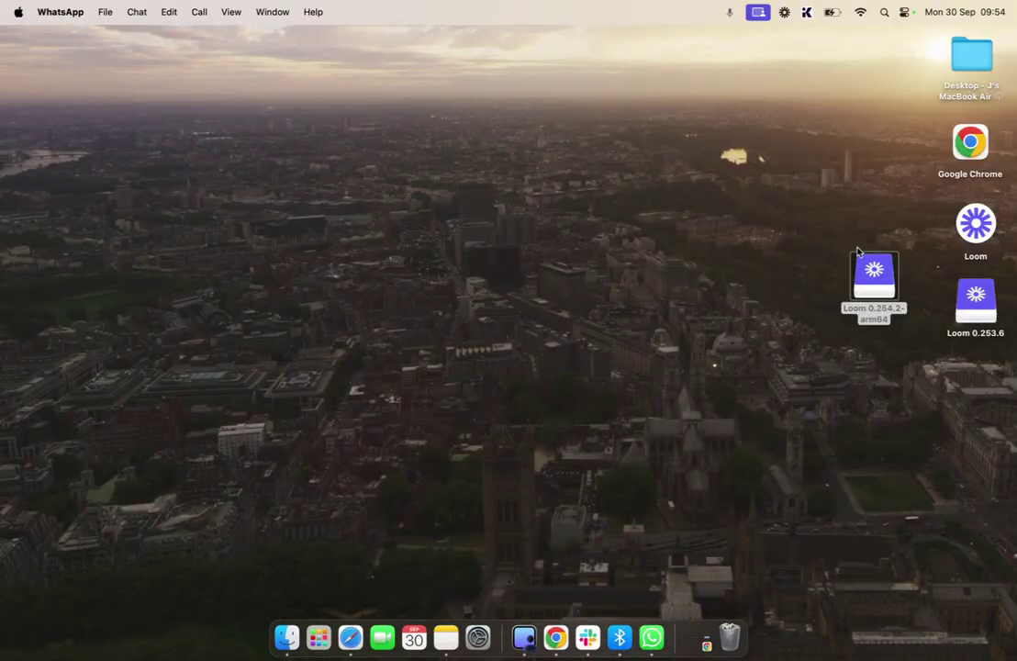
{"action": "left_click", "coordinate": [555, 637]}
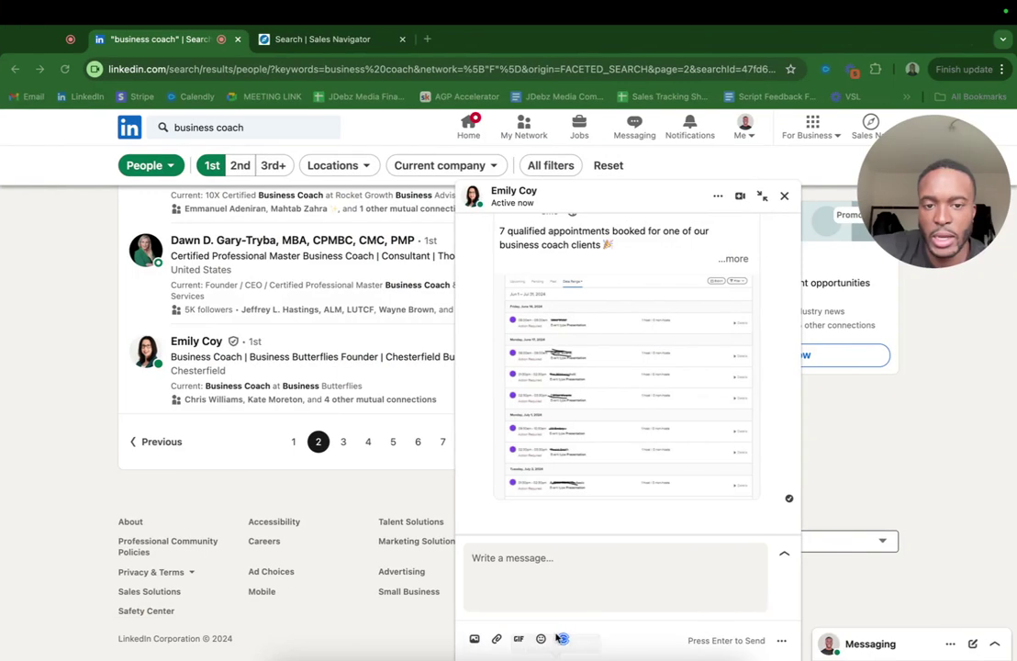
{"action": "scroll", "coordinate": [678, 302], "scroll_direction": "up", "scroll_amount": 5}
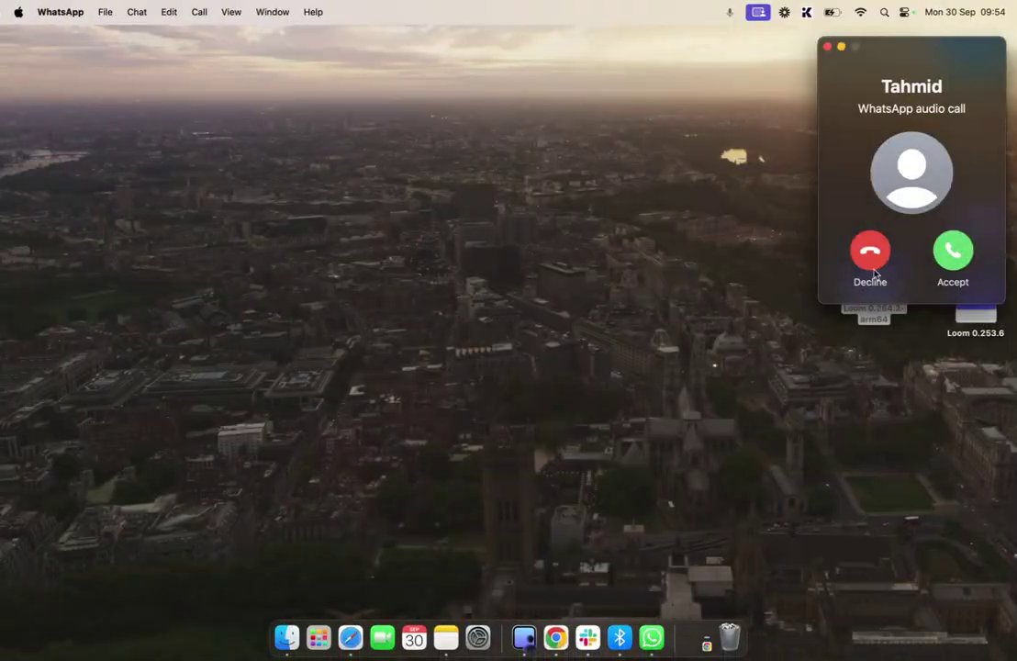
{"action": "left_click", "coordinate": [872, 266]}
{"action": "left_click", "coordinate": [555, 636]}
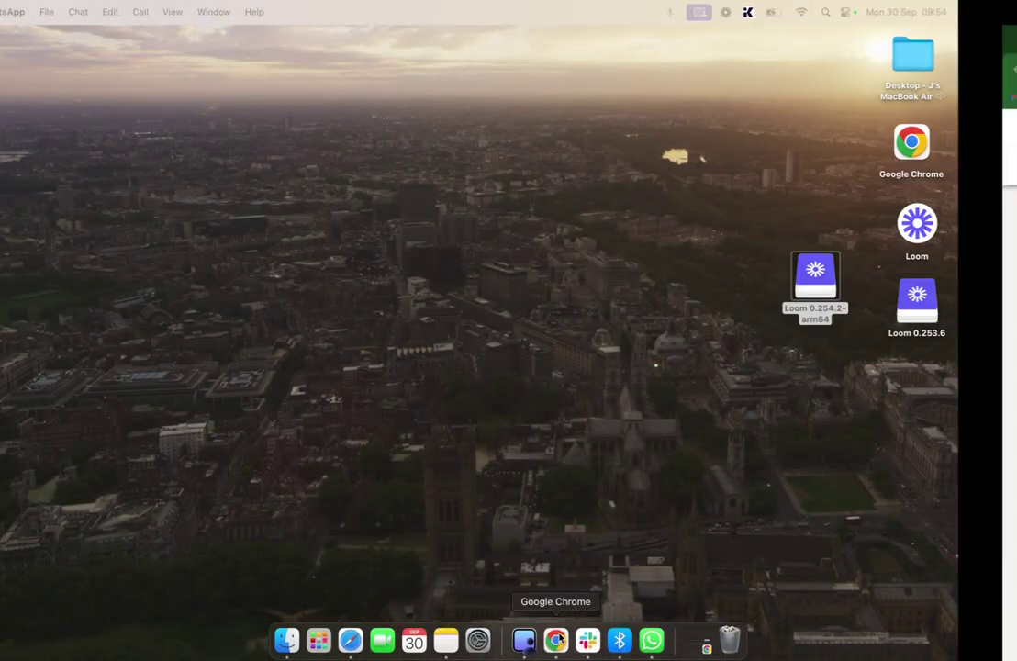
{"action": "scroll", "coordinate": [733, 233], "scroll_direction": "down", "scroll_amount": 3}
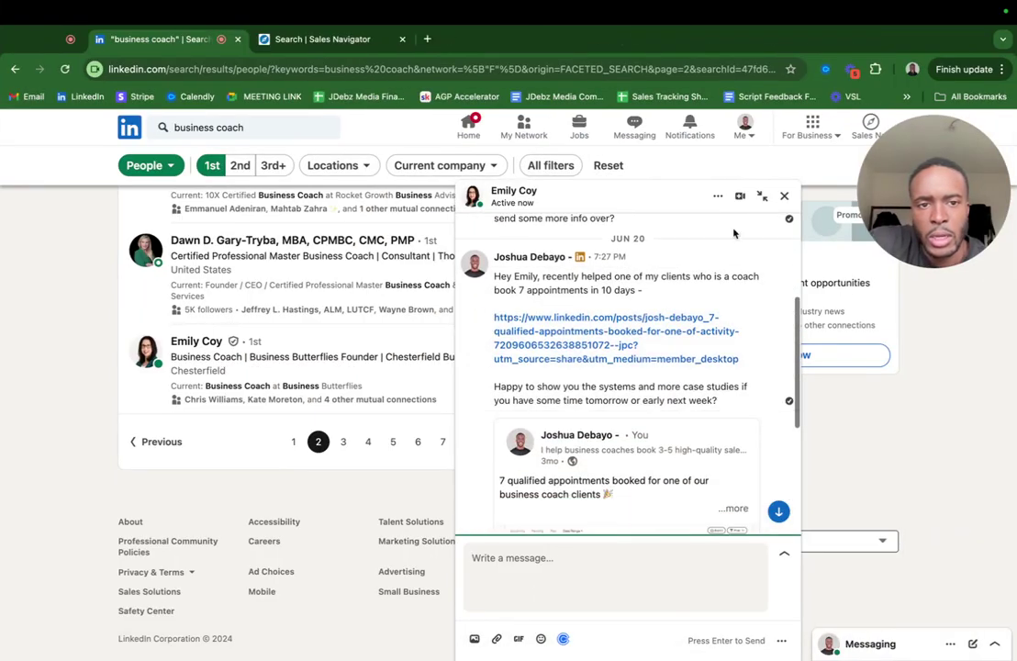
{"action": "left_click", "coordinate": [784, 196]}
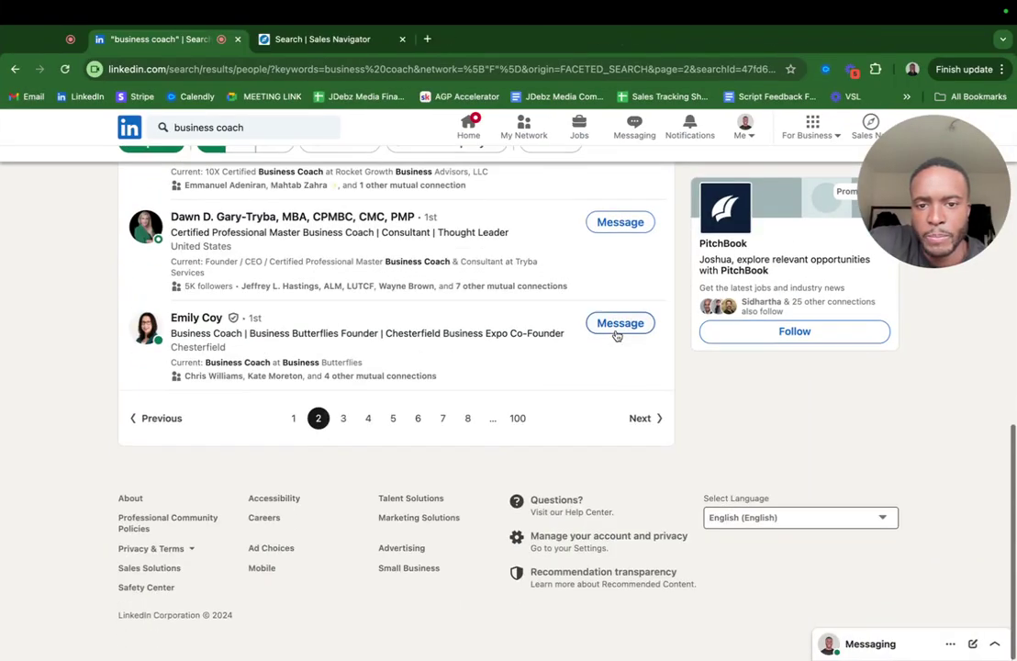
- Skim page 3 of the results, then clear and reapply the 1st connections filter
{"action": "left_click", "coordinate": [344, 443]}
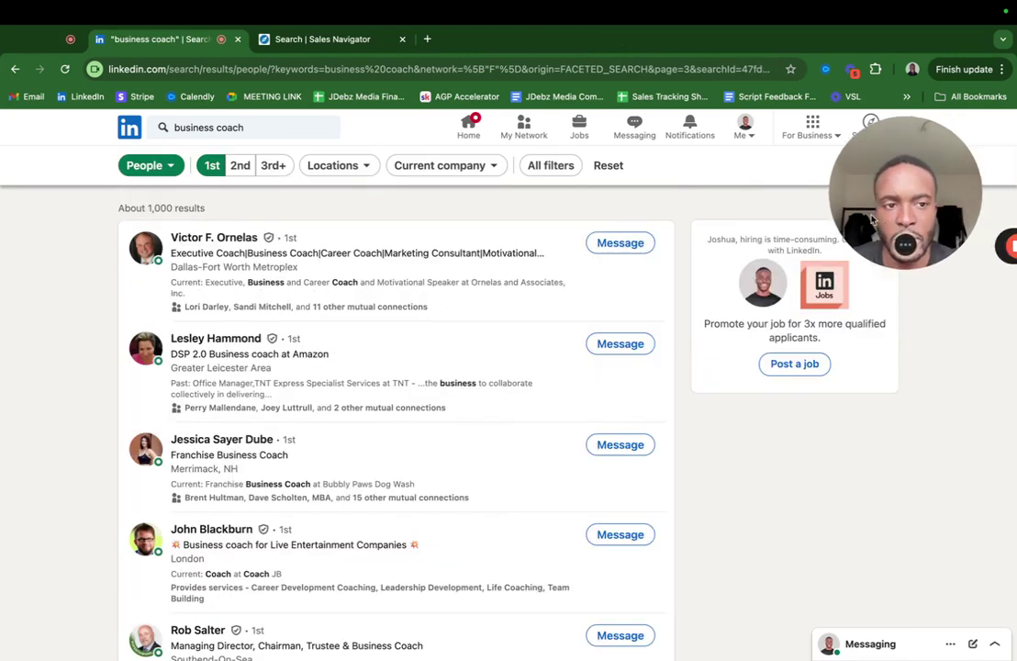
{"action": "left_click_drag", "start_coordinate": [874, 220], "coordinate": [733, 227]}
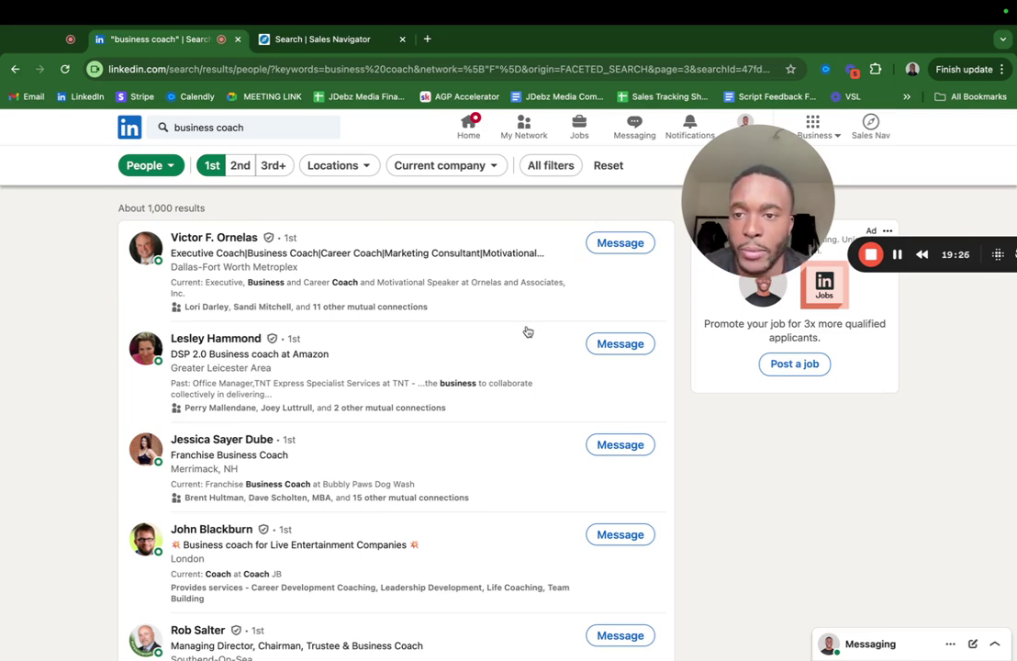
{"action": "scroll", "coordinate": [527, 332], "scroll_direction": "down", "scroll_amount": 10}
{"action": "scroll", "coordinate": [528, 332], "scroll_direction": "up", "scroll_amount": 10}
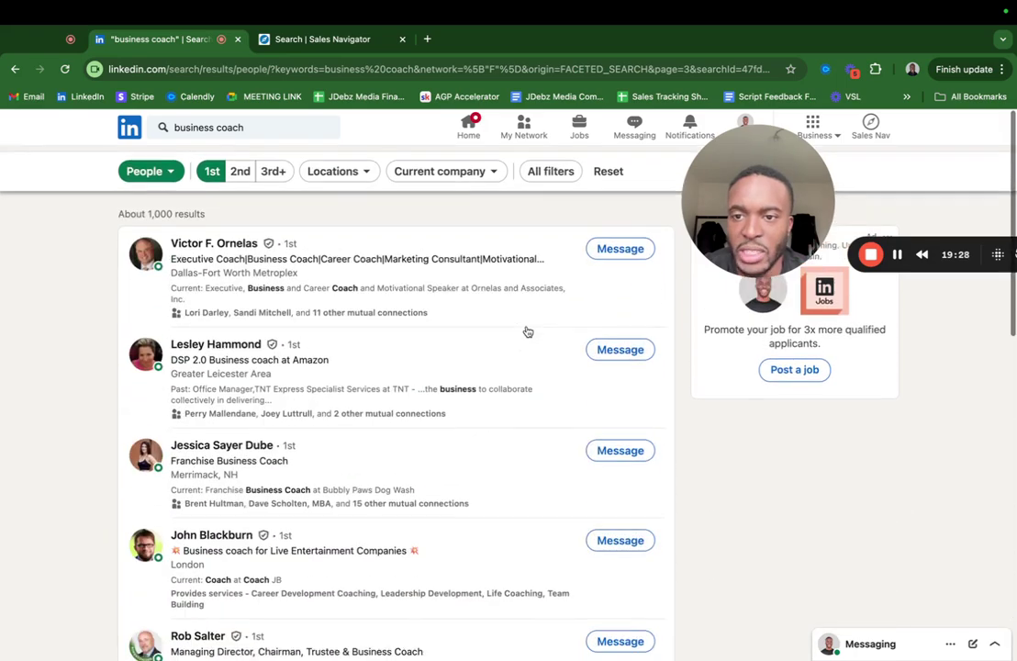
{"action": "left_click", "coordinate": [210, 166]}
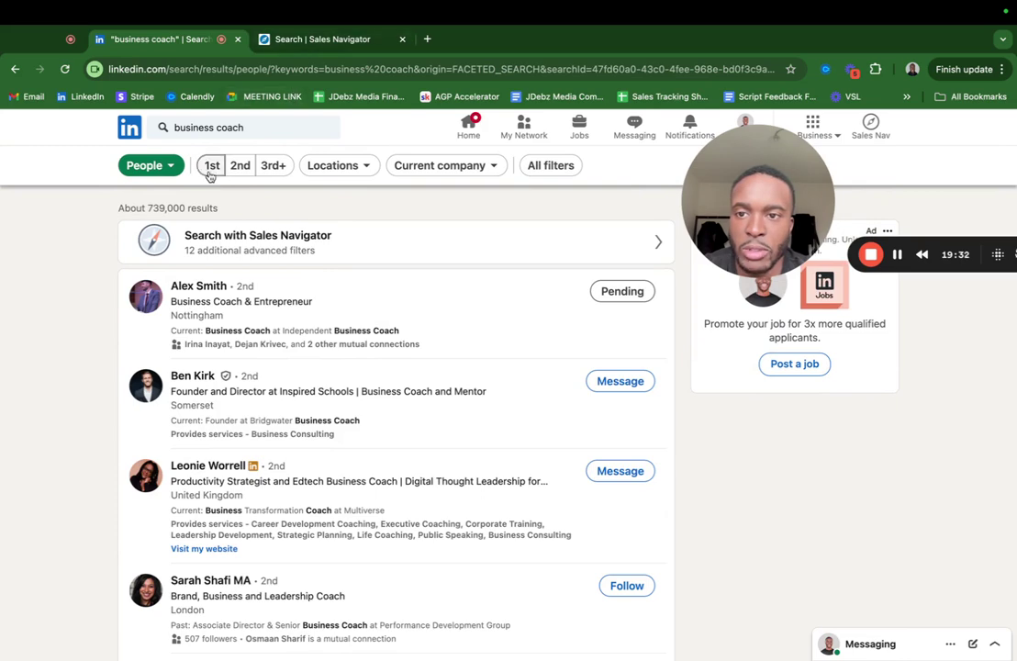
{"action": "left_click", "coordinate": [211, 167]}
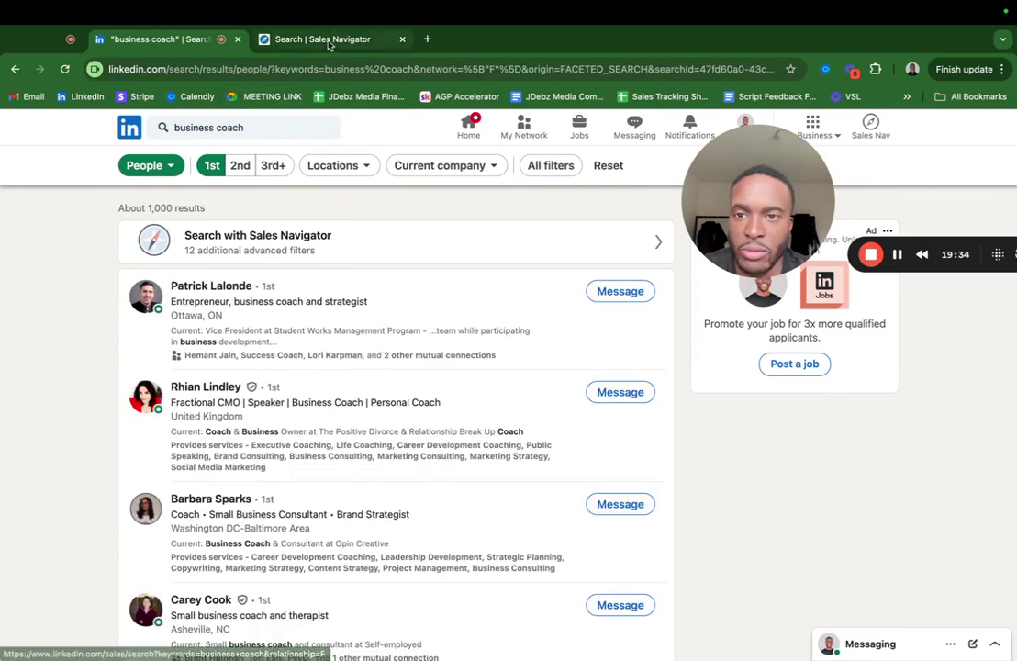
- In the Sales Navigator results, close the second lead's message window after opening it and open one for the last lead on page 1
{"action": "left_click", "coordinate": [321, 39]}
{"action": "left_click", "coordinate": [917, 401]}
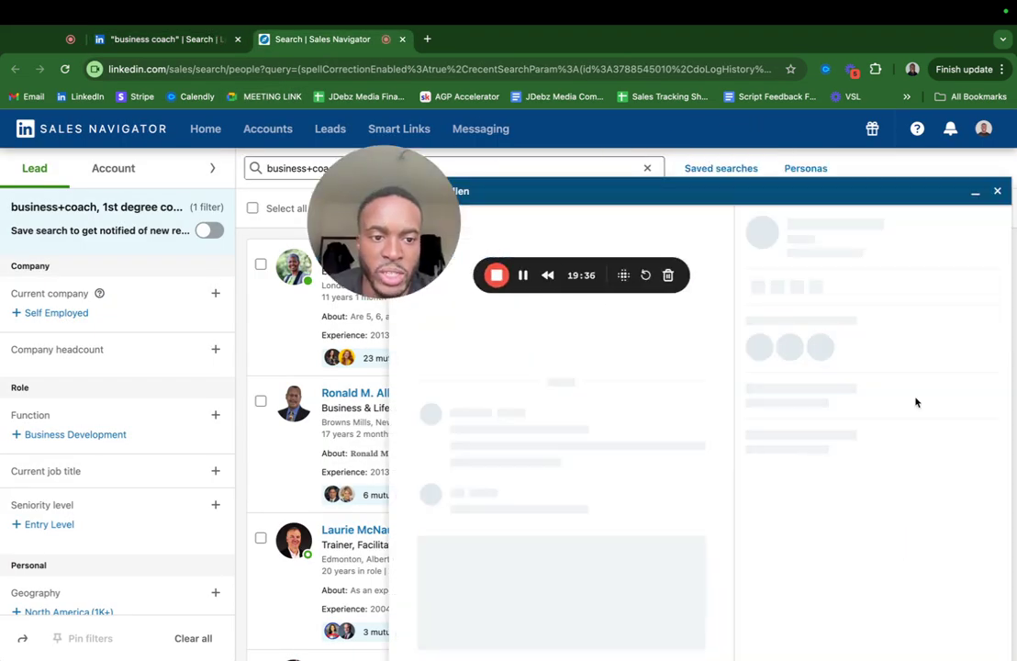
{"action": "left_click", "coordinate": [998, 193]}
{"action": "scroll", "coordinate": [926, 357], "scroll_direction": "down", "scroll_amount": 20}
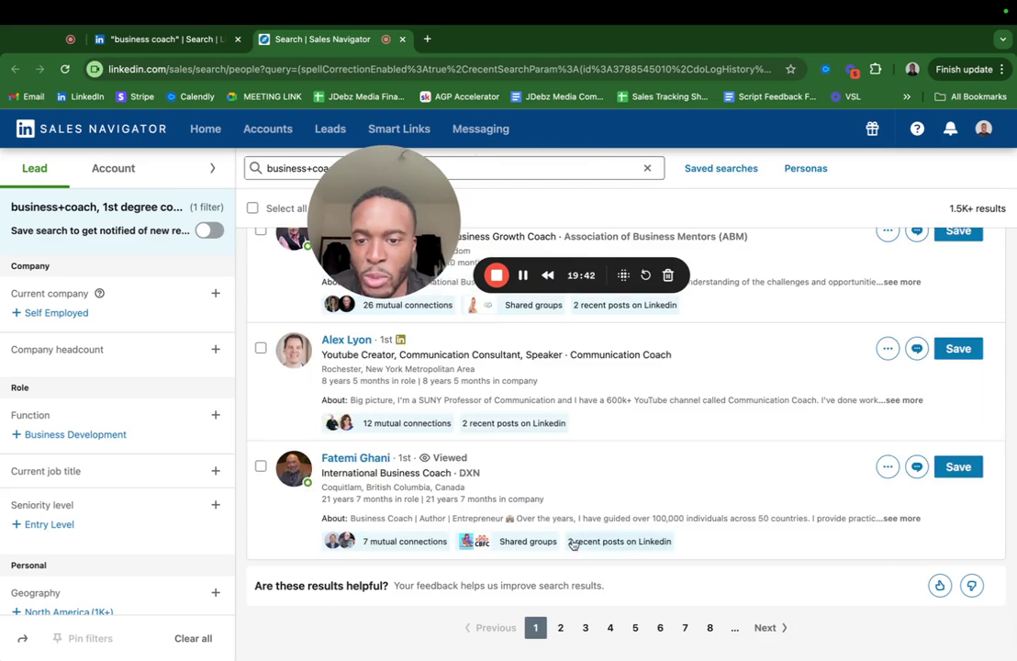
{"action": "left_click", "coordinate": [916, 467]}
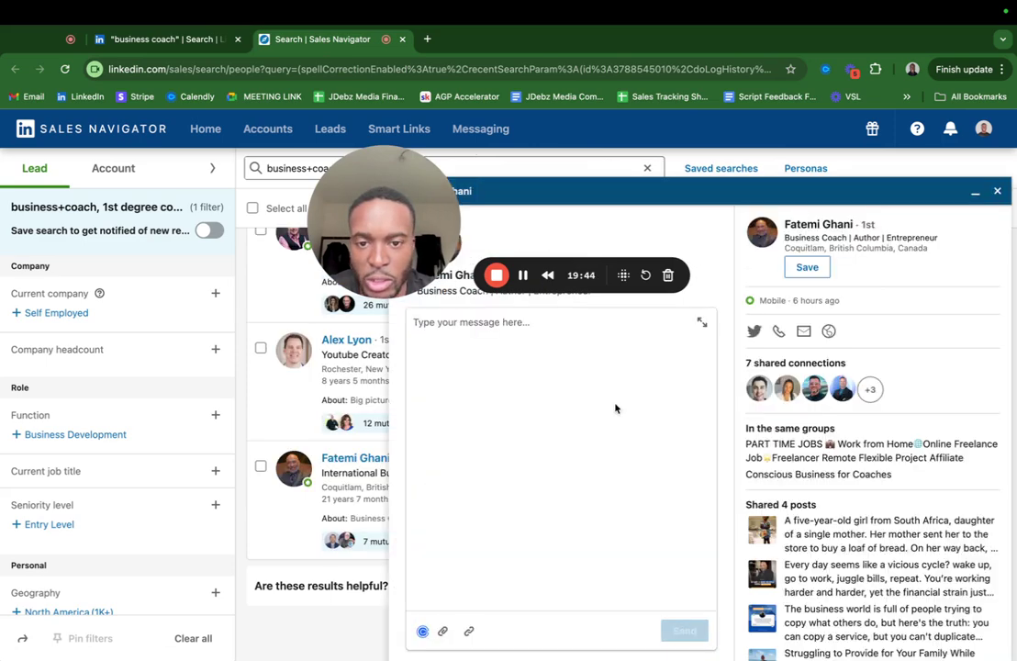
- Close the message window of the last lead on page 1 in Sales Navigator
{"action": "left_click_drag", "start_coordinate": [373, 208], "coordinate": [188, 263]}
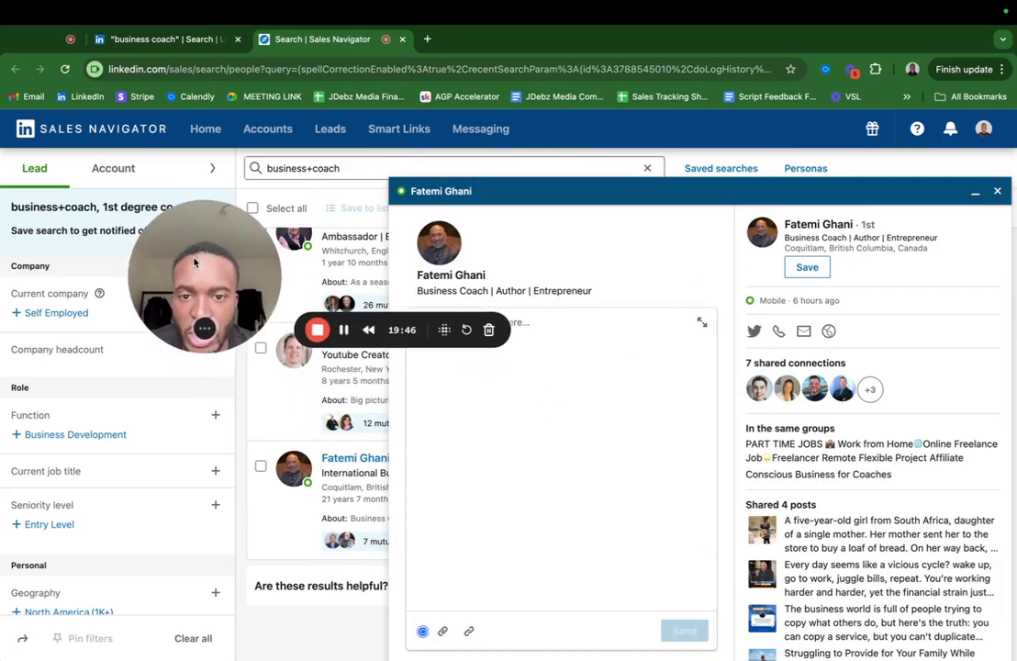
{"action": "left_click", "coordinate": [995, 192]}
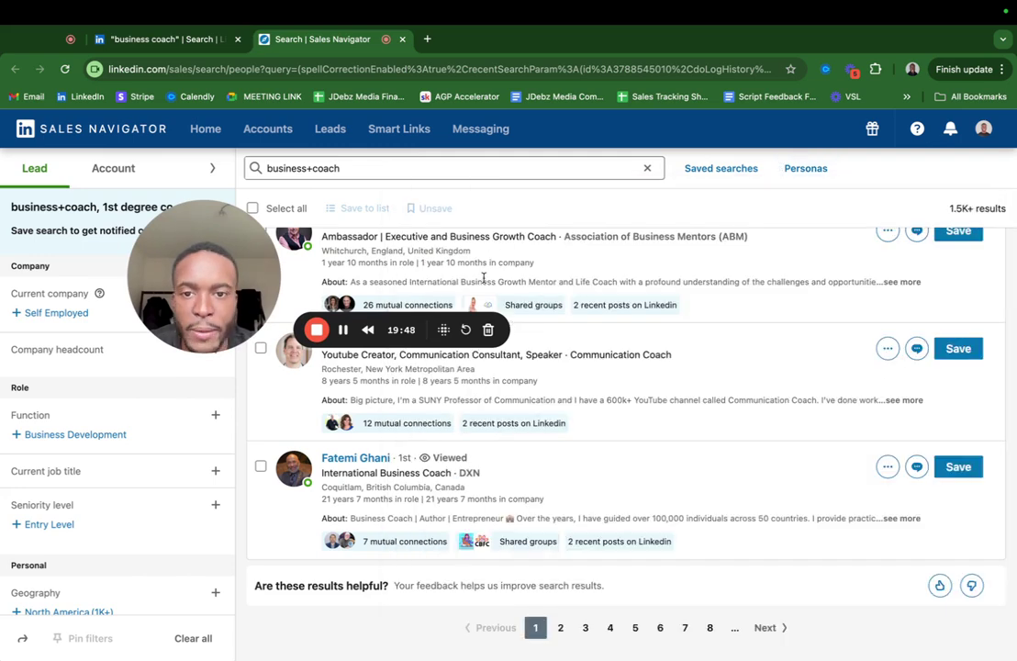
{"action": "left_click_drag", "start_coordinate": [217, 271], "coordinate": [925, 193]}
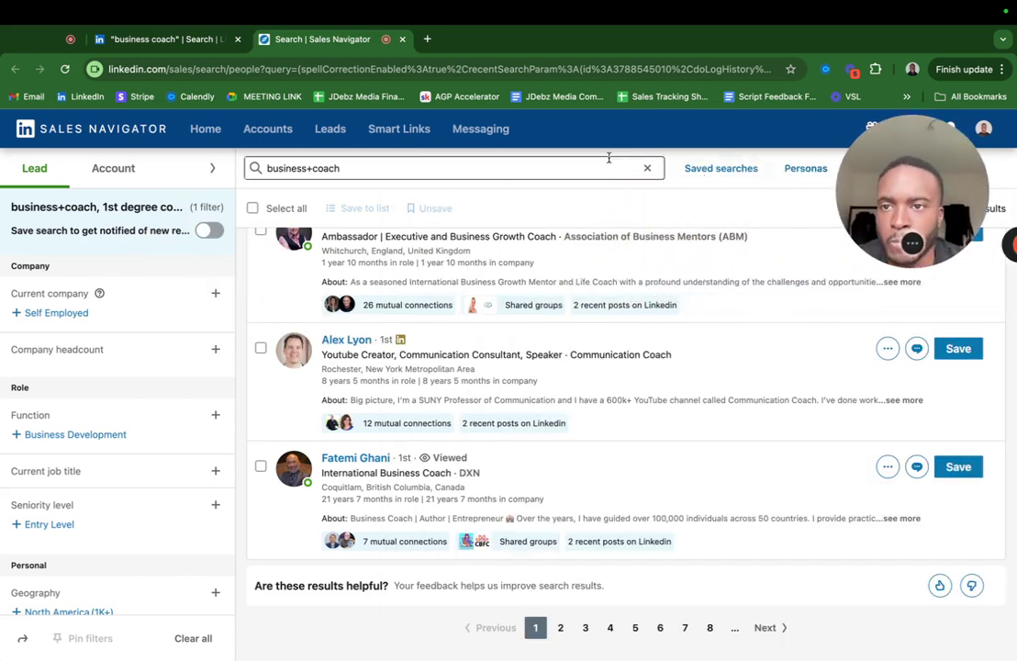
- Switch to the LinkedIn "business coach" people search and replace the 1st connections filter with 2nd and 3rd+
{"action": "left_click", "coordinate": [168, 38]}
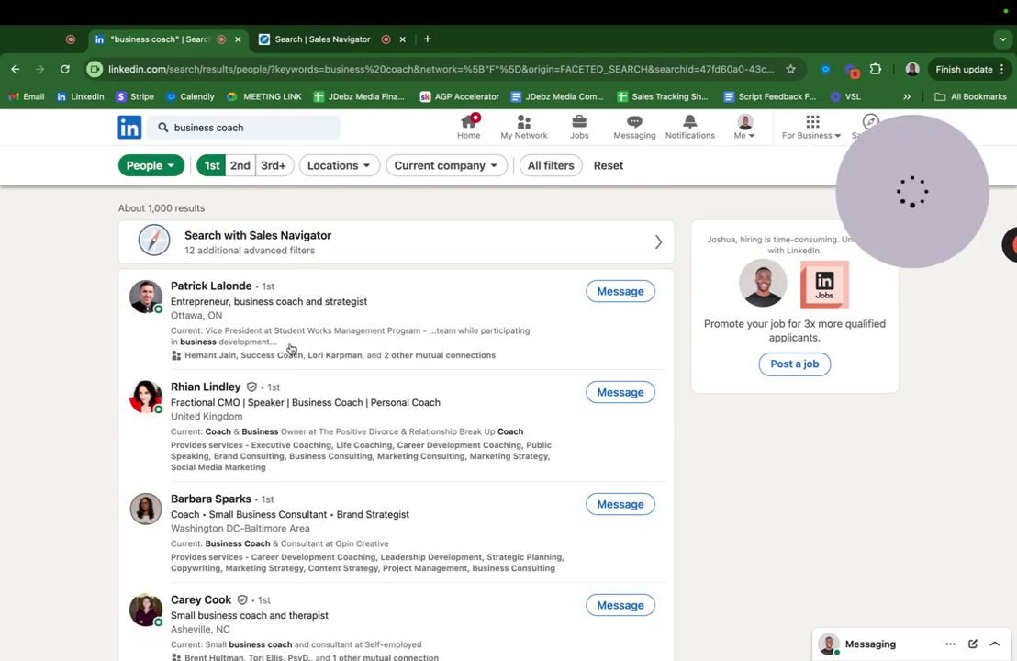
{"action": "left_click", "coordinate": [213, 166]}
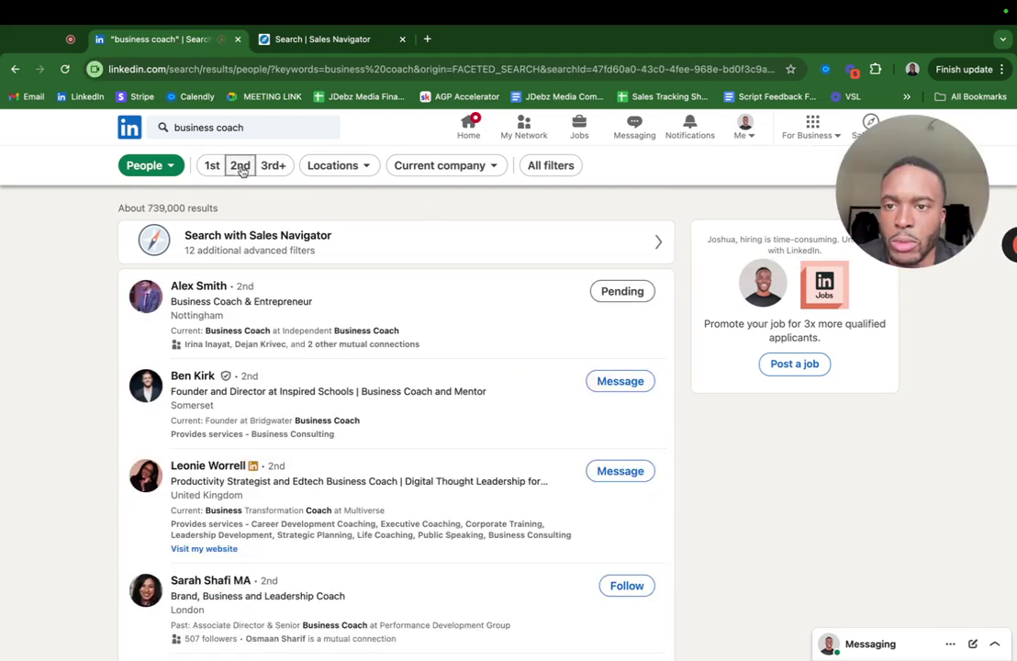
{"action": "left_click", "coordinate": [239, 165]}
{"action": "left_click", "coordinate": [275, 167]}
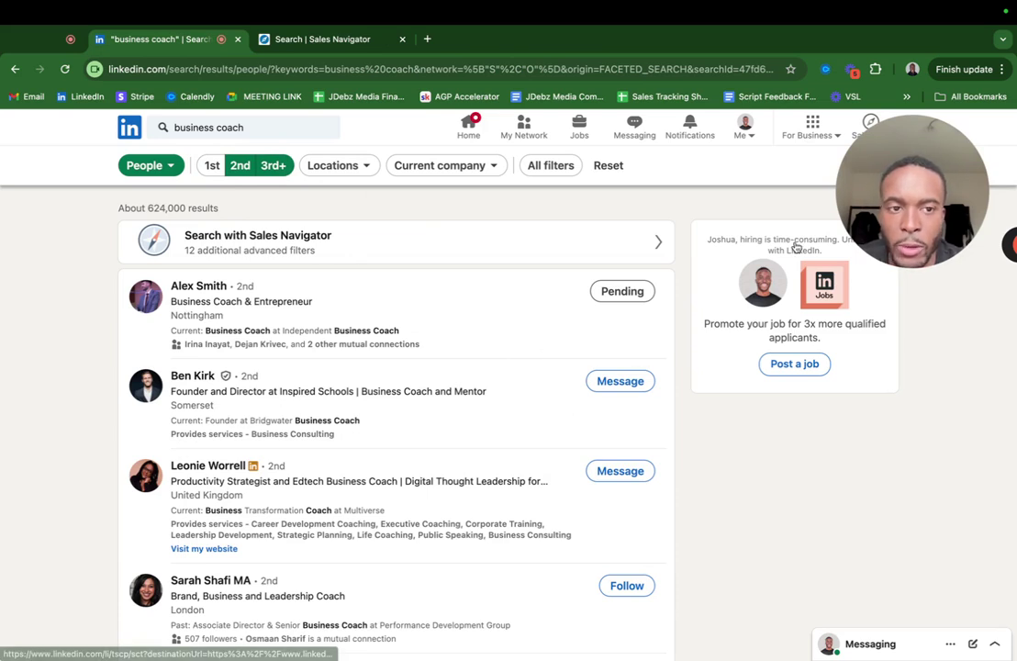
- Review the message history with the second person in the results, close it, and skim the rest of the page
{"action": "left_click", "coordinate": [620, 381]}
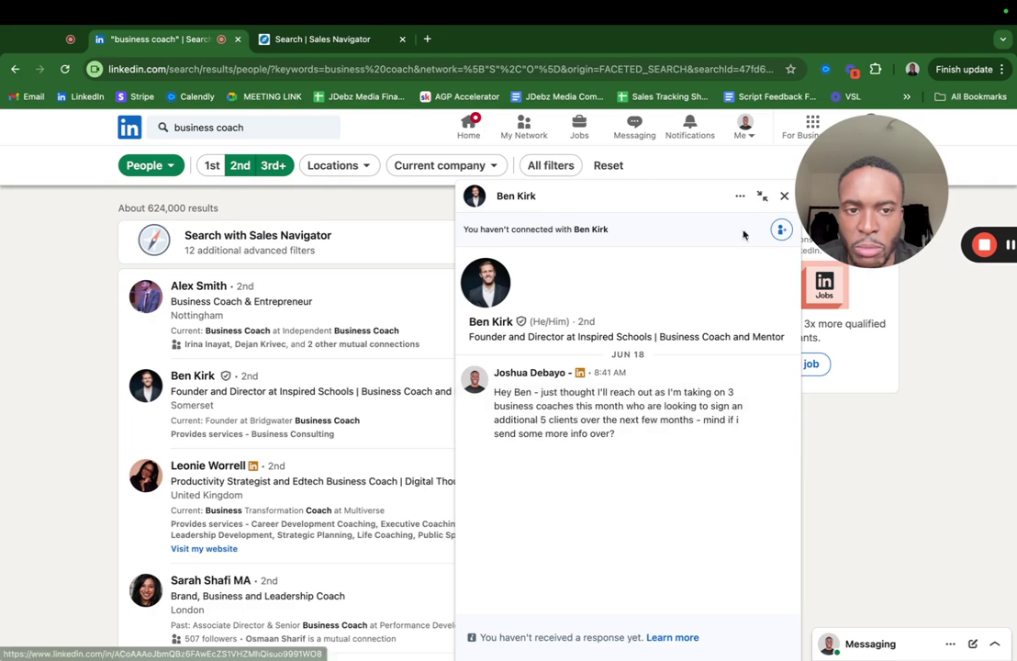
{"action": "left_click", "coordinate": [783, 196]}
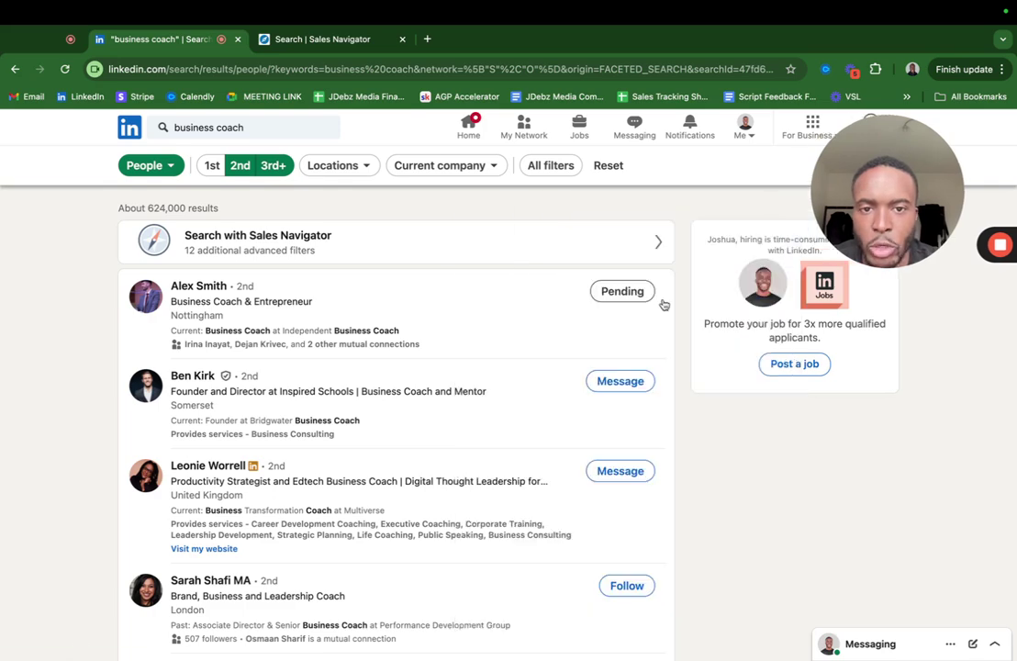
{"action": "scroll", "coordinate": [663, 303], "scroll_direction": "down", "scroll_amount": 1}
{"action": "scroll", "coordinate": [663, 305], "scroll_direction": "down", "scroll_amount": 10}
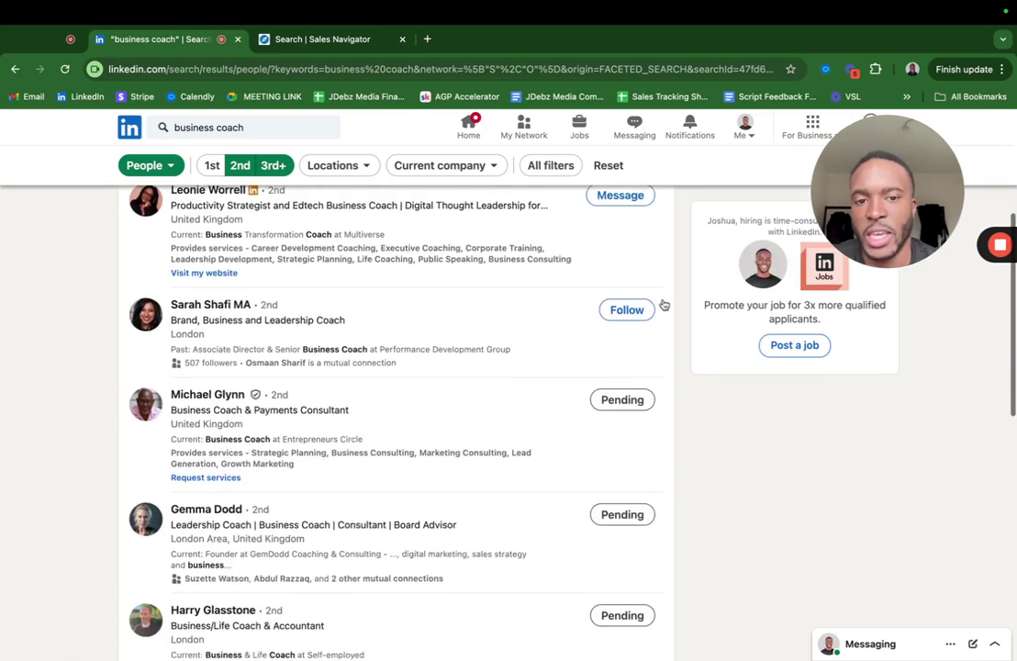
{"action": "scroll", "coordinate": [664, 305], "scroll_direction": "up", "scroll_amount": 3}
{"action": "scroll", "coordinate": [664, 305], "scroll_direction": "down", "scroll_amount": 1}
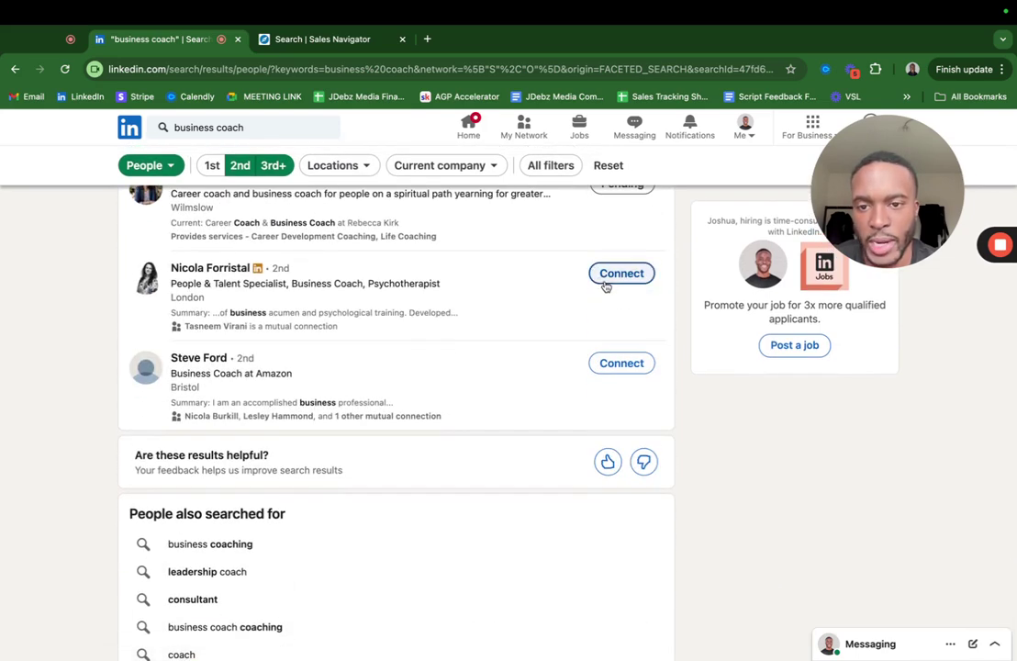
{"action": "left_click", "coordinate": [606, 277]}
{"action": "left_click", "coordinate": [514, 267]}
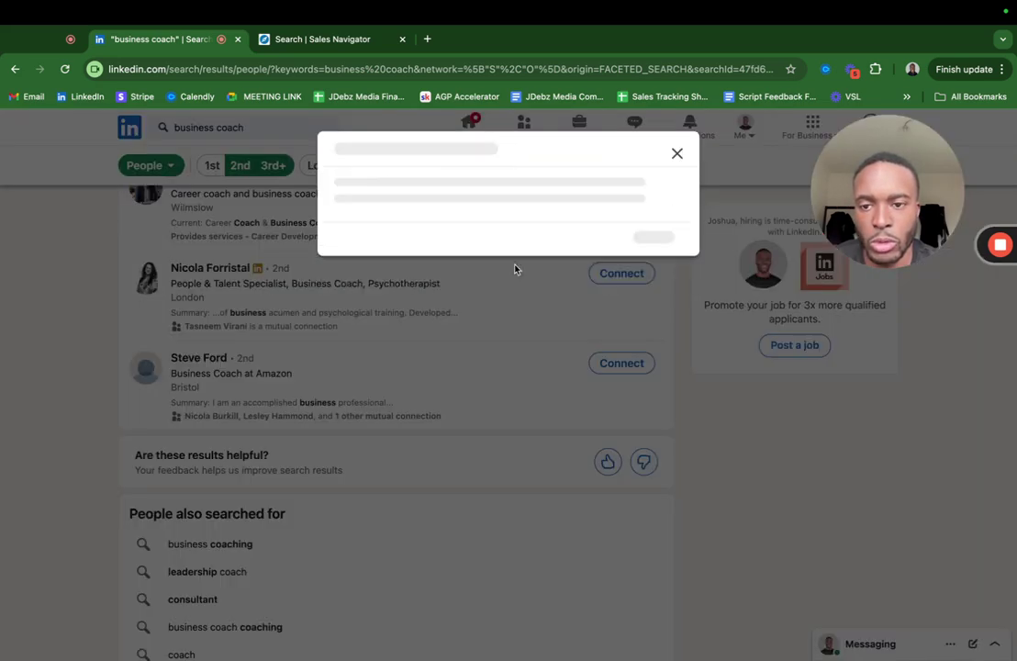
{"action": "left_click", "coordinate": [677, 153]}
- Copy the opening outreach message from the third inbox conversation, then close the conversation and collapse the inbox
{"action": "left_click", "coordinate": [866, 644]}
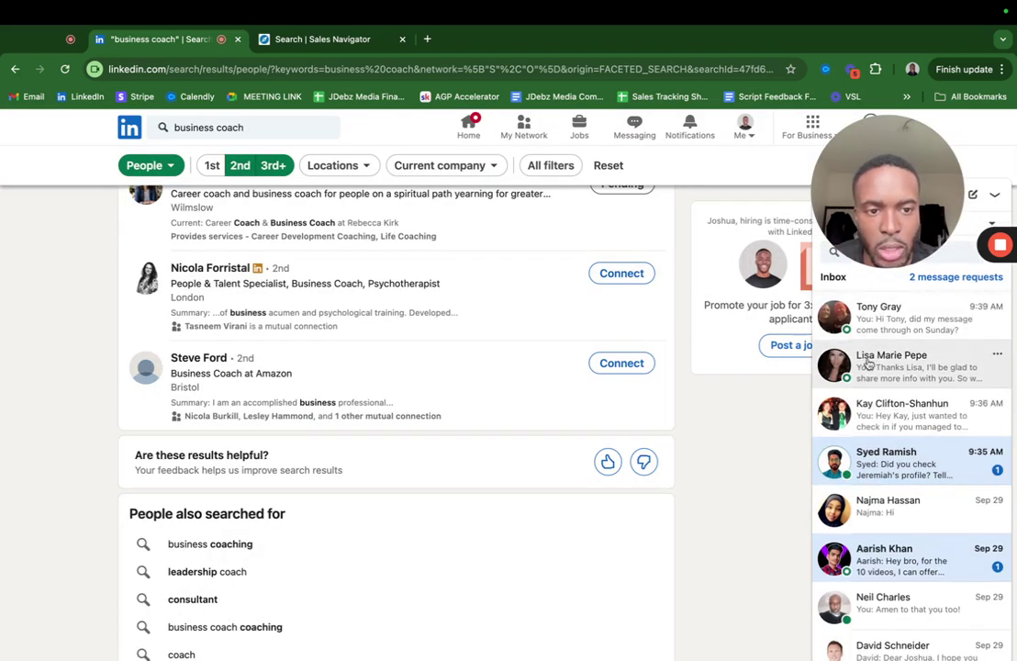
{"action": "left_click", "coordinate": [883, 412]}
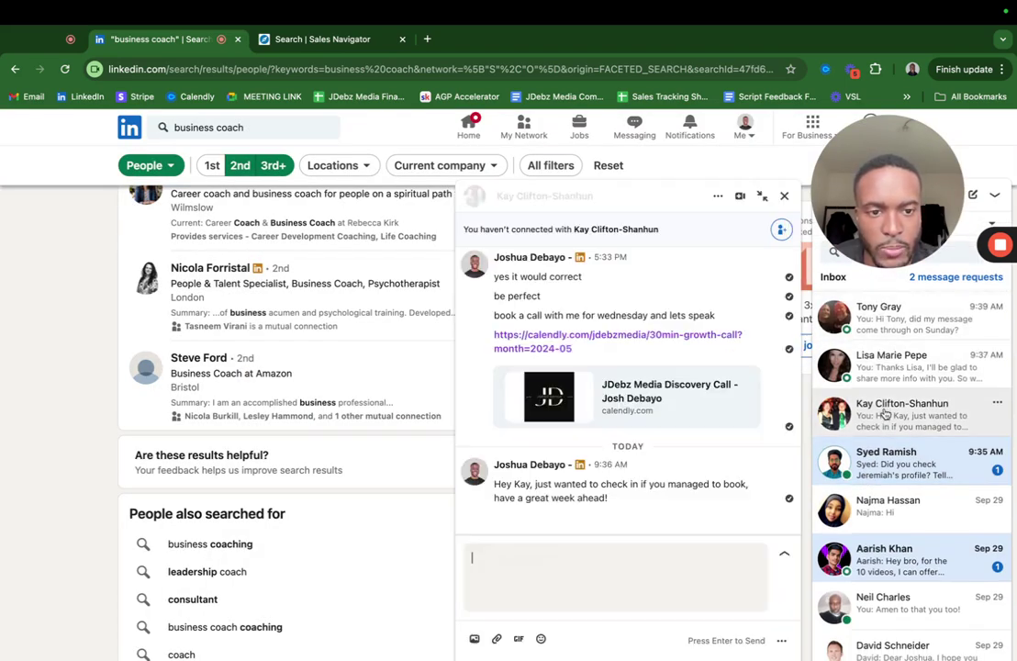
{"action": "scroll", "coordinate": [601, 381], "scroll_direction": "up", "scroll_amount": 5}
{"action": "scroll", "coordinate": [601, 384], "scroll_direction": "up", "scroll_amount": 5}
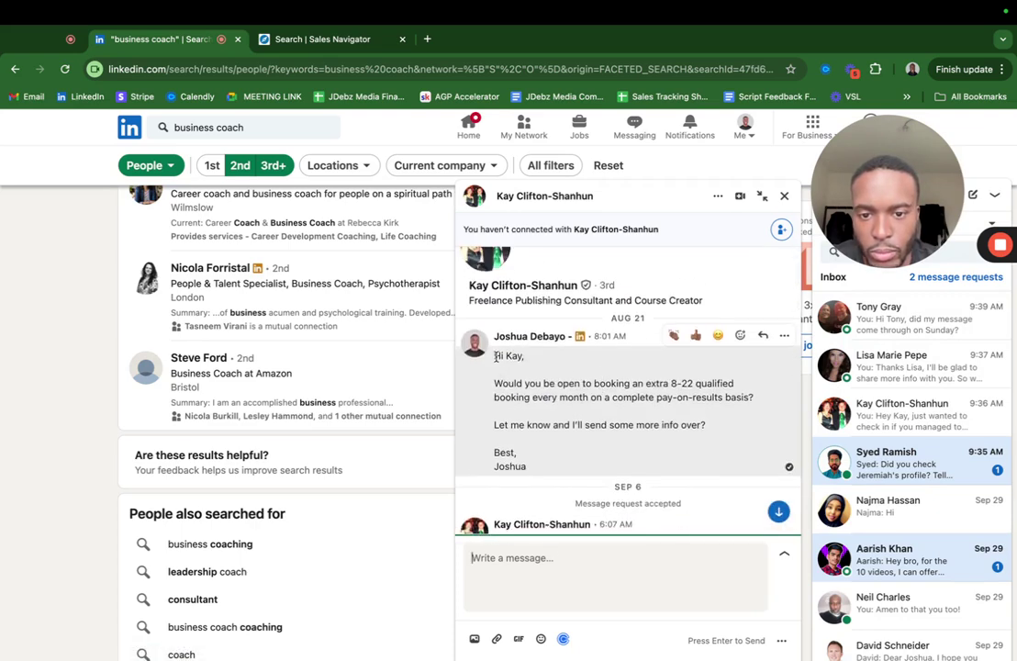
{"action": "left_click_drag", "start_coordinate": [496, 356], "coordinate": [538, 468]}
{"action": "right_click", "coordinate": [526, 396]}
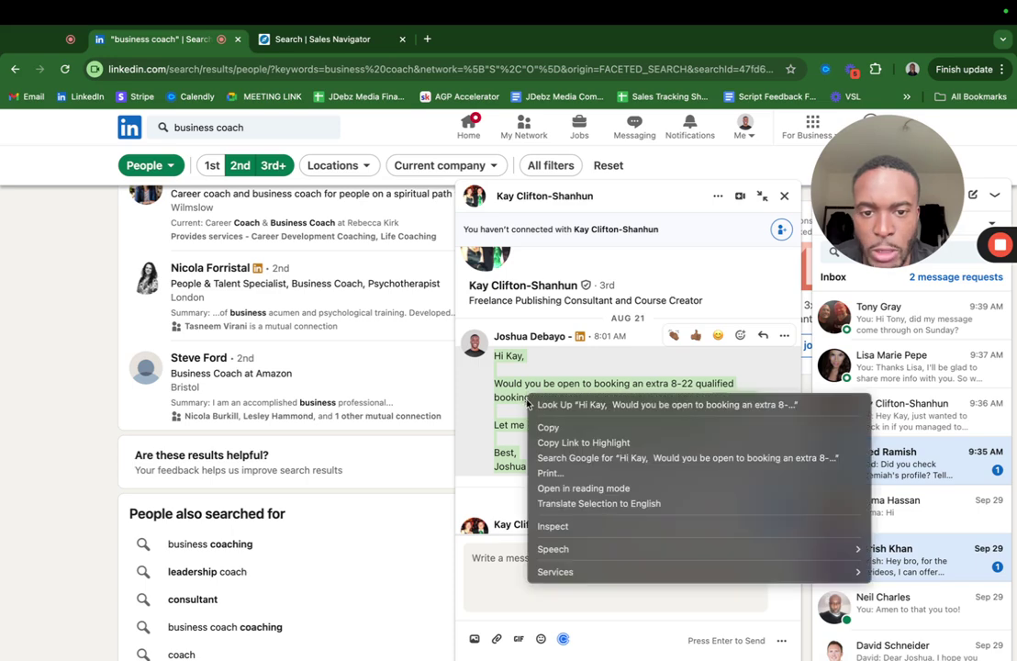
{"action": "left_click", "coordinate": [547, 427]}
{"action": "left_click", "coordinate": [785, 196]}
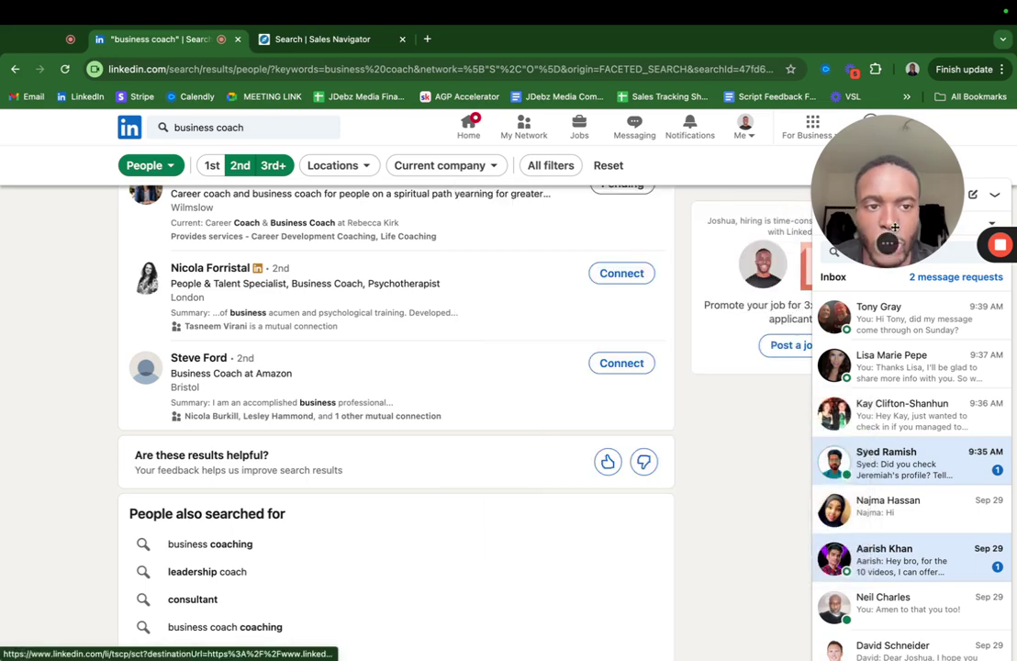
{"action": "left_click", "coordinate": [994, 194]}
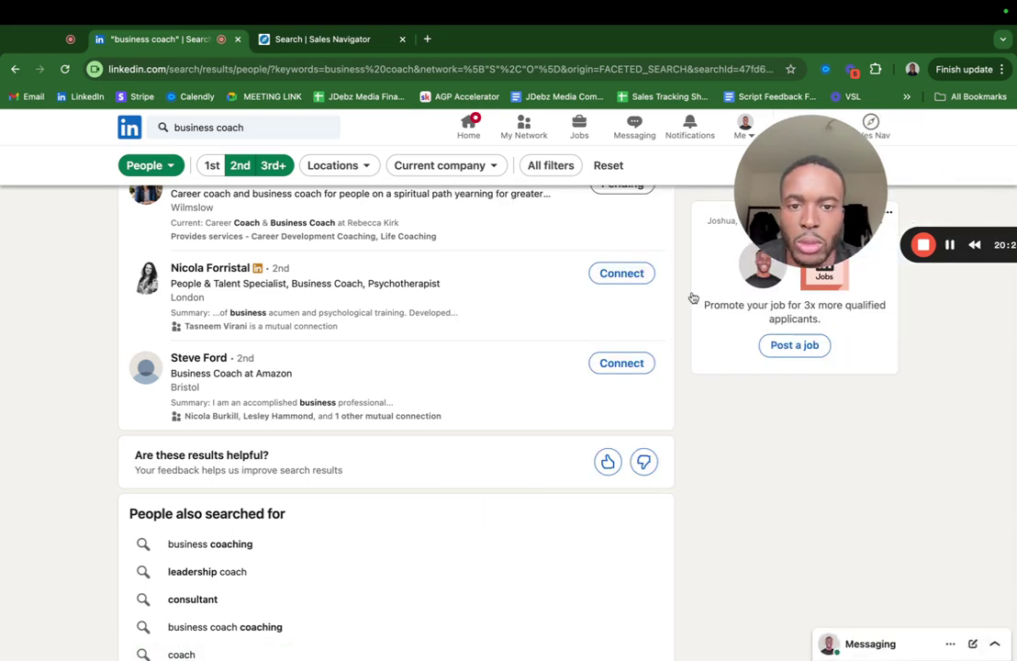
- Send the People & Talent Specialist in London a connection invitation with the copied outreach message as its note, addressed to her first name
{"action": "left_click", "coordinate": [629, 275]}
{"action": "left_click", "coordinate": [508, 266]}
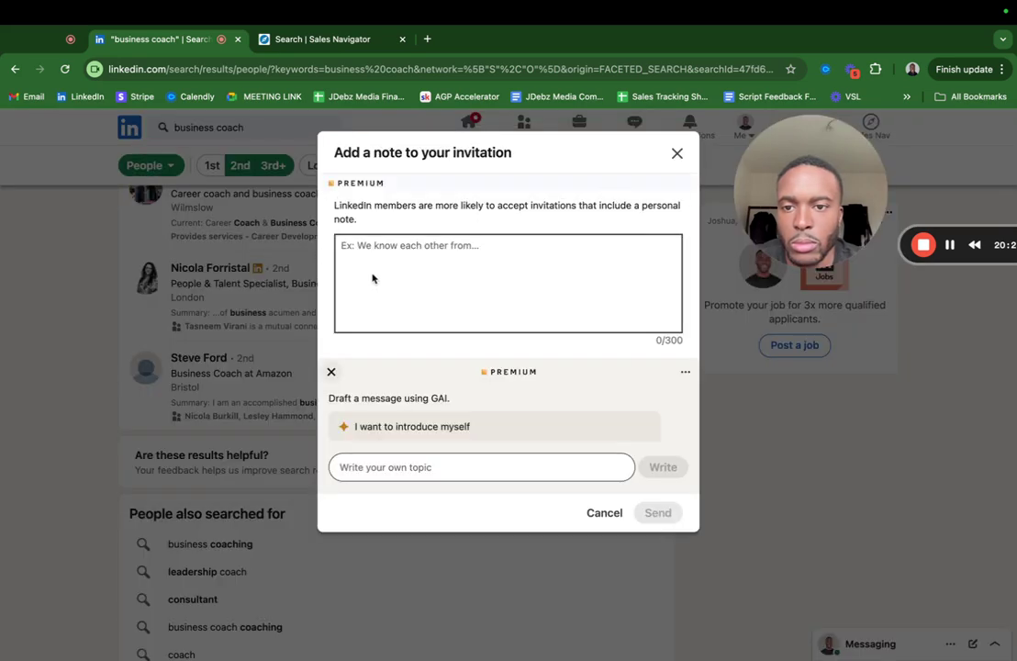
{"action": "key", "text": "super+v"}
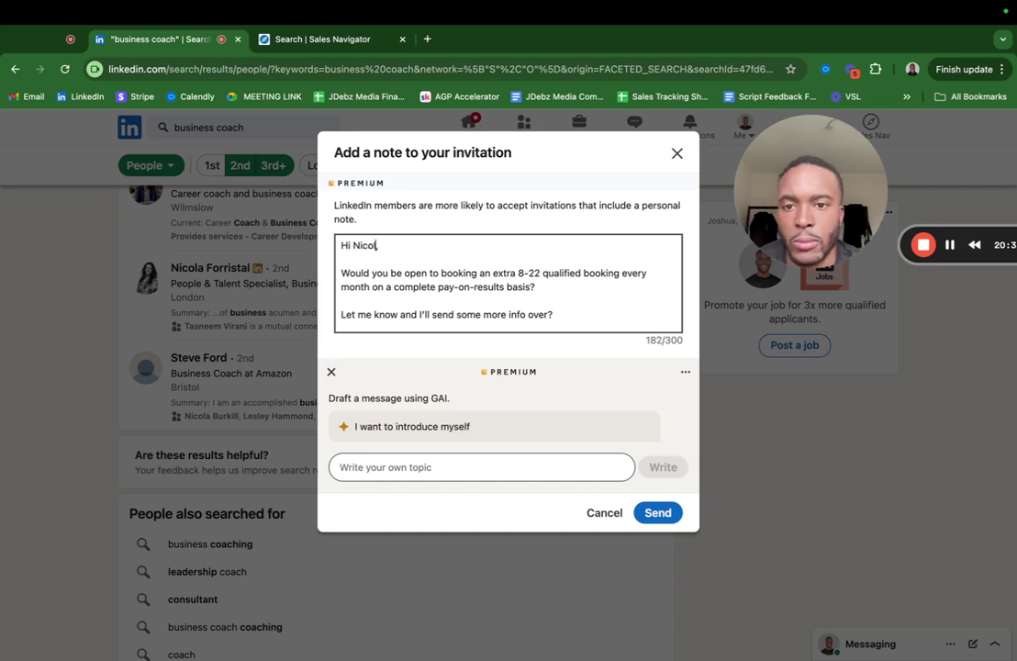
{"action": "scroll", "coordinate": [410, 280], "scroll_direction": "down", "scroll_amount": 2}
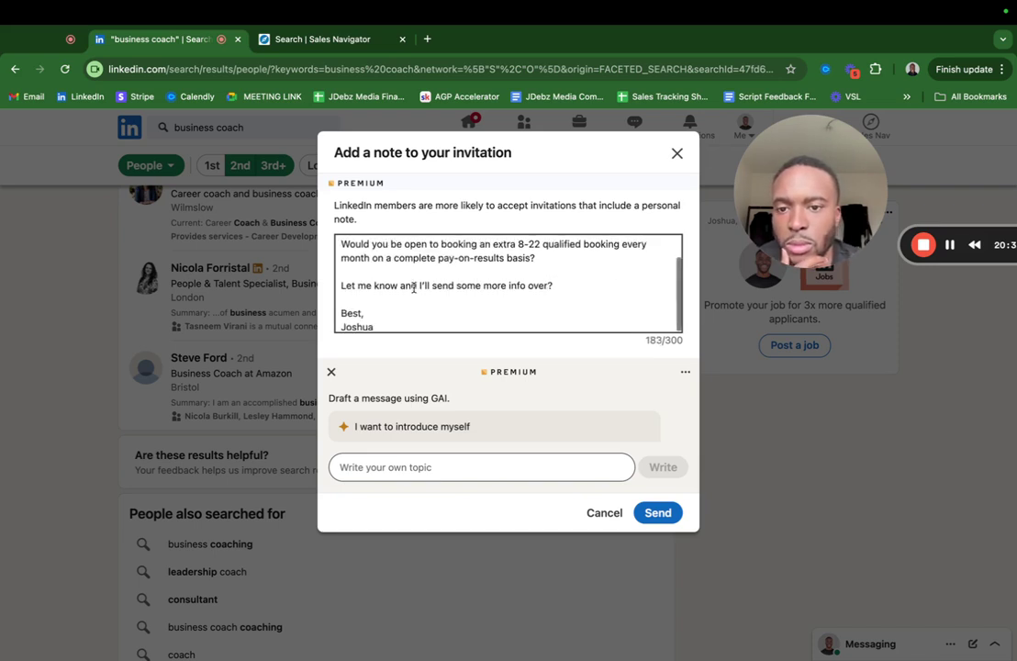
{"action": "scroll", "coordinate": [413, 287], "scroll_direction": "up", "scroll_amount": 2}
{"action": "scroll", "coordinate": [414, 287], "scroll_direction": "down", "scroll_amount": 2}
{"action": "left_click", "coordinate": [657, 513]}
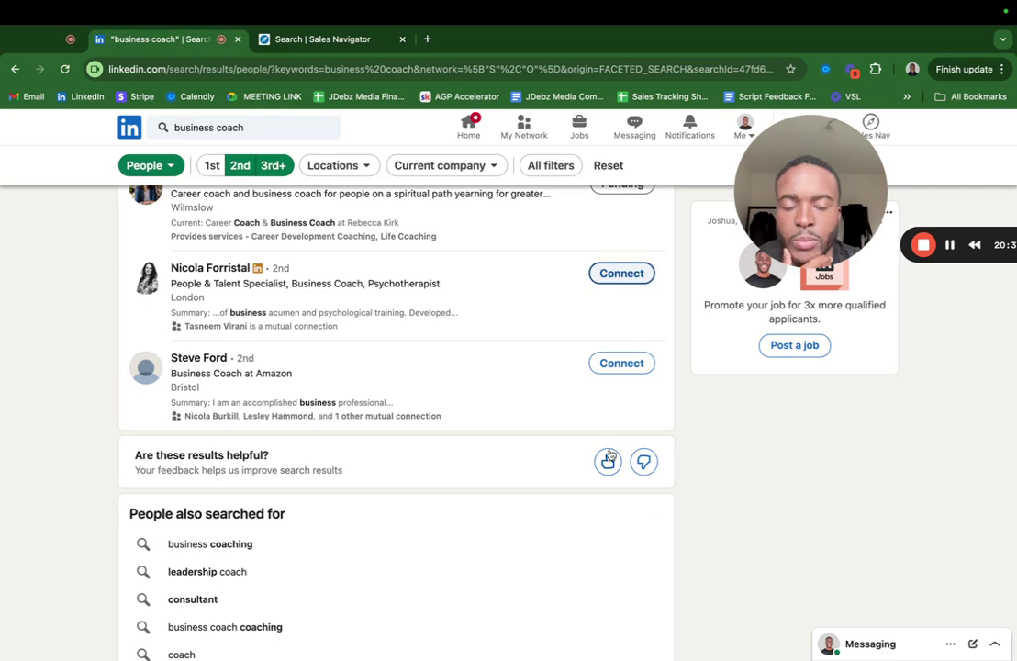
- Go to page 2 of the 2nd and 3rd+ results and skim the people listed there
{"action": "scroll", "coordinate": [581, 416], "scroll_direction": "down", "scroll_amount": 3}
{"action": "scroll", "coordinate": [581, 415], "scroll_direction": "down", "scroll_amount": 3}
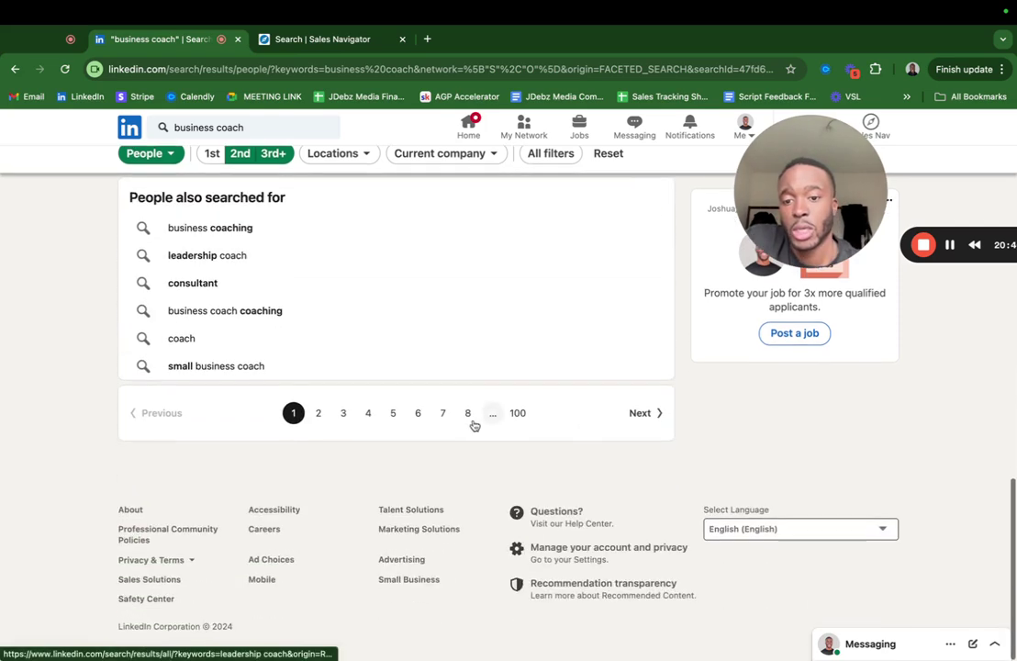
{"action": "left_click", "coordinate": [323, 425]}
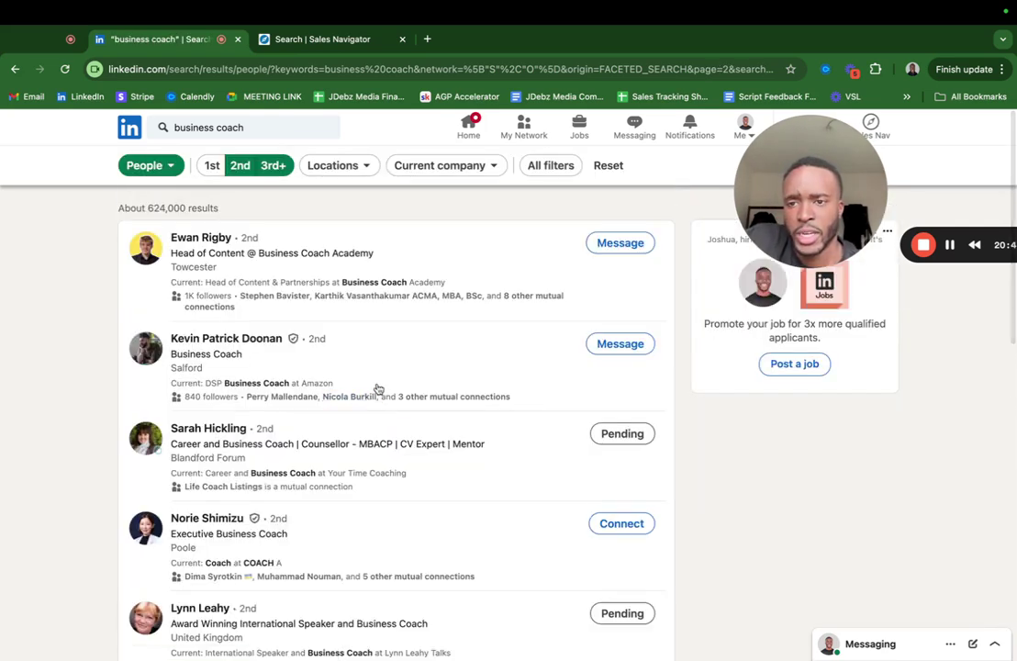
{"action": "scroll", "coordinate": [380, 412], "scroll_direction": "down", "scroll_amount": 2}
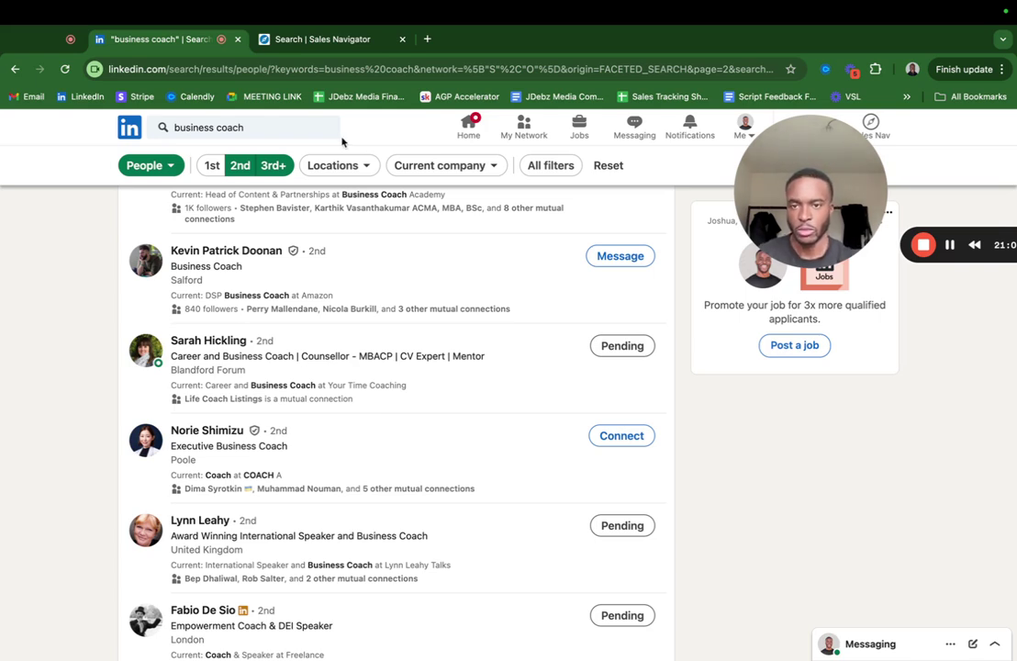
- Filter the people search results by the location United Kingdom
{"action": "left_click", "coordinate": [332, 165]}
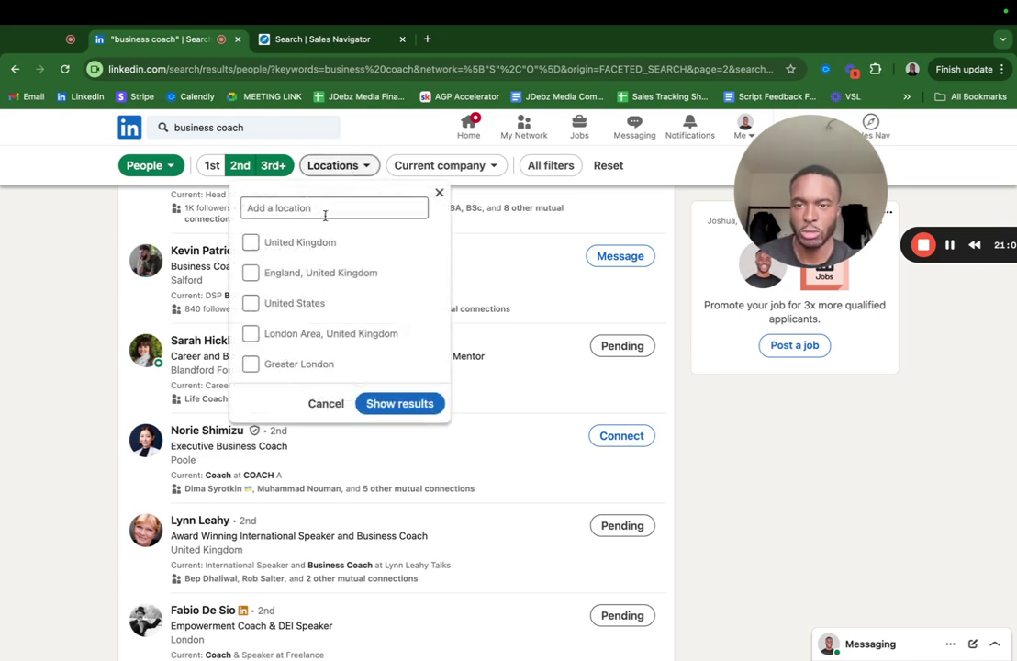
{"action": "left_click", "coordinate": [251, 244]}
{"action": "left_click", "coordinate": [398, 403]}
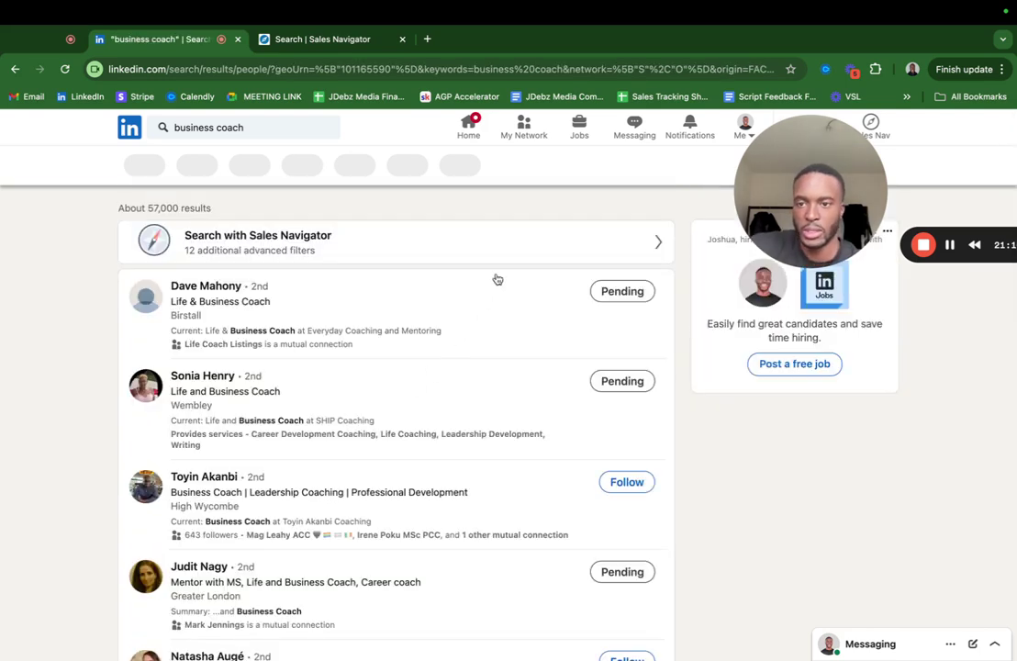
- Filter the results by the title keywords "CEO" OR "Founder" OR "Owner"
{"action": "left_click", "coordinate": [606, 167]}
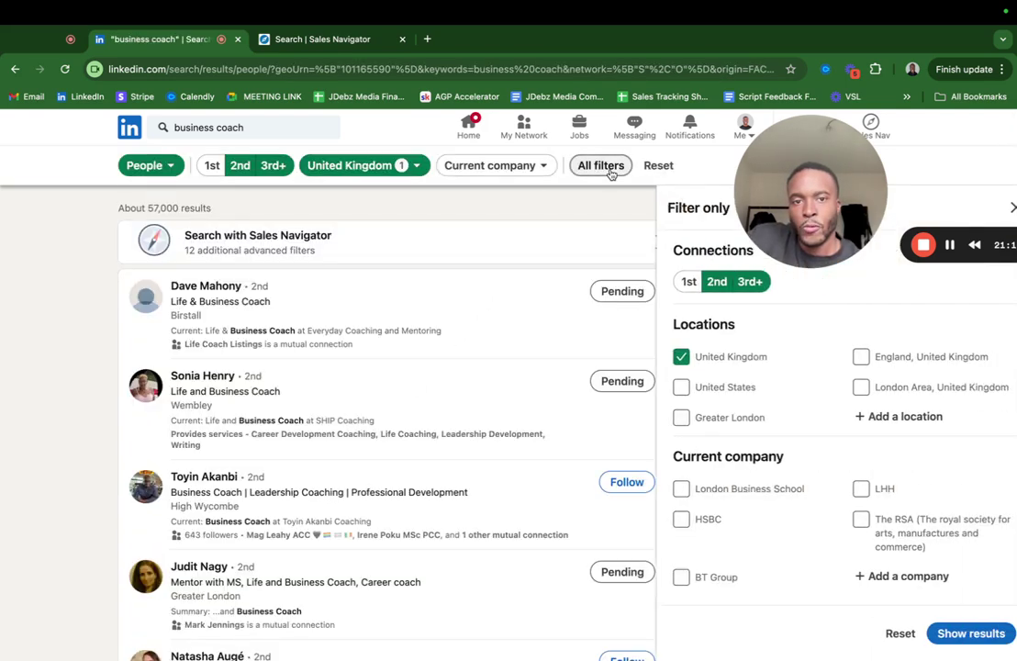
{"action": "scroll", "coordinate": [727, 436], "scroll_direction": "down", "scroll_amount": 5}
{"action": "left_click", "coordinate": [703, 532]}
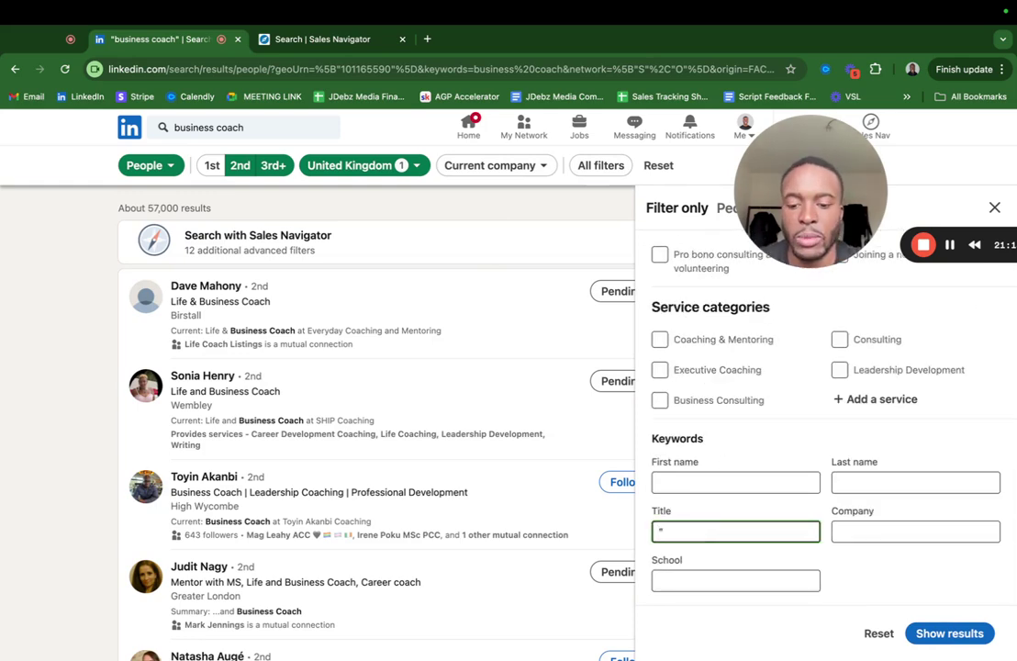
{"action": "type", "text": "\"CE"}
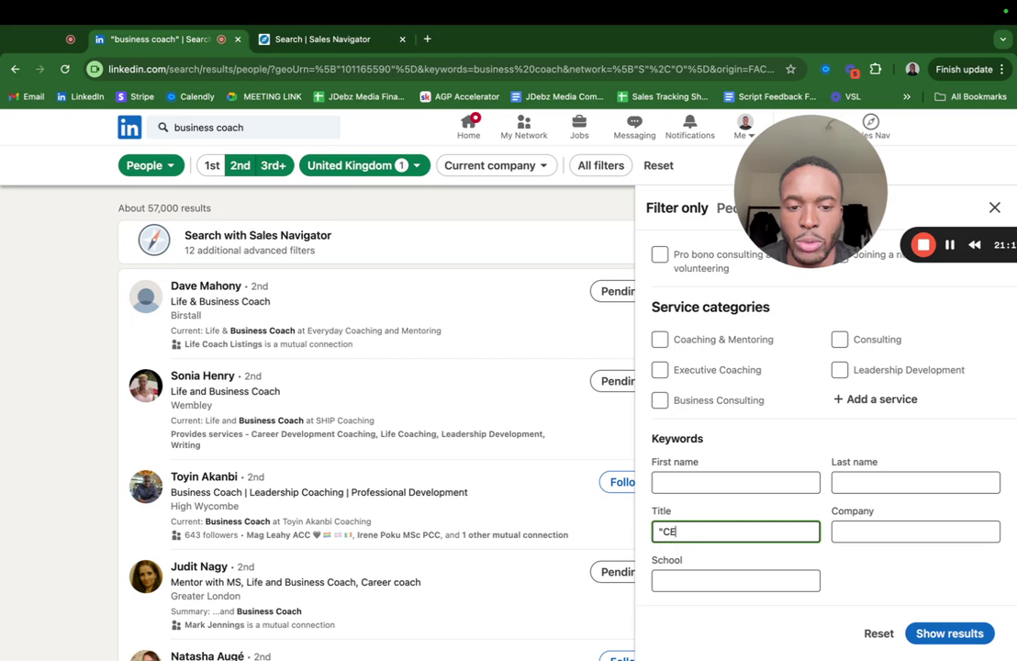
{"action": "type", "text": "O\" OR "}
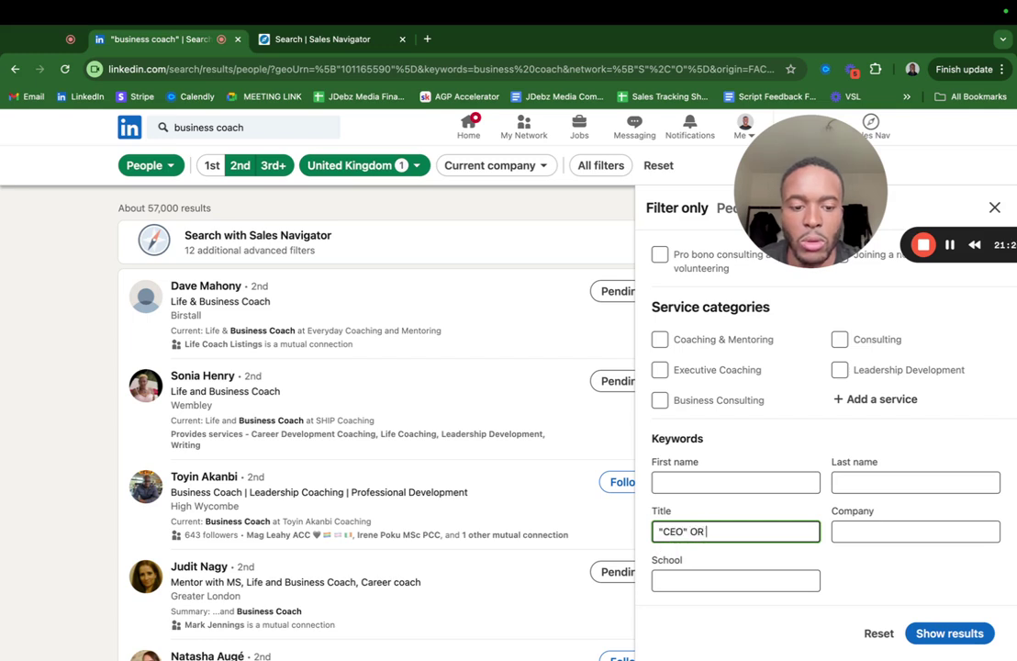
{"action": "type", "text": "\"Founder\" O"}
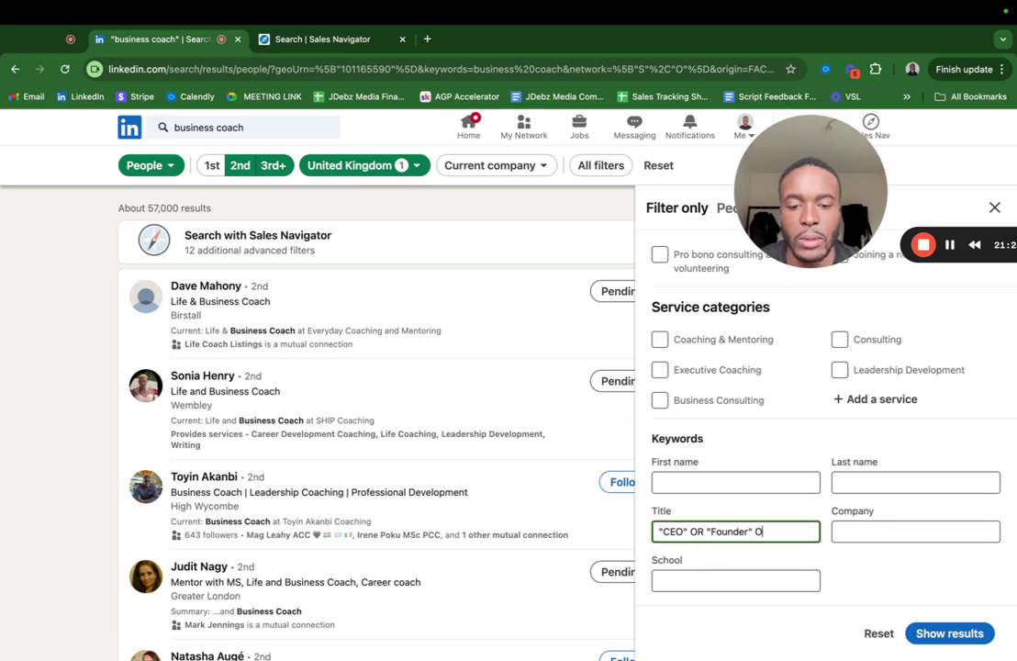
{"action": "type", "text": "R \"O"}
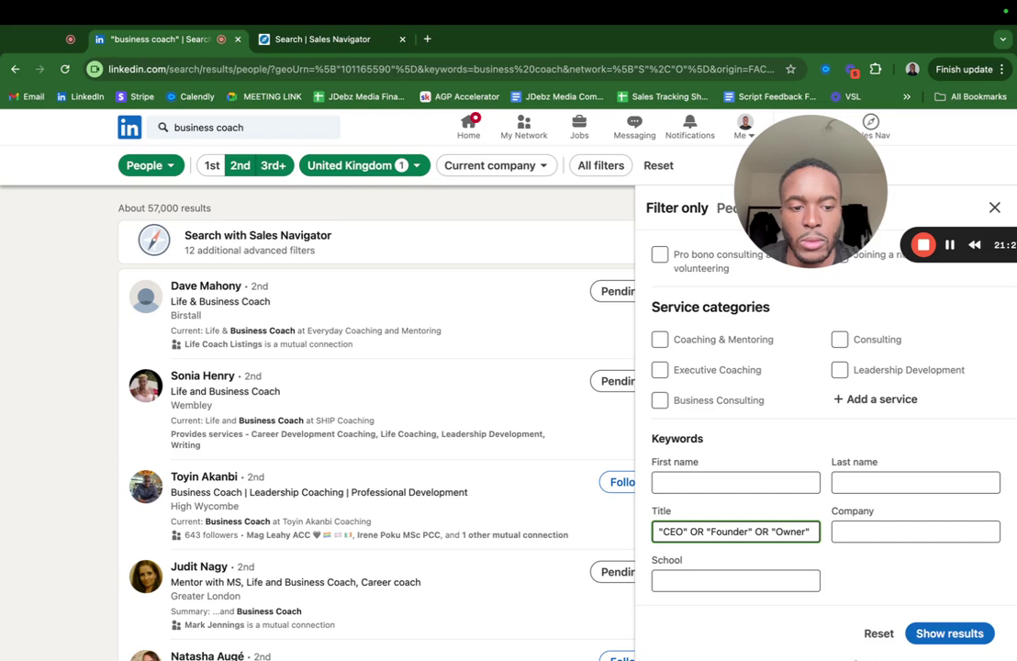
{"action": "type", "text": "wner\""}
{"action": "key", "text": "Return"}
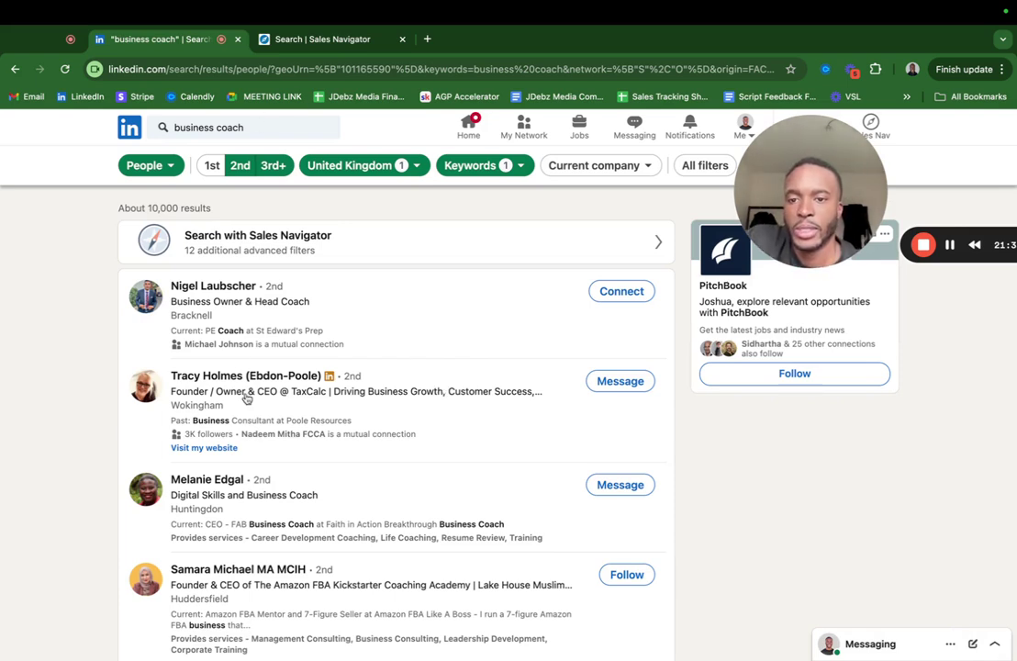
- Put the search term in quotation marks as "business coach", run it, and skim the exact-phrase results down to the page navigation
{"action": "left_click", "coordinate": [183, 128]}
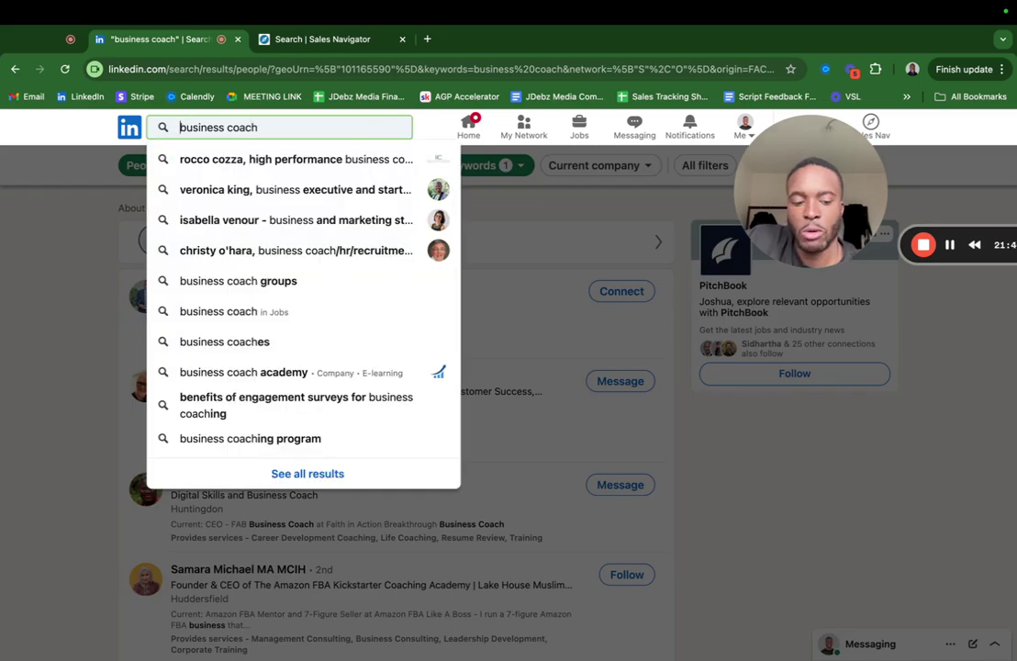
{"action": "type", "text": "\""}
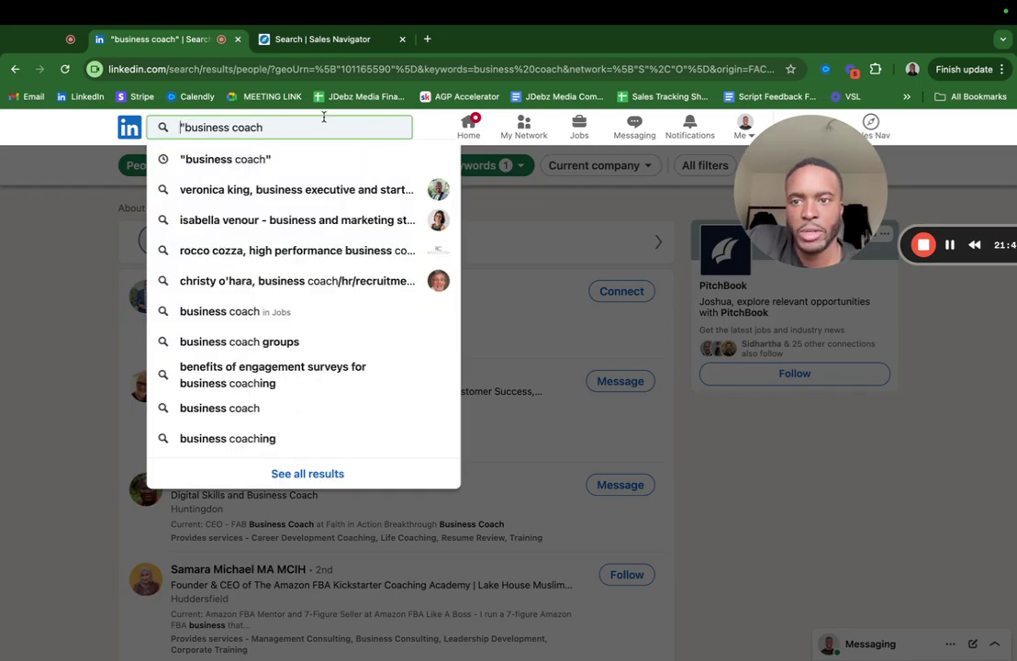
{"action": "type", "text": "\""}
{"action": "key", "text": "Return"}
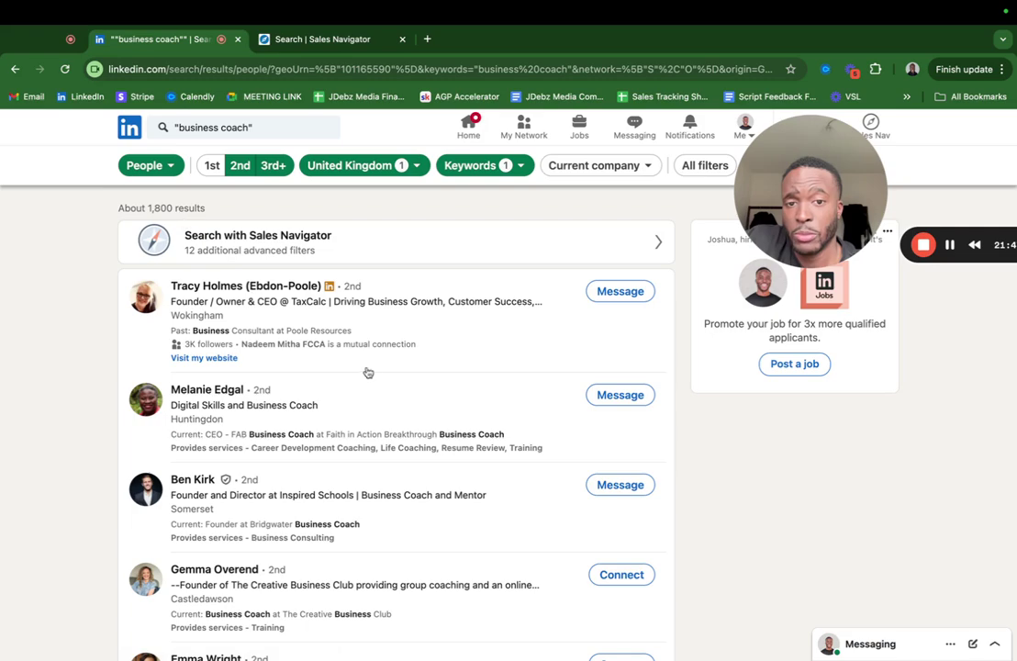
{"action": "scroll", "coordinate": [369, 373], "scroll_direction": "down", "scroll_amount": 15}
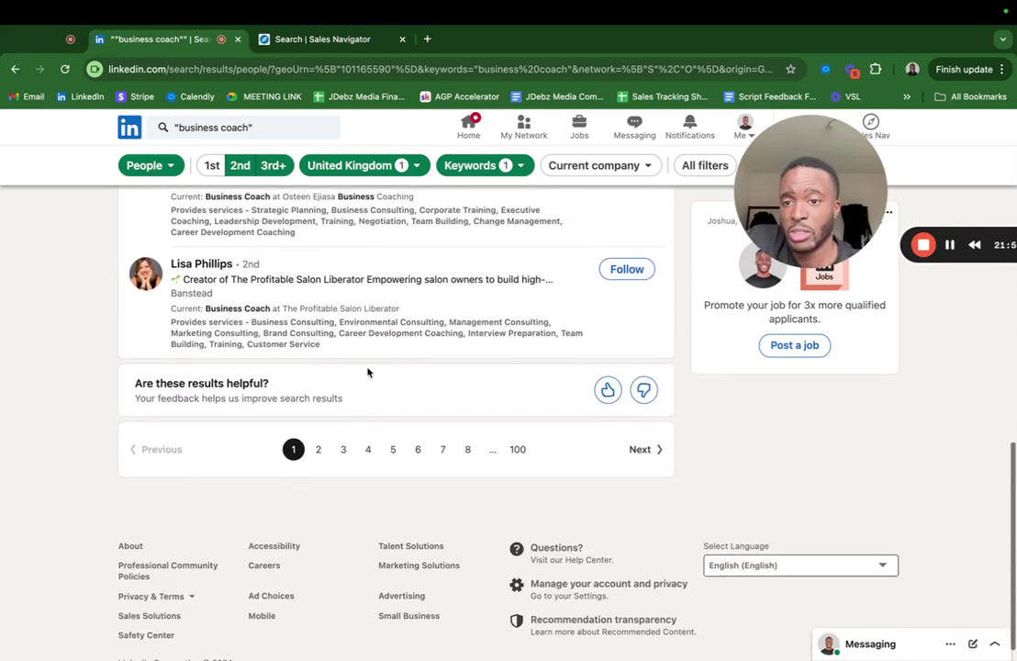
- Remove the quotation marks from the search term and rerun the search for business coach
{"action": "left_click", "coordinate": [273, 126]}
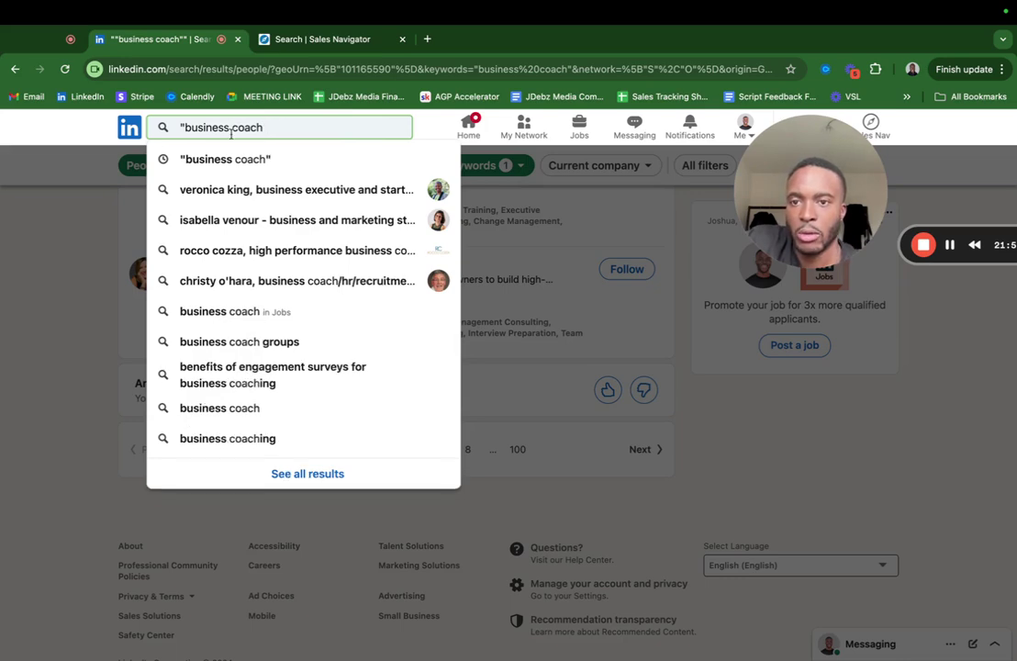
{"action": "key", "text": "BackSpace"}
{"action": "key", "text": "Return"}
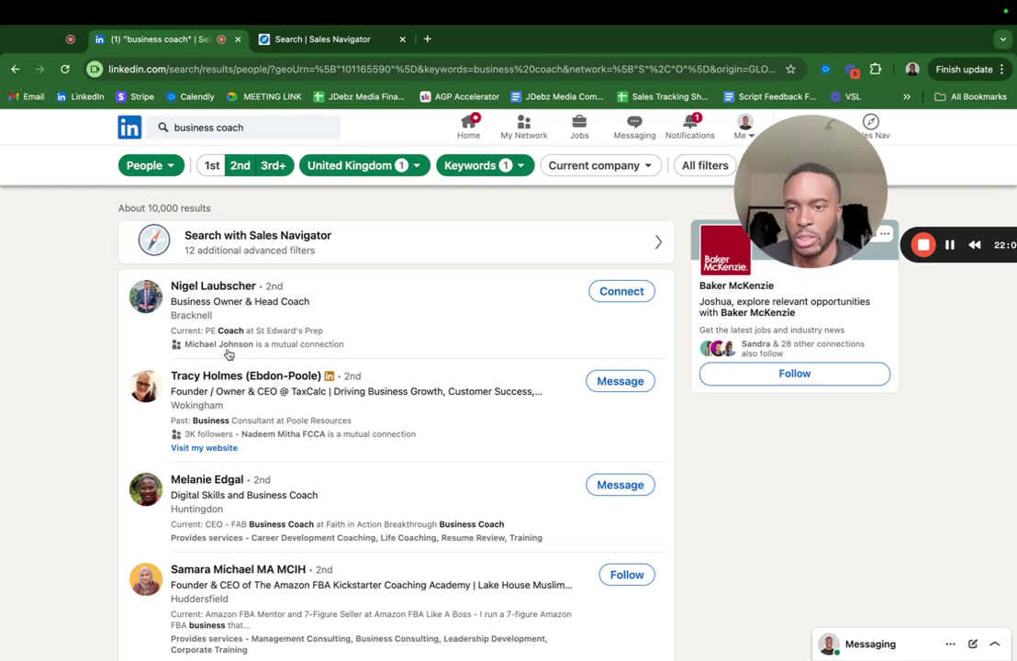
- Skim the headlines of the people listed for the unquoted business coach search to judge how relevant they are
{"action": "scroll", "coordinate": [229, 355], "scroll_direction": "down", "scroll_amount": 1}
{"action": "scroll", "coordinate": [230, 357], "scroll_direction": "down", "scroll_amount": 3}
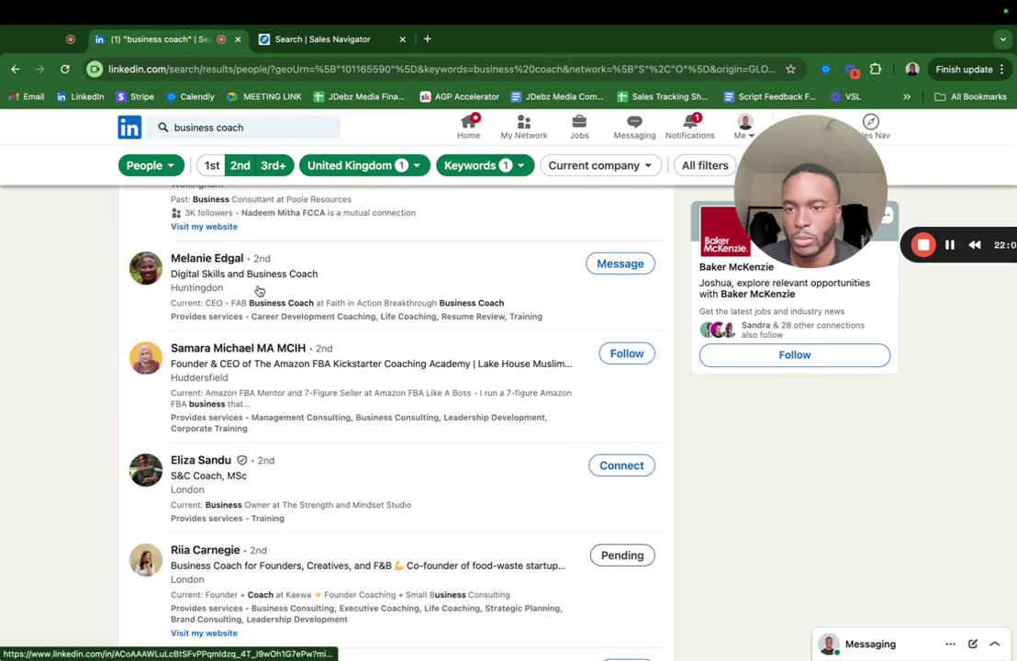
{"action": "scroll", "coordinate": [257, 298], "scroll_direction": "down", "scroll_amount": 10}
{"action": "scroll", "coordinate": [256, 306], "scroll_direction": "up", "scroll_amount": 6}
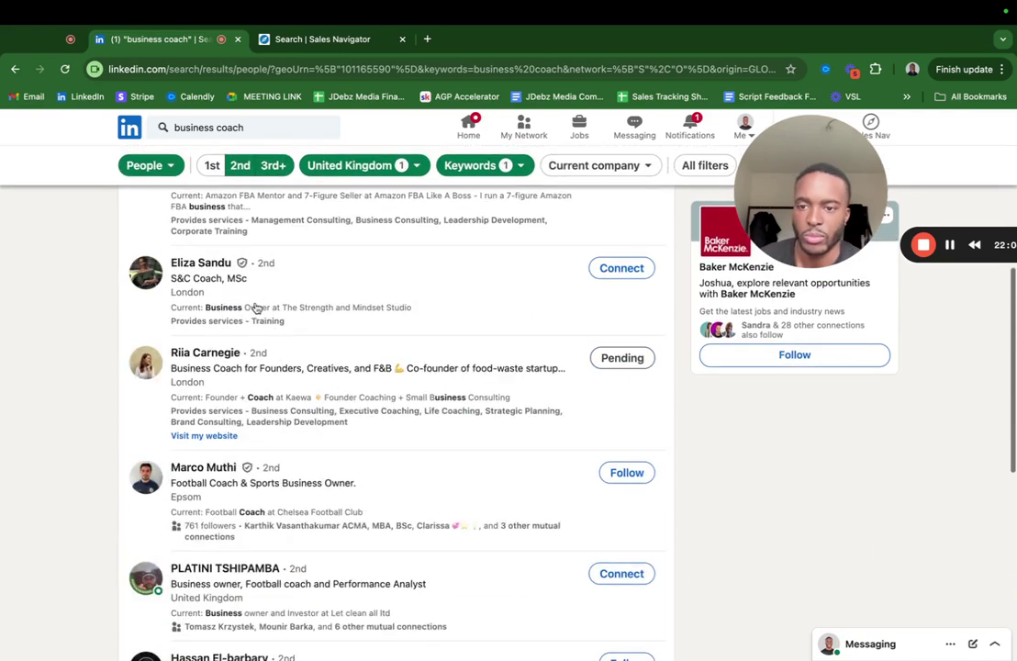
{"action": "scroll", "coordinate": [256, 307], "scroll_direction": "down", "scroll_amount": 3}
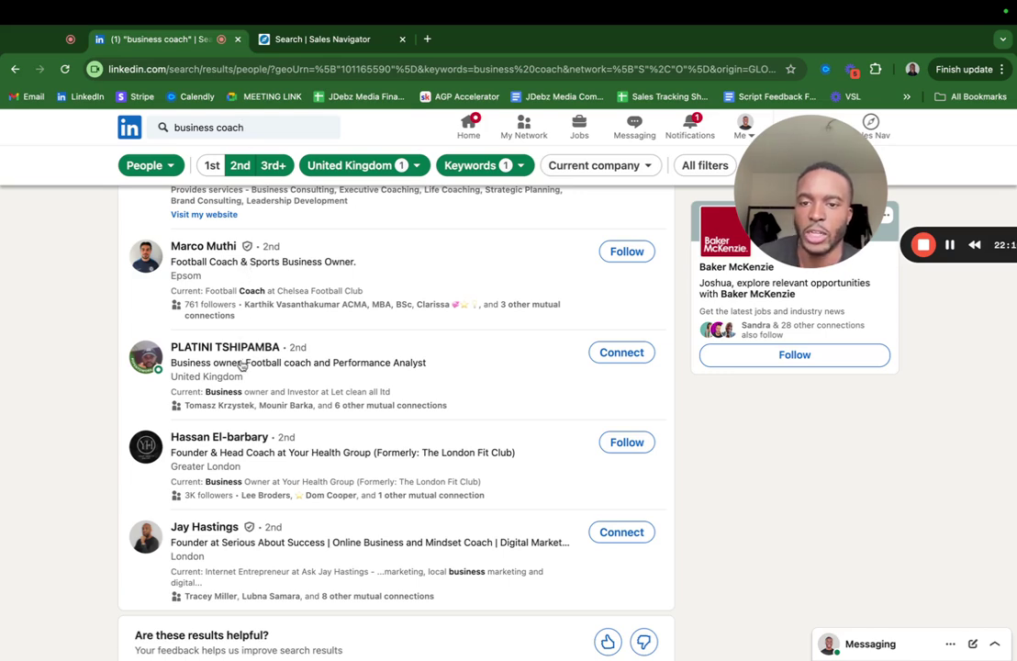
{"action": "scroll", "coordinate": [241, 366], "scroll_direction": "up", "scroll_amount": 10}
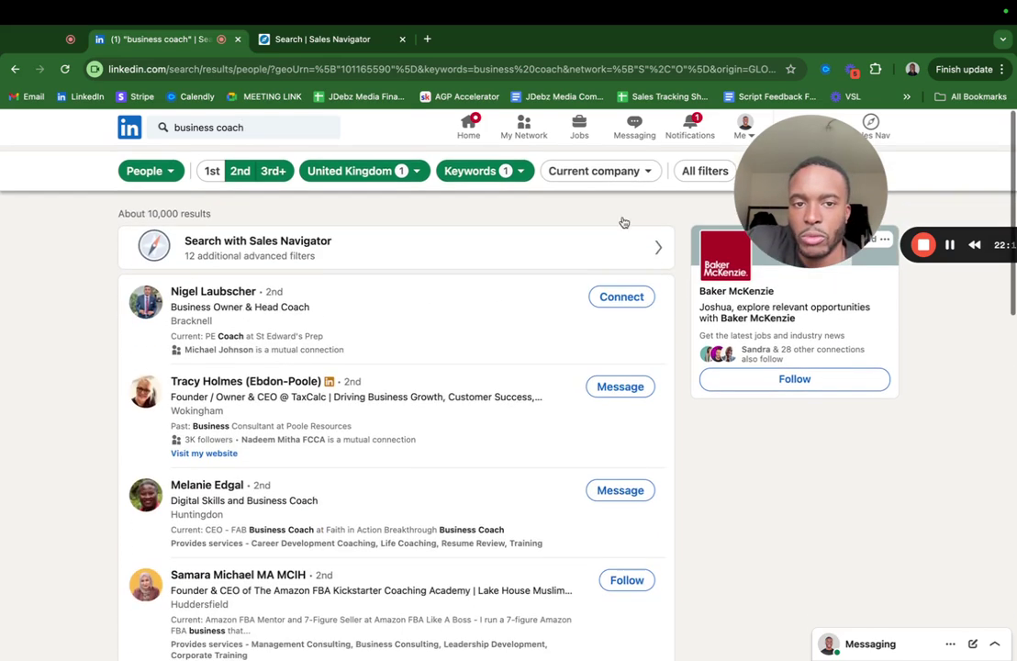
{"action": "left_click_drag", "start_coordinate": [821, 186], "coordinate": [820, 332]}
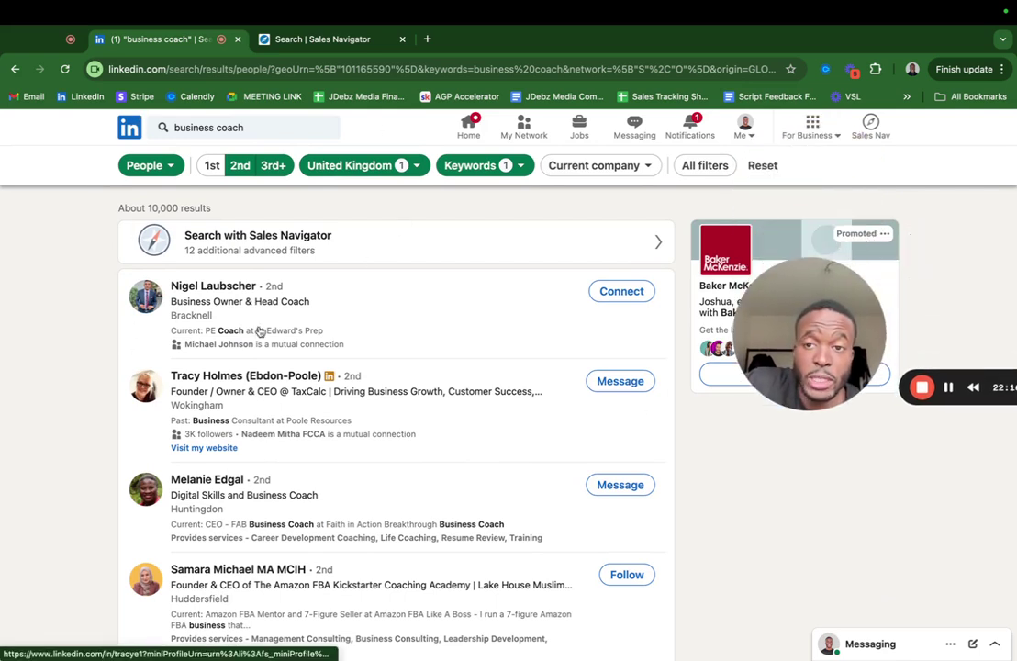
- Return LinkedIn to its home feed, switch to Sales Navigator, and open a fresh lead search showing all lead filters
{"action": "left_click", "coordinate": [129, 125]}
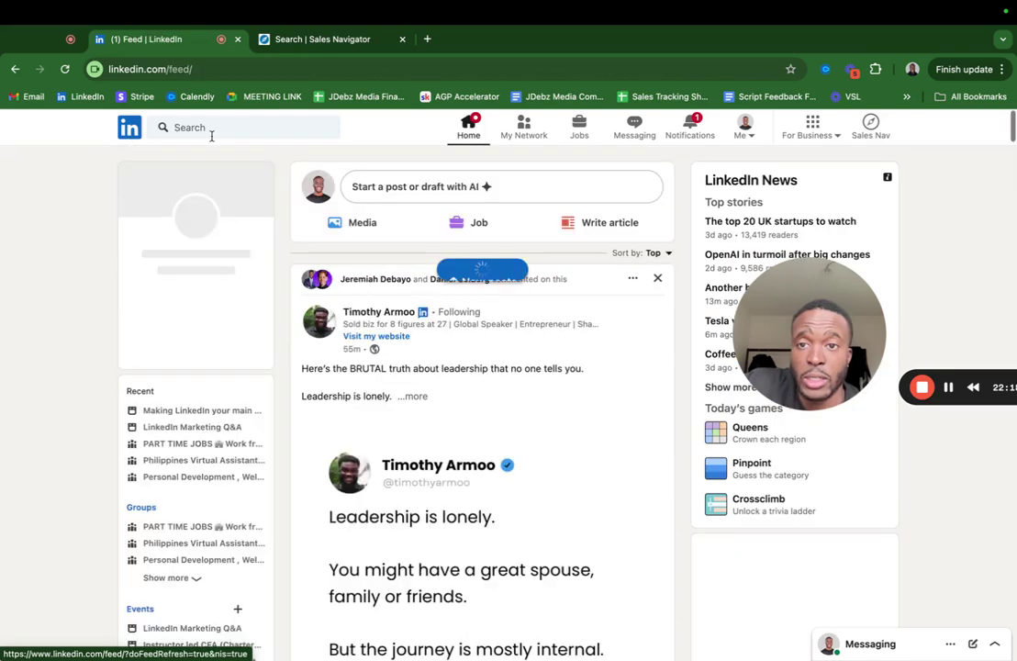
{"action": "left_click", "coordinate": [336, 41]}
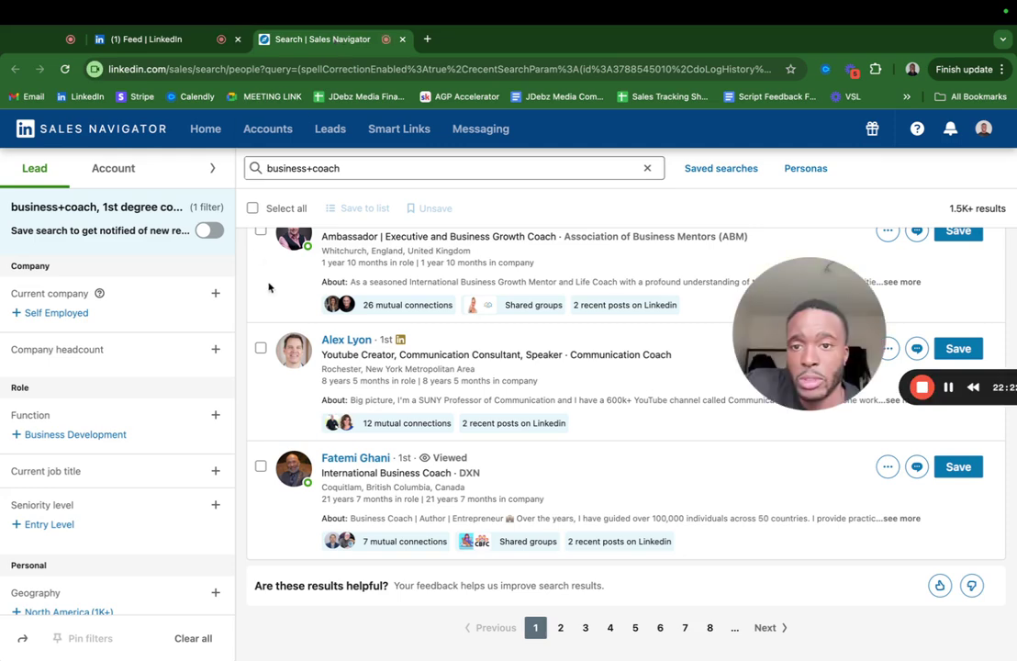
{"action": "left_click", "coordinate": [200, 131]}
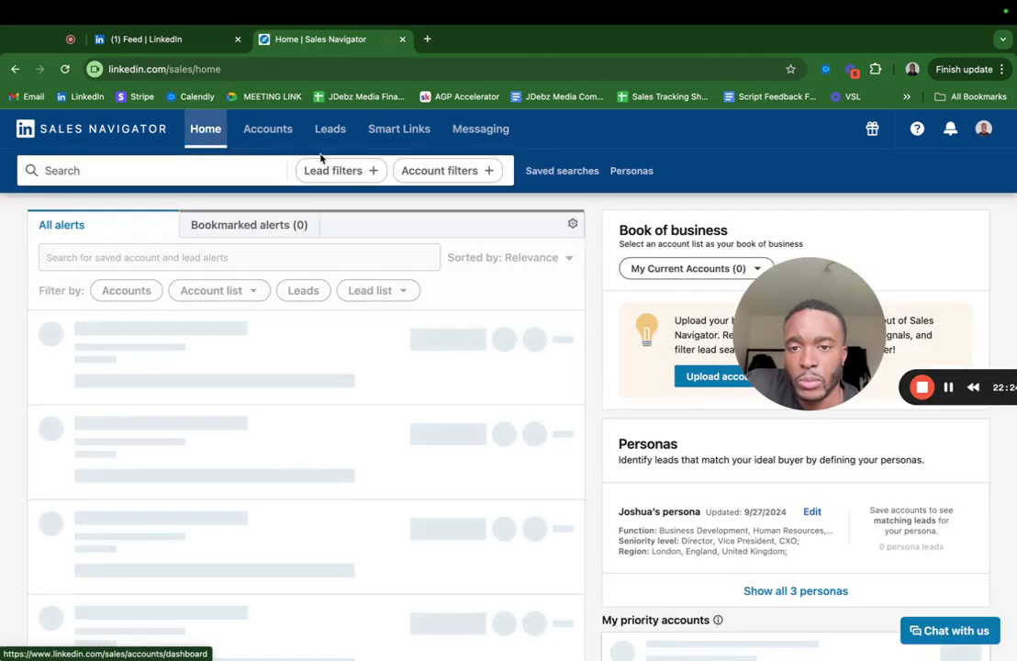
{"action": "left_click", "coordinate": [347, 172]}
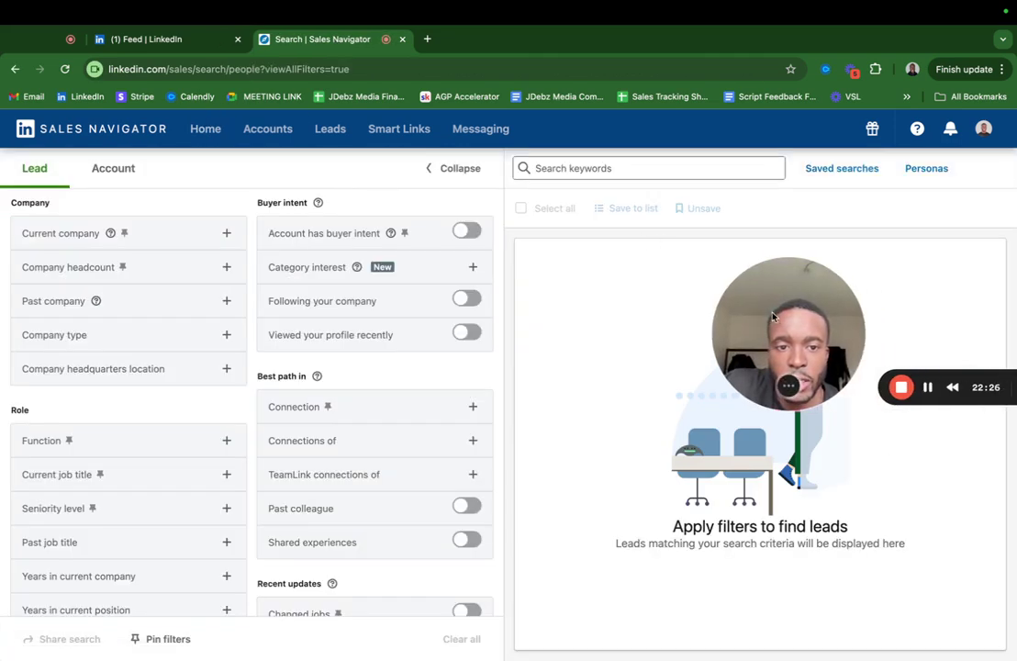
- Search the leads for the keywords business coach without quotation marks and check how many results there are
{"action": "left_click", "coordinate": [640, 162]}
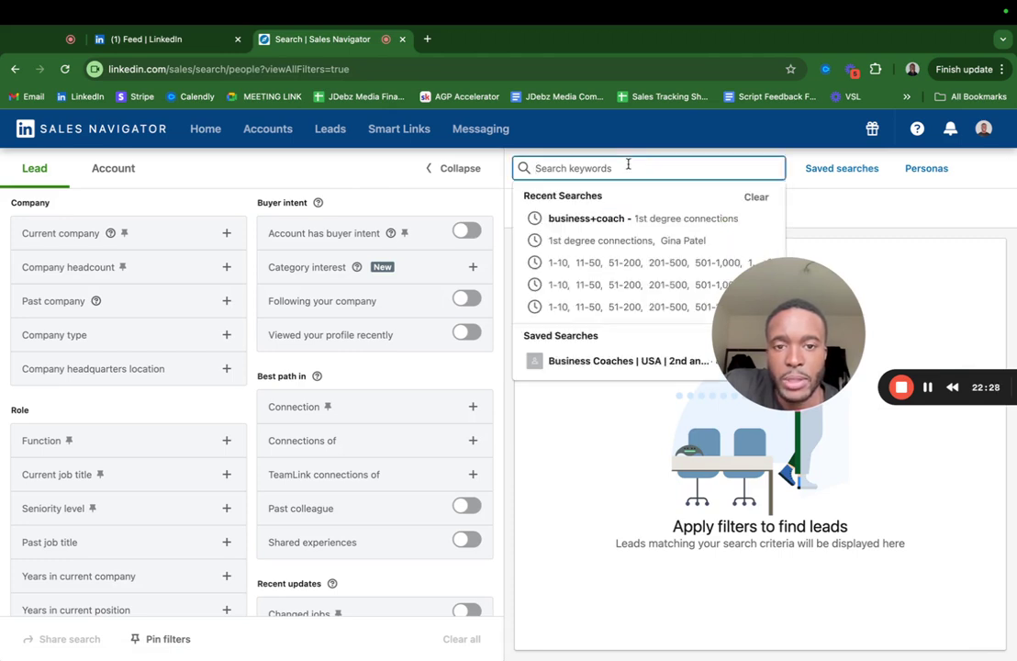
{"action": "type", "text": "\""}
{"action": "type", "text": "b"}
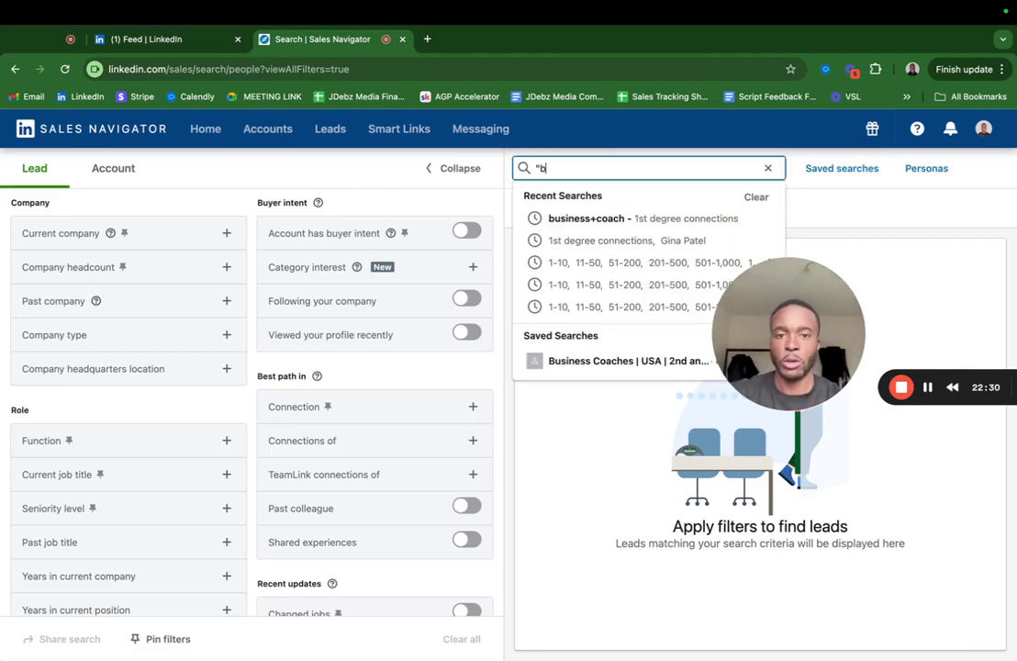
{"action": "key", "text": "BackSpace"}
{"action": "key", "text": "BackSpace"}
{"action": "type", "text": "busi"}
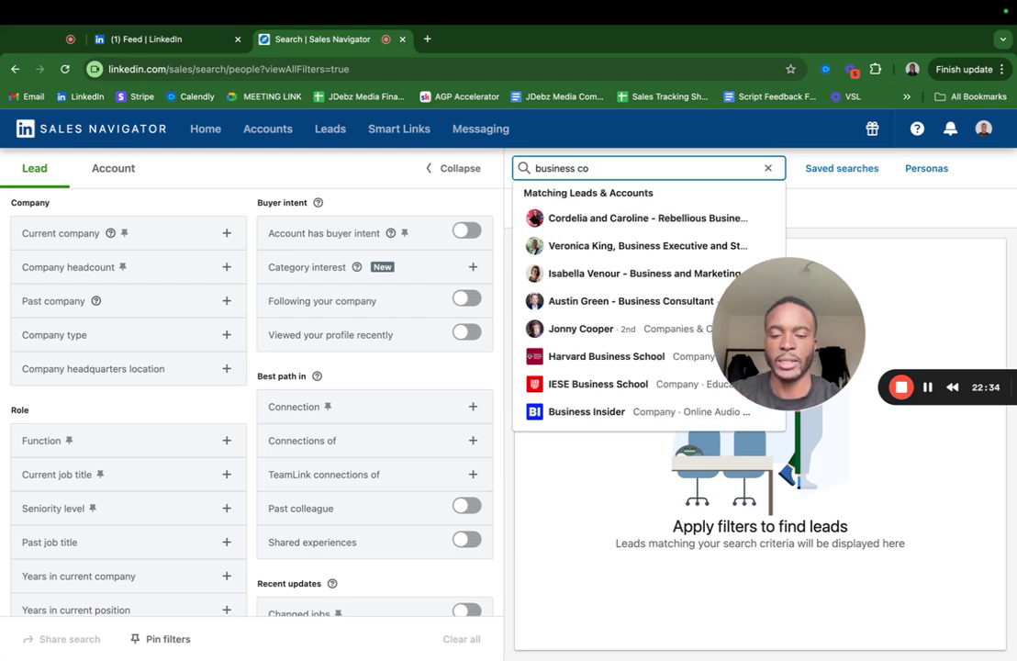
{"action": "type", "text": "ness coach"}
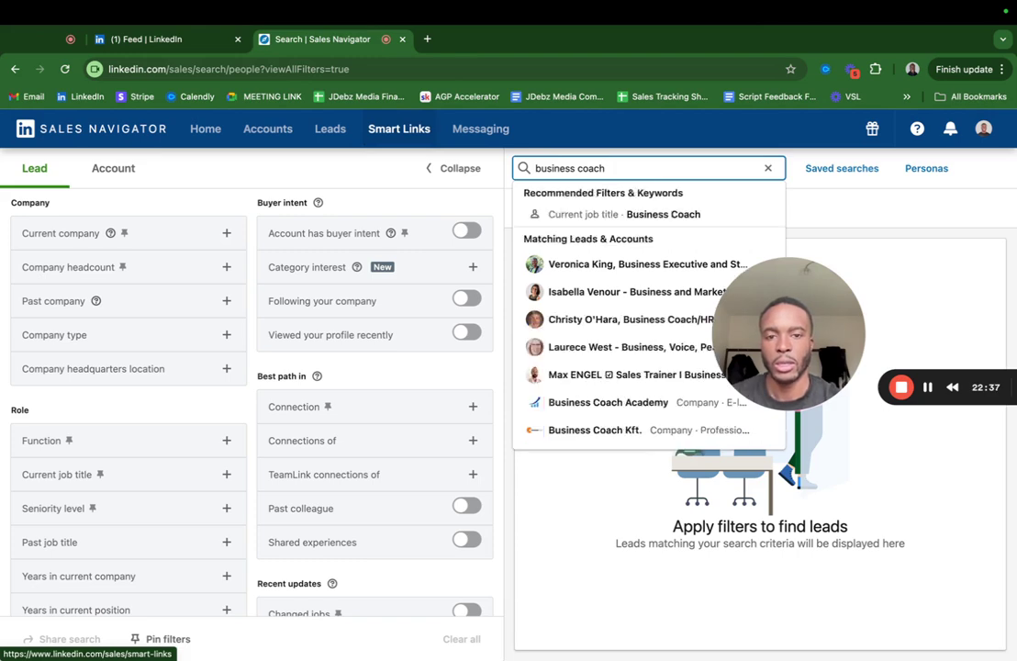
{"action": "key", "text": "Return"}
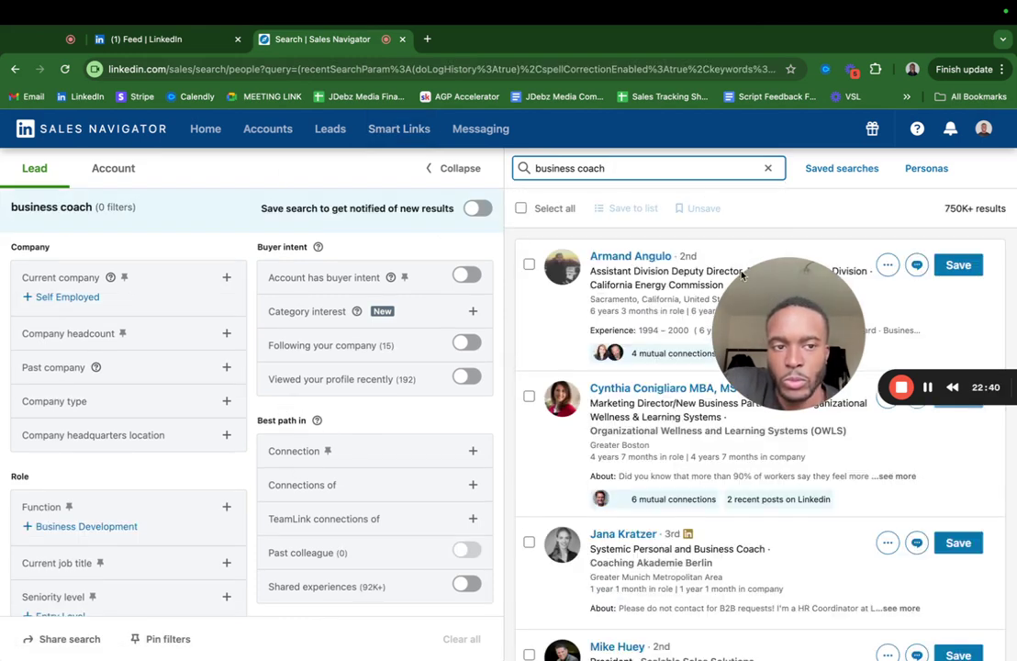
{"action": "triple_click", "coordinate": [954, 208]}
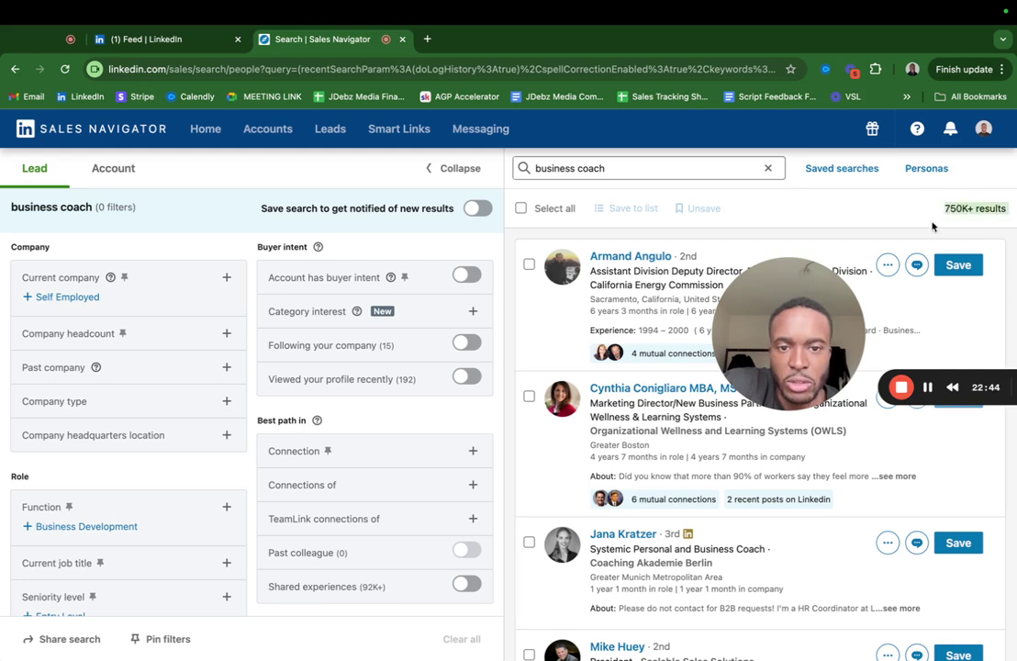
{"action": "left_click_drag", "start_coordinate": [801, 357], "coordinate": [806, 208]}
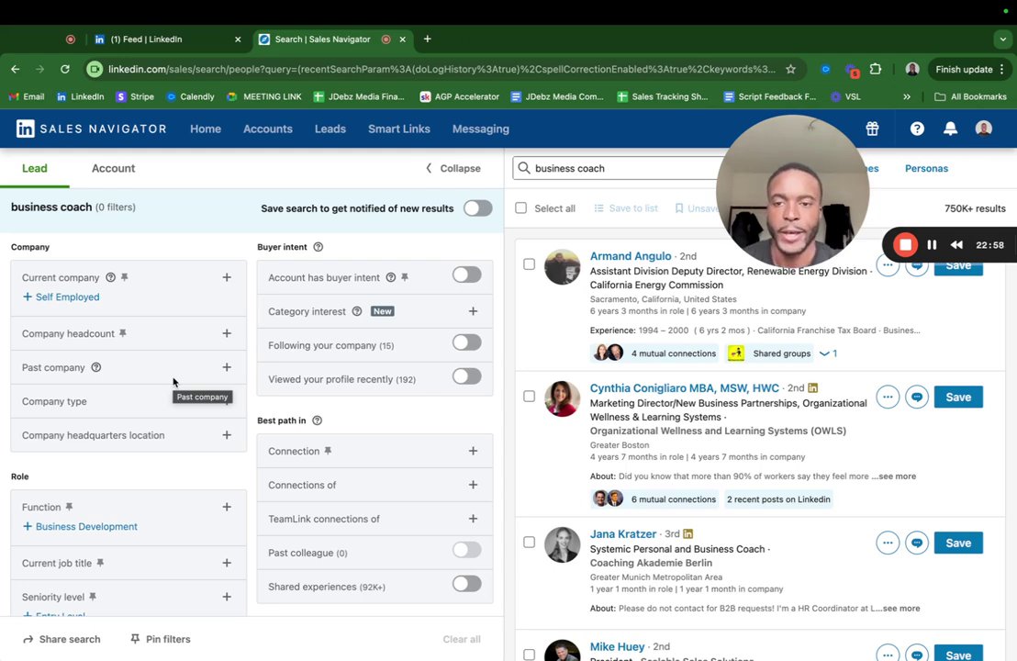
- Filter the leads by company headcount, including the 1-10 and 11-50 ranges
{"action": "left_click", "coordinate": [226, 278]}
{"action": "left_click", "coordinate": [228, 278]}
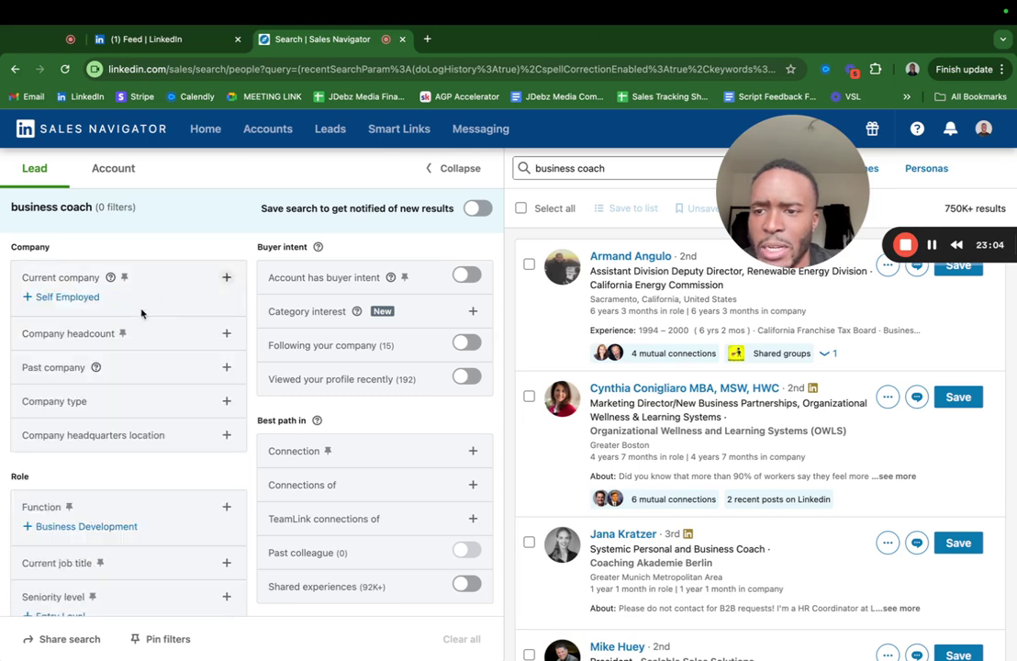
{"action": "scroll", "coordinate": [140, 313], "scroll_direction": "down", "scroll_amount": 2}
{"action": "left_click", "coordinate": [226, 281]}
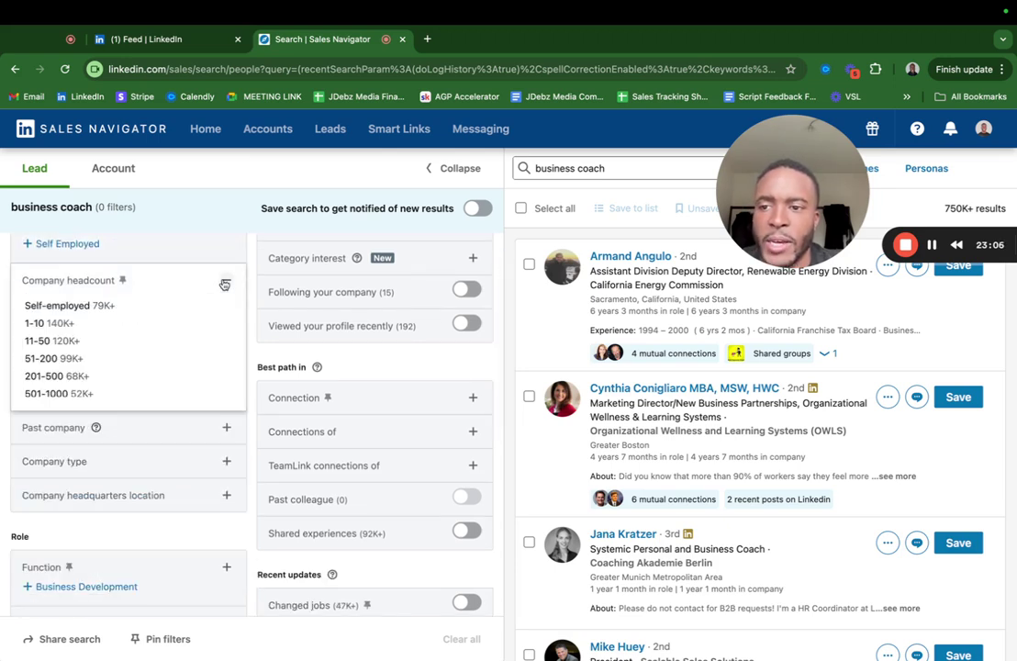
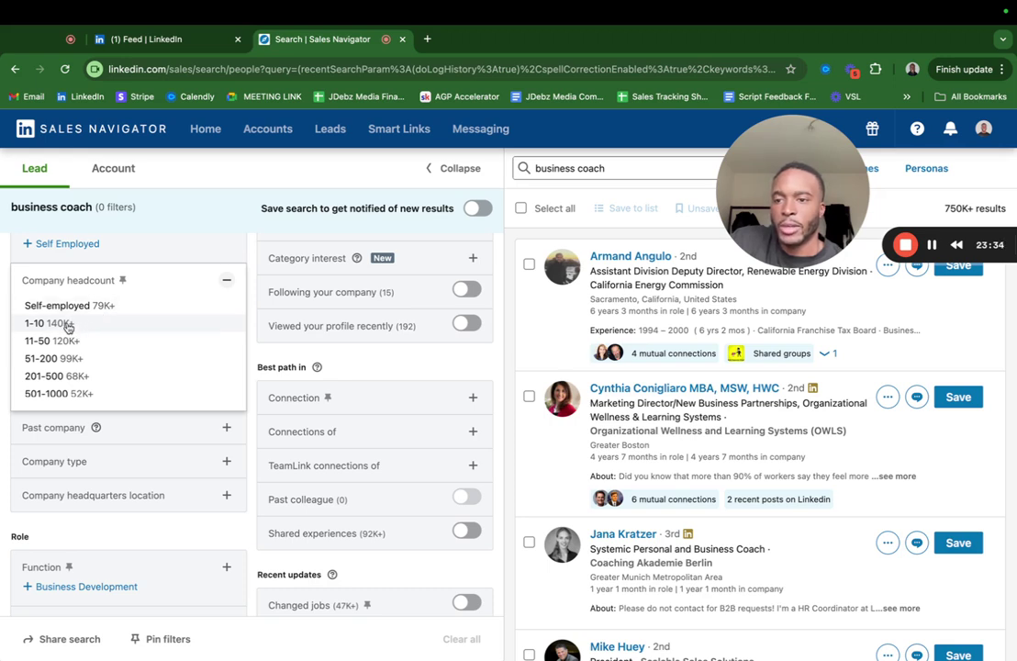
{"action": "left_click", "coordinate": [67, 324]}
{"action": "left_click", "coordinate": [52, 345]}
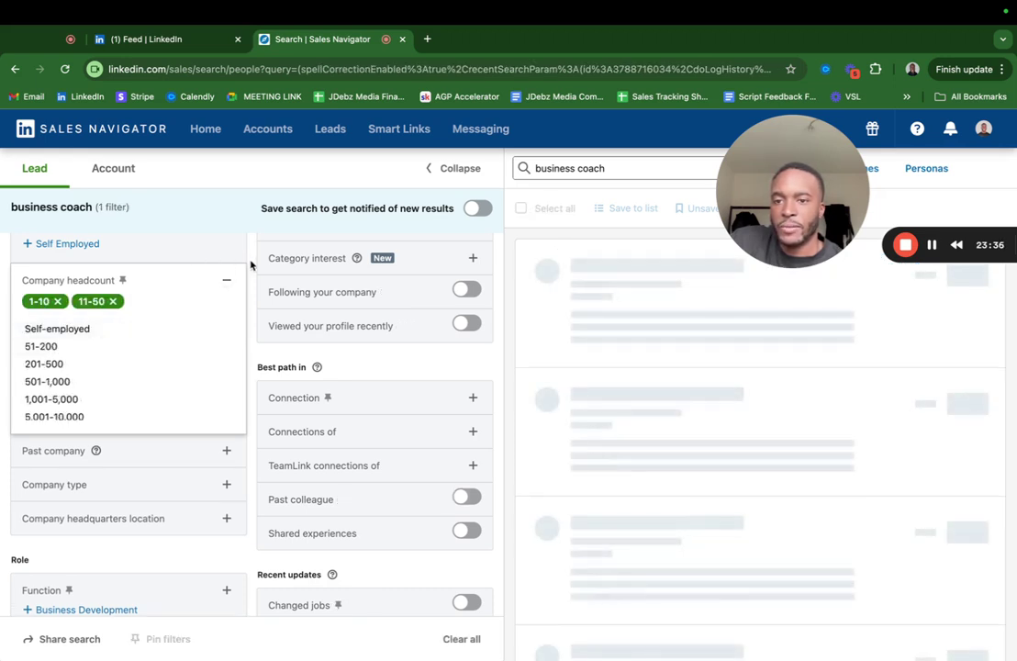
{"action": "left_click", "coordinate": [252, 265]}
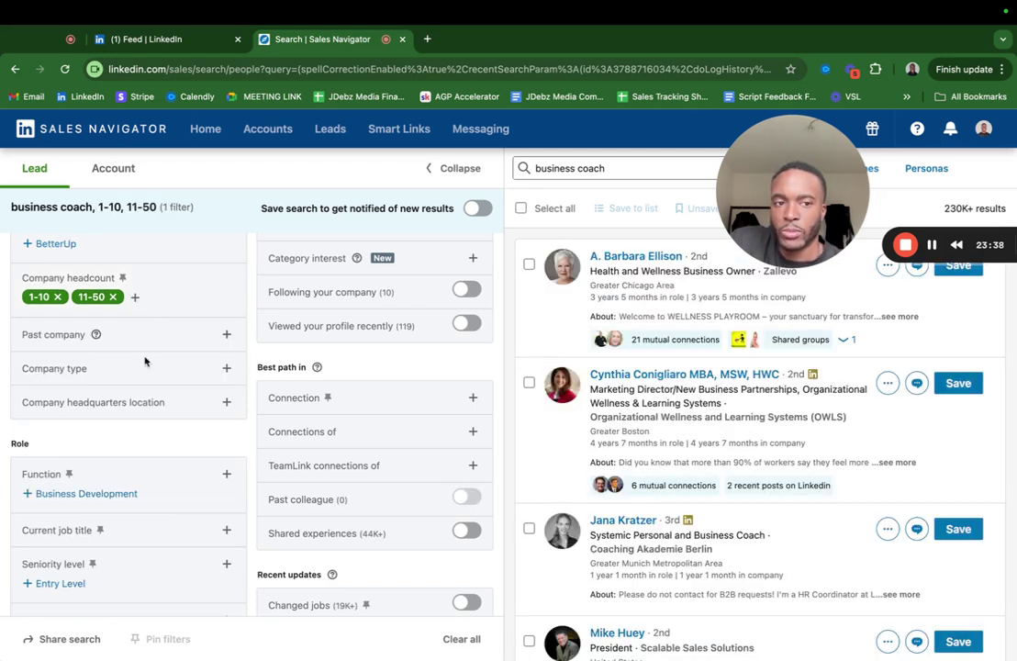
- Filter the leads by current job title, adding ceo, owner and founder
{"action": "scroll", "coordinate": [144, 362], "scroll_direction": "down", "scroll_amount": 1}
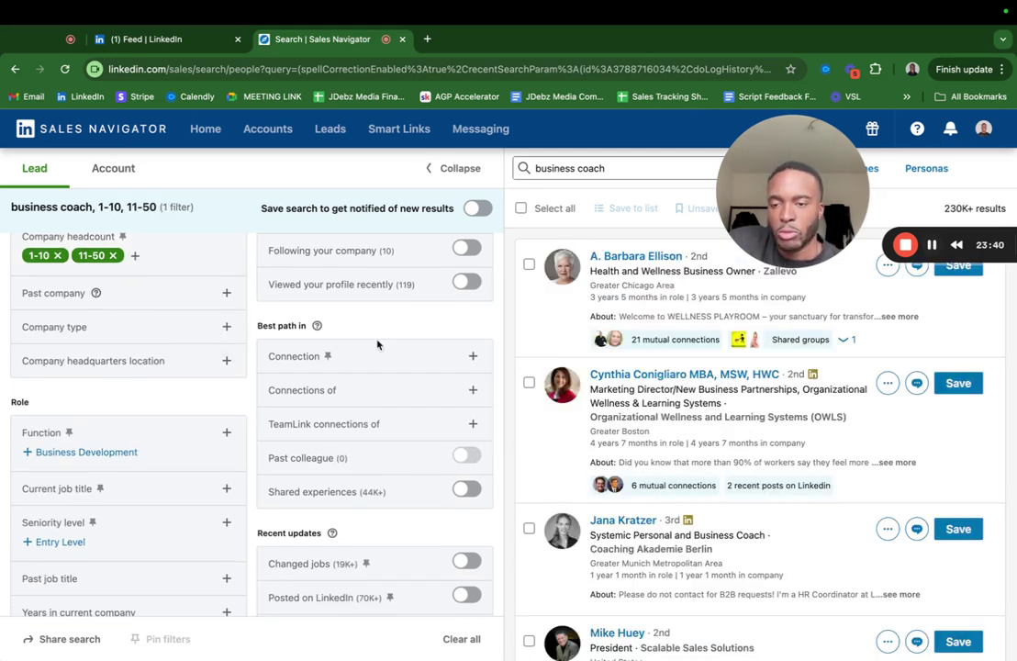
{"action": "scroll", "coordinate": [198, 411], "scroll_direction": "down", "scroll_amount": 2}
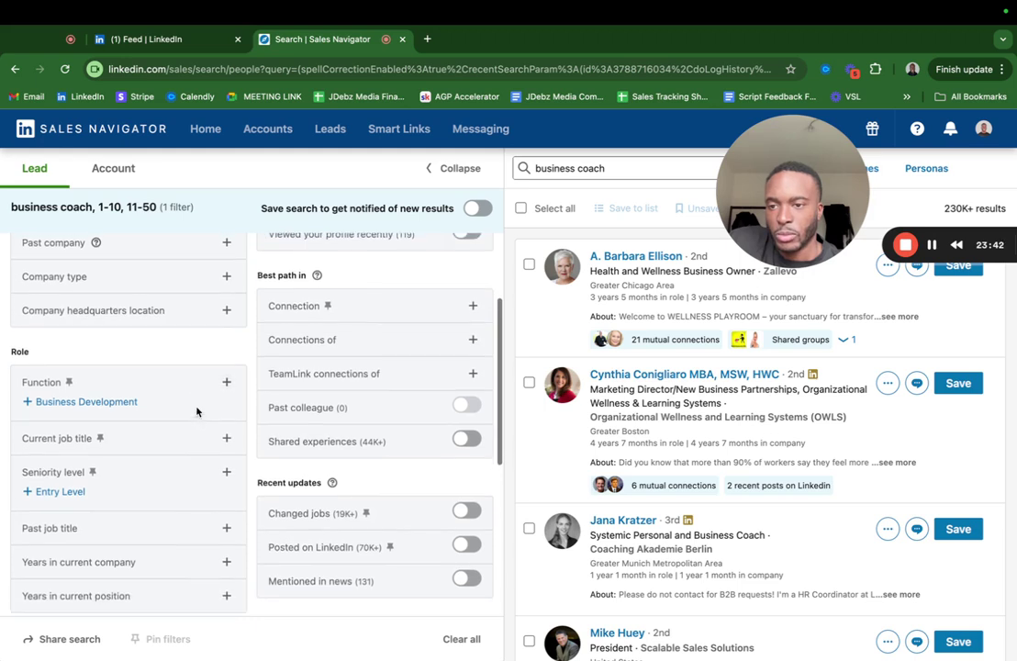
{"action": "scroll", "coordinate": [193, 313], "scroll_direction": "up", "scroll_amount": 1}
{"action": "scroll", "coordinate": [188, 358], "scroll_direction": "down", "scroll_amount": 2}
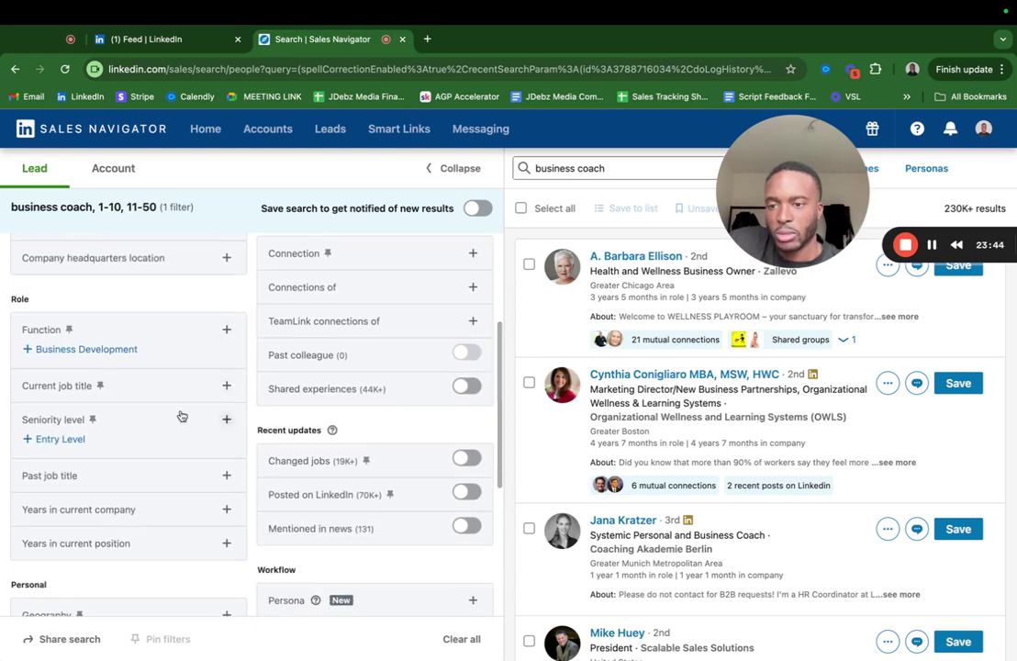
{"action": "left_click", "coordinate": [227, 386]}
{"action": "type", "text": "ce"}
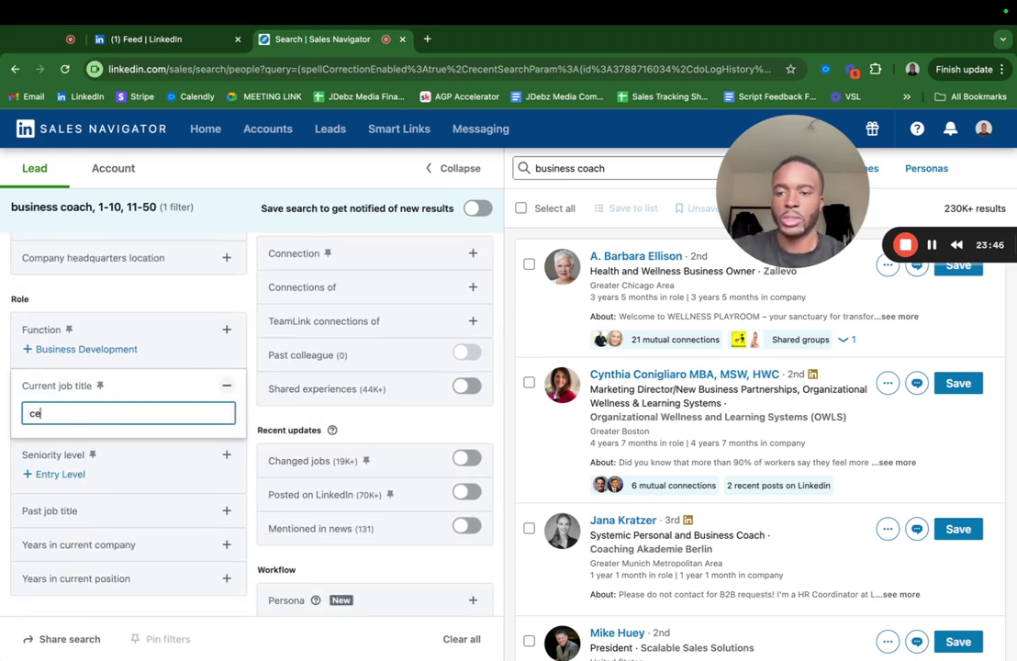
{"action": "type", "text": "o"}
{"action": "key", "text": "Return"}
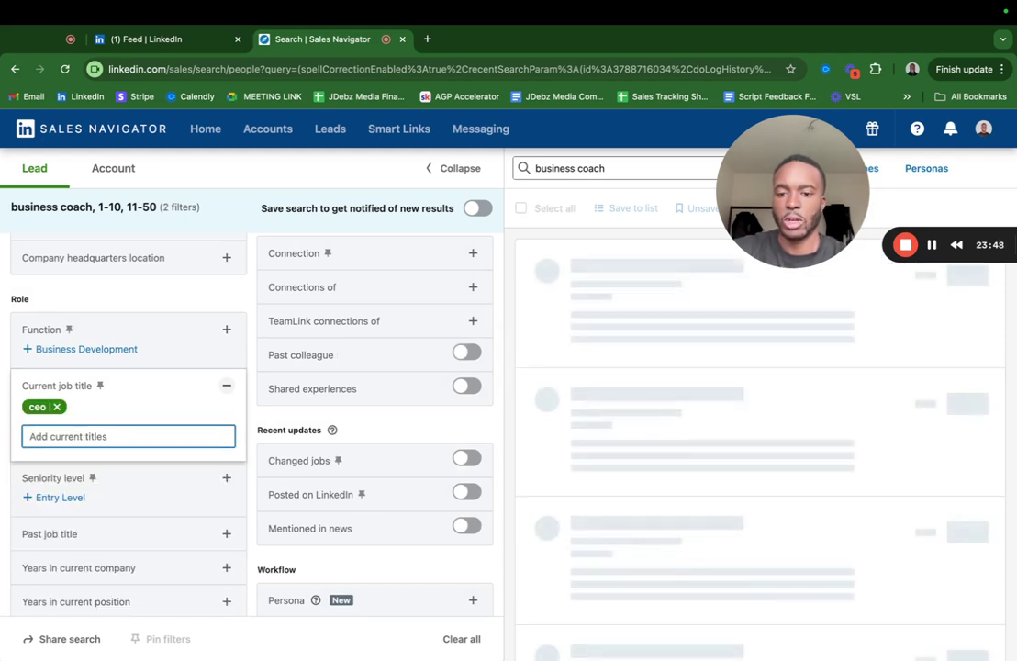
{"action": "type", "text": "owner"}
{"action": "key", "text": "Return"}
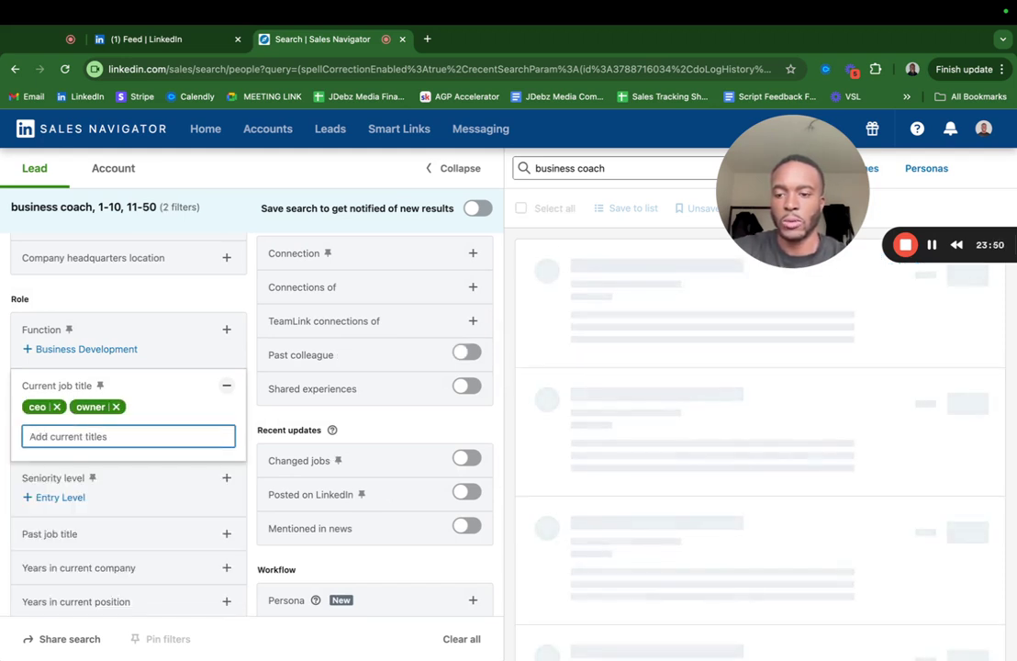
{"action": "type", "text": "founder"}
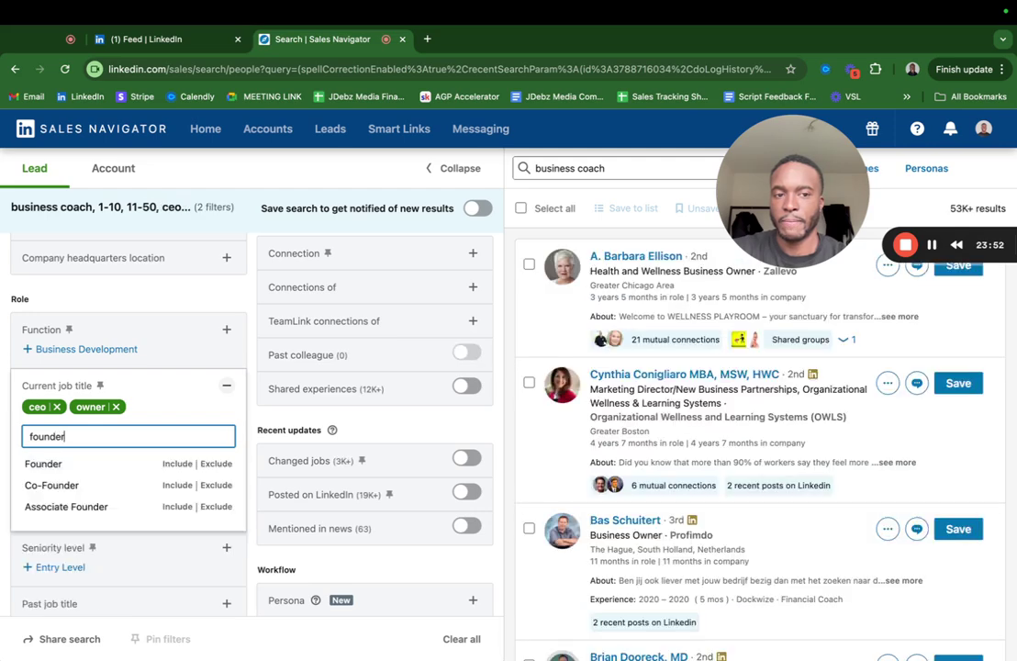
{"action": "key", "text": "Return"}
{"action": "left_click", "coordinate": [185, 277]}
{"action": "scroll", "coordinate": [161, 395], "scroll_direction": "down", "scroll_amount": 2}
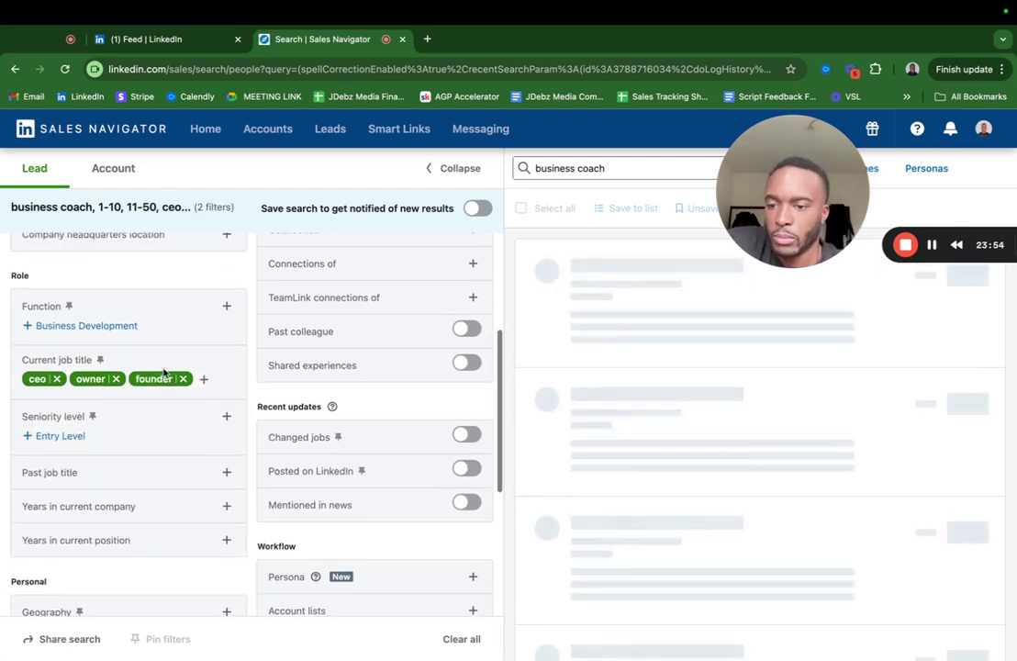
- Filter the leads by years in current company, selecting 3 to 5 years, 6 to 10 years and more than 10 years
{"action": "scroll", "coordinate": [155, 410], "scroll_direction": "down", "scroll_amount": 1}
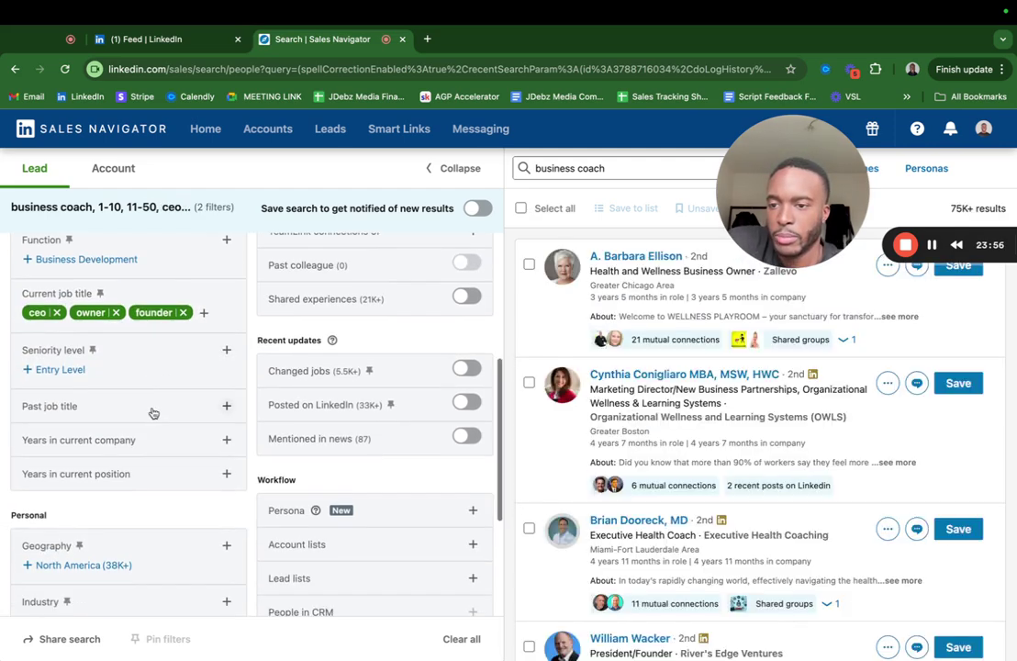
{"action": "scroll", "coordinate": [96, 391], "scroll_direction": "down", "scroll_amount": 2}
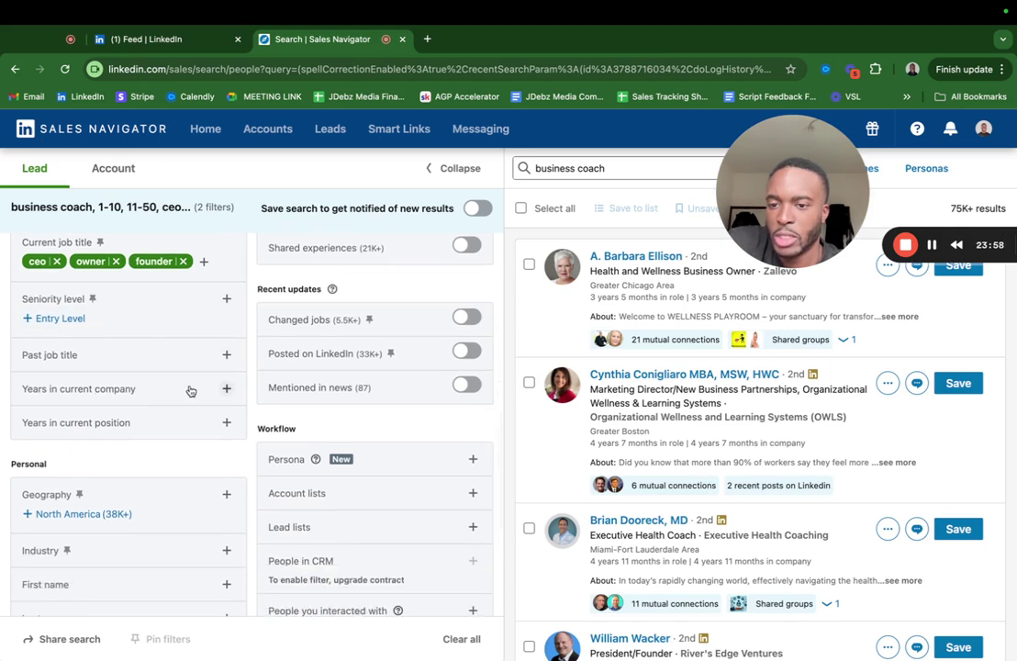
{"action": "left_click", "coordinate": [223, 389]}
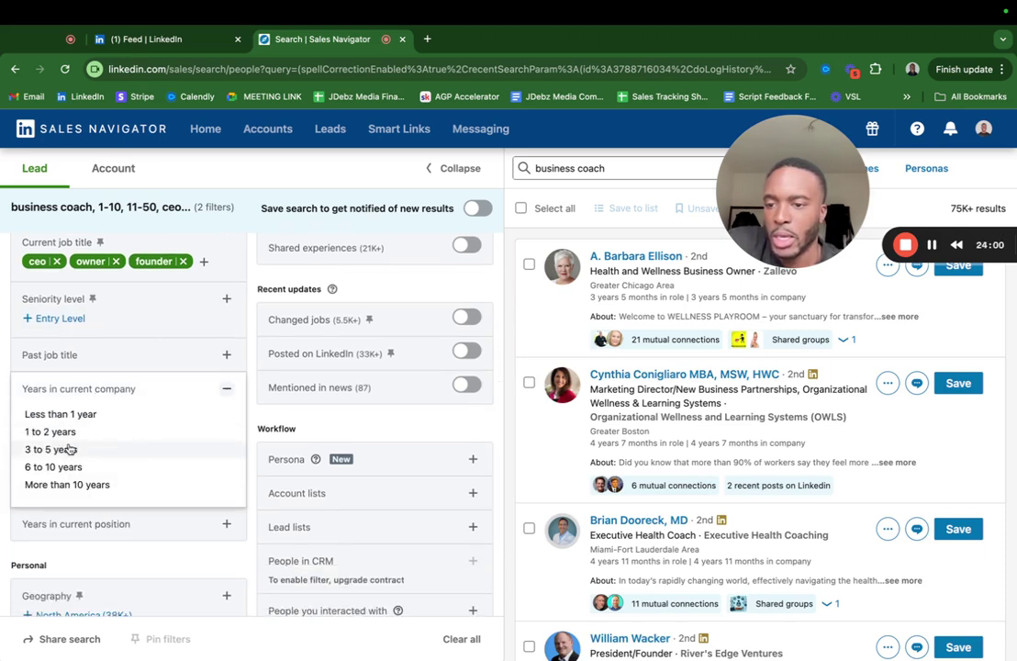
{"action": "left_click", "coordinate": [68, 449]}
{"action": "left_click", "coordinate": [68, 471]}
{"action": "left_click", "coordinate": [65, 474]}
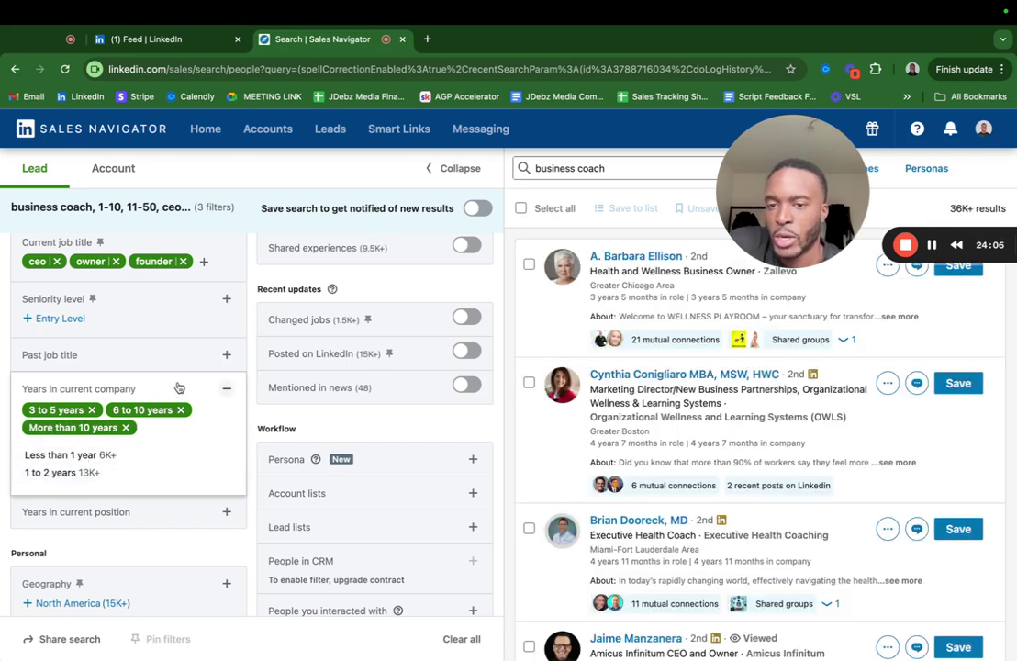
{"action": "left_click", "coordinate": [226, 390]}
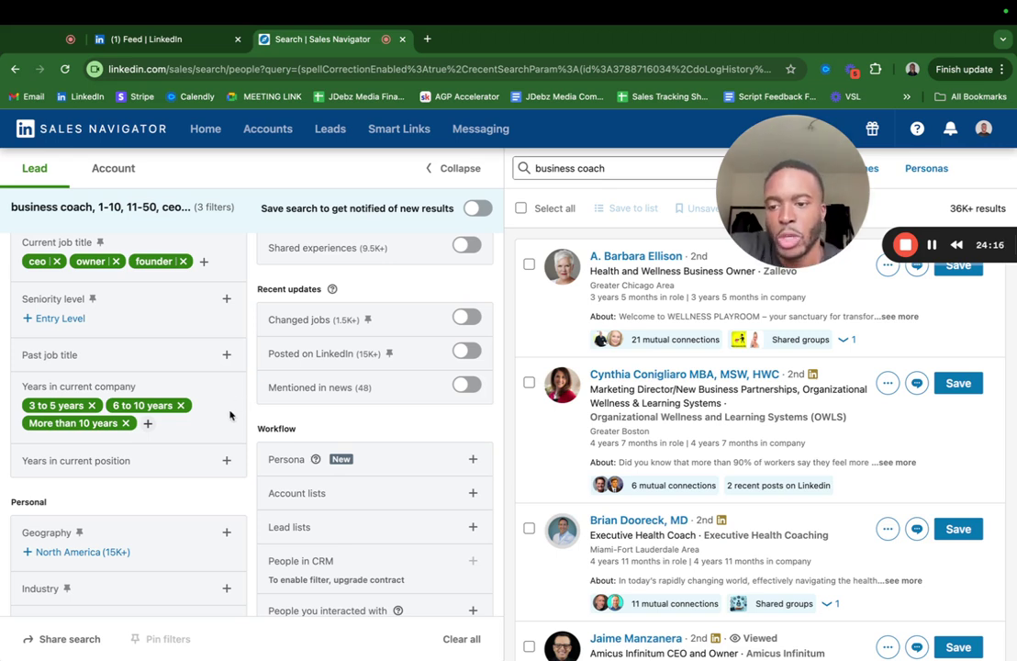
- Filter the leads by geography, including the United States
{"action": "scroll", "coordinate": [229, 416], "scroll_direction": "down", "scroll_amount": 2}
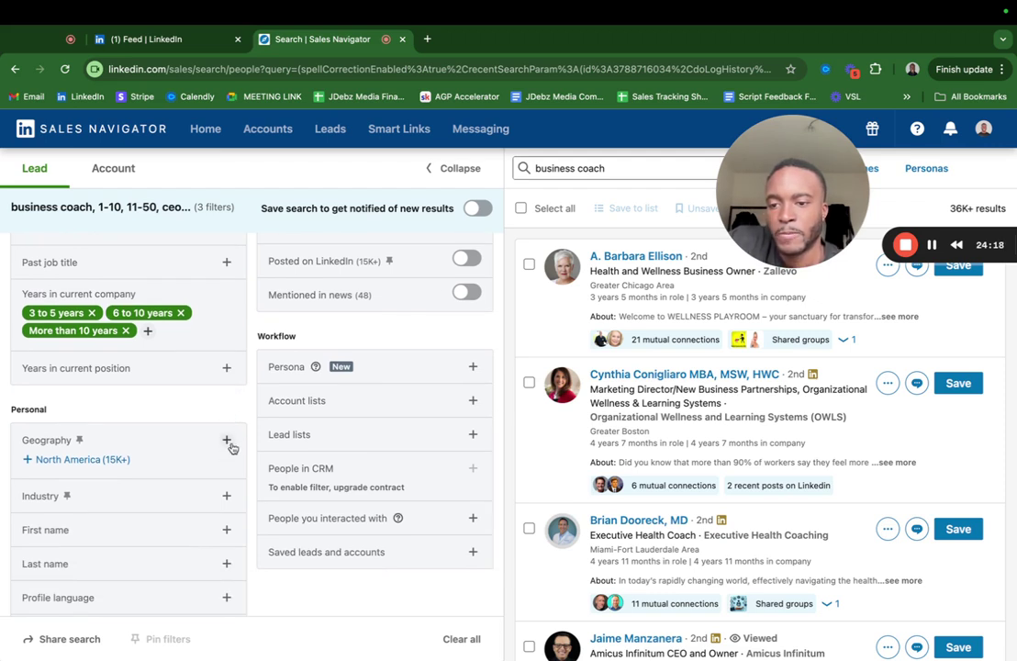
{"action": "left_click", "coordinate": [229, 444]}
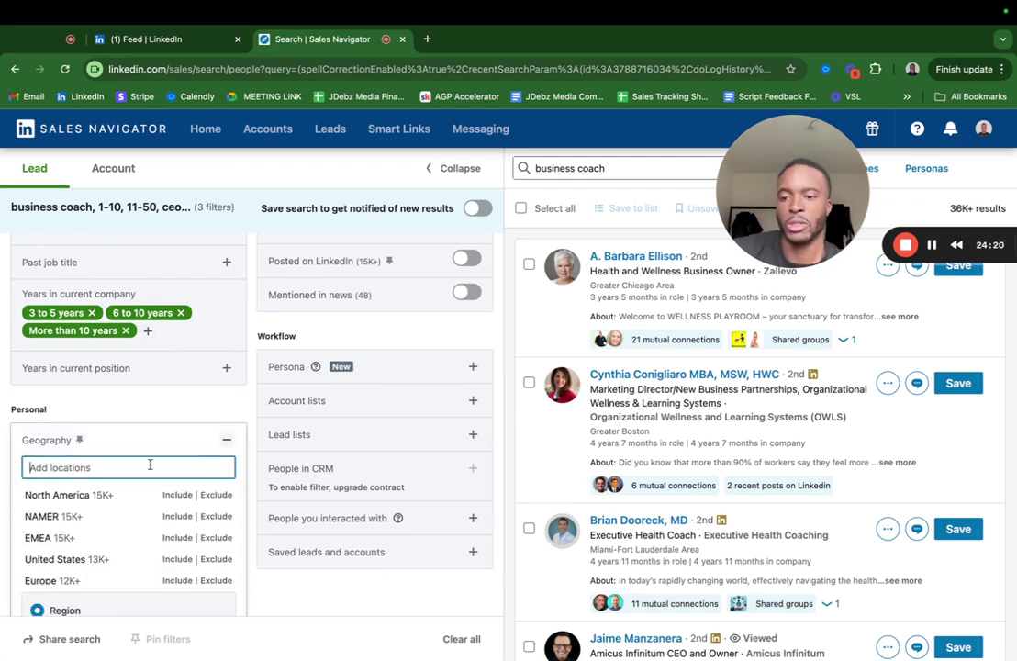
{"action": "left_click", "coordinate": [41, 558]}
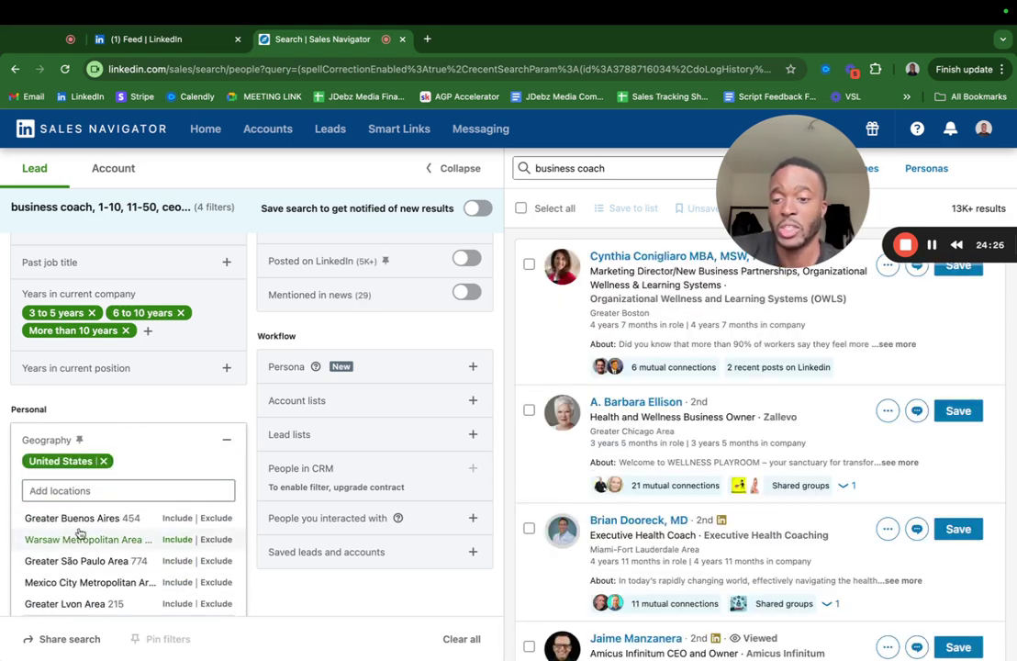
{"action": "left_click", "coordinate": [134, 417]}
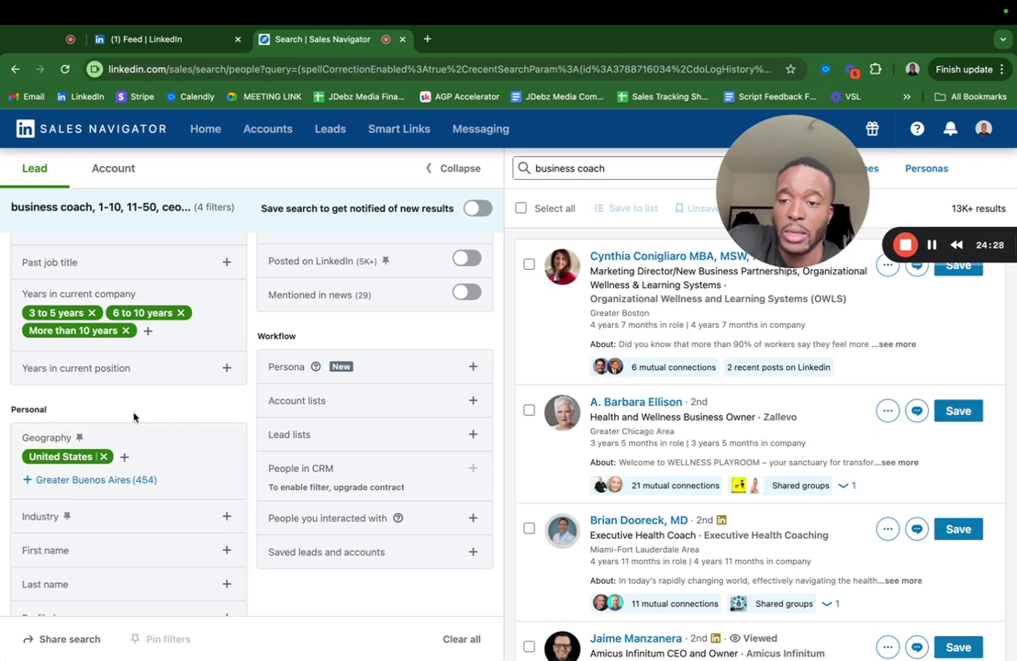
- Filter the leads by connection, selecting 2nd degree and 3rd+ degree connections
{"action": "scroll", "coordinate": [134, 416], "scroll_direction": "down", "scroll_amount": 3}
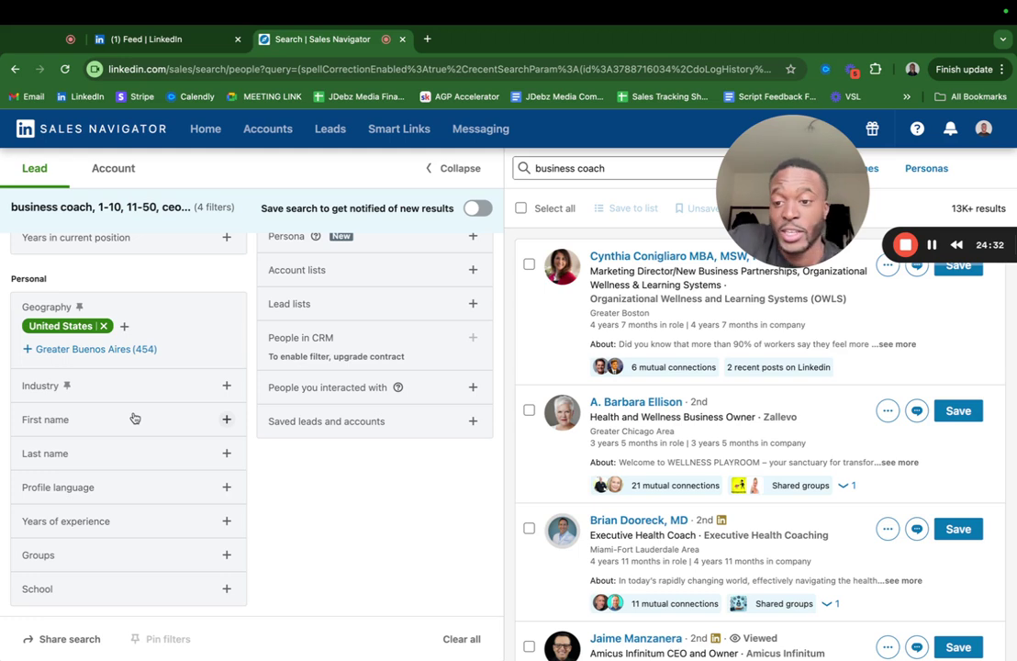
{"action": "scroll", "coordinate": [134, 417], "scroll_direction": "up", "scroll_amount": 4}
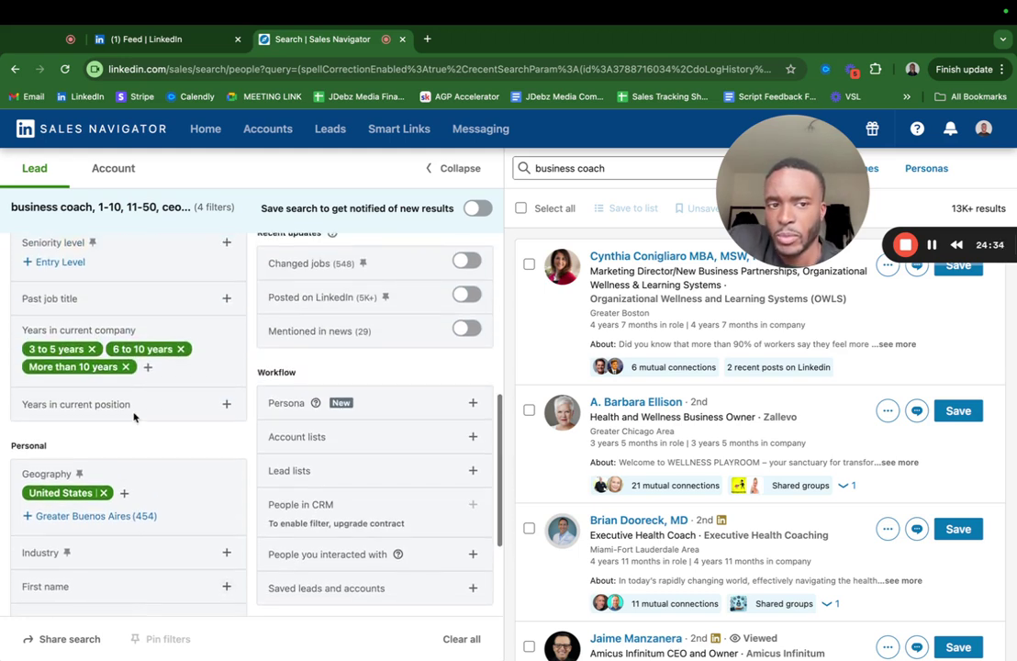
{"action": "scroll", "coordinate": [134, 418], "scroll_direction": "up", "scroll_amount": 5}
{"action": "scroll", "coordinate": [385, 339], "scroll_direction": "down", "scroll_amount": 1}
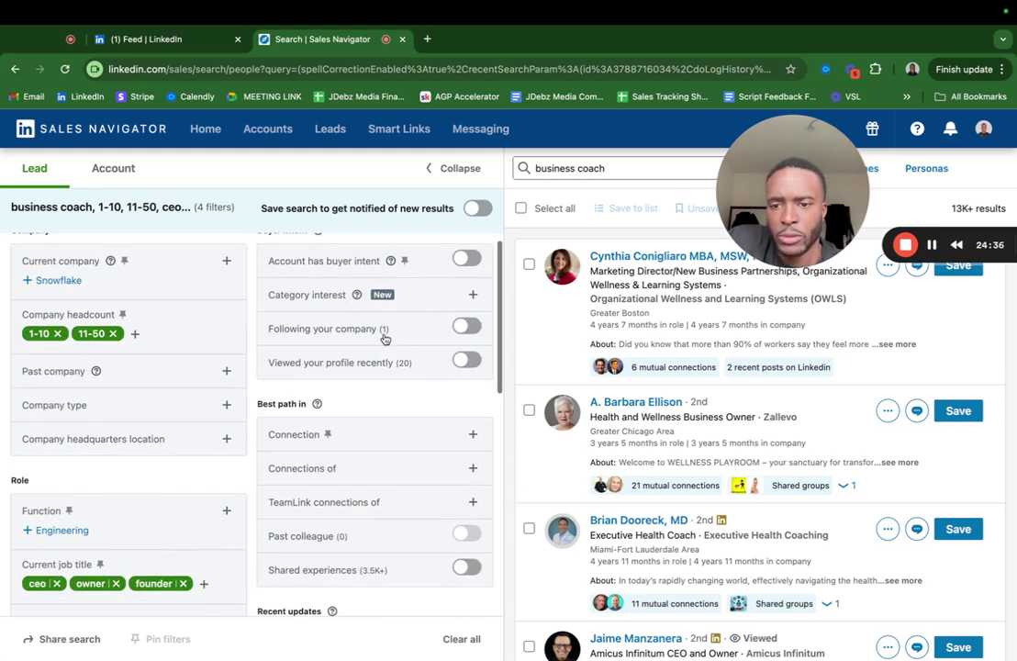
{"action": "left_click", "coordinate": [453, 432]}
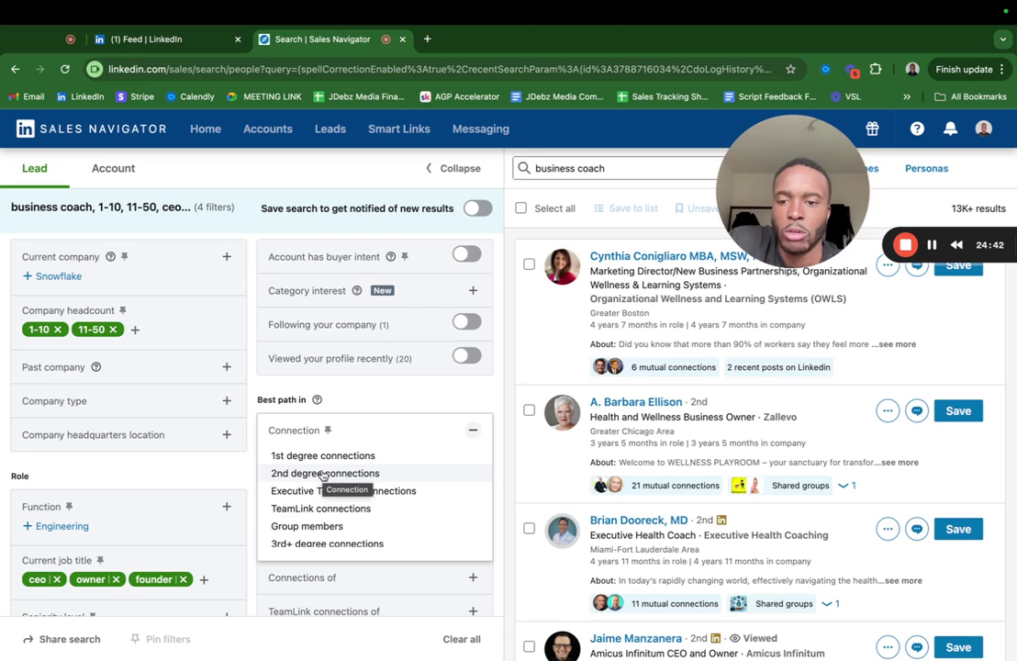
{"action": "left_click", "coordinate": [322, 473]}
{"action": "left_click", "coordinate": [307, 547]}
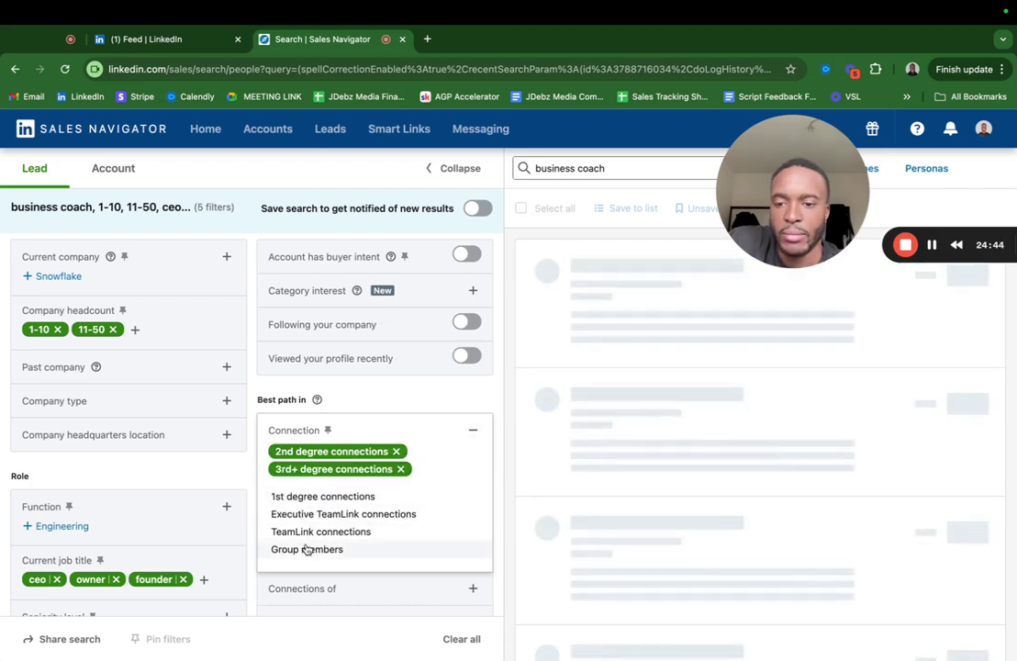
{"action": "left_click", "coordinate": [356, 396]}
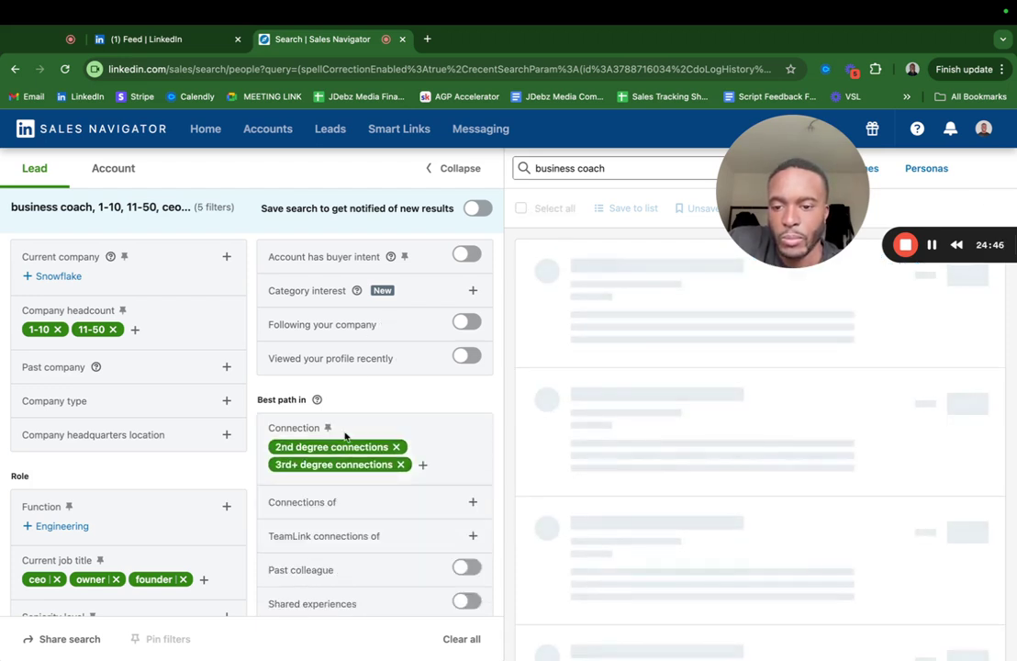
- Try limiting the leads to people who recently posted on LinkedIn, and turn that filter off again
{"action": "scroll", "coordinate": [345, 437], "scroll_direction": "down", "scroll_amount": 5}
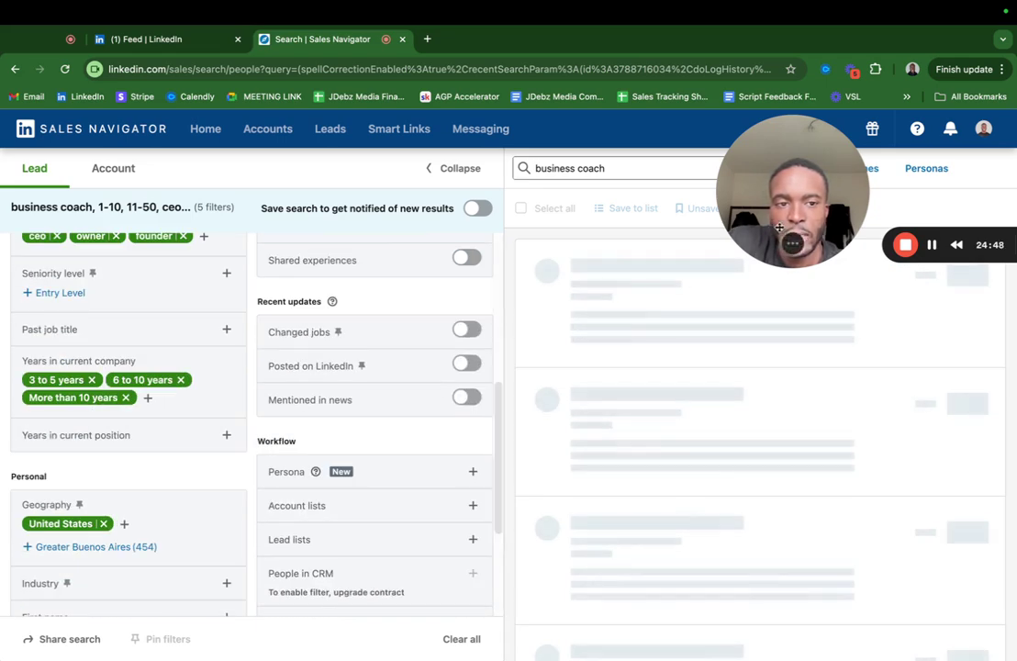
{"action": "left_click_drag", "start_coordinate": [779, 227], "coordinate": [732, 227]}
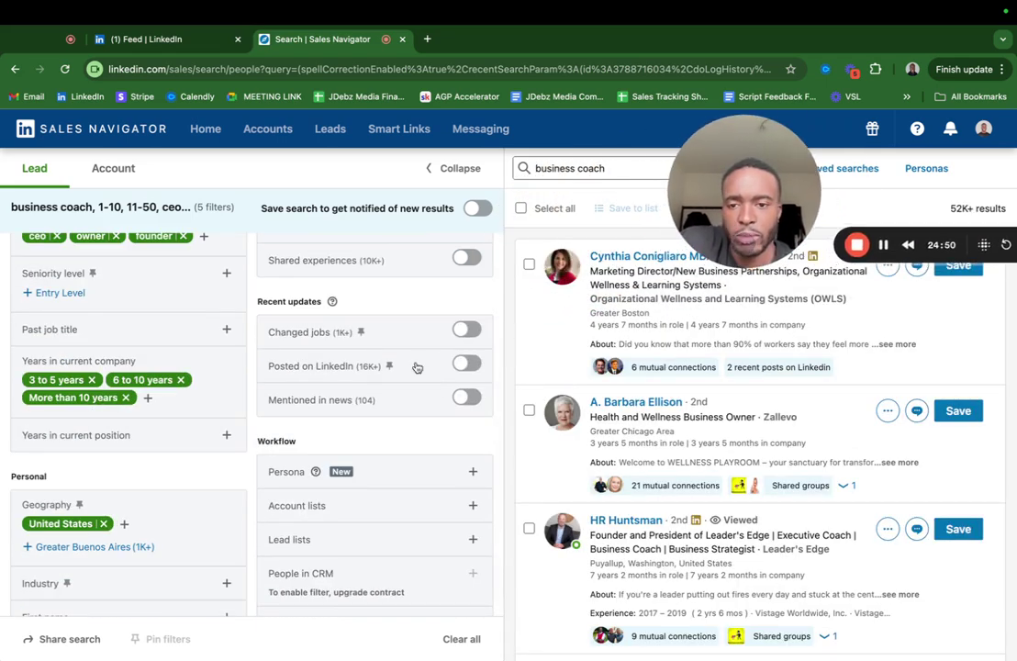
{"action": "scroll", "coordinate": [353, 392], "scroll_direction": "up", "scroll_amount": 5}
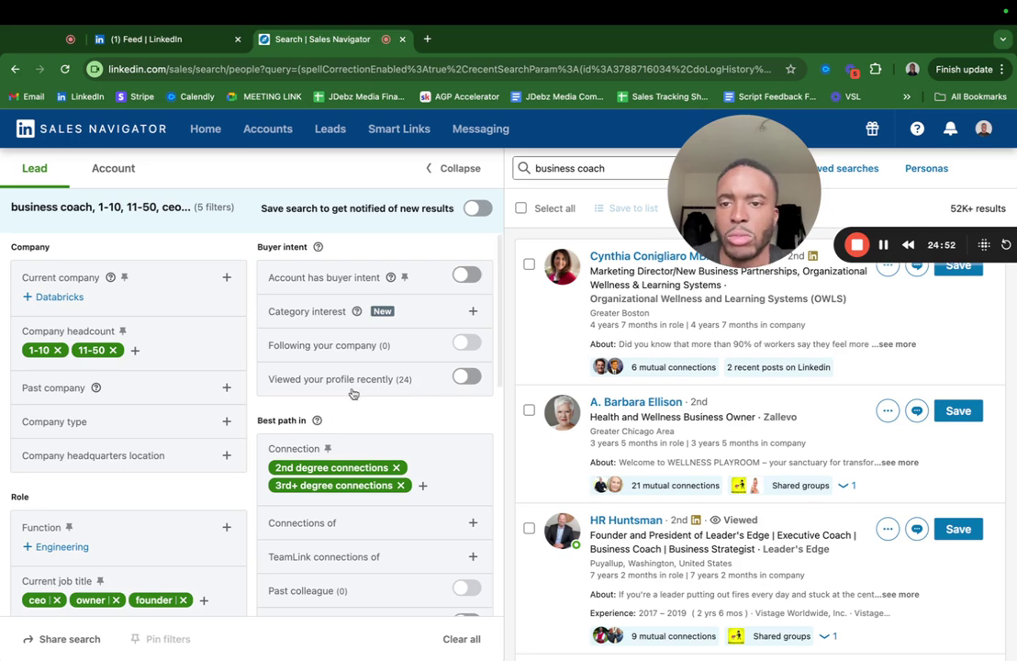
{"action": "scroll", "coordinate": [353, 392], "scroll_direction": "down", "scroll_amount": 5}
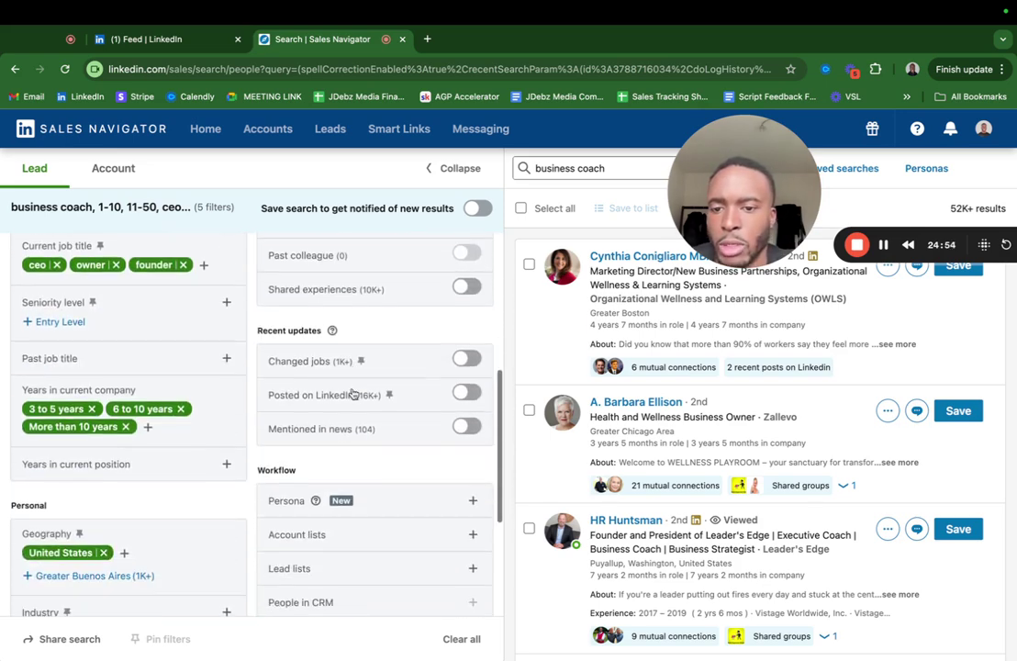
{"action": "scroll", "coordinate": [353, 393], "scroll_direction": "down", "scroll_amount": 1}
{"action": "left_click", "coordinate": [467, 375]}
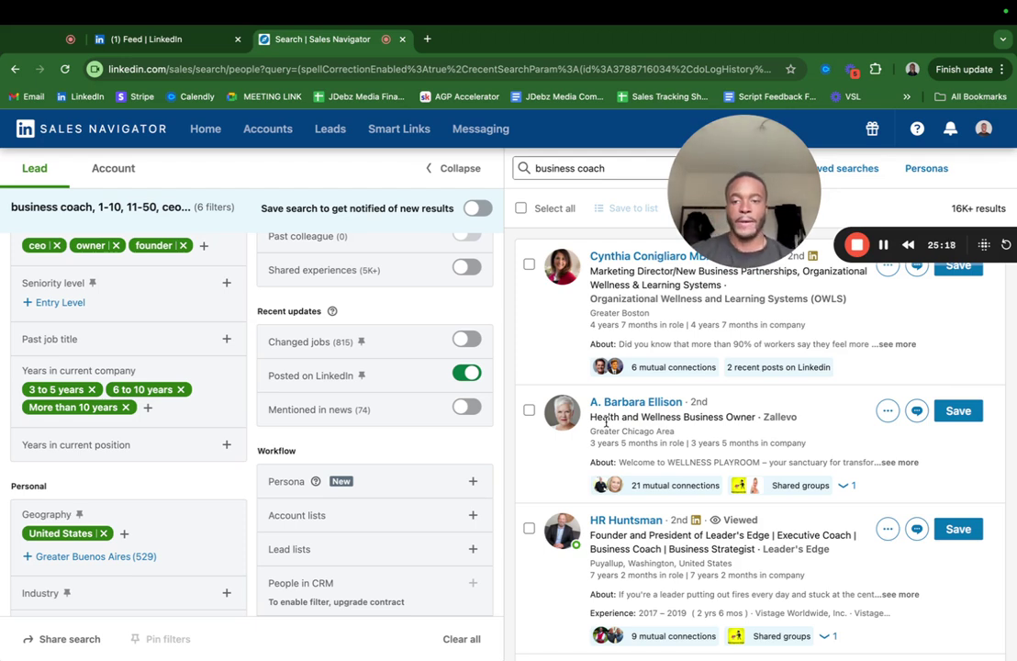
{"action": "left_click", "coordinate": [466, 373]}
- Replace United States in the geography filter with New York, United States
{"action": "scroll", "coordinate": [427, 333], "scroll_direction": "down", "scroll_amount": 2}
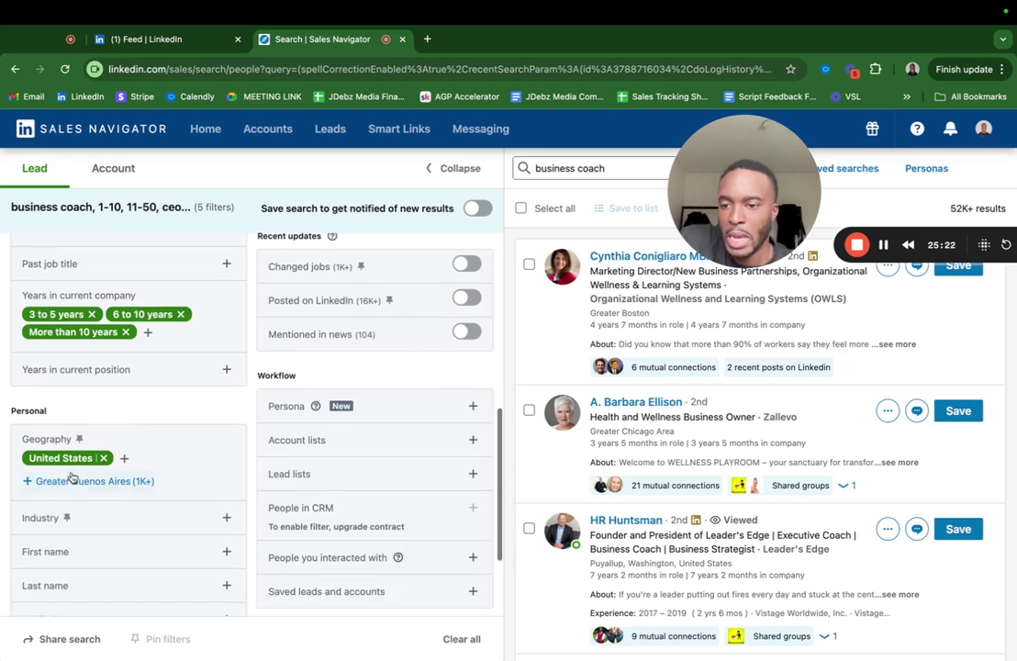
{"action": "left_click", "coordinate": [127, 458]}
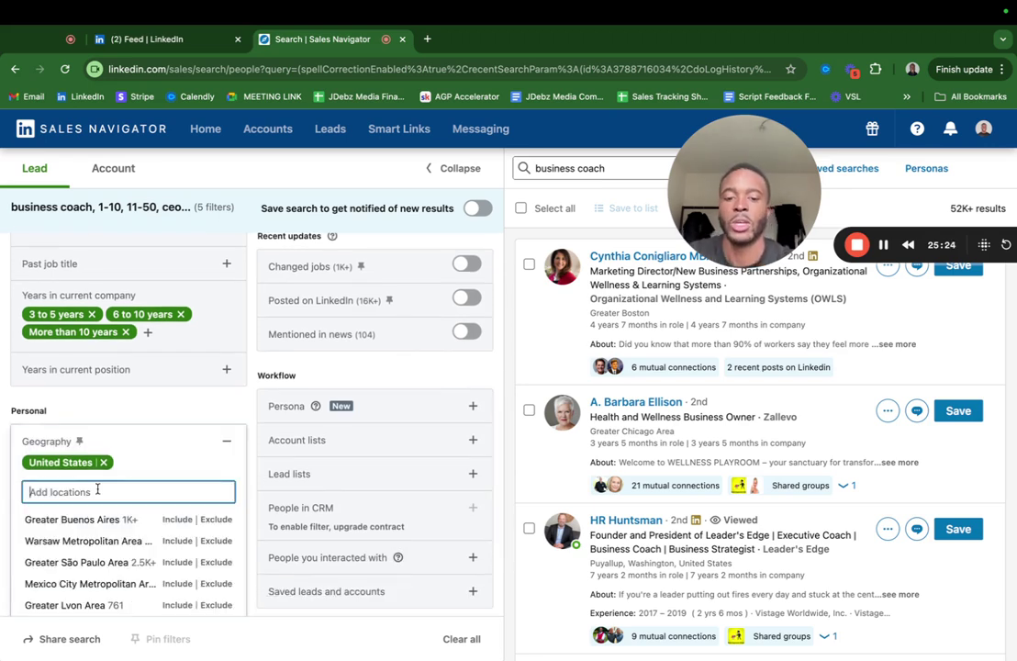
{"action": "type", "text": "ne"}
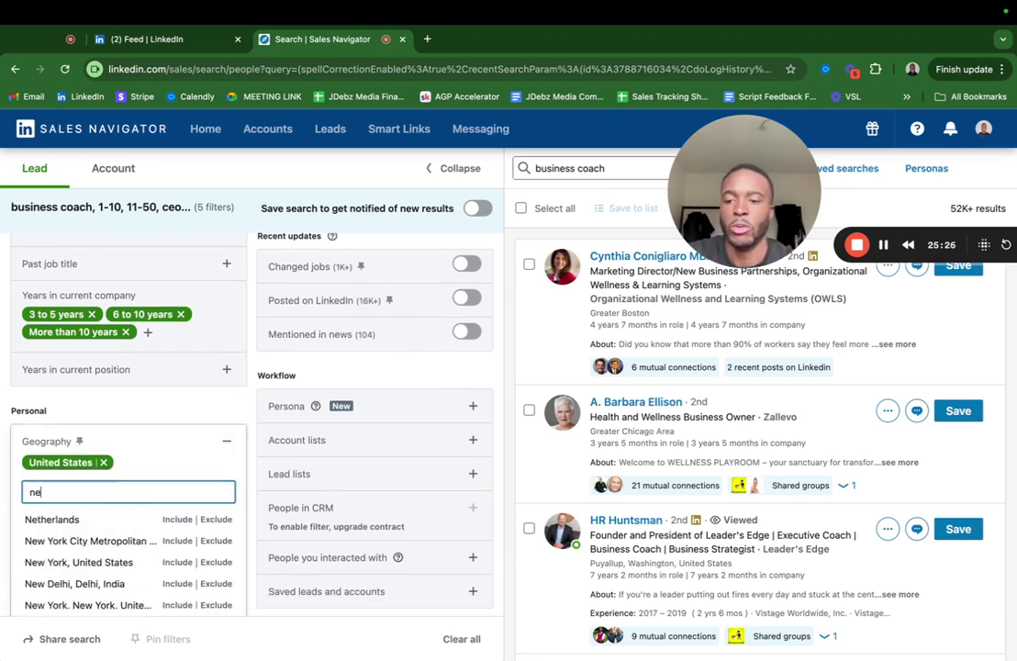
{"action": "type", "text": "w yo"}
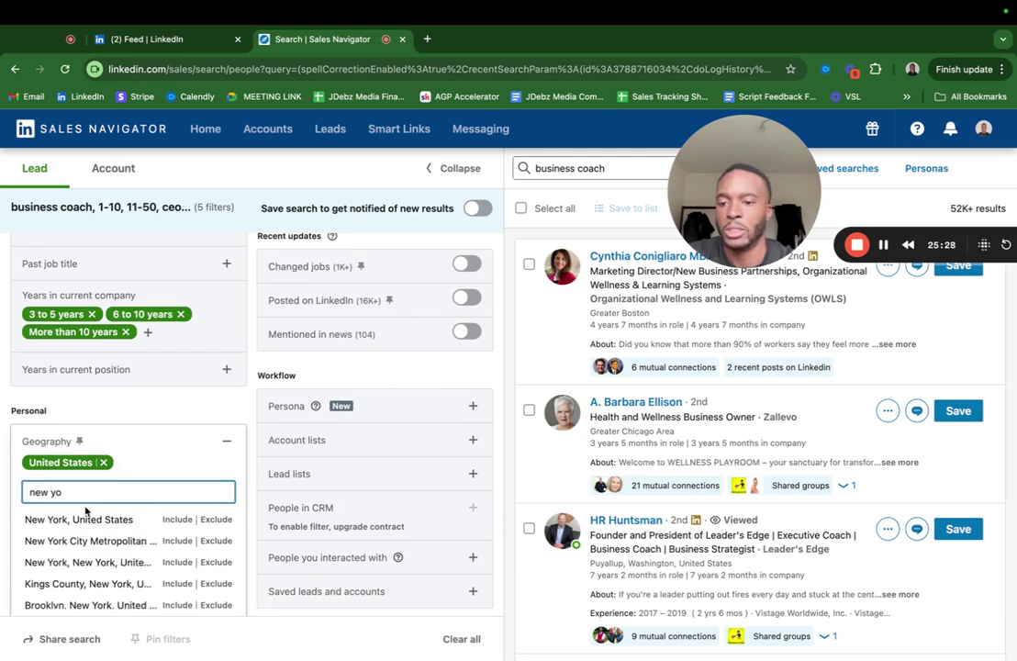
{"action": "left_click", "coordinate": [59, 525]}
{"action": "left_click", "coordinate": [104, 461]}
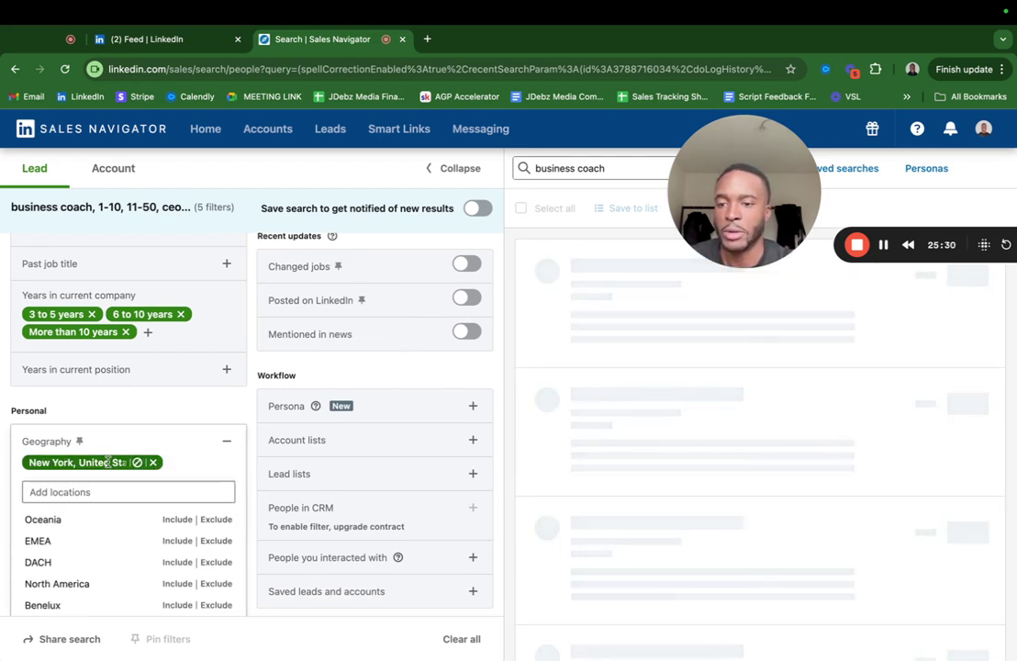
{"action": "left_click", "coordinate": [141, 386]}
{"action": "left_click_drag", "start_coordinate": [730, 206], "coordinate": [771, 220]}
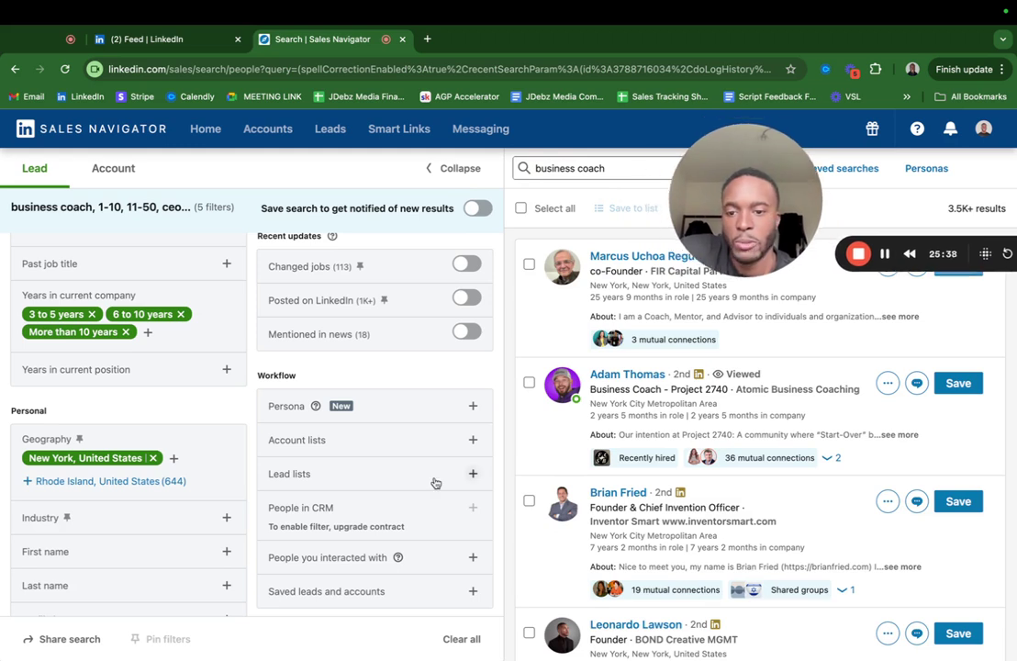
- Exclude people already messaged from the leads using the People you interacted with filter
{"action": "scroll", "coordinate": [218, 564], "scroll_direction": "down", "scroll_amount": 3}
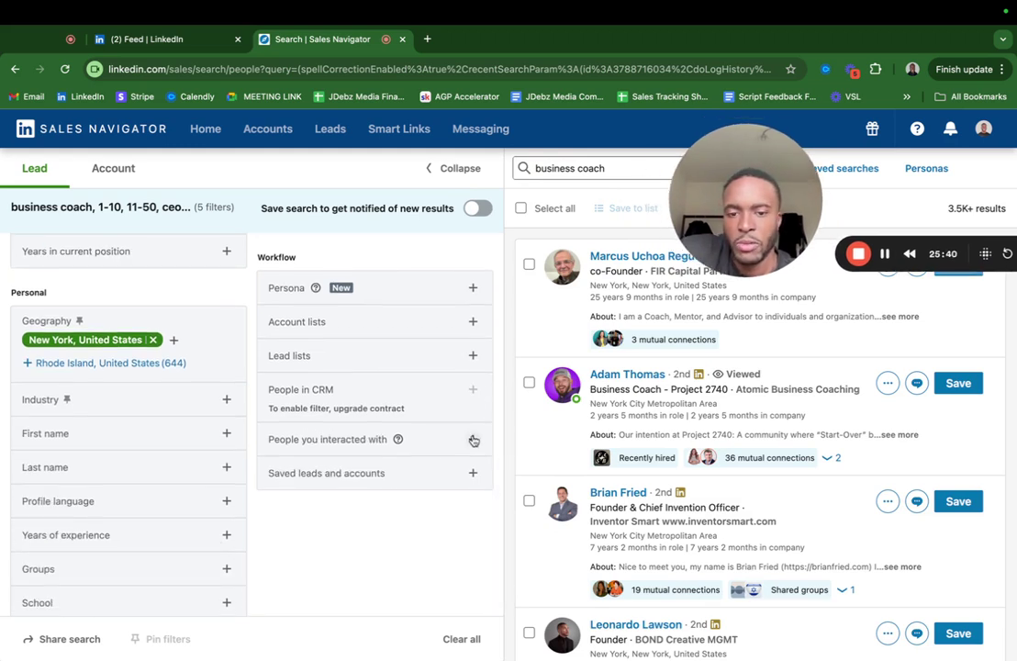
{"action": "left_click", "coordinate": [470, 439]}
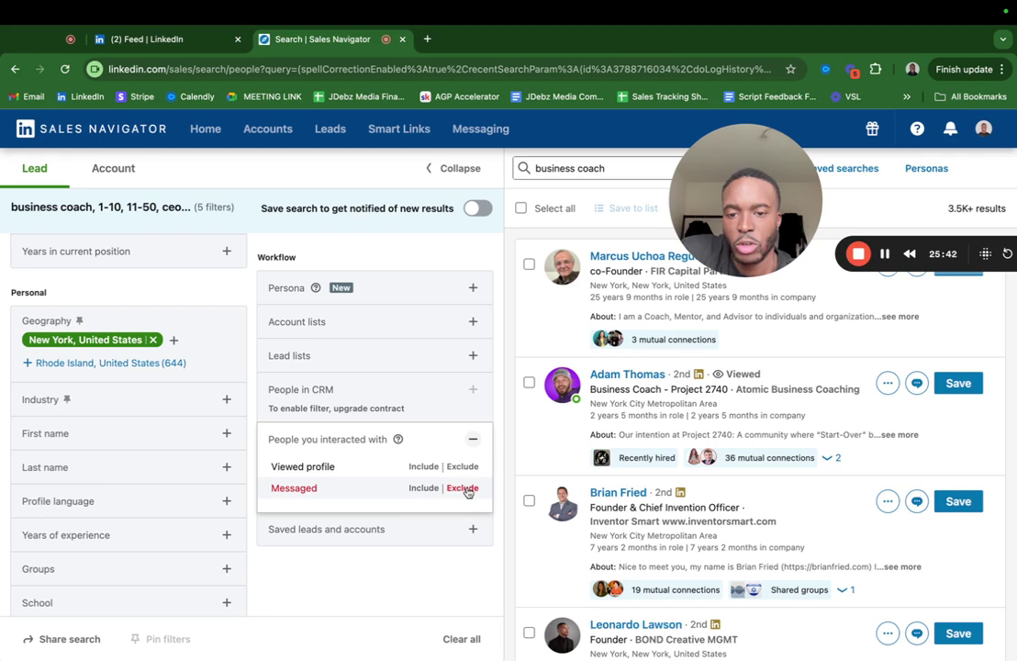
{"action": "left_click", "coordinate": [464, 487]}
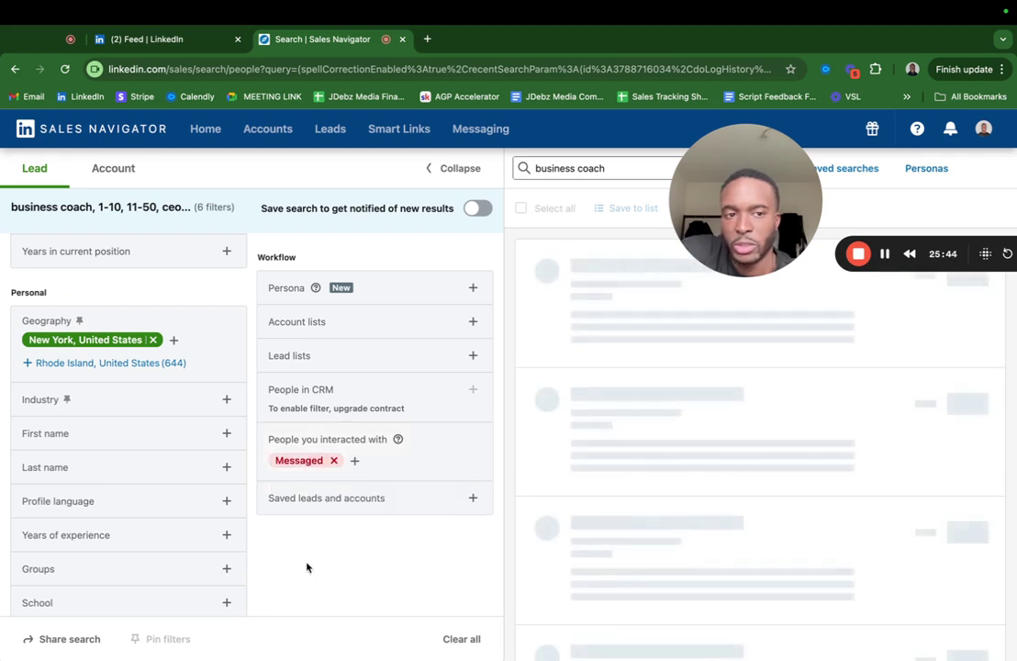
{"action": "left_click_drag", "start_coordinate": [747, 215], "coordinate": [596, 244]}
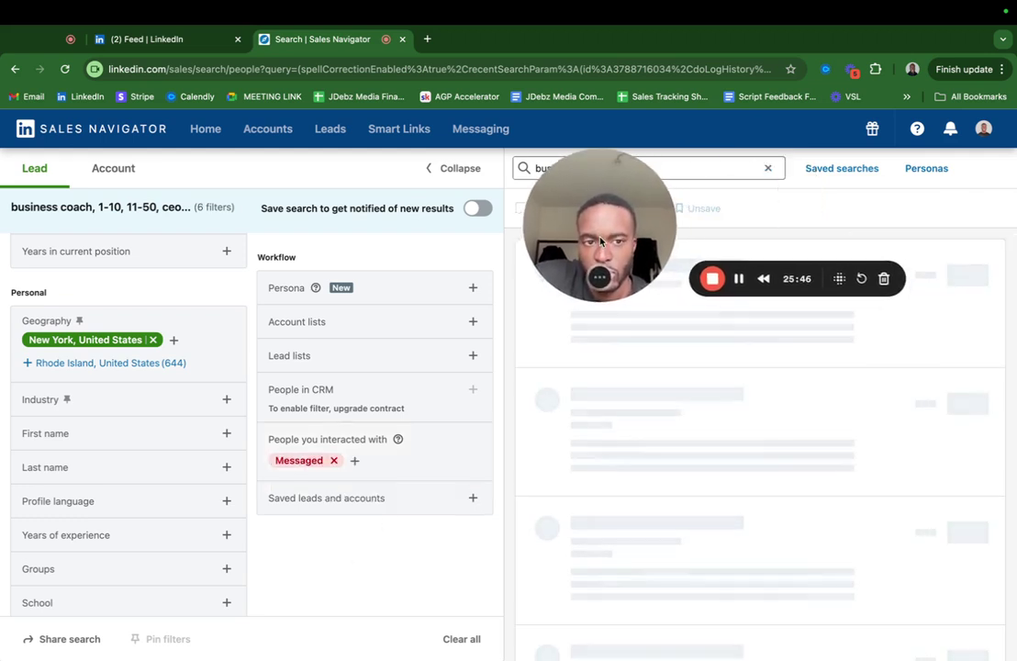
{"action": "scroll", "coordinate": [432, 367], "scroll_direction": "up", "scroll_amount": 5}
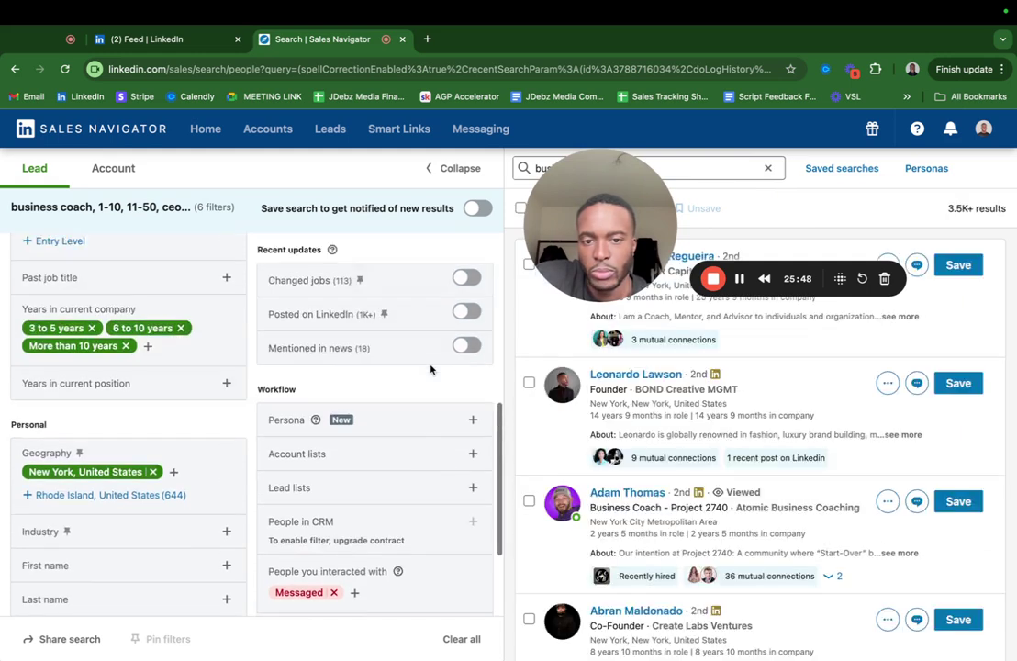
{"action": "scroll", "coordinate": [431, 369], "scroll_direction": "up", "scroll_amount": 2}
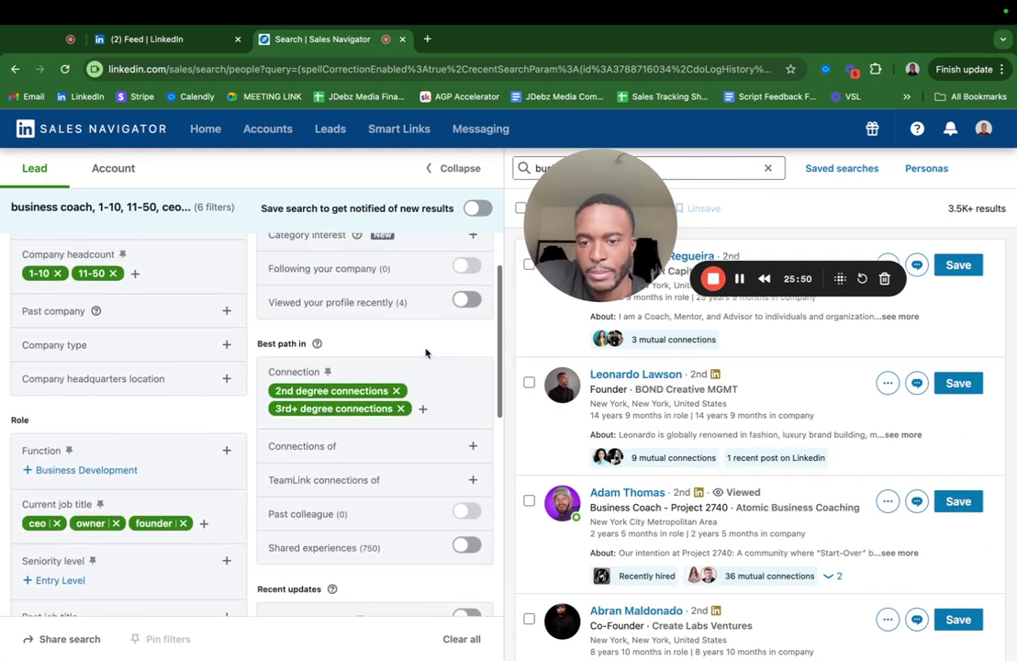
{"action": "left_click", "coordinate": [471, 446]}
{"action": "scroll", "coordinate": [399, 352], "scroll_direction": "up", "scroll_amount": 2}
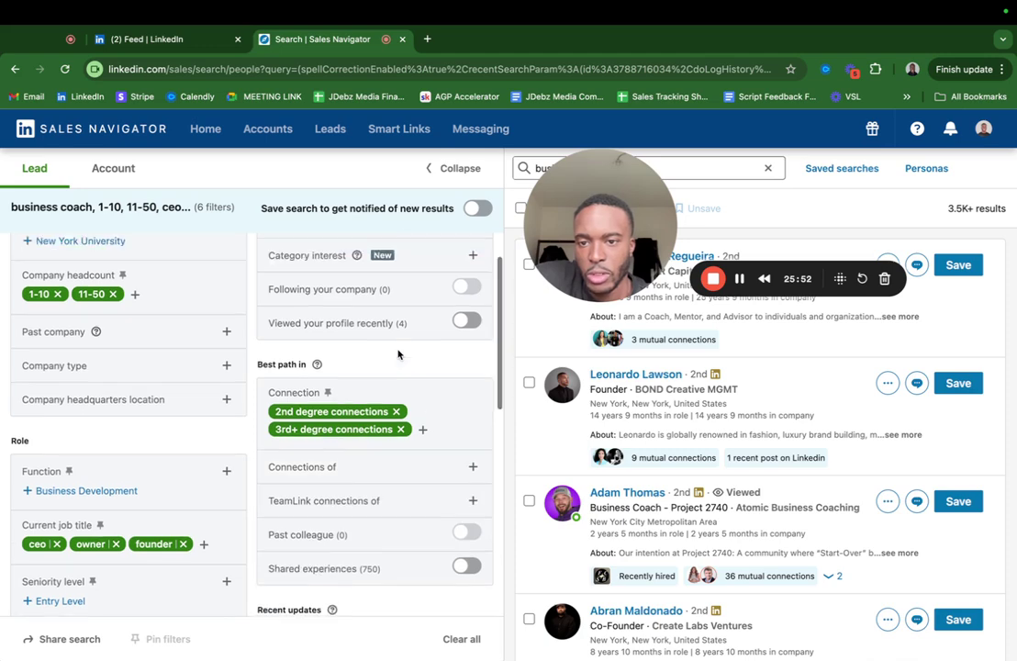
{"action": "scroll", "coordinate": [334, 385], "scroll_direction": "down", "scroll_amount": 5}
{"action": "scroll", "coordinate": [334, 385], "scroll_direction": "down", "scroll_amount": 5}
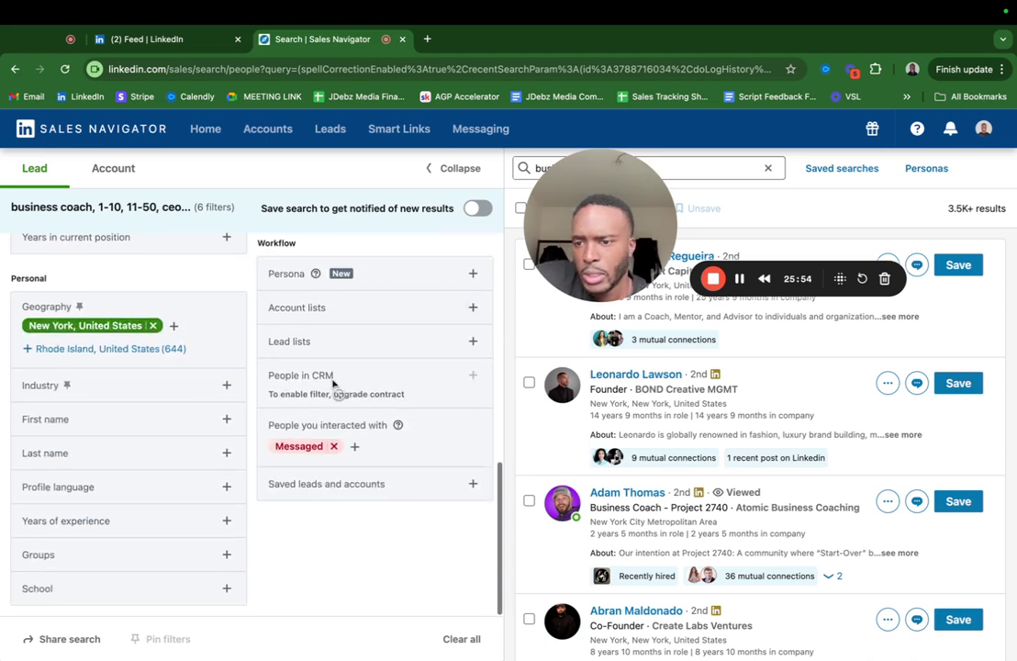
{"action": "left_click_drag", "start_coordinate": [529, 246], "coordinate": [151, 539]}
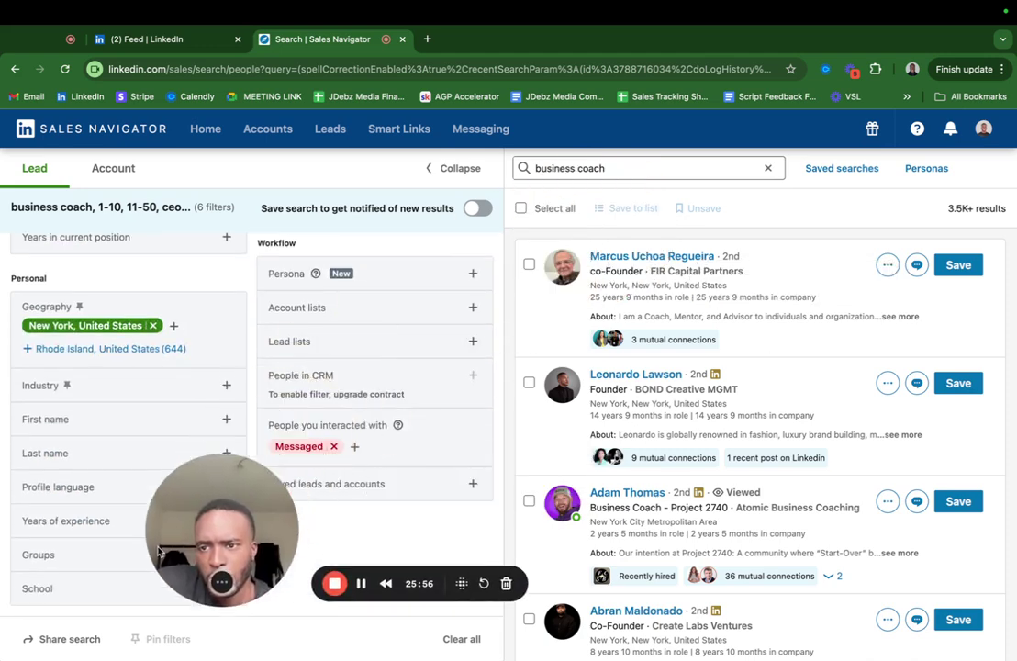
{"action": "scroll", "coordinate": [116, 456], "scroll_direction": "up", "scroll_amount": 2}
{"action": "scroll", "coordinate": [115, 456], "scroll_direction": "up", "scroll_amount": 1}
{"action": "left_click", "coordinate": [227, 312]}
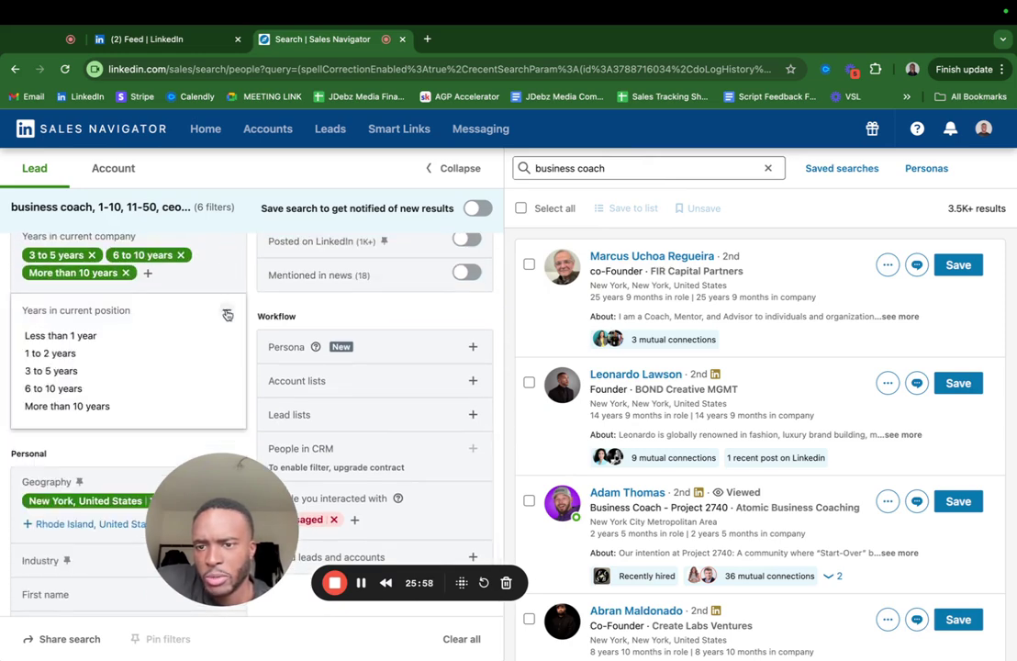
{"action": "scroll", "coordinate": [253, 313], "scroll_direction": "up", "scroll_amount": 2}
{"action": "scroll", "coordinate": [253, 313], "scroll_direction": "up", "scroll_amount": 3}
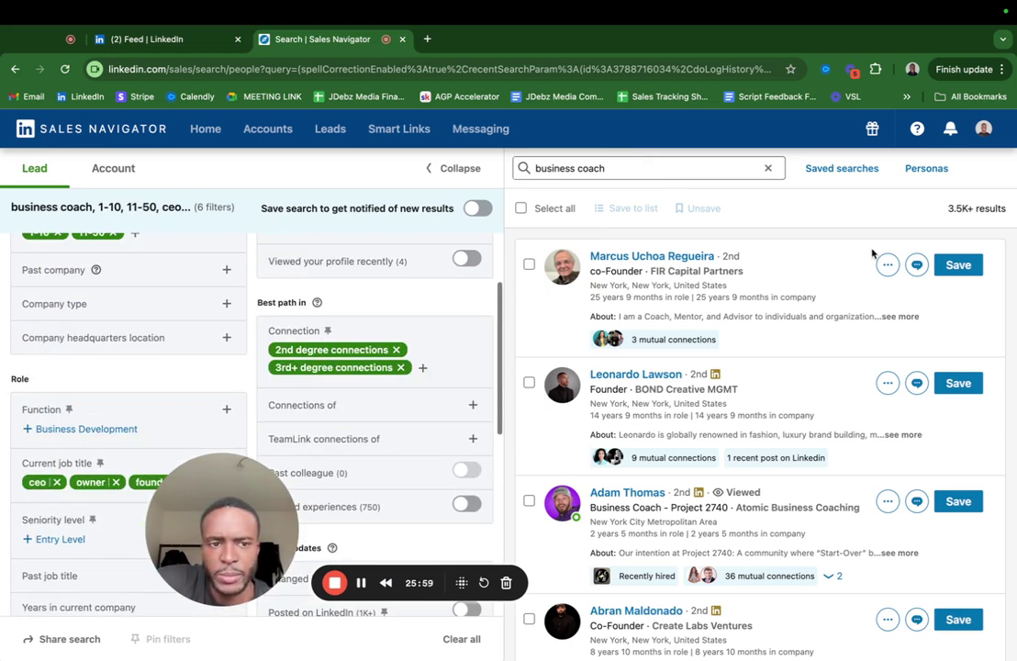
- Start a new InMail to the first lead in the search results
{"action": "left_click", "coordinate": [916, 264]}
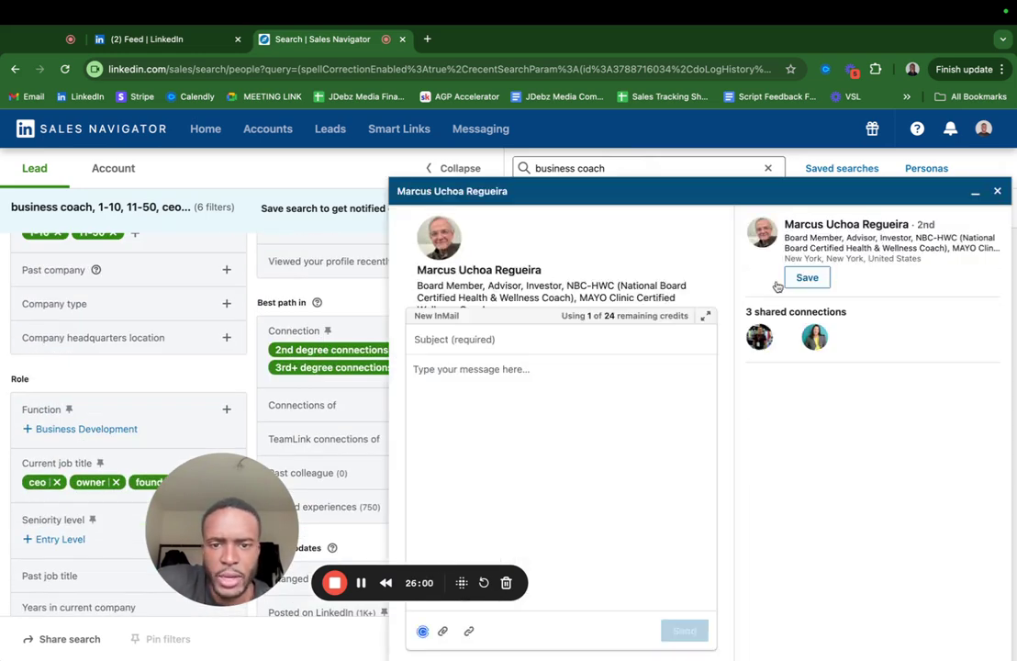
{"action": "left_click", "coordinate": [540, 338]}
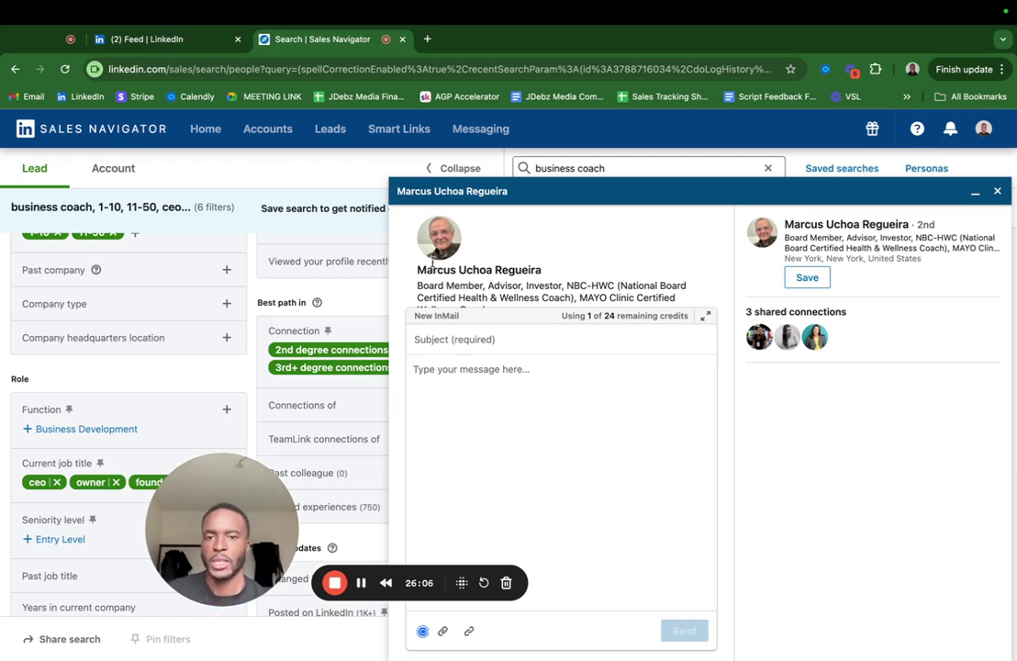
- Copy the "Good day! I hope you're doing well" outreach message from the latest LinkedIn conversation, close messaging and return to Sales Navigator
{"action": "left_click", "coordinate": [151, 38]}
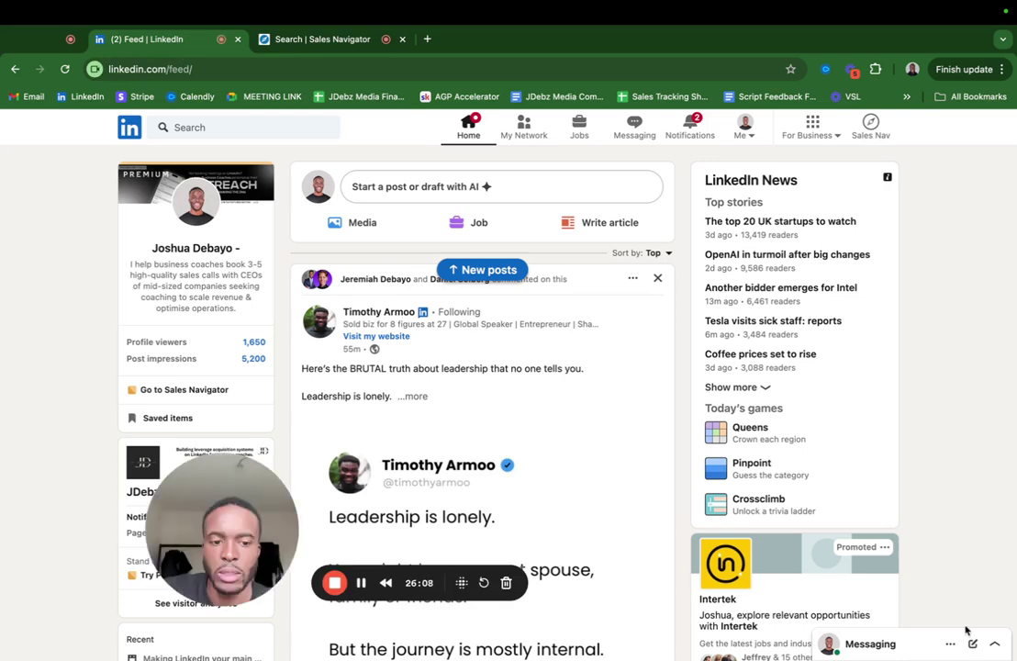
{"action": "left_click", "coordinate": [889, 644]}
{"action": "left_click", "coordinate": [889, 328]}
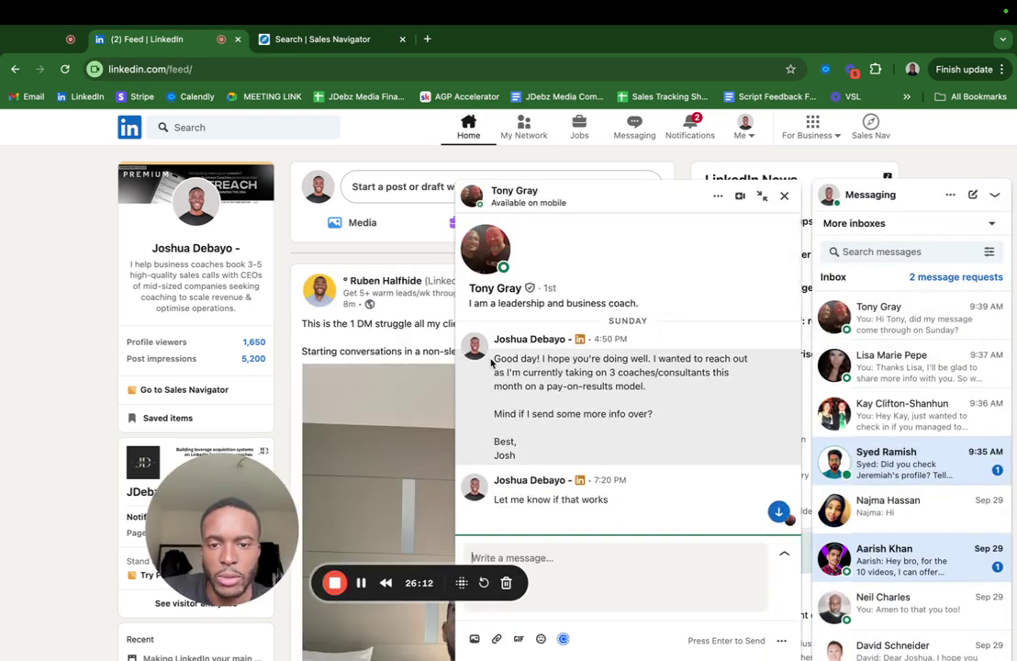
{"action": "left_click_drag", "start_coordinate": [493, 358], "coordinate": [564, 455]}
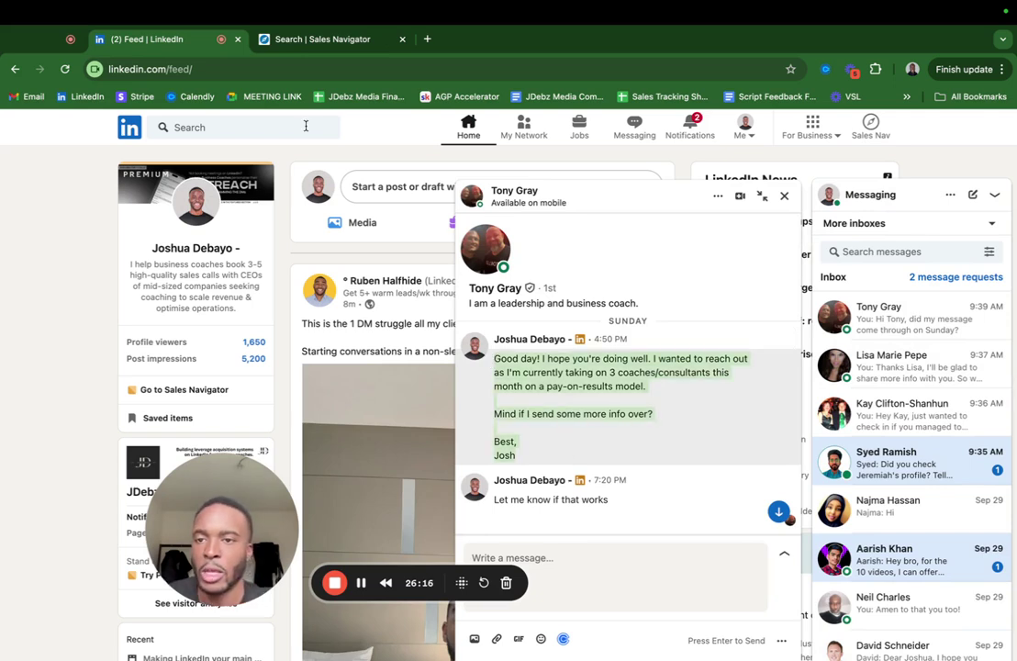
{"action": "right_click", "coordinate": [532, 380]}
{"action": "left_click", "coordinate": [556, 411]}
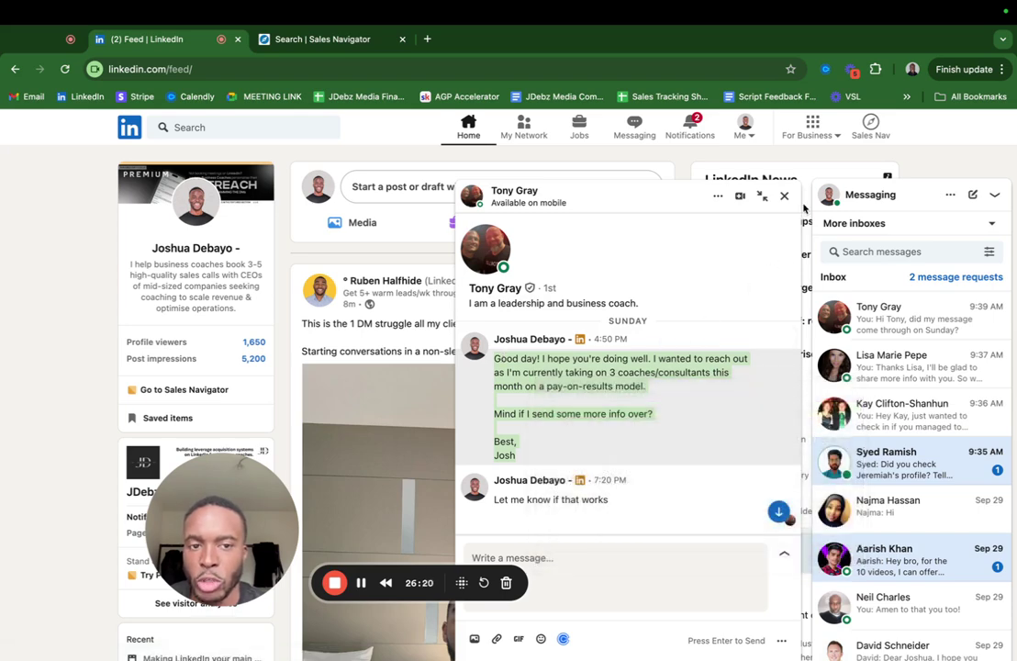
{"action": "left_click", "coordinate": [784, 196]}
{"action": "left_click", "coordinate": [862, 191]}
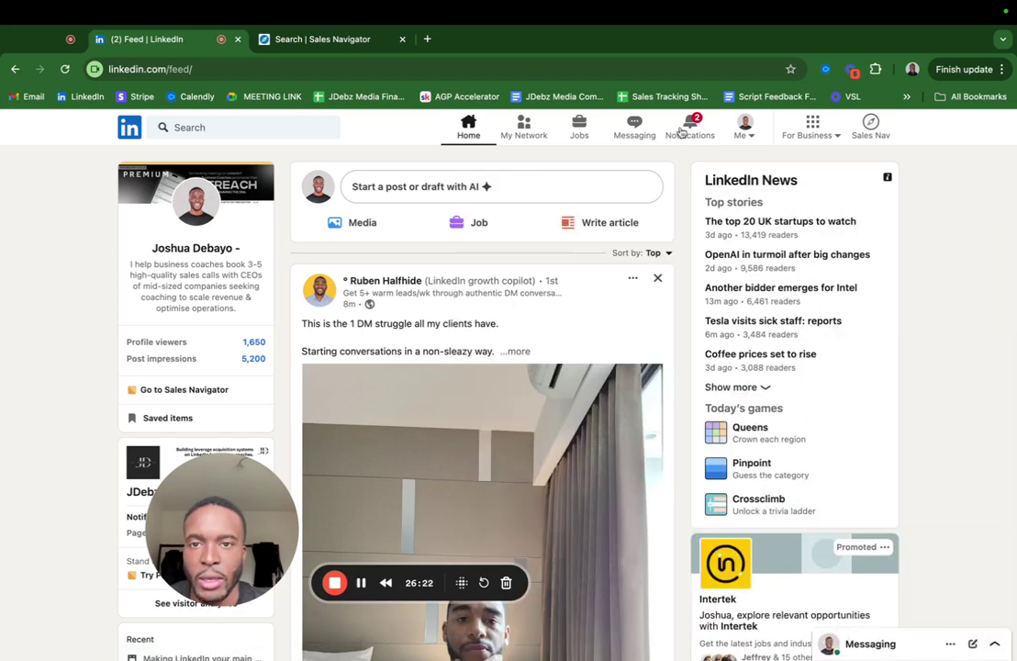
{"action": "left_click", "coordinate": [326, 38]}
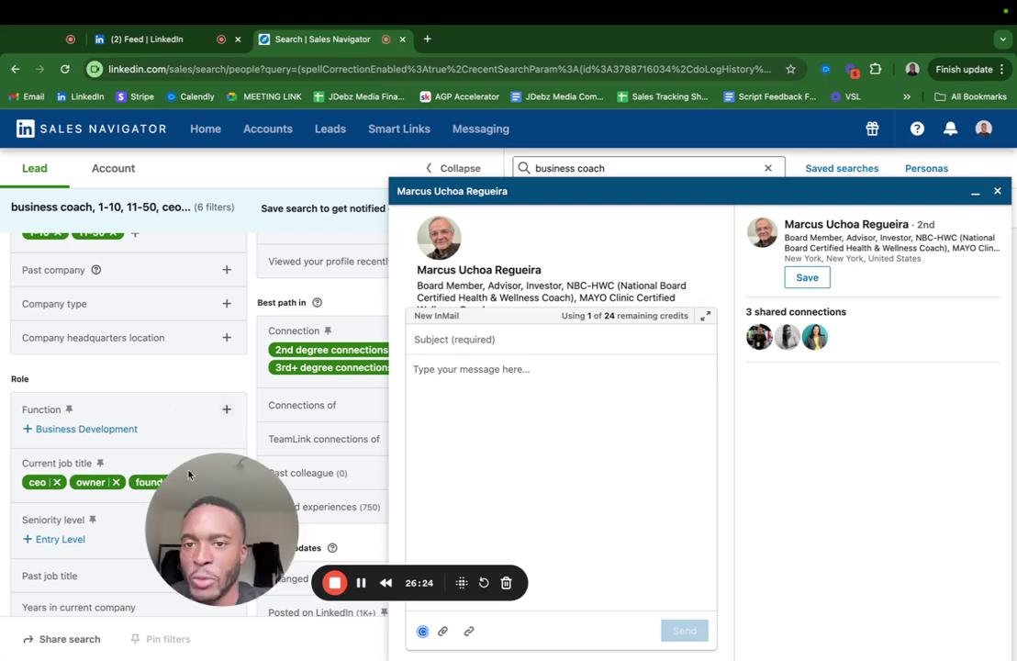
- Enter "would that" plus the lead's first name and a question mark as the InMail subject, and paste the copied message as the body
{"action": "left_click_drag", "start_coordinate": [219, 544], "coordinate": [137, 207]}
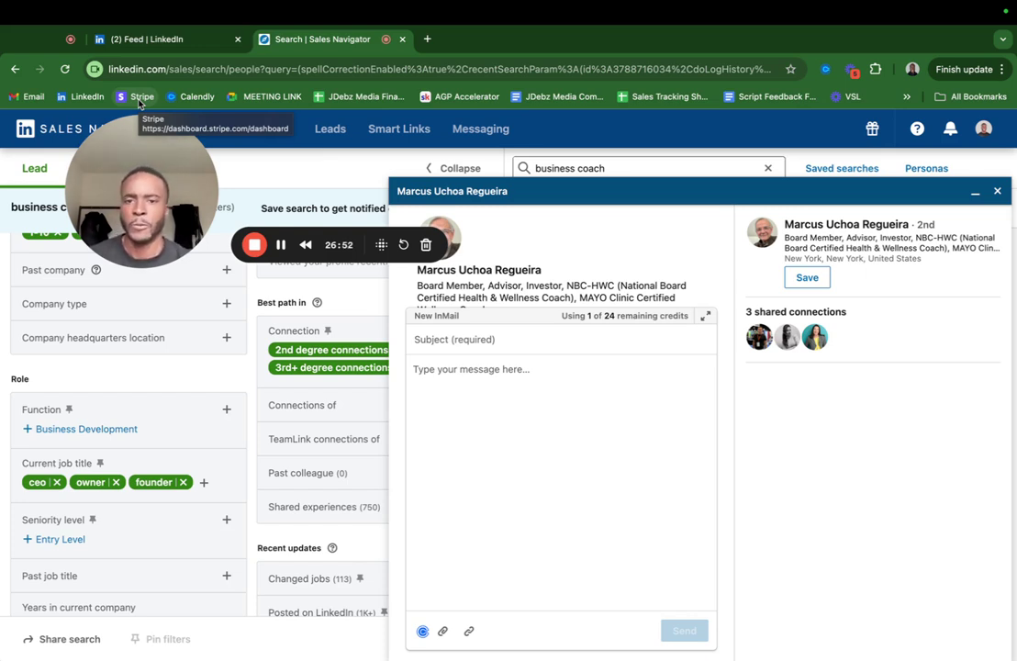
{"action": "left_click", "coordinate": [546, 335]}
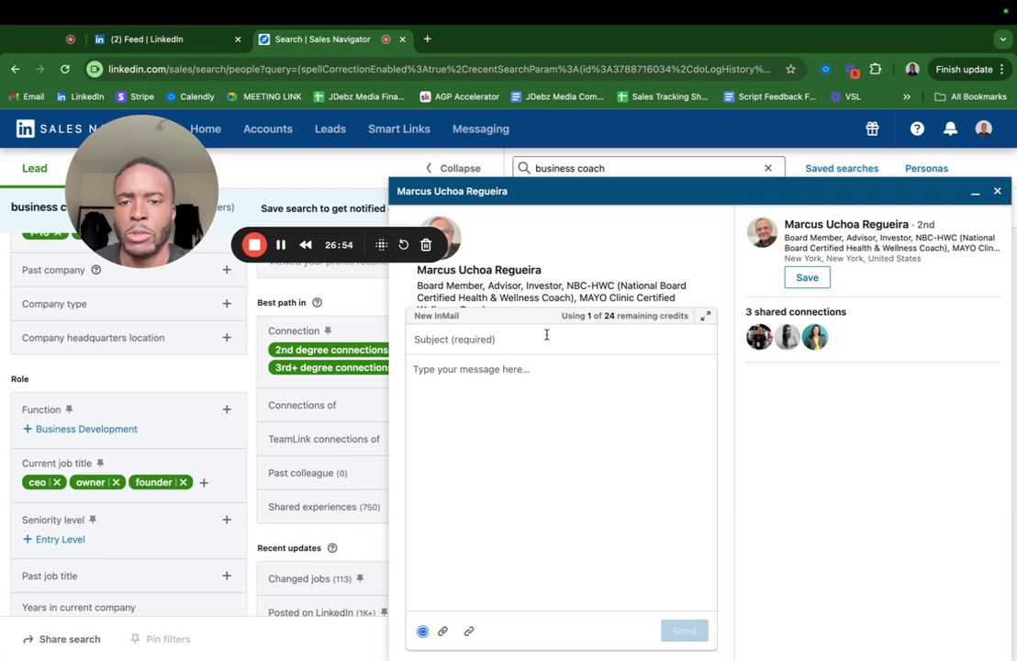
{"action": "type", "text": "wo"}
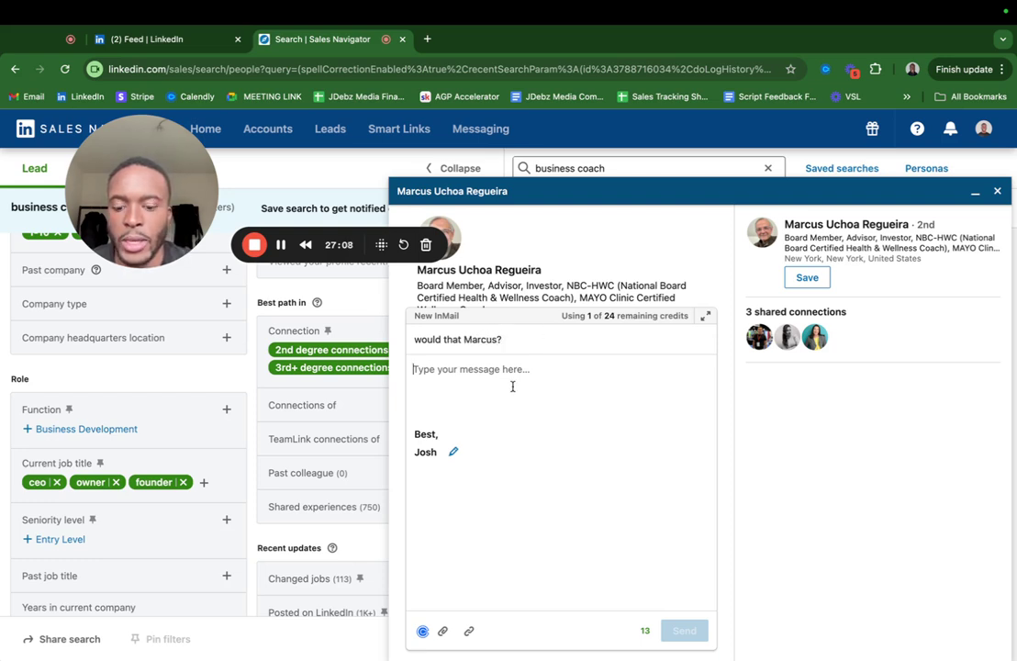
{"action": "key", "text": "super+v"}
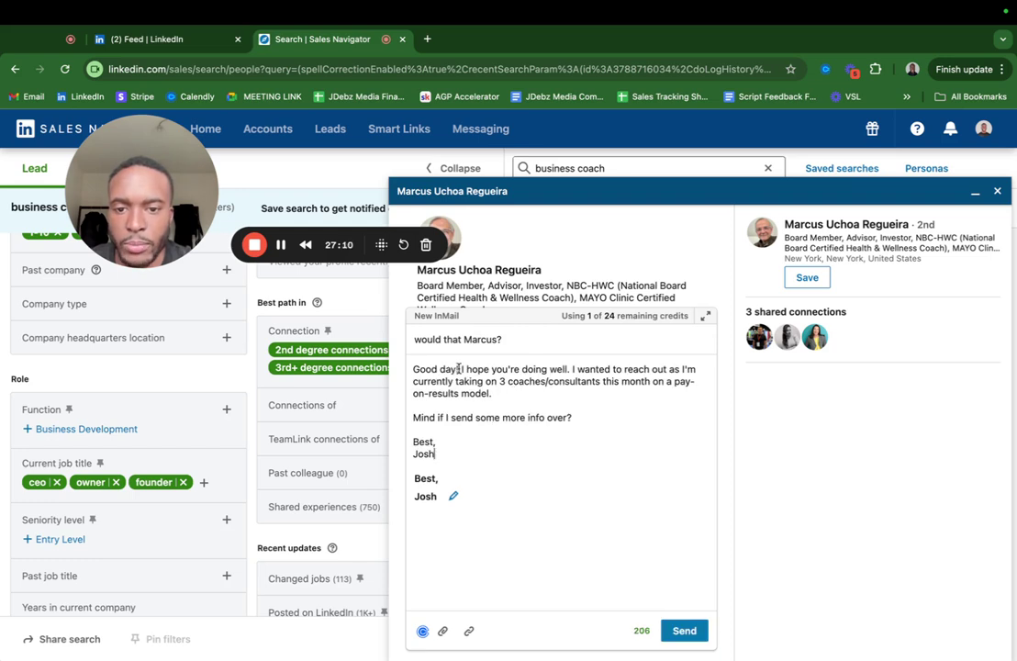
- Replace the "Good day!" greeting in the InMail with "Hi" and the lead's first name
{"action": "left_click_drag", "start_coordinate": [462, 368], "coordinate": [412, 368]}
{"action": "key", "text": "BackSpace"}
{"action": "type", "text": "Hi"}
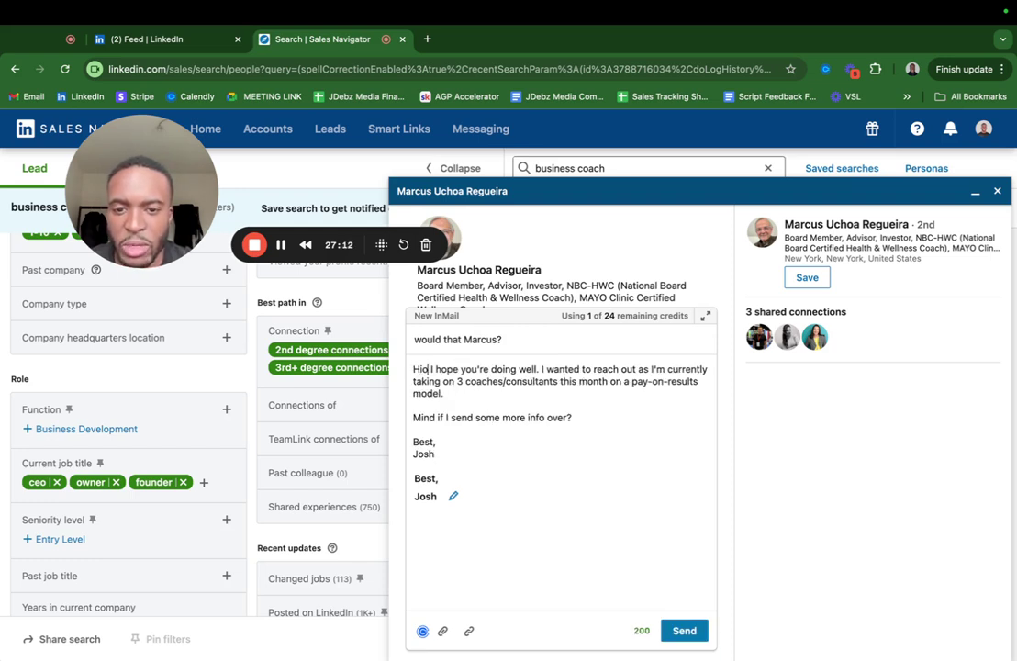
{"action": "type", "text": " Marucs"}
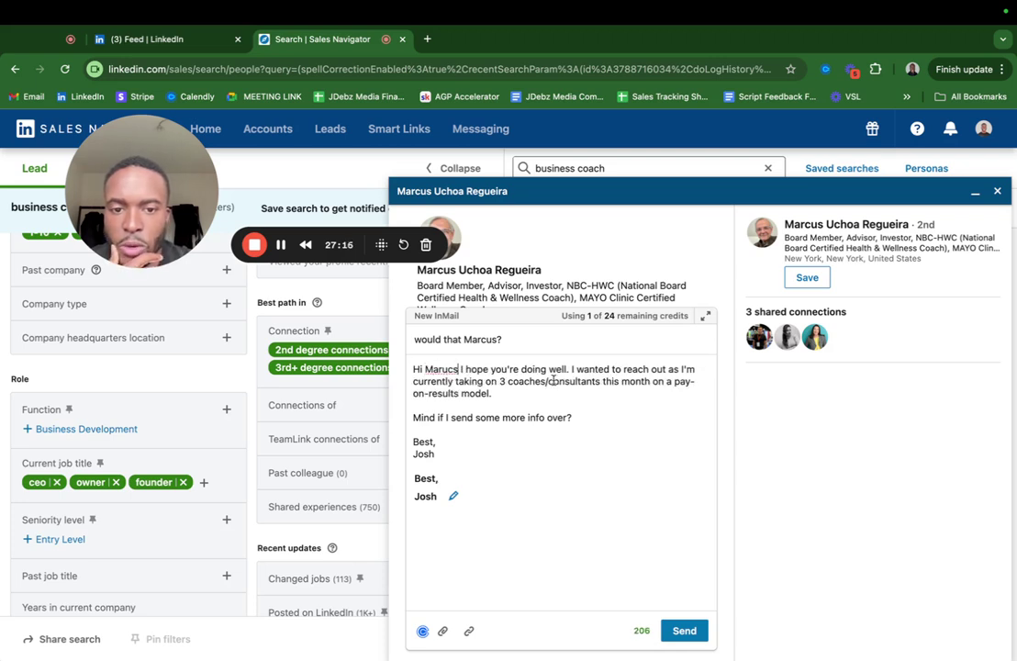
- Change "I wanted to reach out" to "just wanted to reach out" in the InMail body
{"action": "left_click", "coordinate": [580, 368]}
{"action": "key", "text": "BackSpace"}
{"action": "key", "text": "BackSpace"}
{"action": "key", "text": "BackSpace"}
{"action": "type", "text": "jus"}
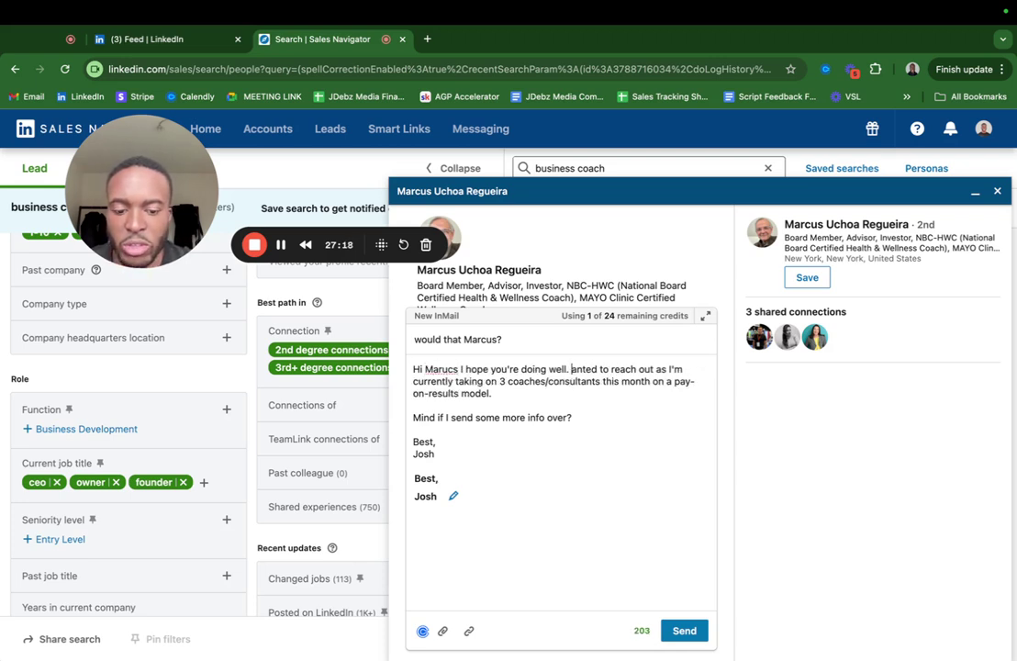
{"action": "type", "text": "t w"}
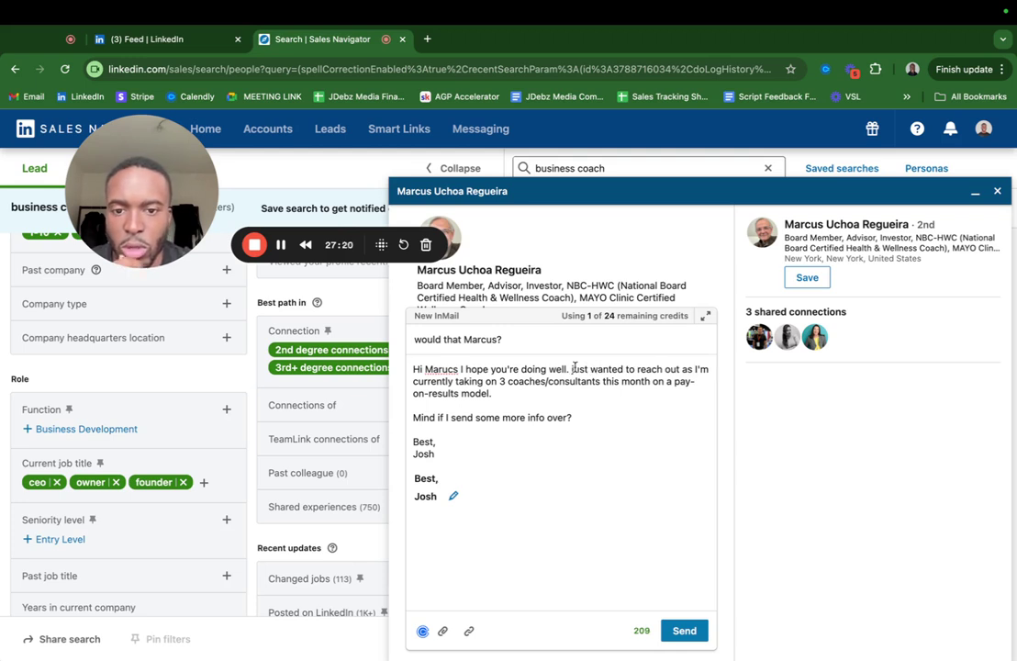
- Correct the spelling of the lead's first name in the InMail greeting
{"action": "left_click", "coordinate": [452, 369]}
{"action": "key", "text": "BackSpace"}
{"action": "key", "text": "BackSpace"}
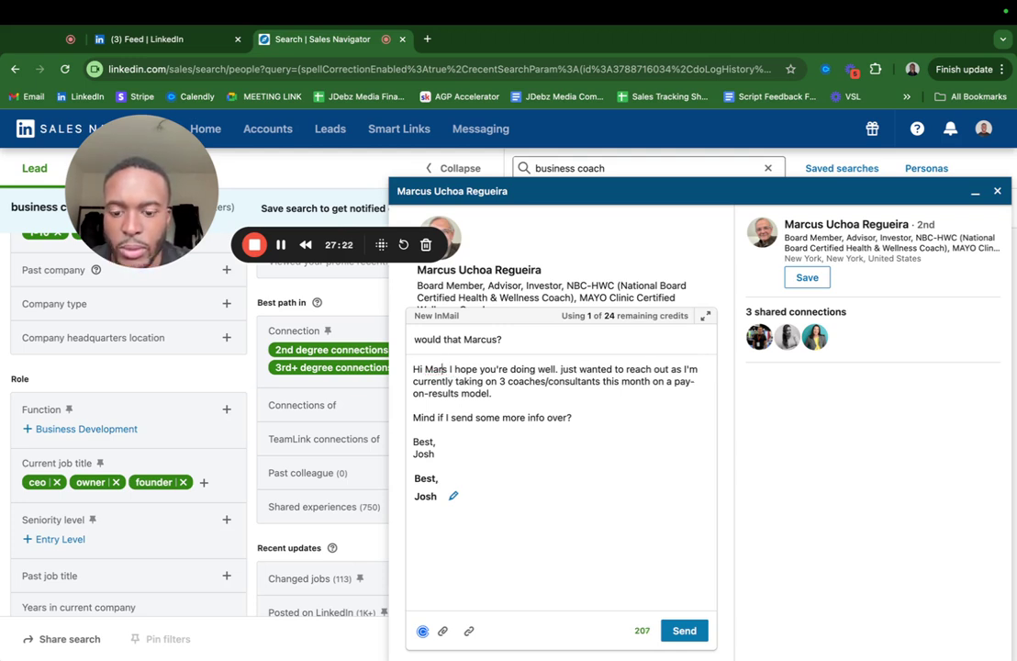
{"action": "type", "text": "cus"}
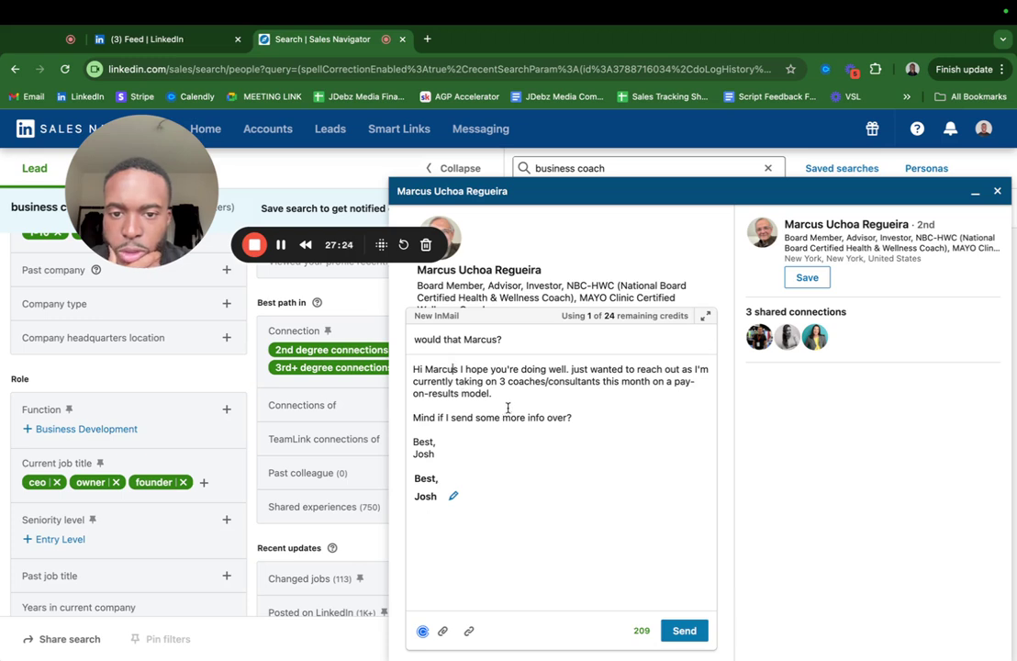
- Replace "coaches/consultants" with "business coaches" in the InMail body
{"action": "left_click_drag", "start_coordinate": [600, 380], "coordinate": [547, 379]}
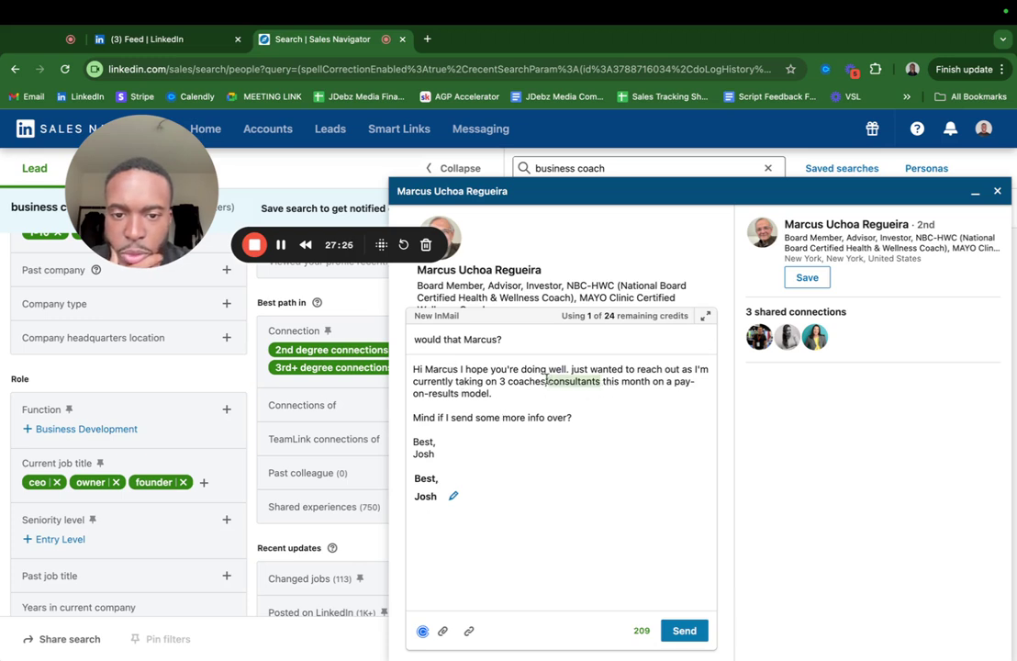
{"action": "key", "text": "BackSpace"}
{"action": "key", "text": "BackSpace"}
{"action": "key", "text": "BackSpace"}
{"action": "key", "text": "BackSpace"}
{"action": "key", "text": "BackSpace"}
{"action": "key", "text": "BackSpace"}
{"action": "key", "text": "BackSpace"}
{"action": "key", "text": "BackSpace"}
{"action": "key", "text": "BackSpace"}
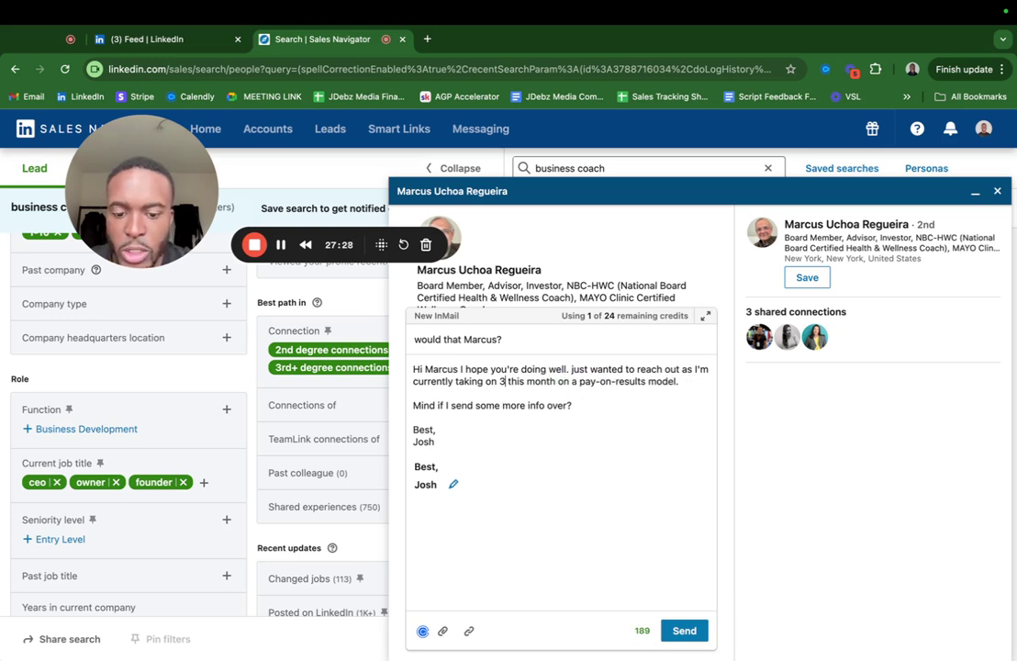
{"action": "type", "text": "b"}
{"action": "key", "text": "BackSpace"}
{"action": "type", "text": "busines"}
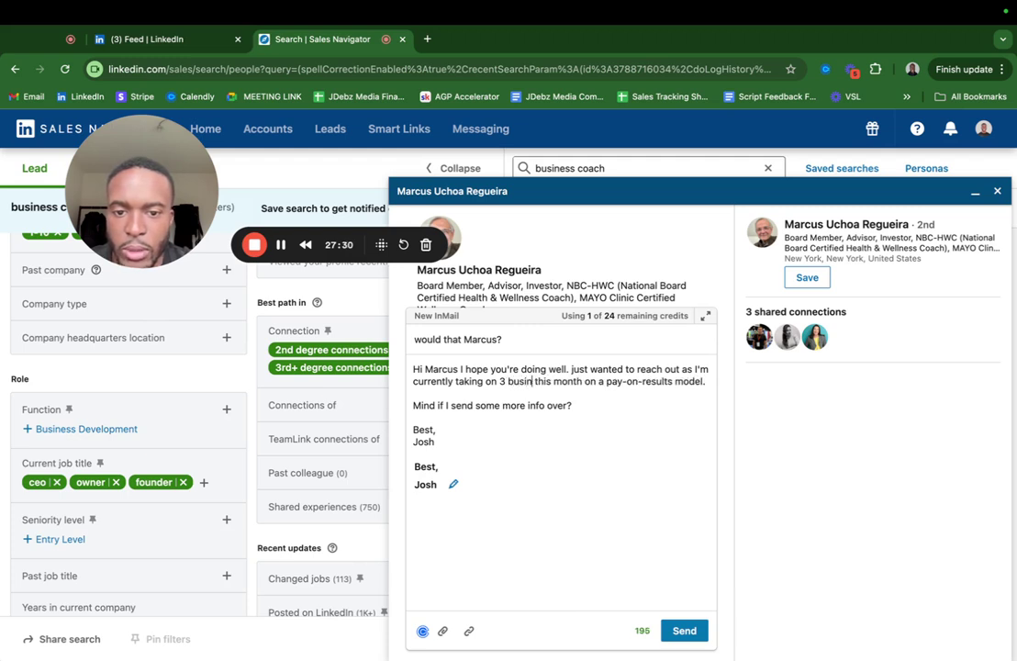
{"action": "type", "text": "s coache"}
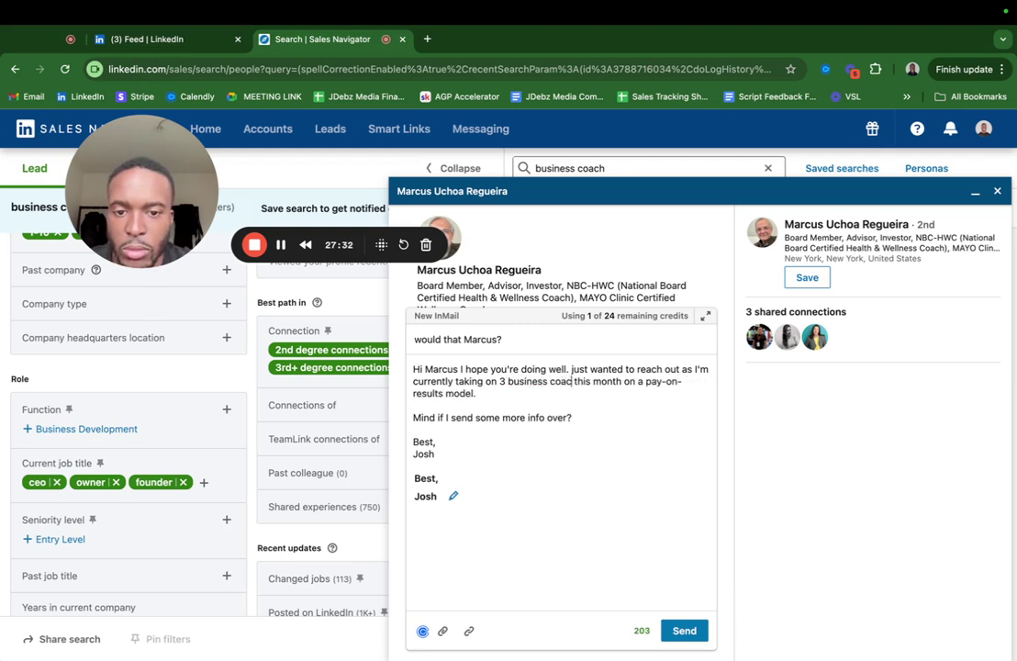
{"action": "type", "text": "s"}
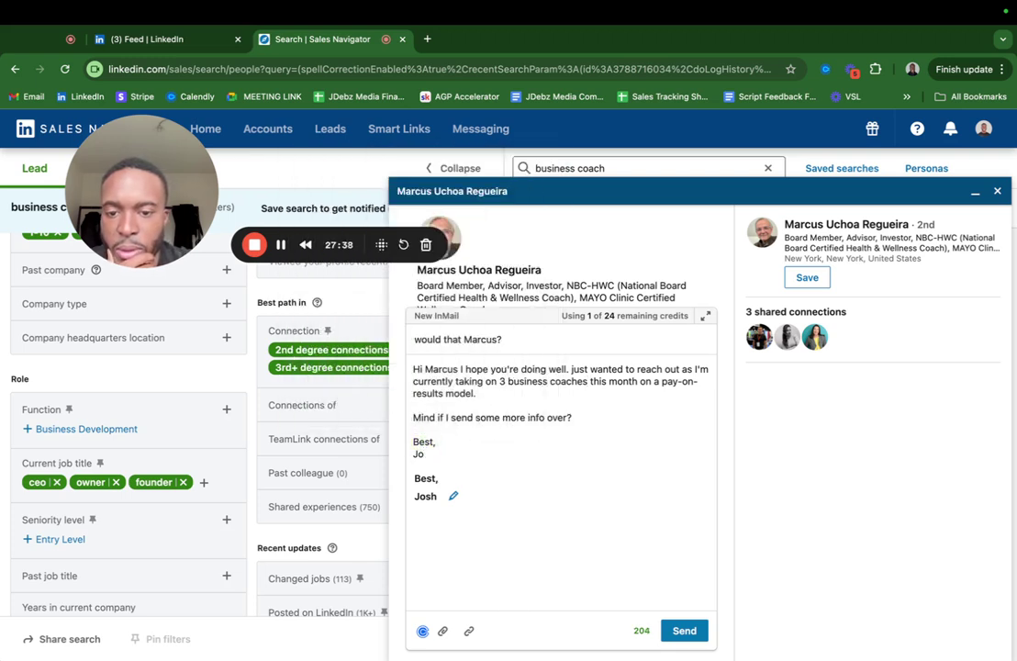
- Delete the pasted sign-off from the InMail body, leaving only the automatic signature
{"action": "key", "text": "BackSpace"}
{"action": "key", "text": "BackSpace"}
{"action": "key", "text": "BackSpace"}
{"action": "key", "text": "BackSpace"}
{"action": "key", "text": "BackSpace"}
{"action": "key", "text": "BackSpace"}
{"action": "key", "text": "BackSpace"}
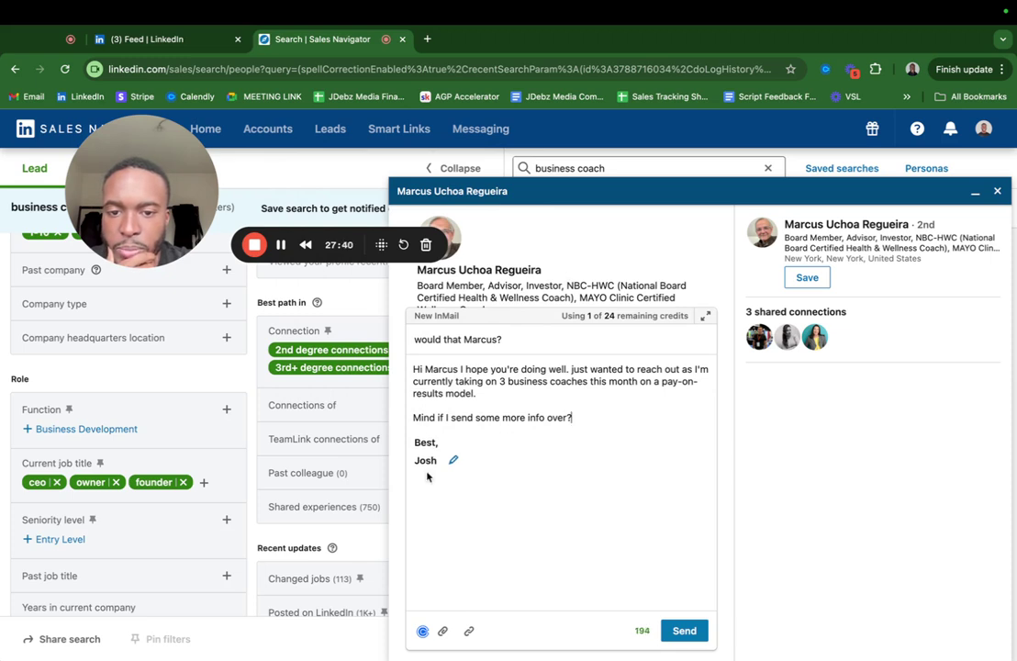
- Copy the finished message text, send the InMail to the first lead and close the conversation
{"action": "left_click_drag", "start_coordinate": [569, 417], "coordinate": [219, 308]}
{"action": "key", "text": "super+c"}
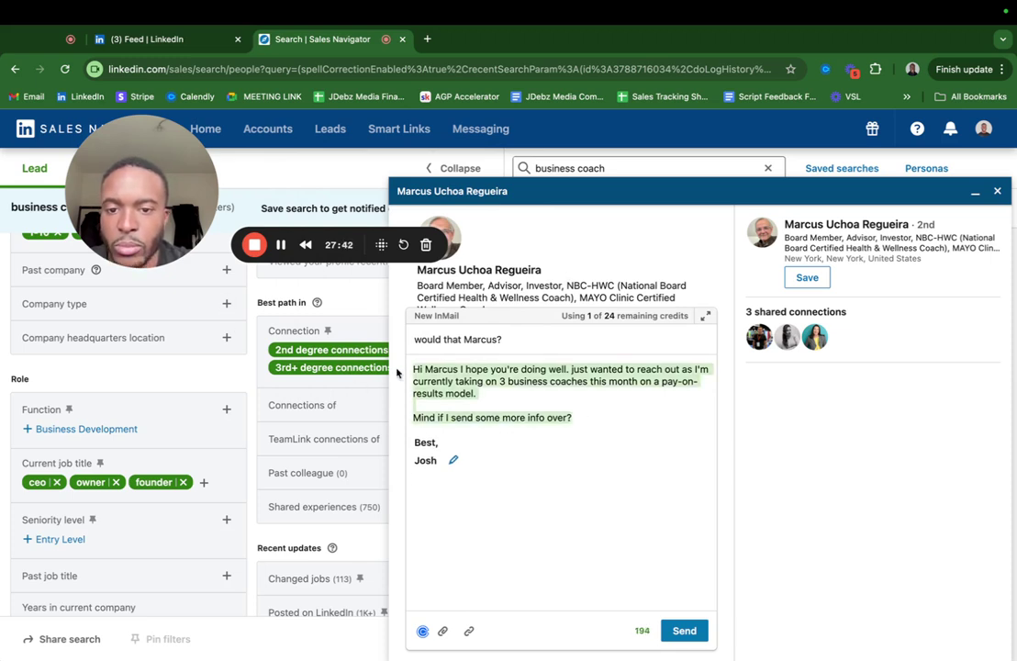
{"action": "left_click", "coordinate": [684, 630]}
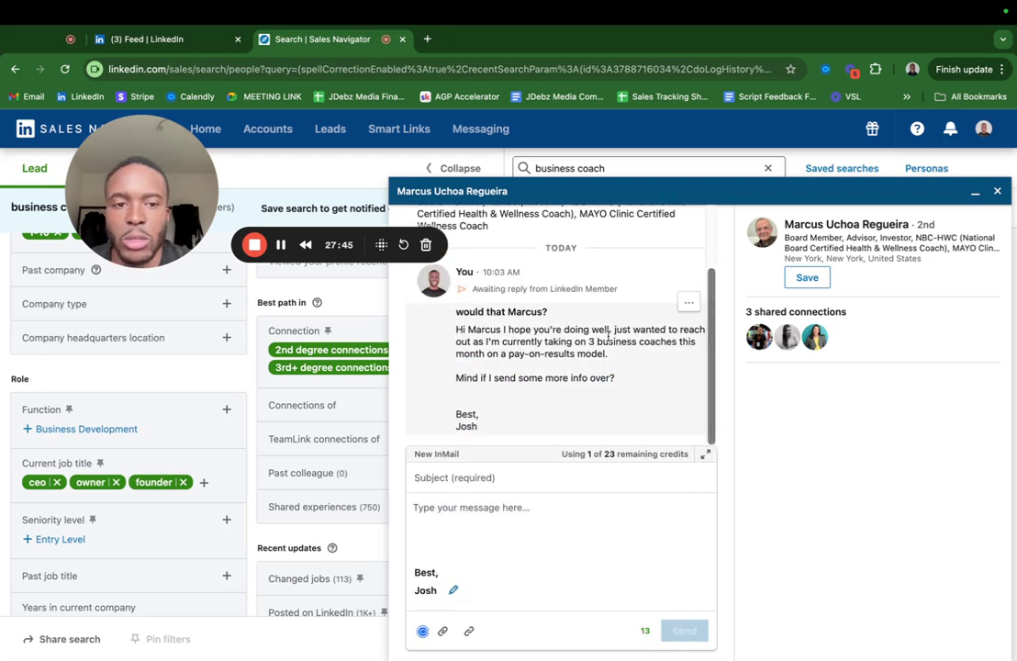
{"action": "left_click", "coordinate": [995, 191]}
- Start a new InMail to the Create Labs Ventures co-founder in the results and paste the copied message into its body
{"action": "left_click", "coordinate": [916, 383]}
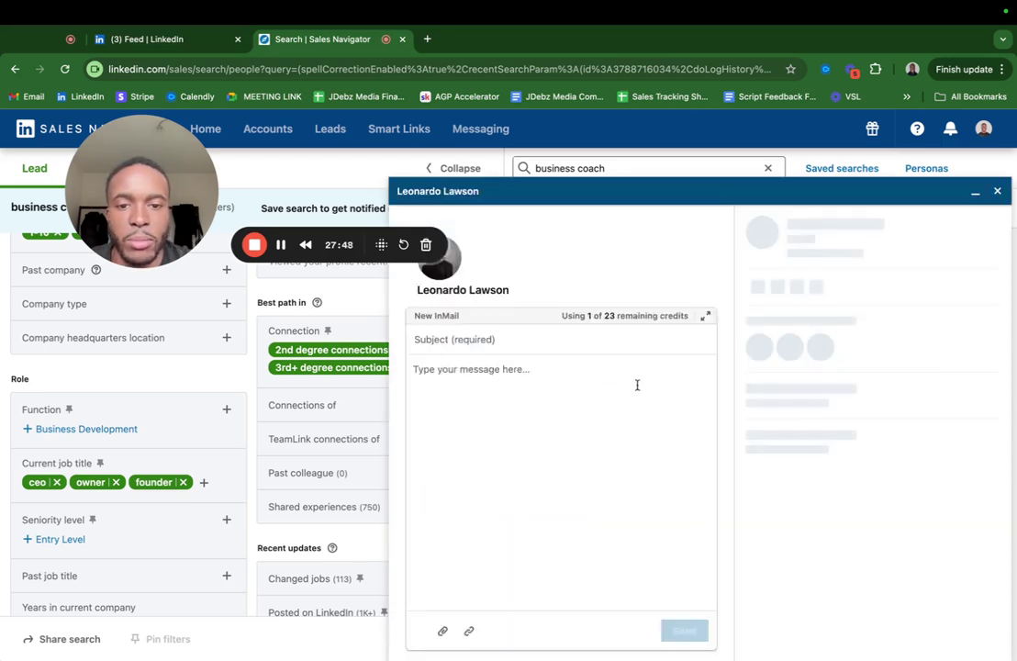
{"action": "left_click", "coordinate": [997, 191]}
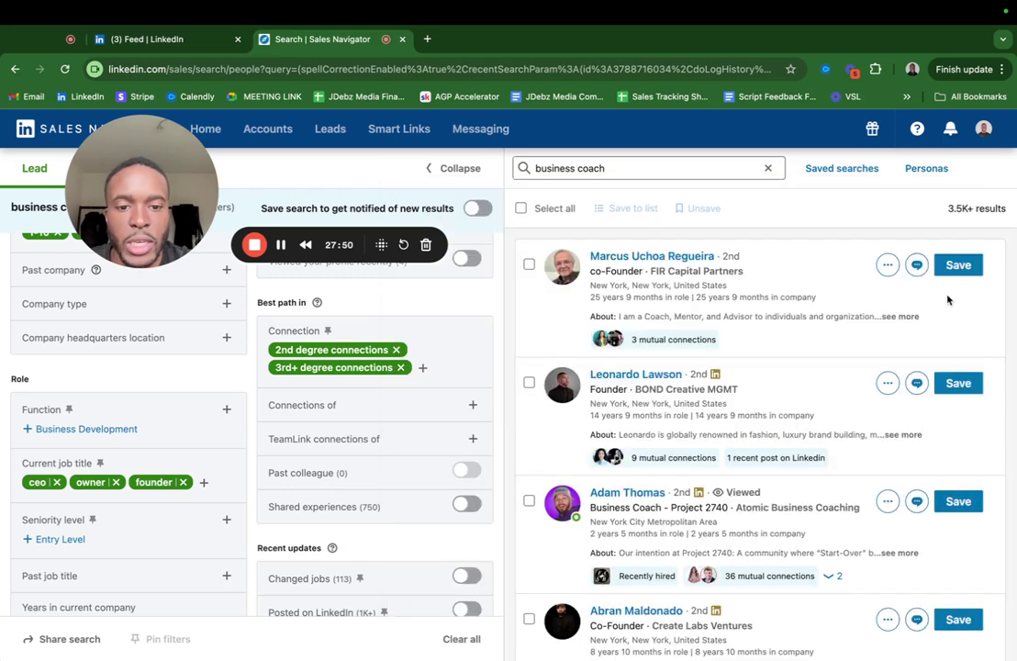
{"action": "scroll", "coordinate": [945, 302], "scroll_direction": "down", "scroll_amount": 3}
{"action": "scroll", "coordinate": [920, 336], "scroll_direction": "down", "scroll_amount": 1}
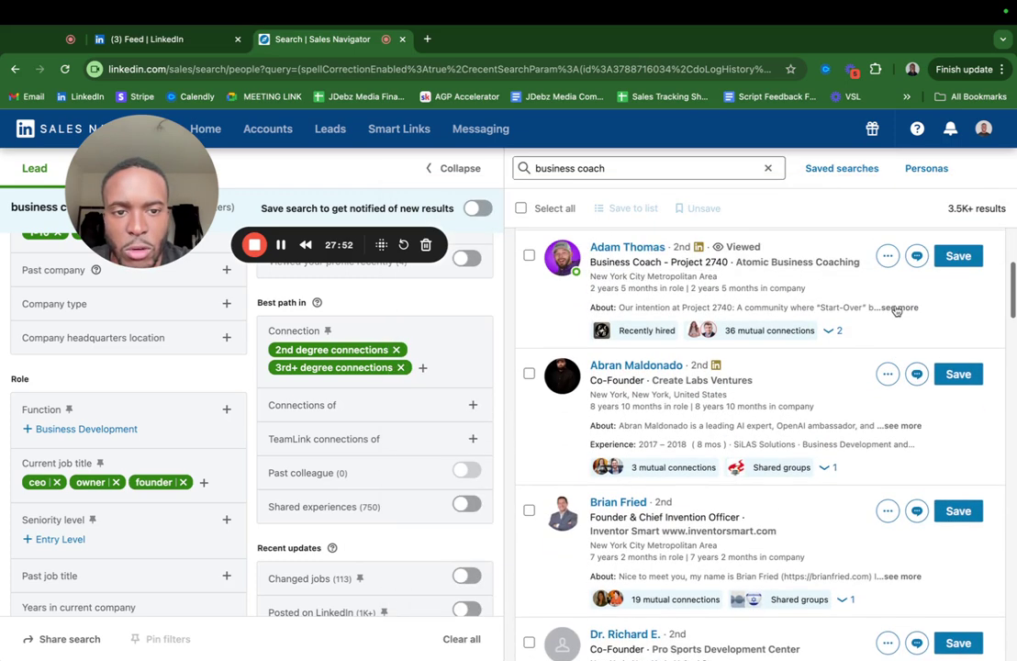
{"action": "left_click", "coordinate": [917, 382]}
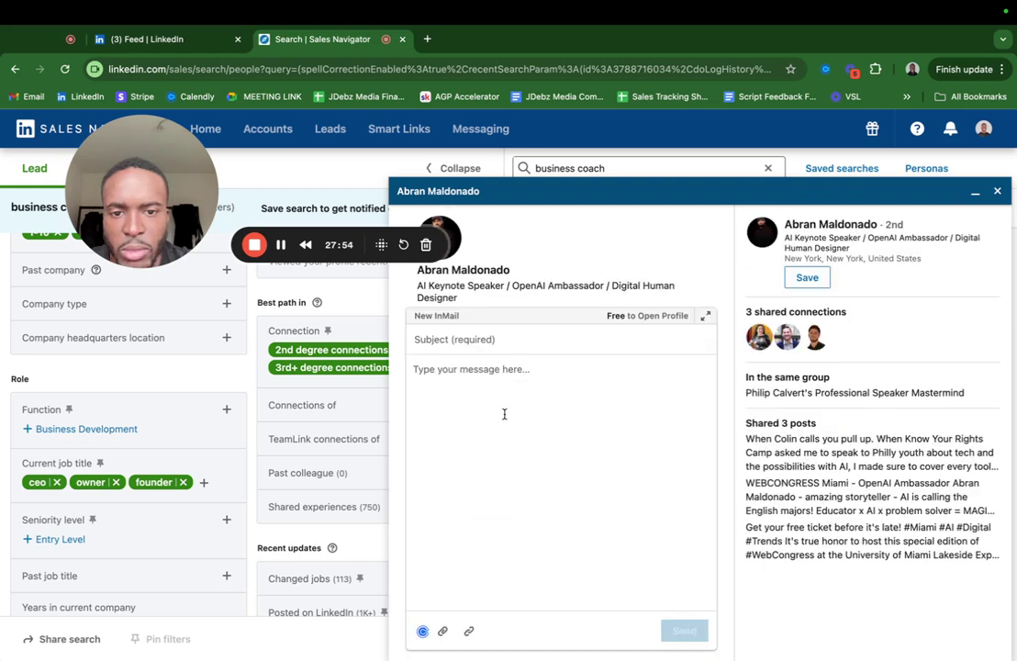
{"action": "key", "text": "super+v"}
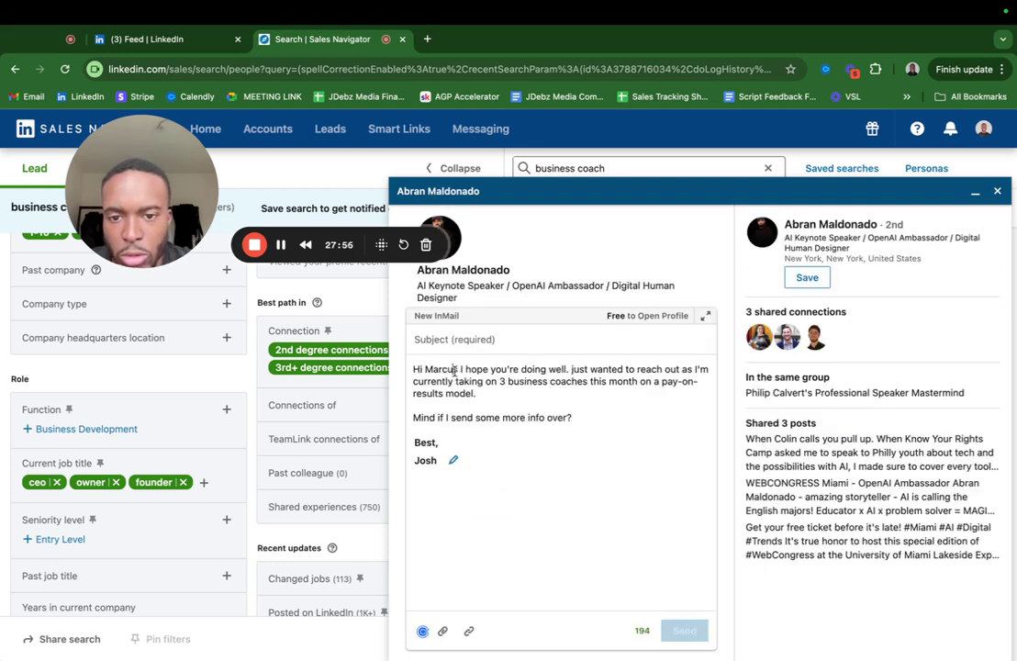
- Replace the previous lead's name in the pasted greeting with the new recipient's first name
{"action": "key", "text": "BackSpace"}
{"action": "key", "text": "BackSpace"}
{"action": "key", "text": "BackSpace"}
{"action": "key", "text": "BackSpace"}
{"action": "key", "text": "BackSpace"}
{"action": "key", "text": "BackSpace"}
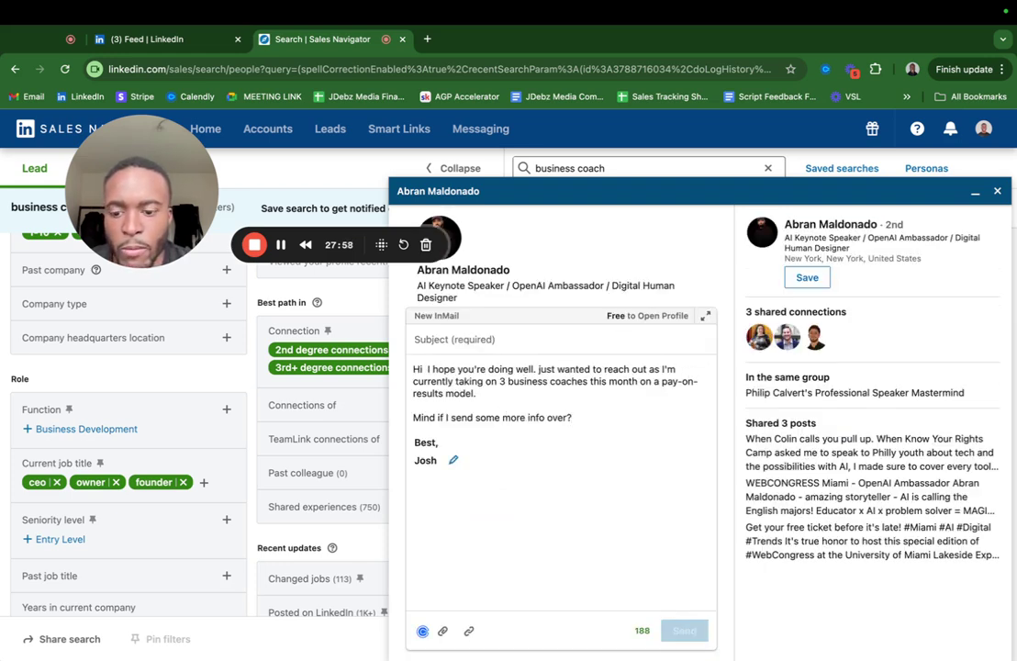
{"action": "type", "text": "Abran,"}
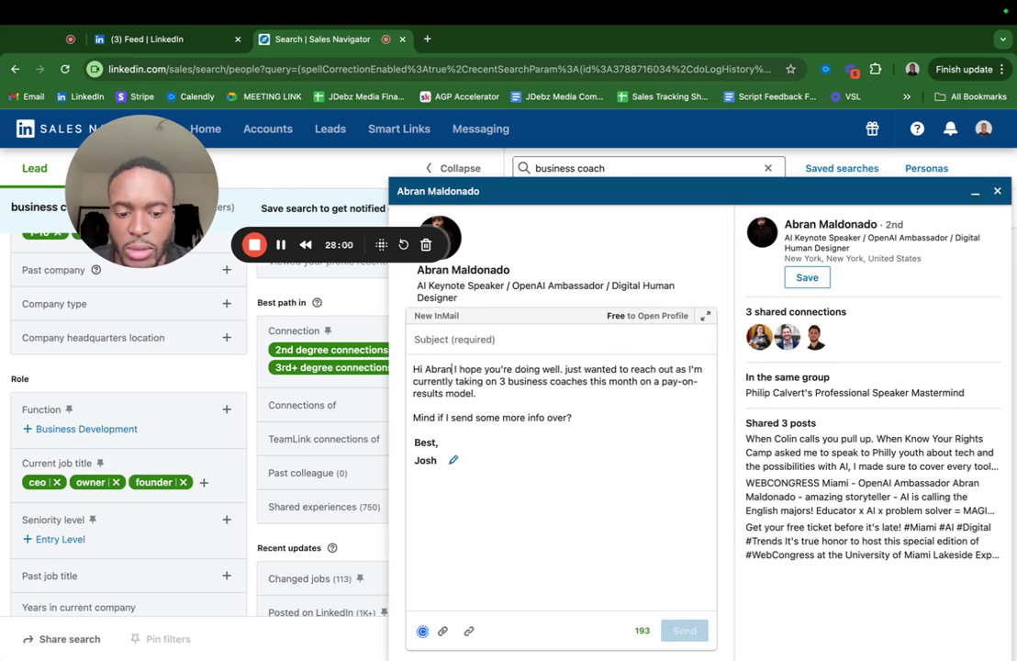
- Set the InMail subject to "would that" plus the recipient's first name, send the message and close the conversation
{"action": "type", "text": "qwo"}
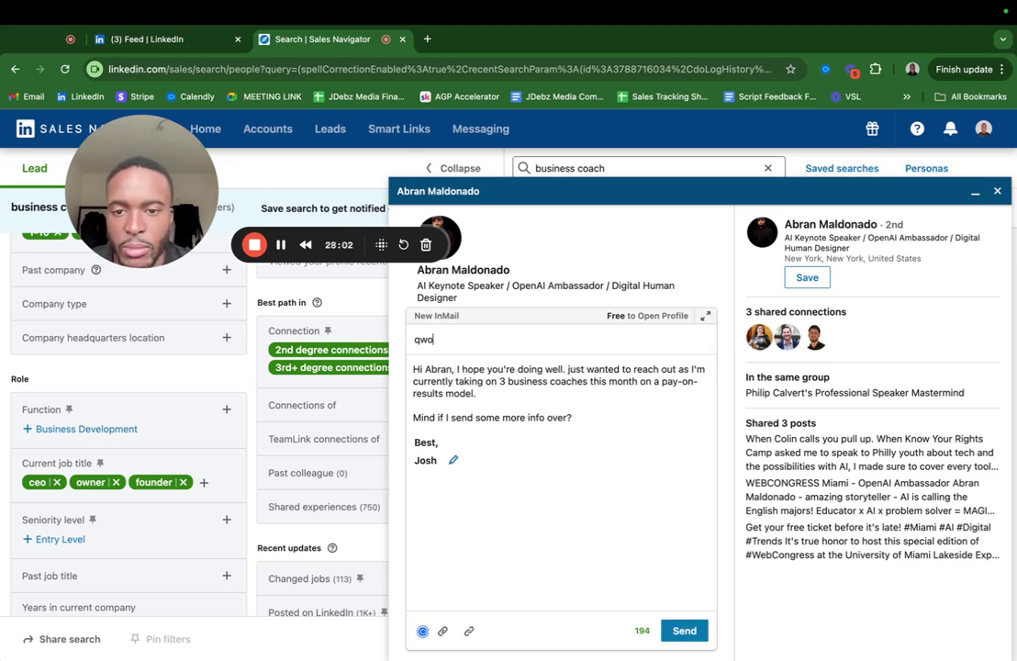
{"action": "key", "text": "BackSpace"}
{"action": "key", "text": "BackSpace"}
{"action": "key", "text": "BackSpace"}
{"action": "type", "text": "would that Abran"}
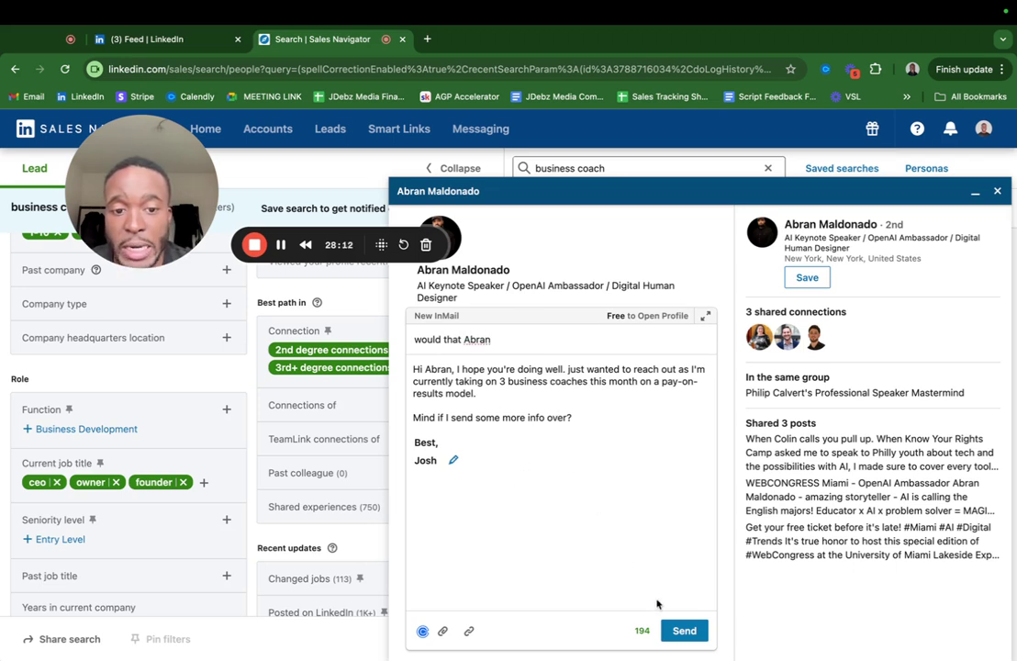
{"action": "left_click", "coordinate": [677, 628]}
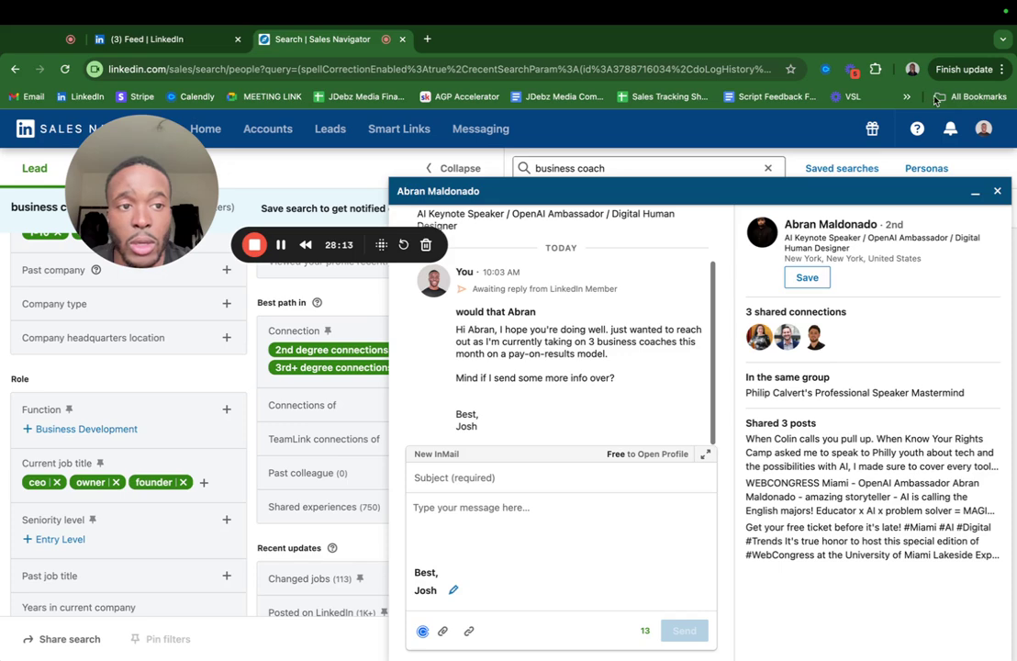
{"action": "left_click", "coordinate": [995, 192]}
- Review the lead results, then narrow the keyword search to the exact phrase "business coach" in quotation marks
{"action": "scroll", "coordinate": [867, 385], "scroll_direction": "down", "scroll_amount": 5}
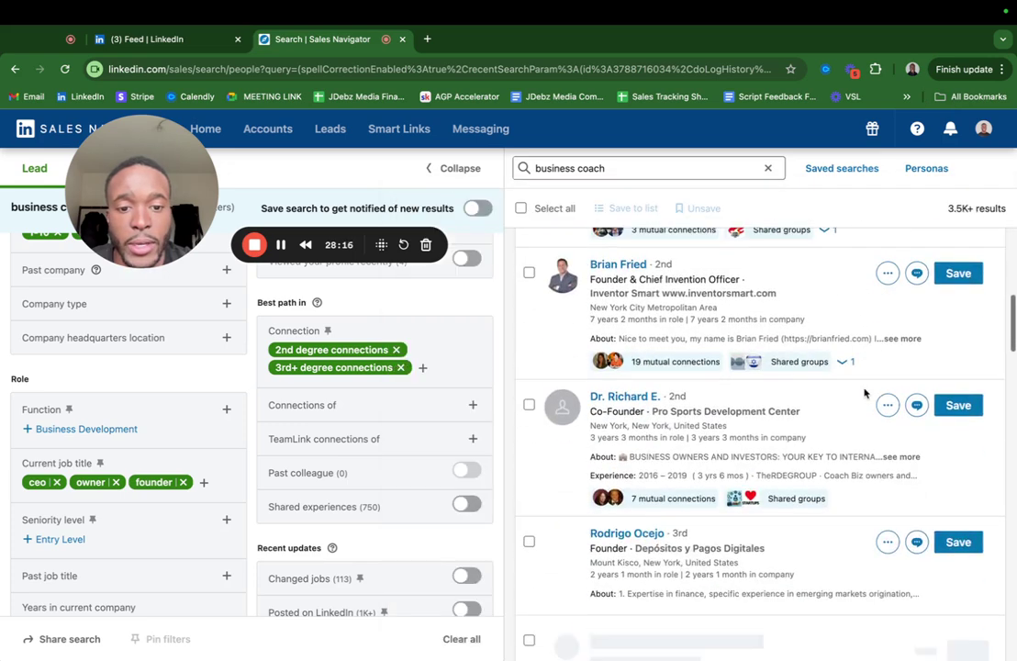
{"action": "scroll", "coordinate": [864, 392], "scroll_direction": "up", "scroll_amount": 3}
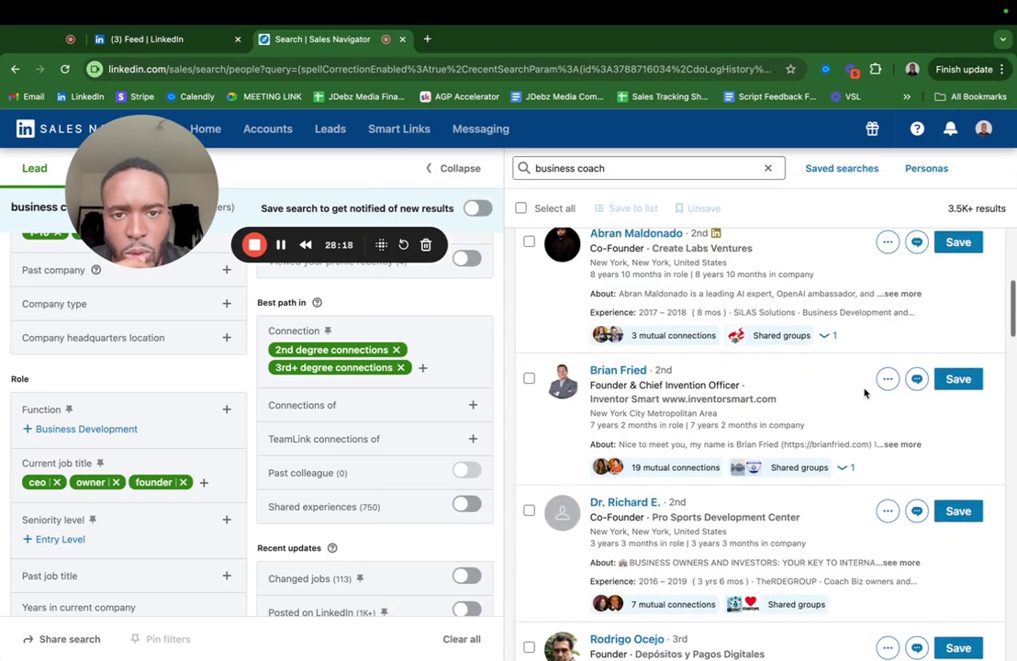
{"action": "scroll", "coordinate": [863, 393], "scroll_direction": "down", "scroll_amount": 3}
{"action": "scroll", "coordinate": [863, 393], "scroll_direction": "down", "scroll_amount": 2}
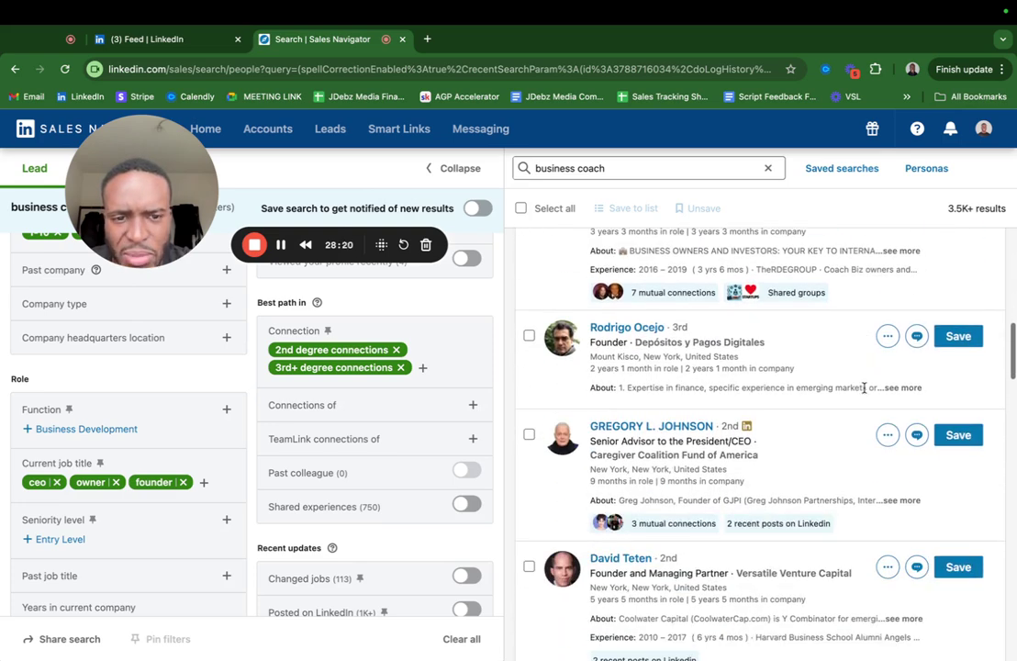
{"action": "scroll", "coordinate": [863, 393], "scroll_direction": "down", "scroll_amount": 1}
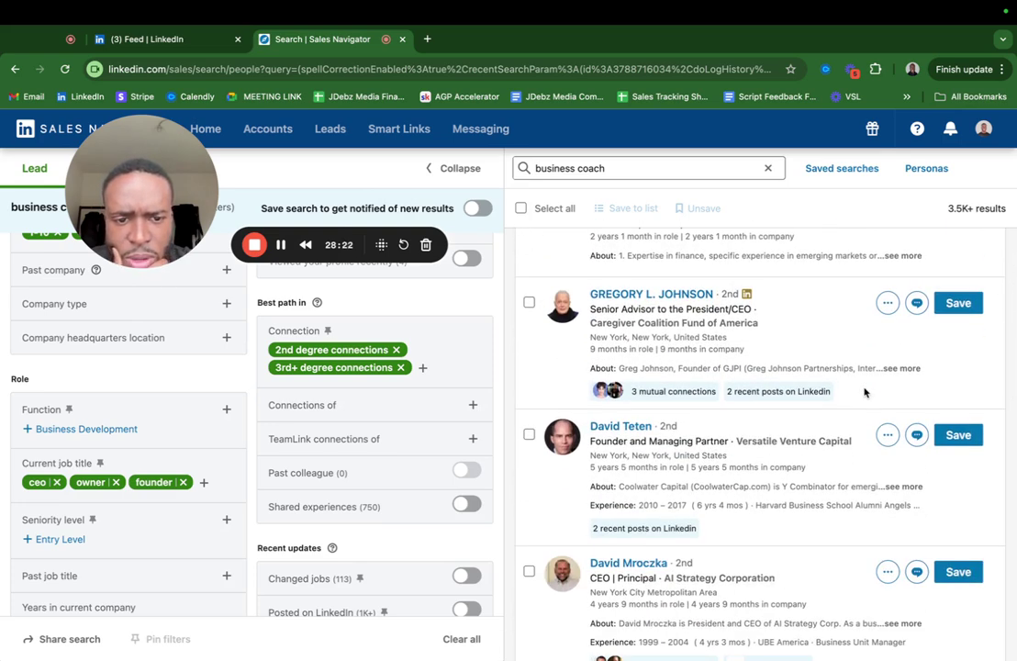
{"action": "scroll", "coordinate": [863, 393], "scroll_direction": "down", "scroll_amount": 4}
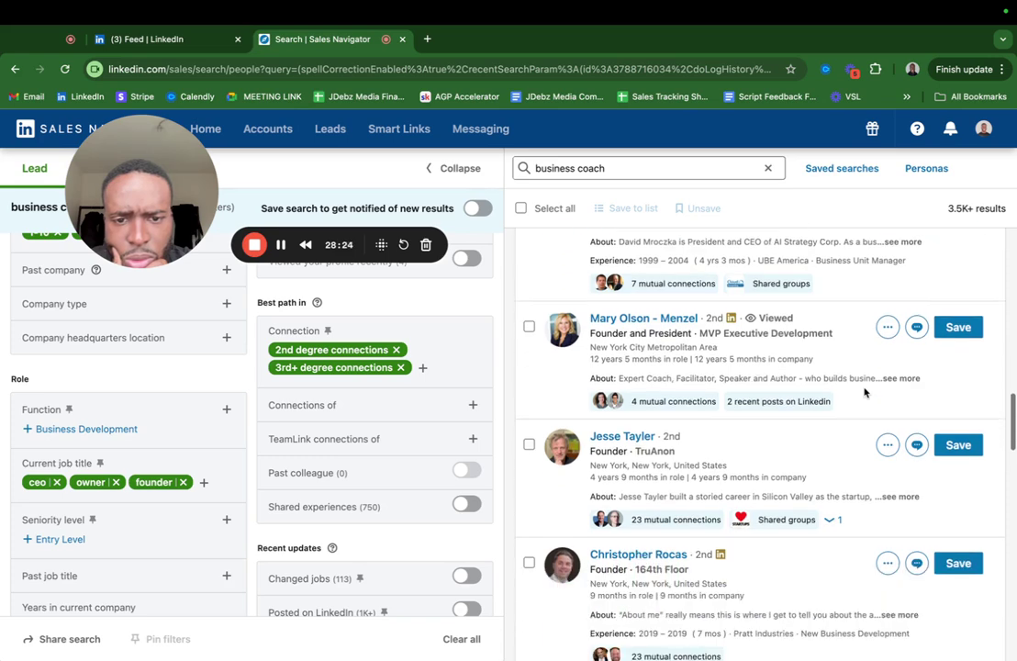
{"action": "scroll", "coordinate": [864, 390], "scroll_direction": "down", "scroll_amount": 1}
{"action": "left_click", "coordinate": [631, 167]}
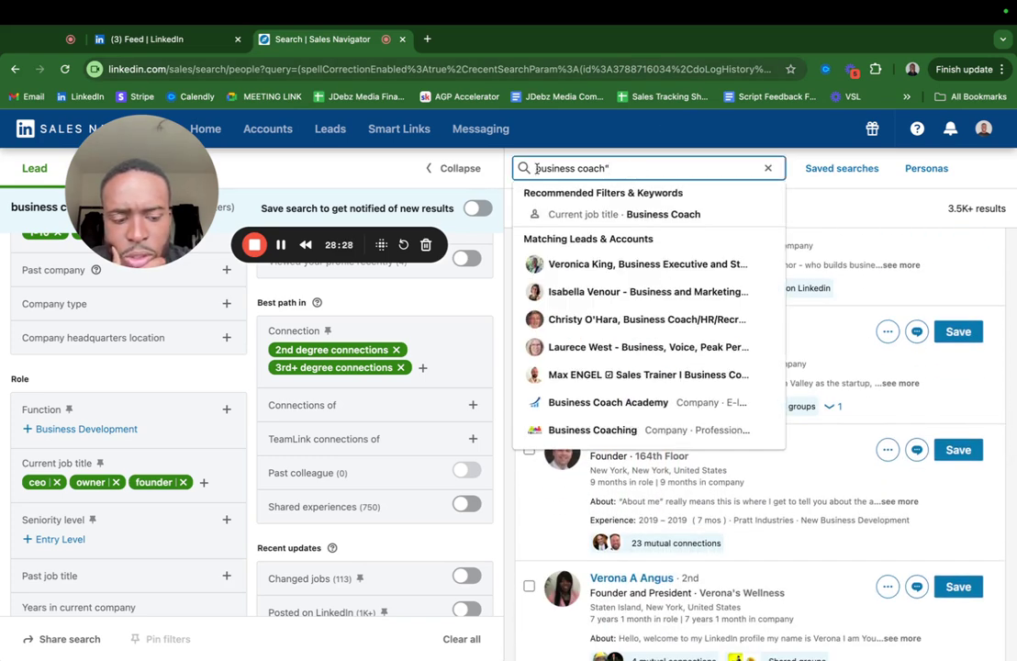
{"action": "type", "text": "\""}
{"action": "key", "text": "Return"}
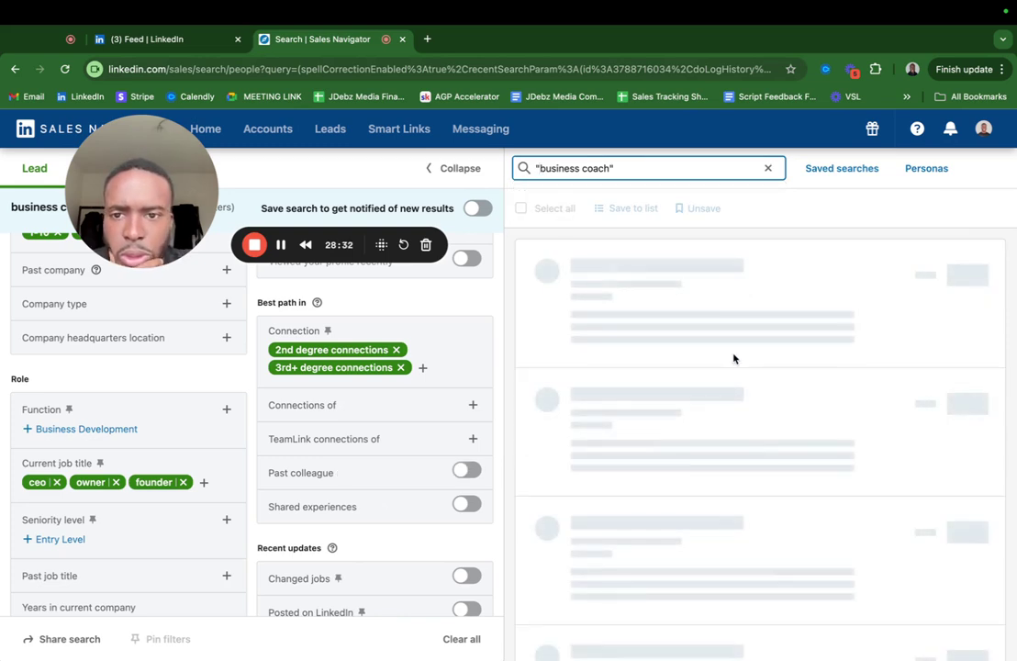
- Start a new InMail to the Business Mentor and Coach lead in the results and paste the copied message into its body
{"action": "scroll", "coordinate": [735, 413], "scroll_direction": "down", "scroll_amount": 5}
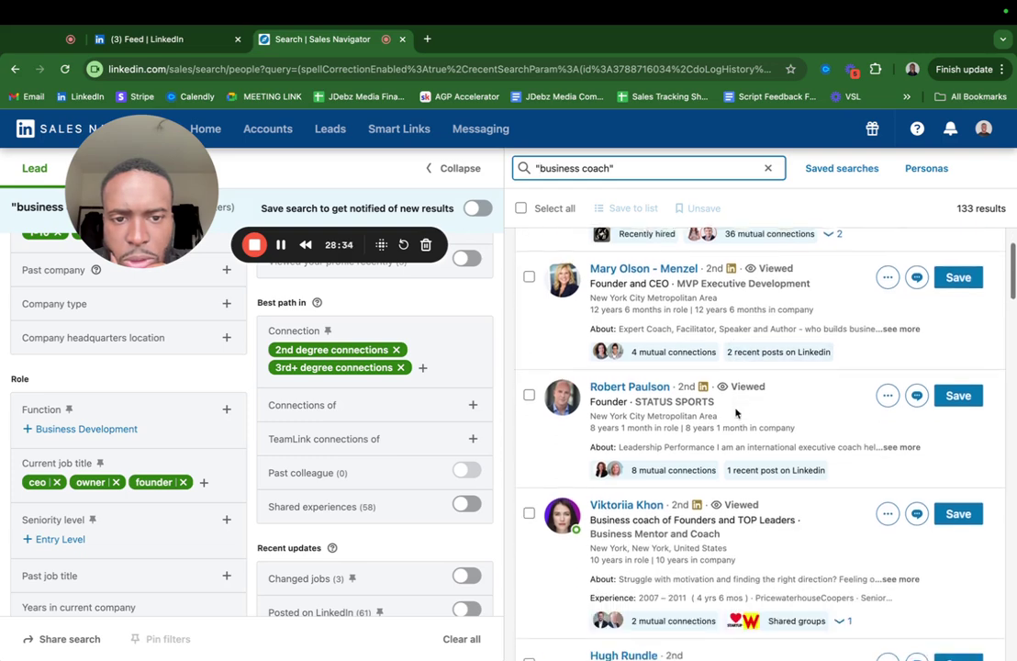
{"action": "scroll", "coordinate": [735, 413], "scroll_direction": "up", "scroll_amount": 3}
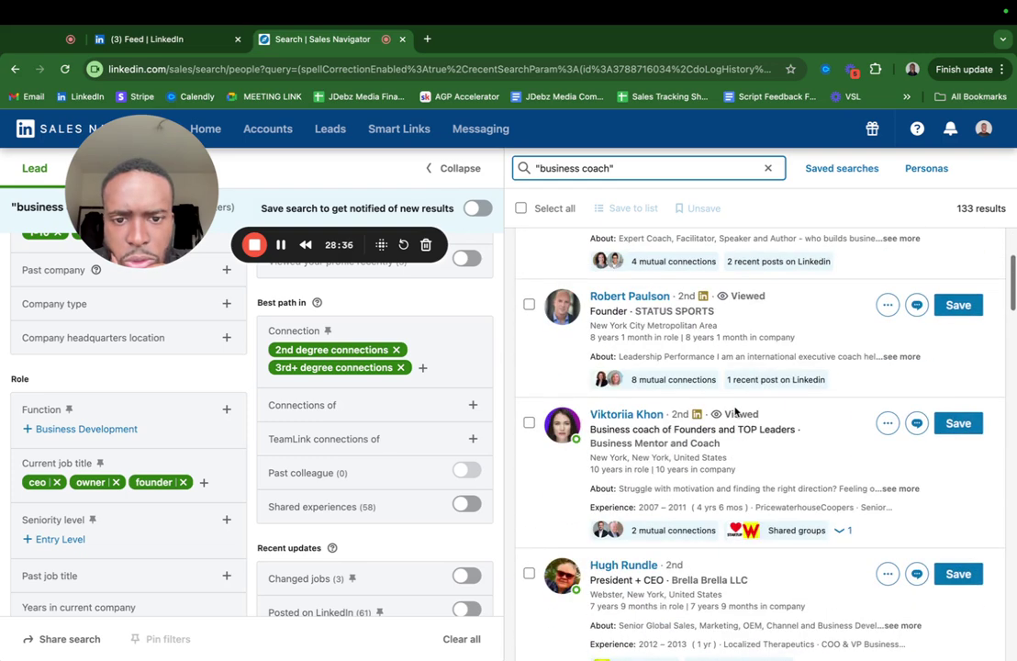
{"action": "left_click", "coordinate": [915, 419]}
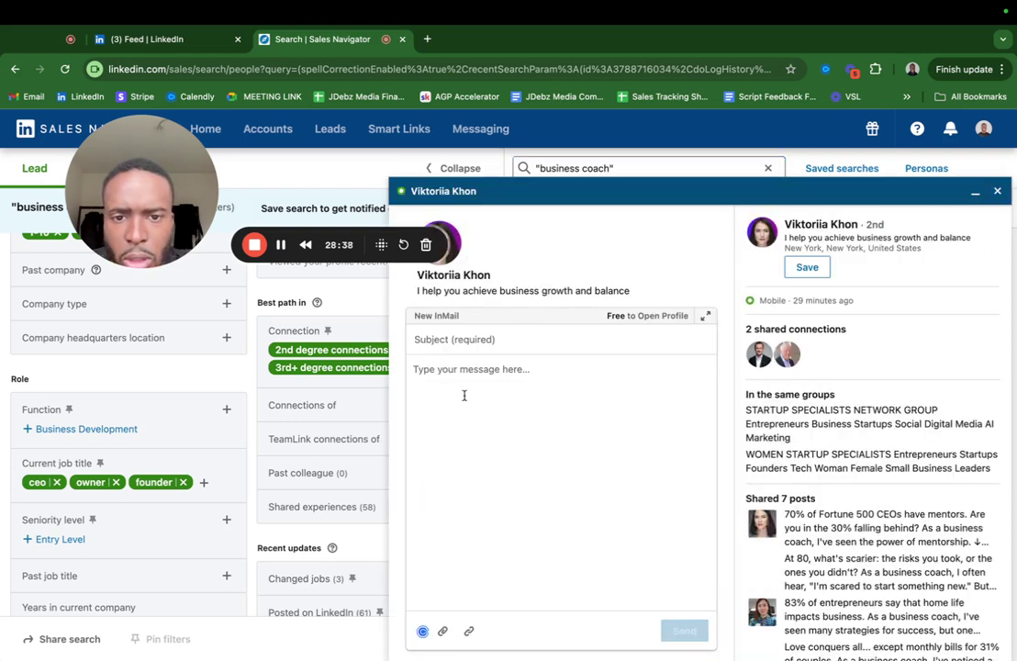
{"action": "type", "text": "Hi Marcus I hope you're doing well. just wanted to reach out as I'm currently taking on 3 business coaches this month on a pay-on-results model.  Mind if I send some more info over?"}
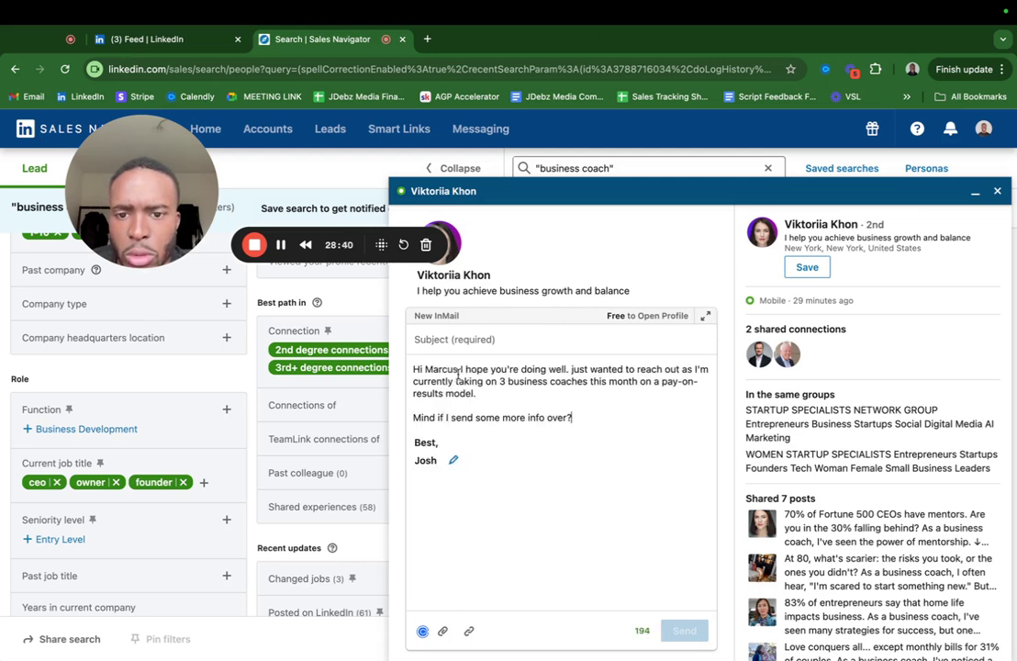
- Replace the old name in the pasted greeting with this lead's first name followed by a comma
{"action": "key", "text": "BackSpace"}
{"action": "key", "text": "BackSpace"}
{"action": "key", "text": "BackSpace"}
{"action": "key", "text": "BackSpace"}
{"action": "key", "text": "BackSpace"}
{"action": "key", "text": "BackSpace"}
{"action": "type", "text": "Vi"}
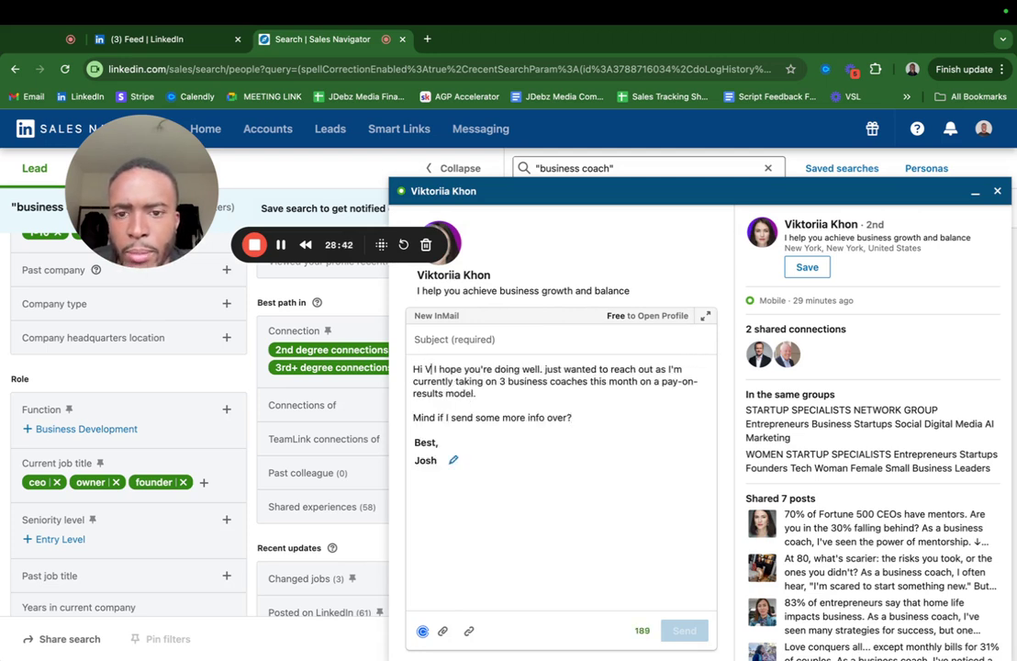
{"action": "type", "text": "kort"}
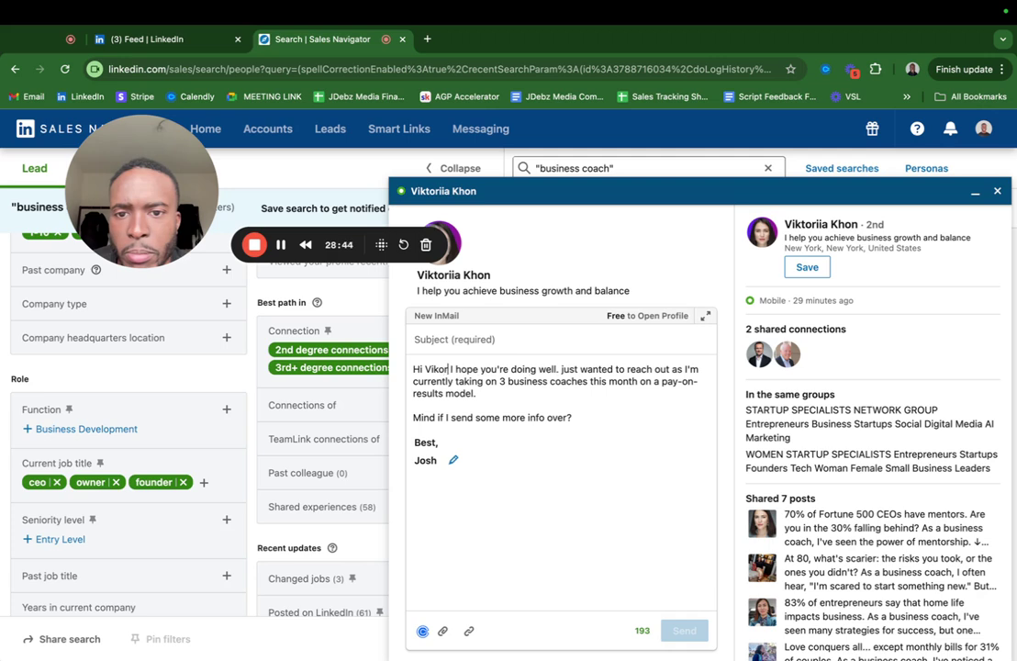
{"action": "type", "text": "iia,"}
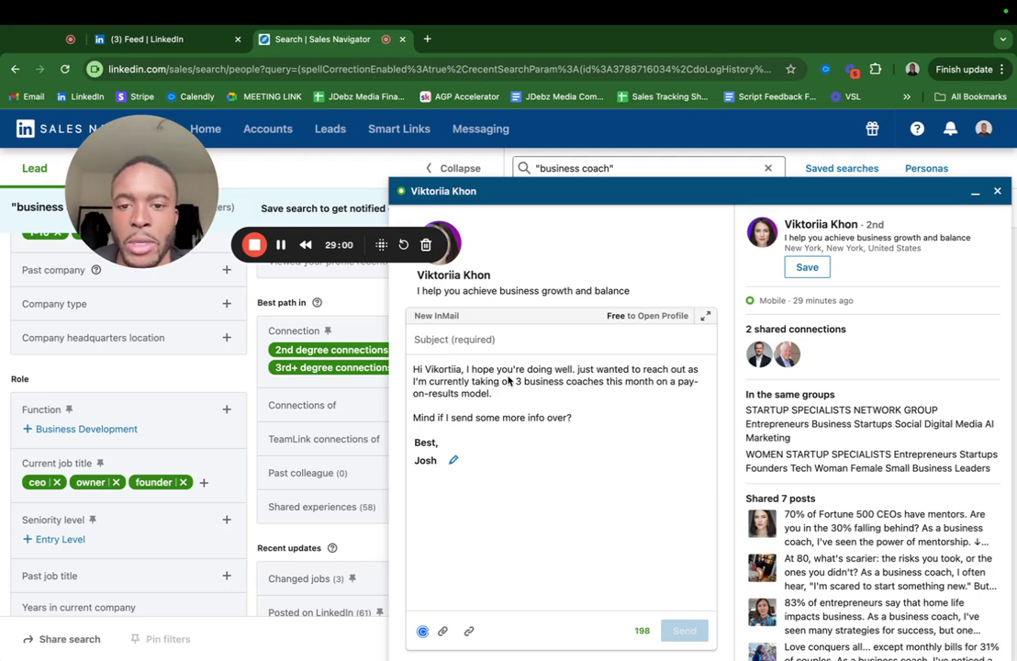
- Enter "would that" and the business coach's first name as the subject, send the InMail and close the conversation
{"action": "type", "text": "would that"}
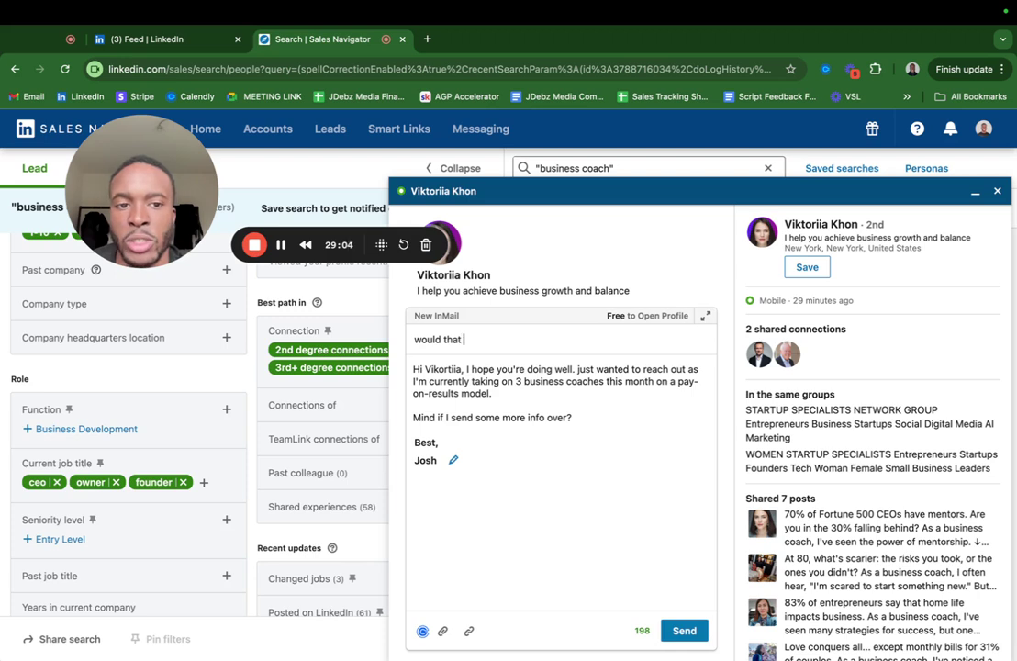
{"action": "type", "text": " Vikoriia"}
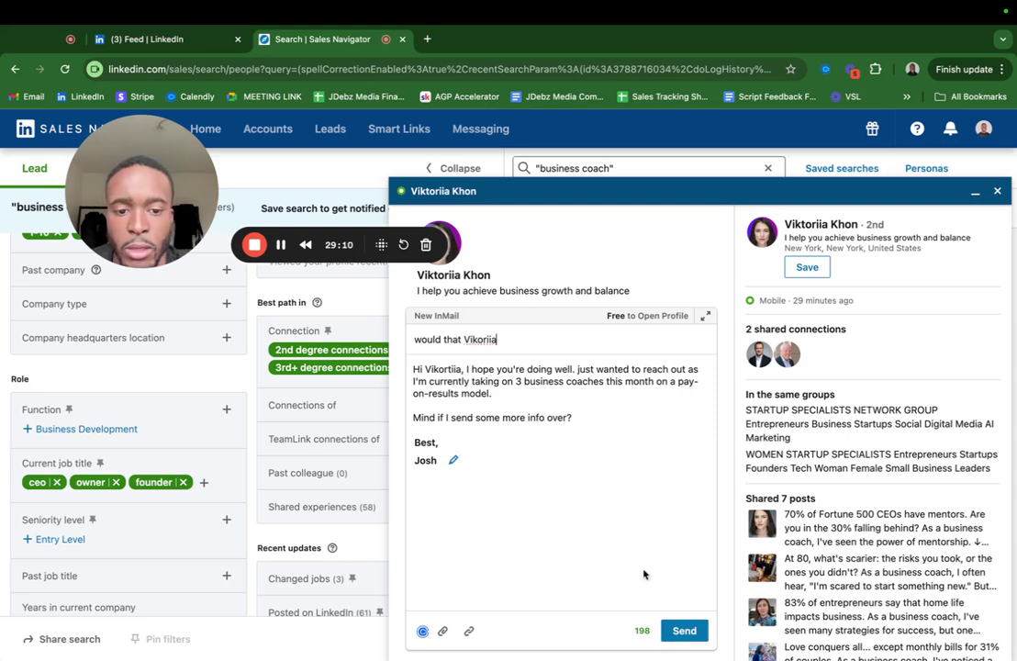
{"action": "left_click", "coordinate": [683, 630]}
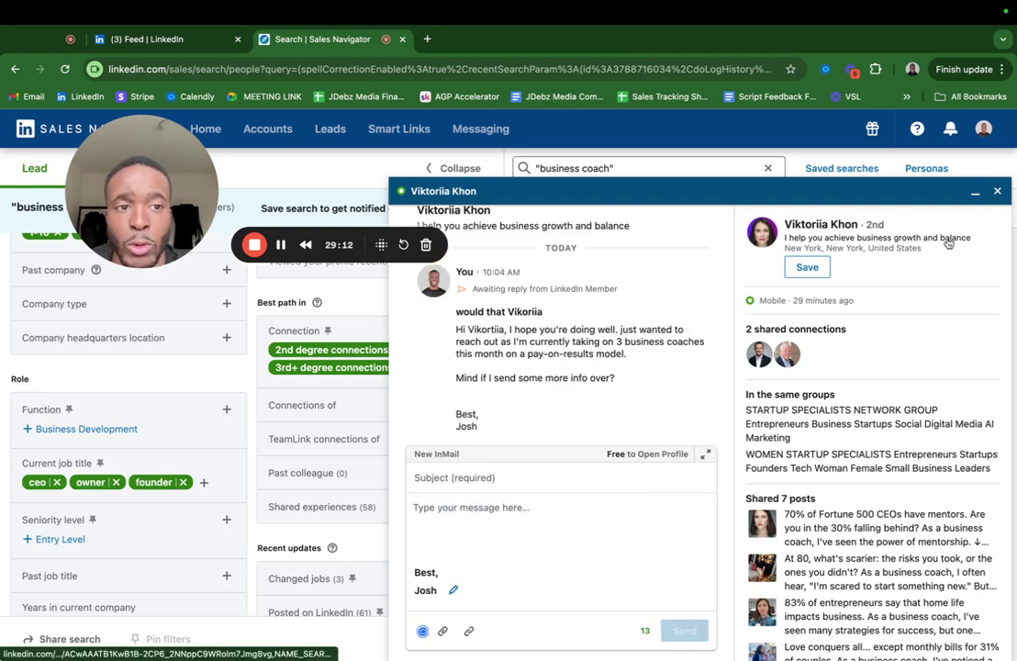
{"action": "left_click", "coordinate": [997, 191]}
- Look through the remaining leads on the first page of the exact-phrase results and return to the first lead
{"action": "scroll", "coordinate": [831, 306], "scroll_direction": "down", "scroll_amount": 3}
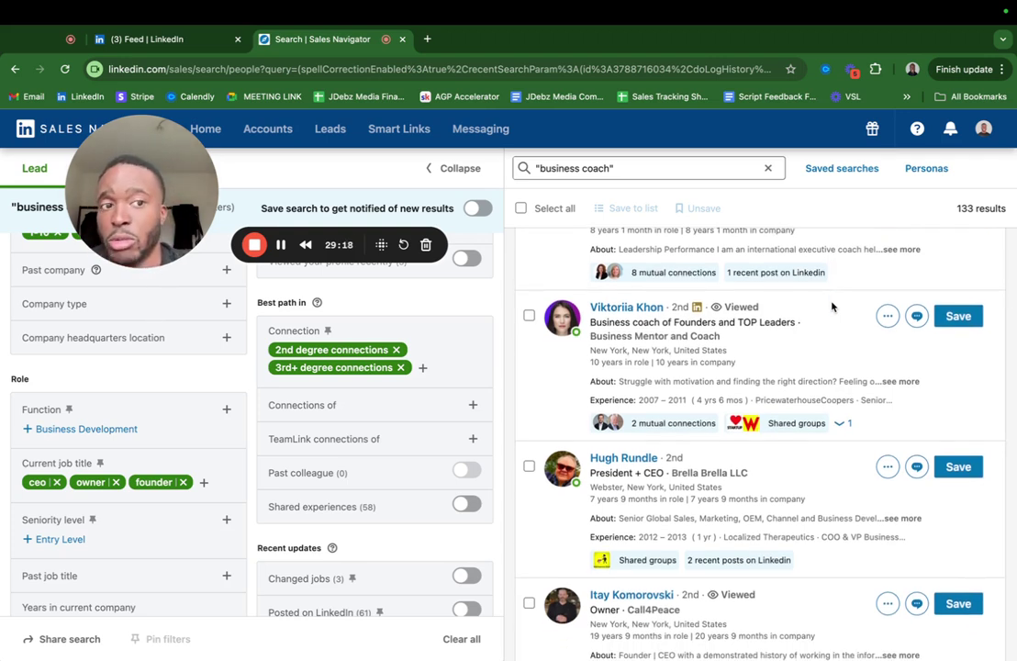
{"action": "scroll", "coordinate": [806, 450], "scroll_direction": "down", "scroll_amount": 4}
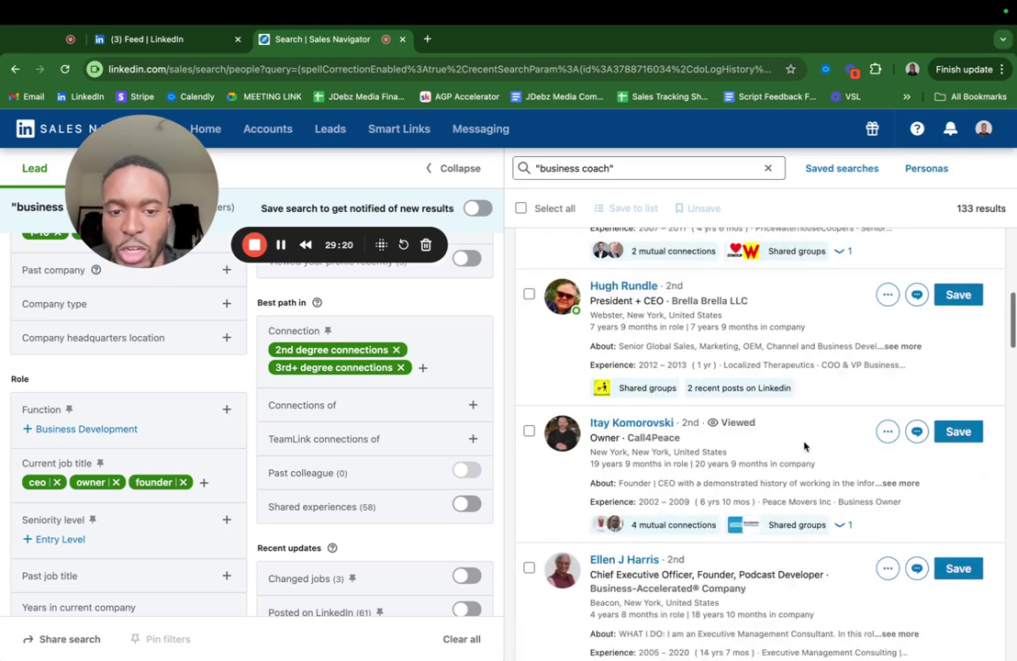
{"action": "scroll", "coordinate": [804, 446], "scroll_direction": "down", "scroll_amount": 4}
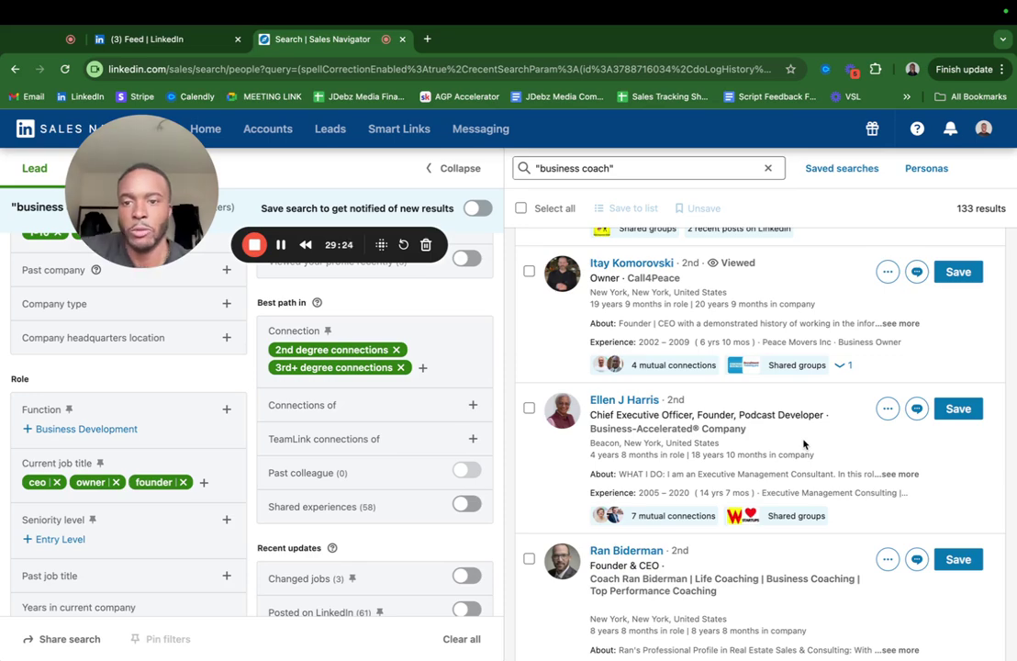
{"action": "scroll", "coordinate": [817, 340], "scroll_direction": "down", "scroll_amount": 20}
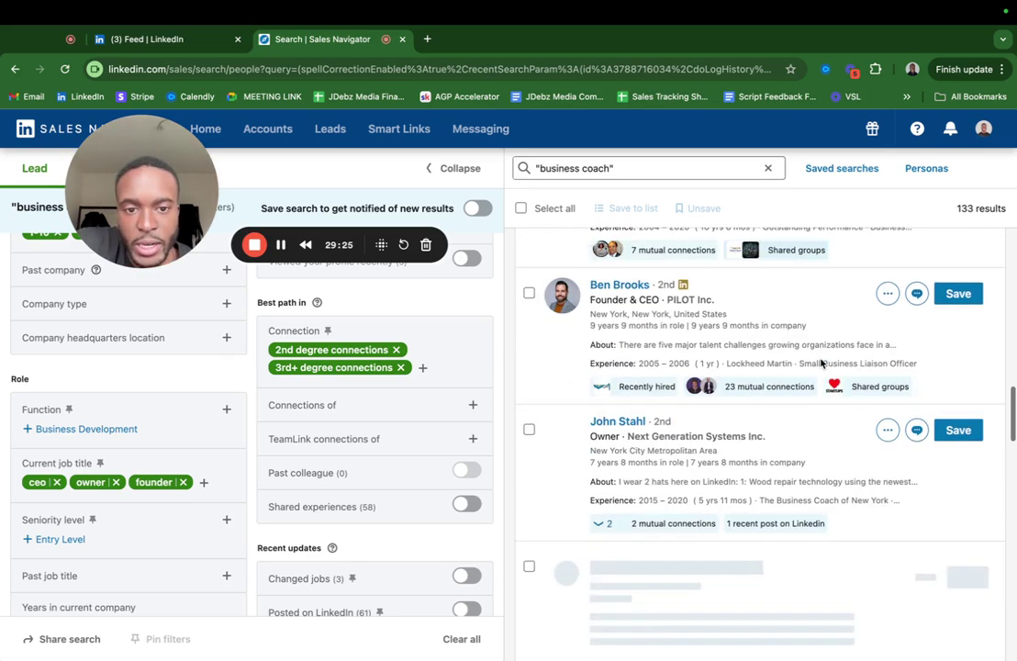
{"action": "scroll", "coordinate": [813, 339], "scroll_direction": "down", "scroll_amount": 5}
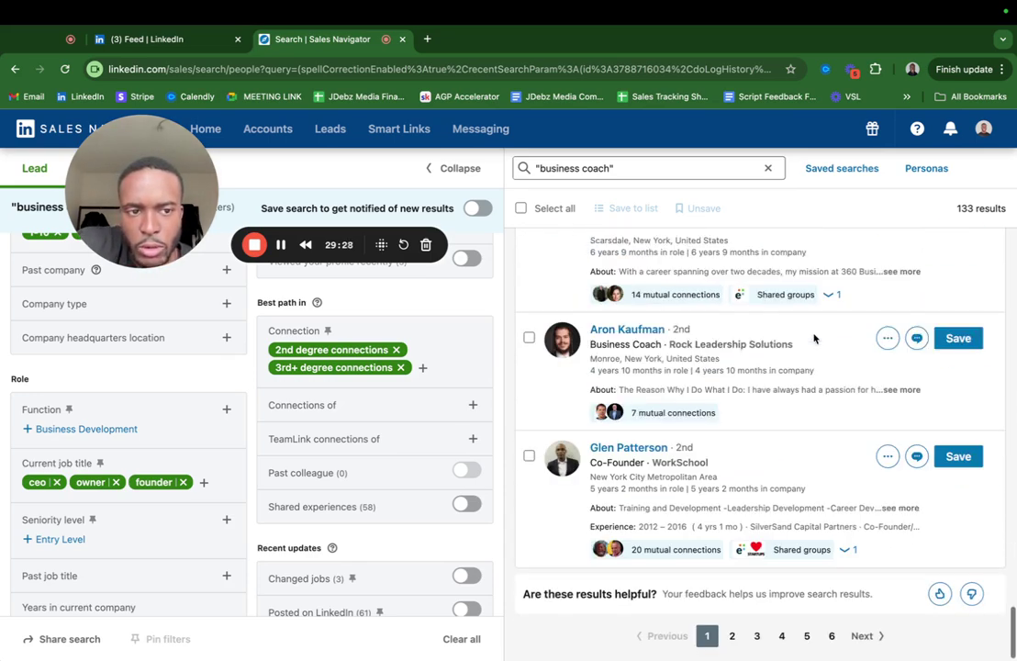
{"action": "scroll", "coordinate": [719, 539], "scroll_direction": "up", "scroll_amount": 20}
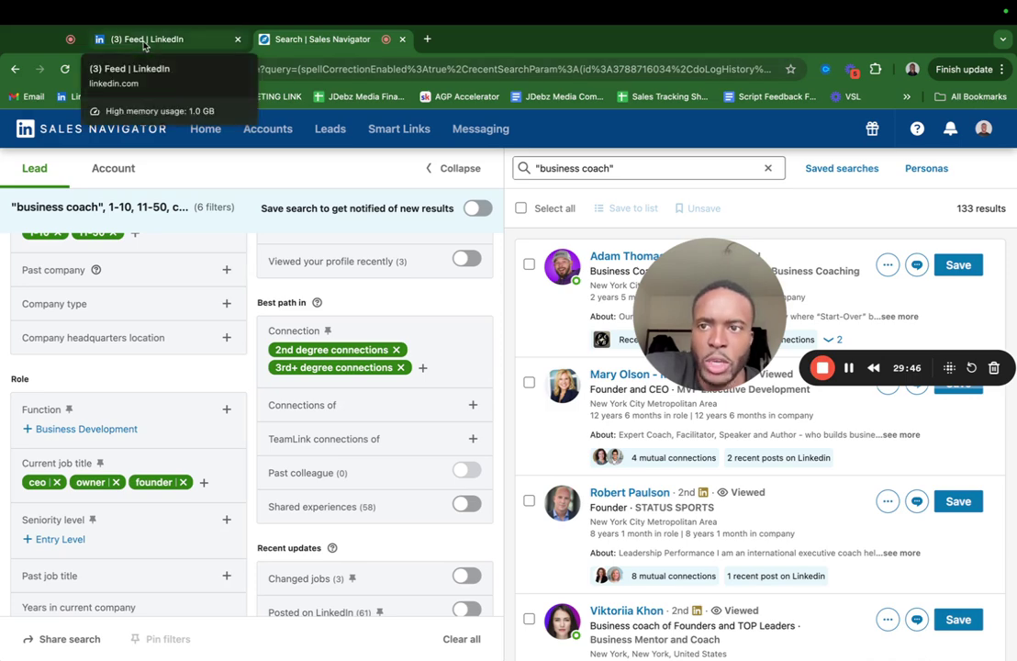
- Switch from the lead search to the already open LinkedIn feed
{"action": "left_click", "coordinate": [144, 41]}
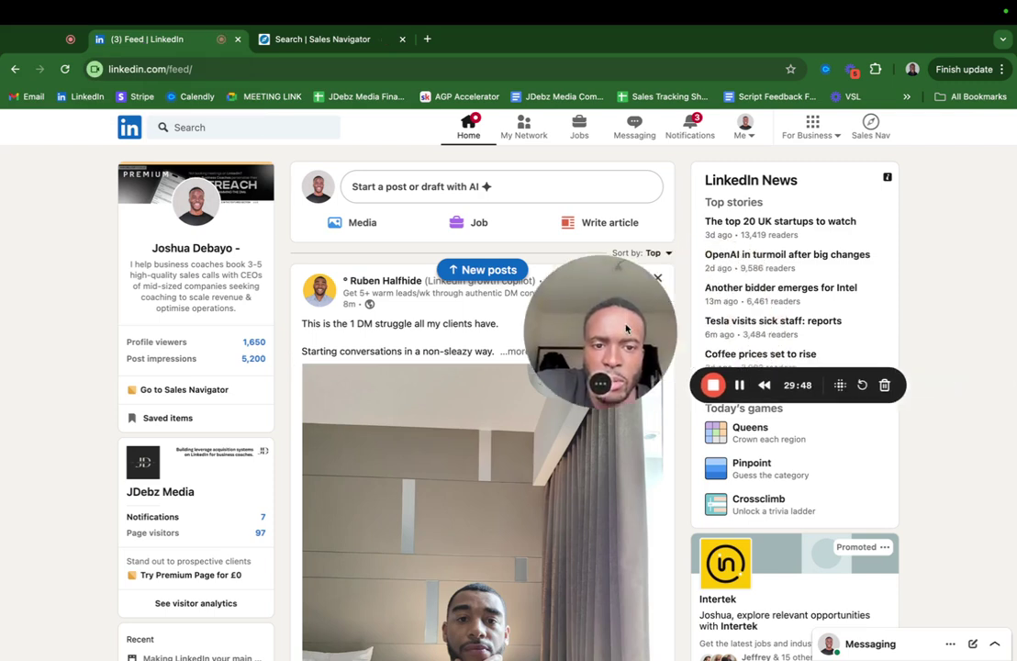
{"action": "left_click_drag", "start_coordinate": [625, 329], "coordinate": [528, 401]}
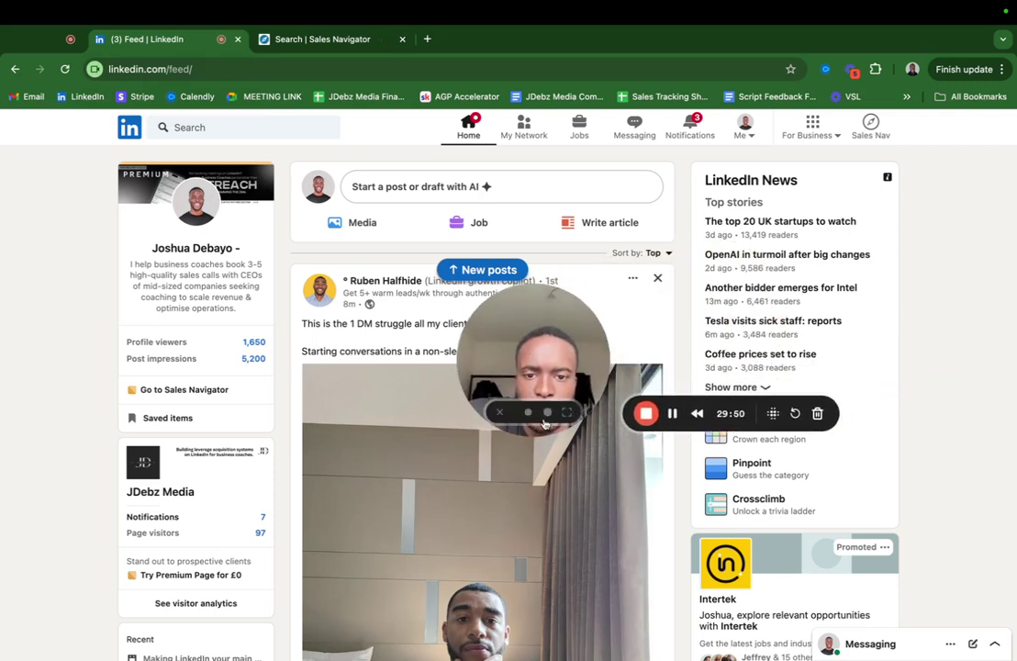
{"action": "left_click", "coordinate": [547, 413]}
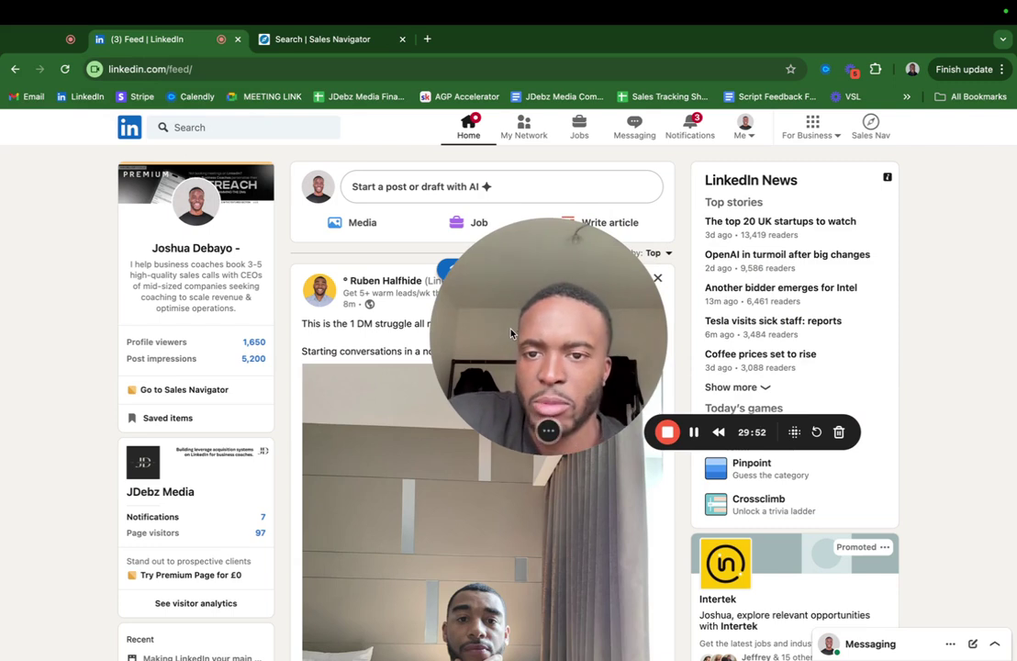